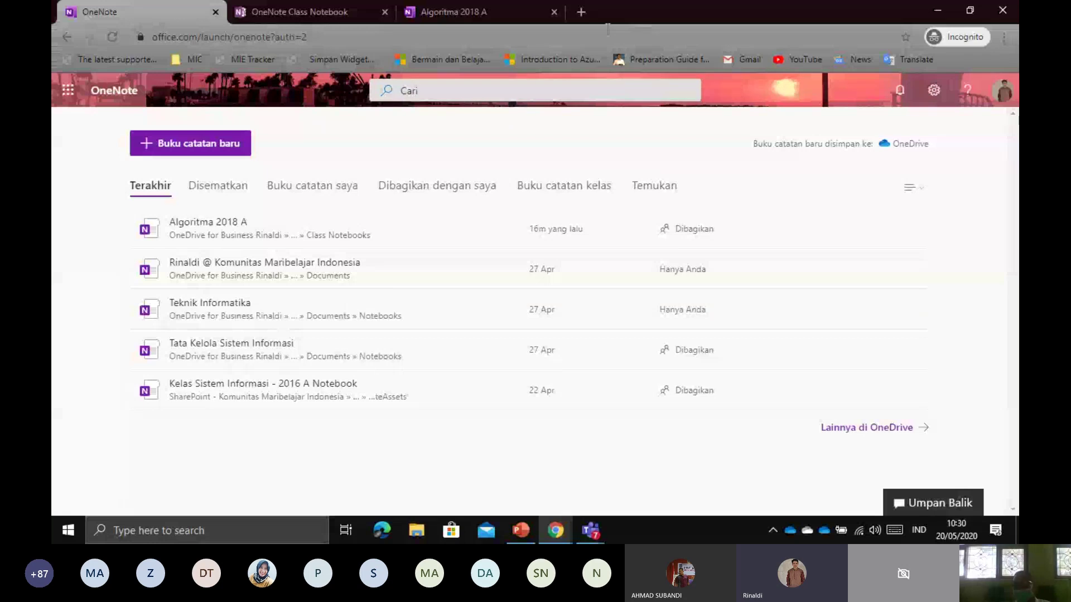
# Open a new private tab and fill in portal.office.com in the address bar
pyautogui.hotkey('ctrl', 't')
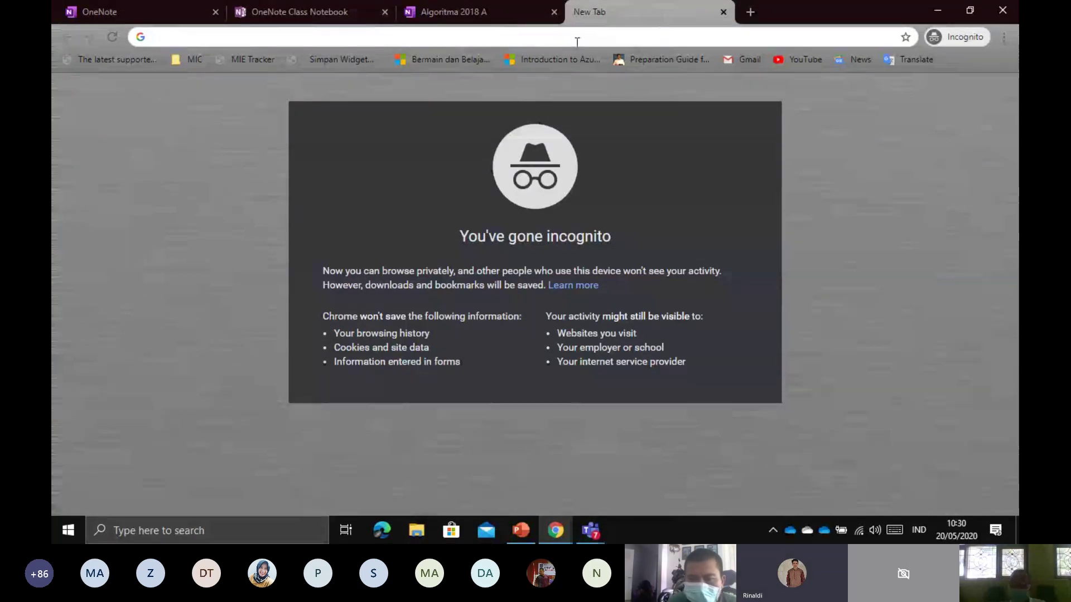
pyautogui.write('port')
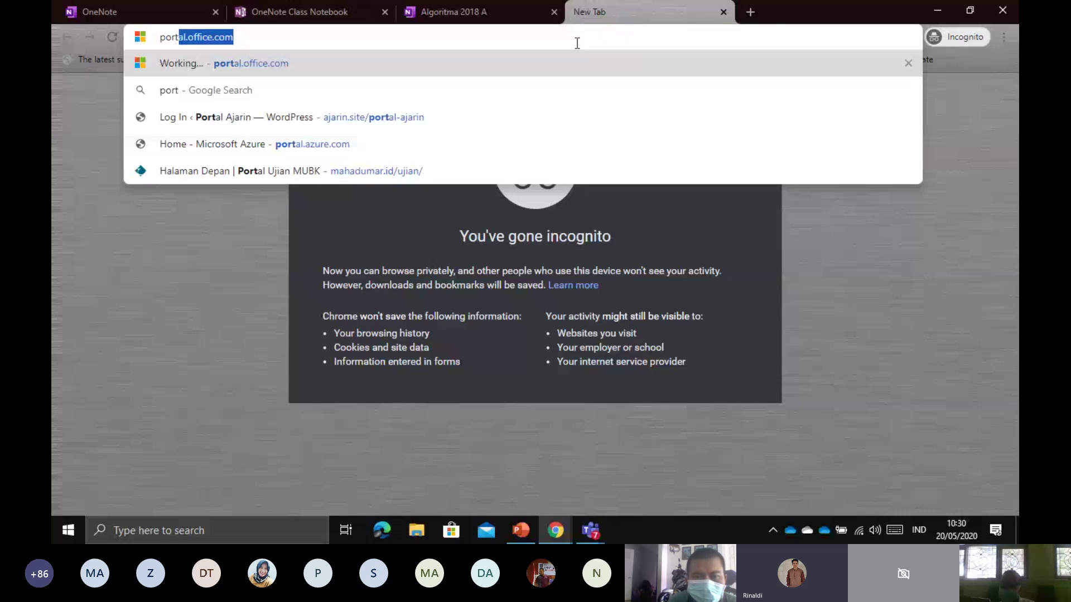
pyautogui.press('End')
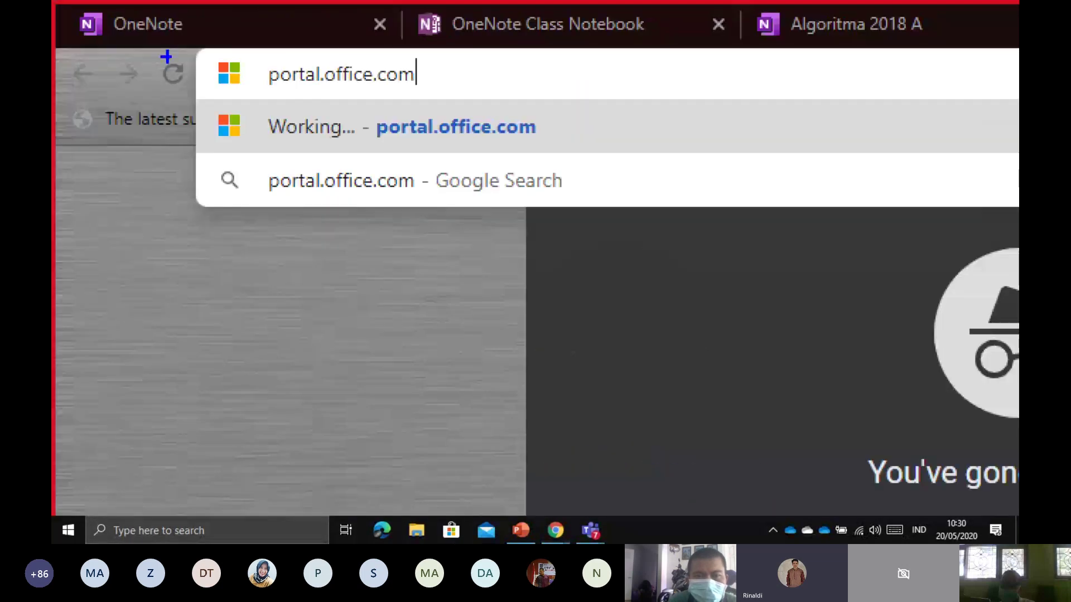
pyautogui.moveTo(254, 109)
pyautogui.mouseDown()
pyautogui.moveTo(521, 109)
pyautogui.moveTo(507, 56)
pyautogui.moveTo(232, 46)
pyautogui.moveTo(259, 122)
pyautogui.mouseUp()
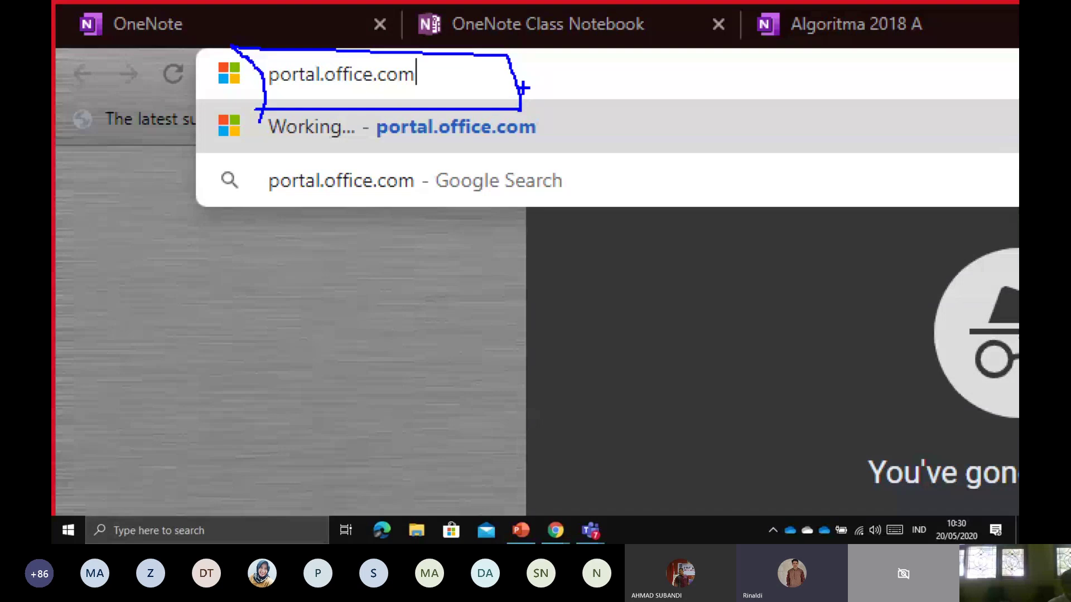
pyautogui.moveTo(537, 66)
pyautogui.mouseDown()
pyautogui.moveTo(536, 91)
pyautogui.moveTo(599, 86)
pyautogui.moveTo(635, 65)
pyautogui.moveTo(660, 95)
pyautogui.moveTo(703, 83)
pyautogui.moveTo(796, 86)
pyautogui.mouseUp()
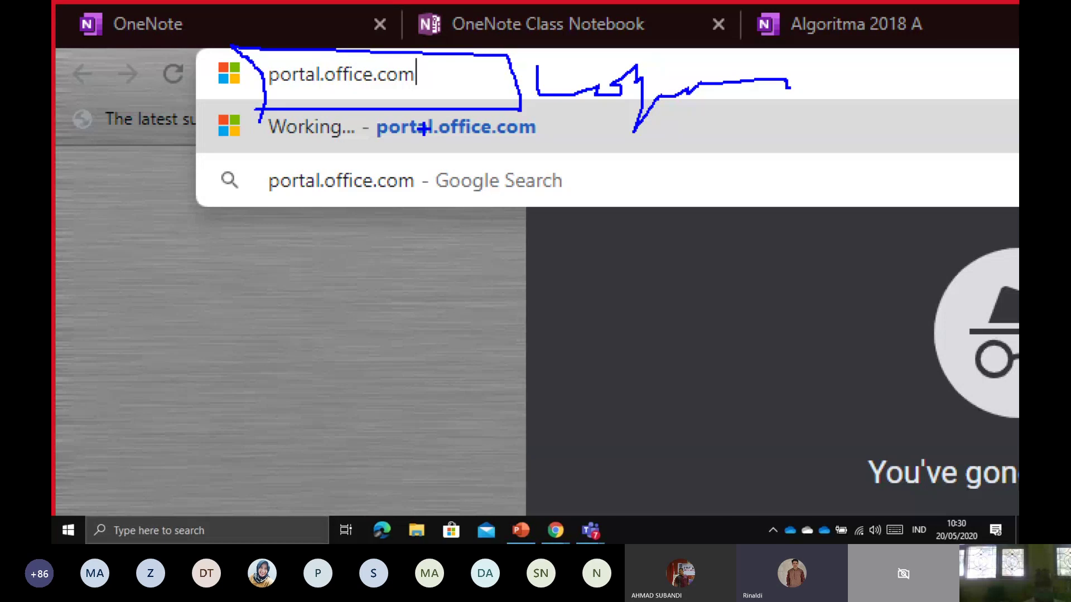
pyautogui.press('Escape')
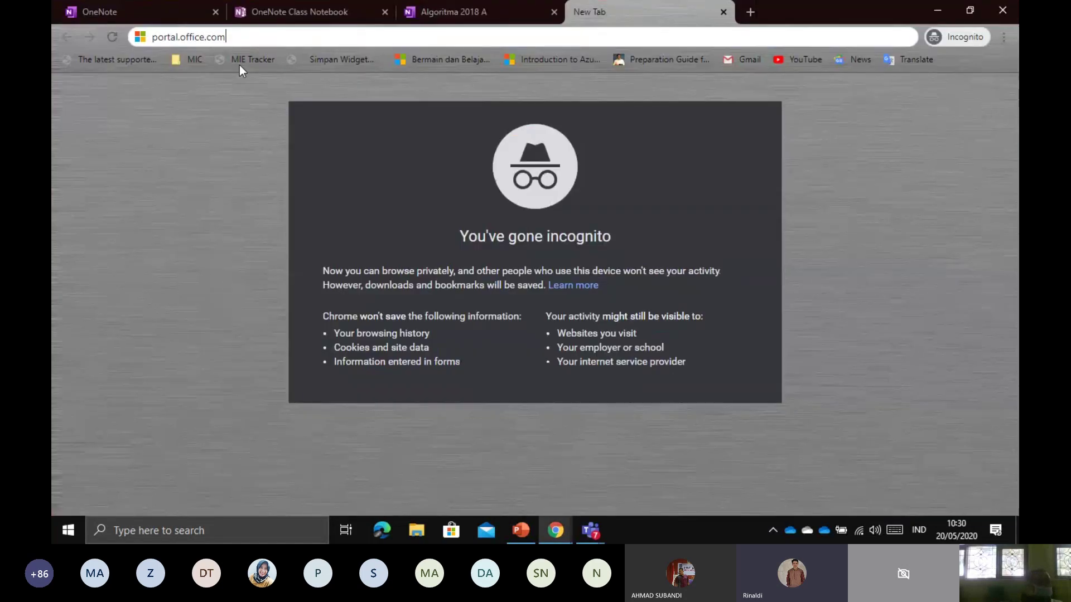
# Load portal.office.com and sign in to reach the Office 365 home page with its app tiles
pyautogui.press('Return')
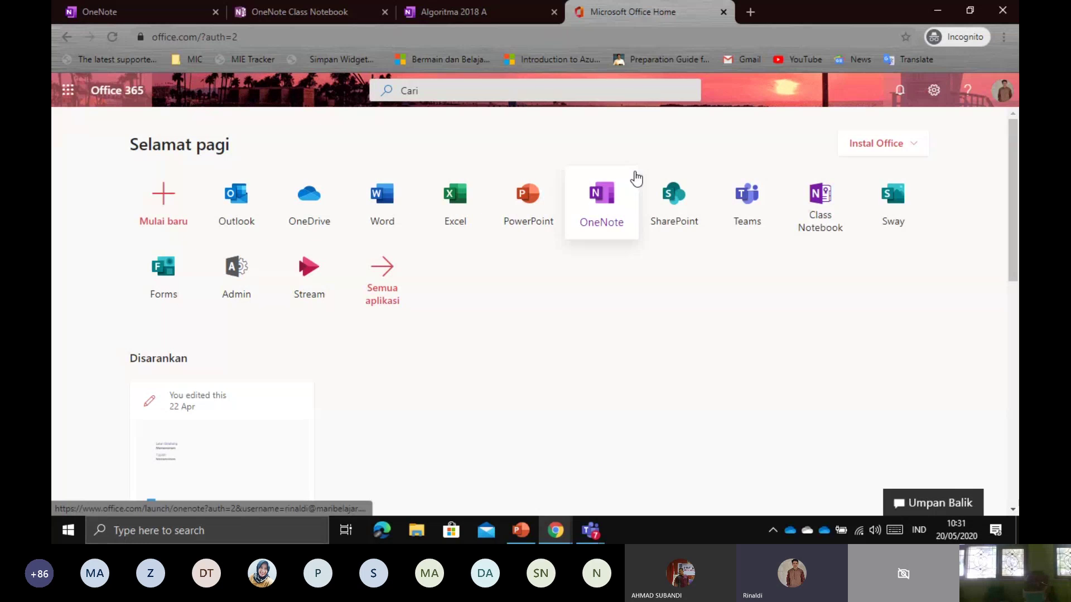
pyautogui.moveTo(130, 143); pyautogui.dragTo(280, 145)
pyautogui.click(279, 147)
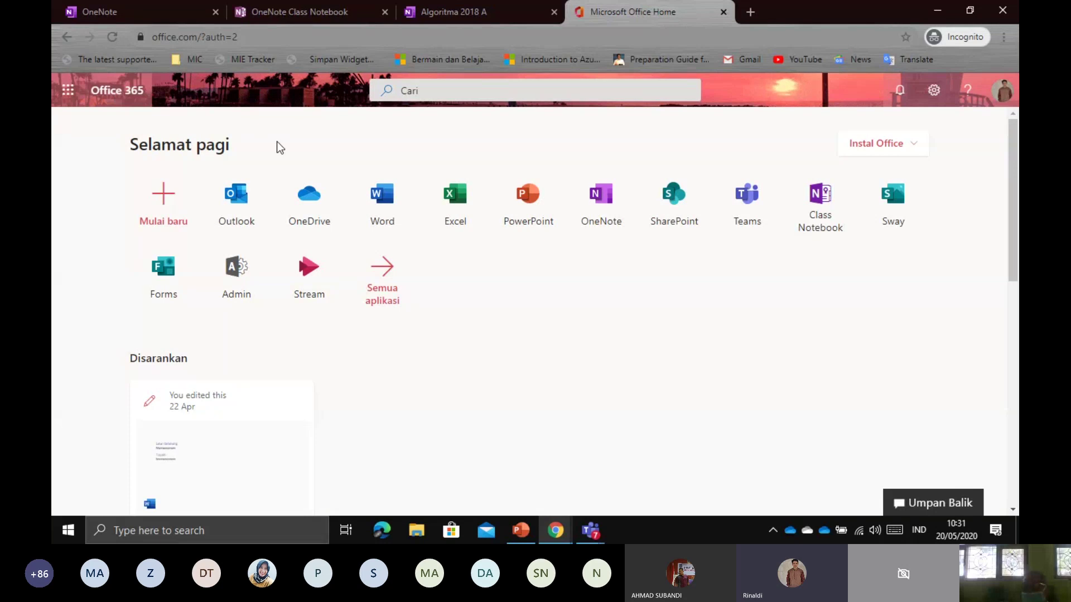
pyautogui.moveTo(277, 141); pyautogui.dragTo(155, 145)
pyautogui.click(102, 147)
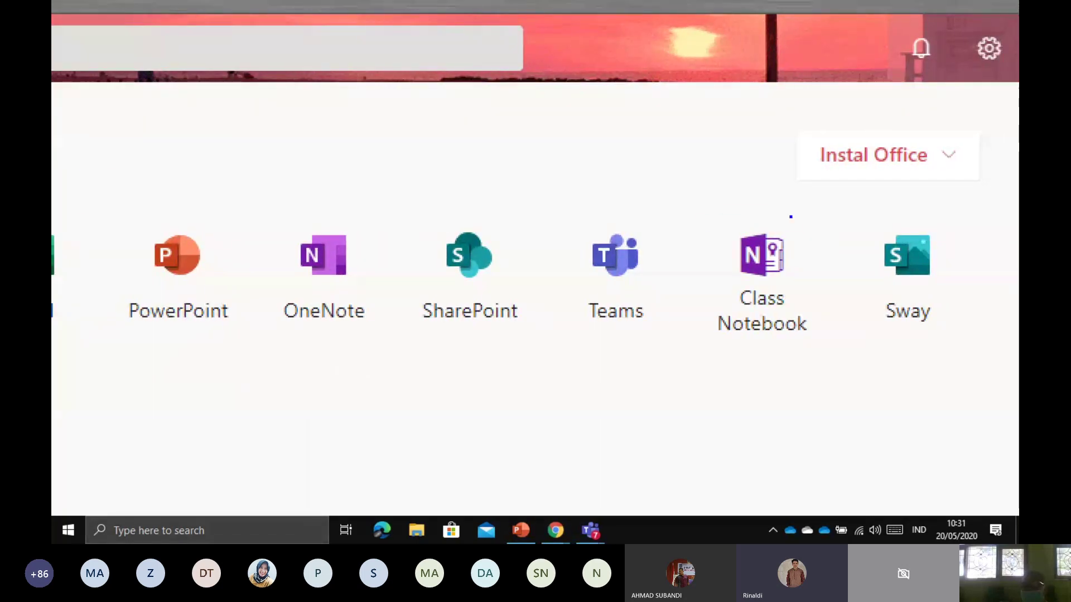
pyautogui.moveTo(791, 216)
pyautogui.mouseDown()
pyautogui.moveTo(680, 323)
pyautogui.moveTo(735, 390)
pyautogui.moveTo(842, 296)
pyautogui.moveTo(798, 217)
pyautogui.mouseUp()
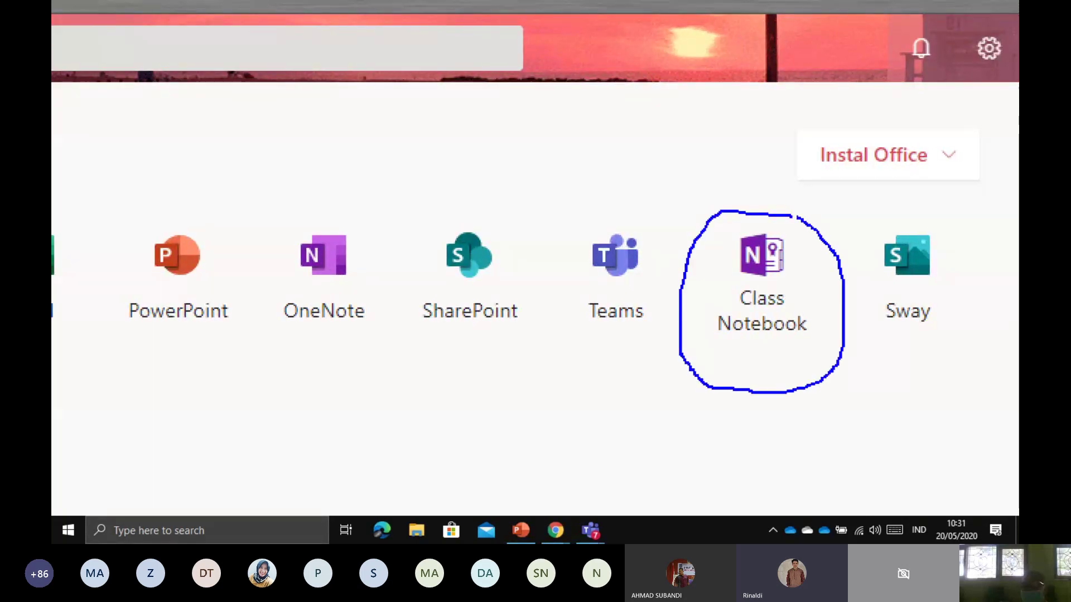
pyautogui.press('Escape')
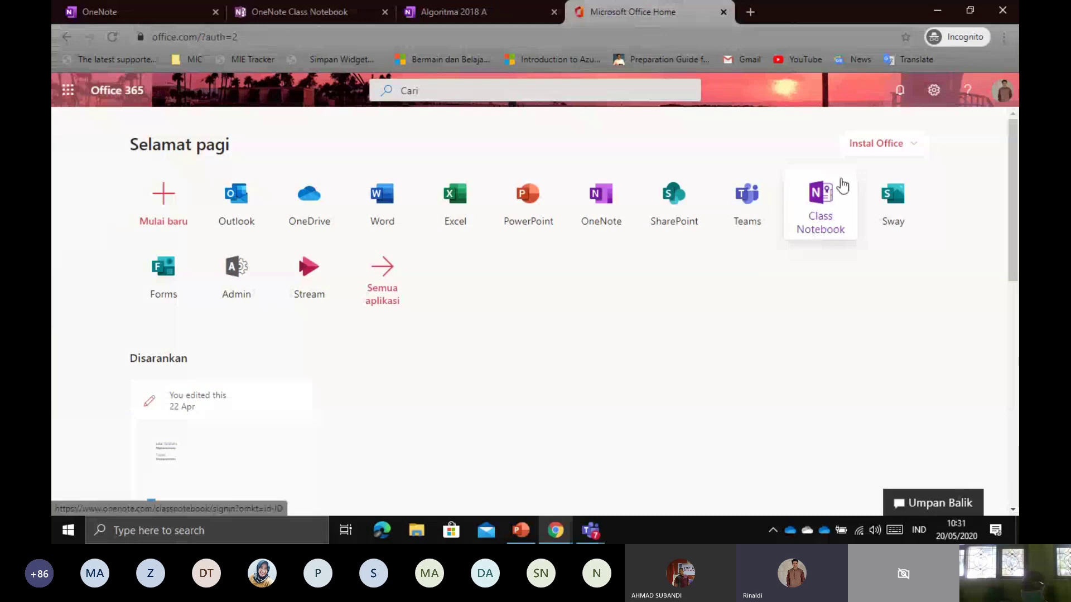
# Launch Class Notebook from the Office apps and choose 'Create a class notebook'
pyautogui.click(797, 210)
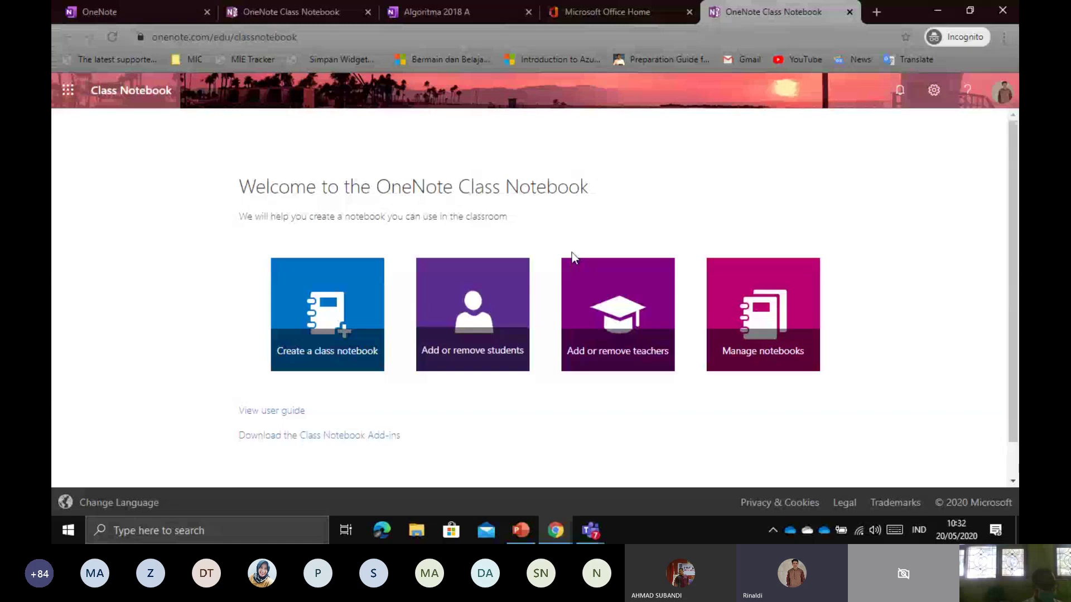
pyautogui.scroll(-1, 364, 283)
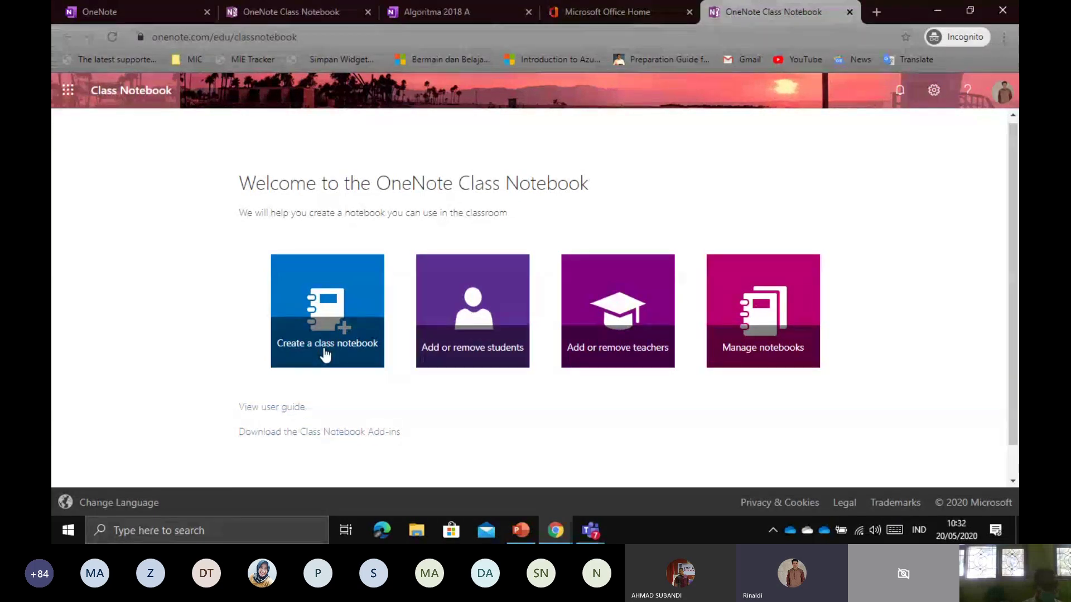
pyautogui.hotkey('ctrl', '1')
pyautogui.click(323, 349)
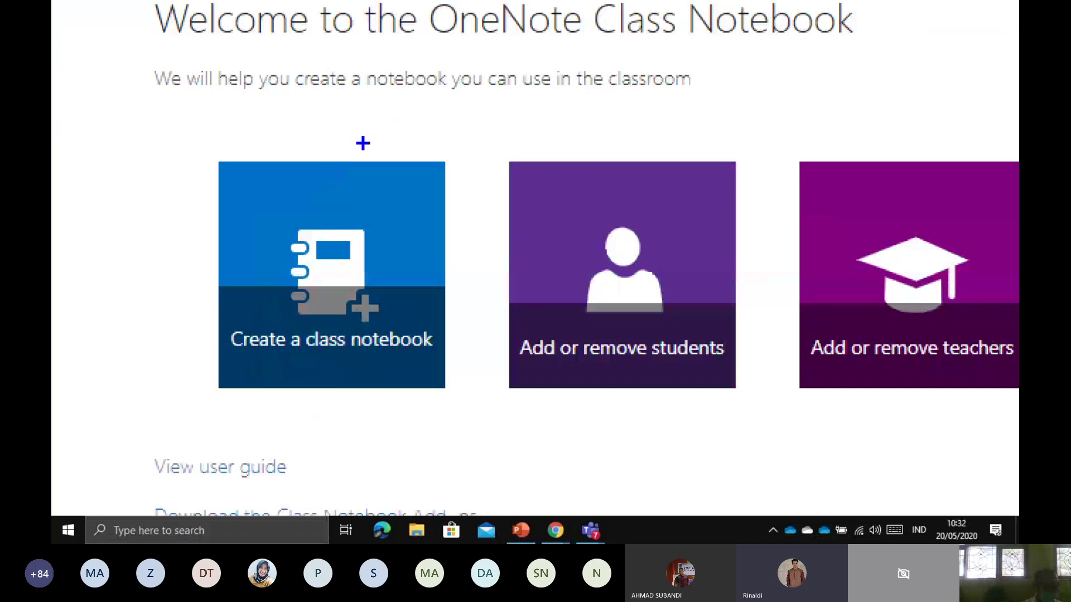
pyautogui.moveTo(363, 144)
pyautogui.mouseDown()
pyautogui.moveTo(292, 143)
pyautogui.moveTo(172, 186)
pyautogui.moveTo(188, 404)
pyautogui.moveTo(387, 446)
pyautogui.moveTo(495, 321)
pyautogui.moveTo(450, 161)
pyautogui.moveTo(367, 145)
pyautogui.mouseUp()
pyautogui.press('Escape')
pyautogui.click(327, 341)
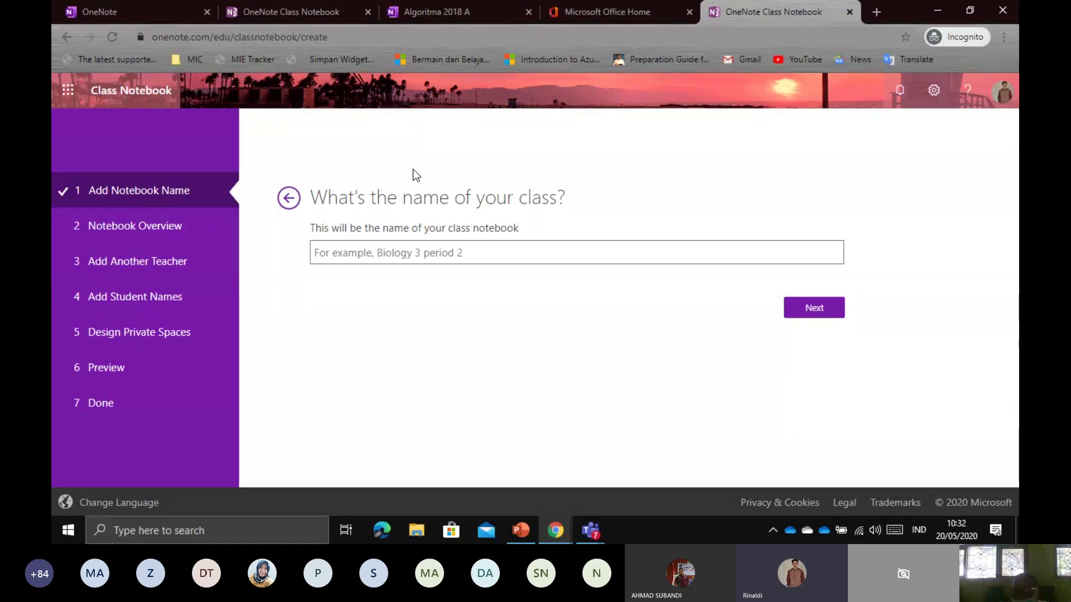
# Type 'Matematika Kelas 8A Semester Genap 2020' into the class name field, fixing typos along the way
pyautogui.moveTo(310, 197); pyautogui.dragTo(573, 200)
pyautogui.click(573, 199)
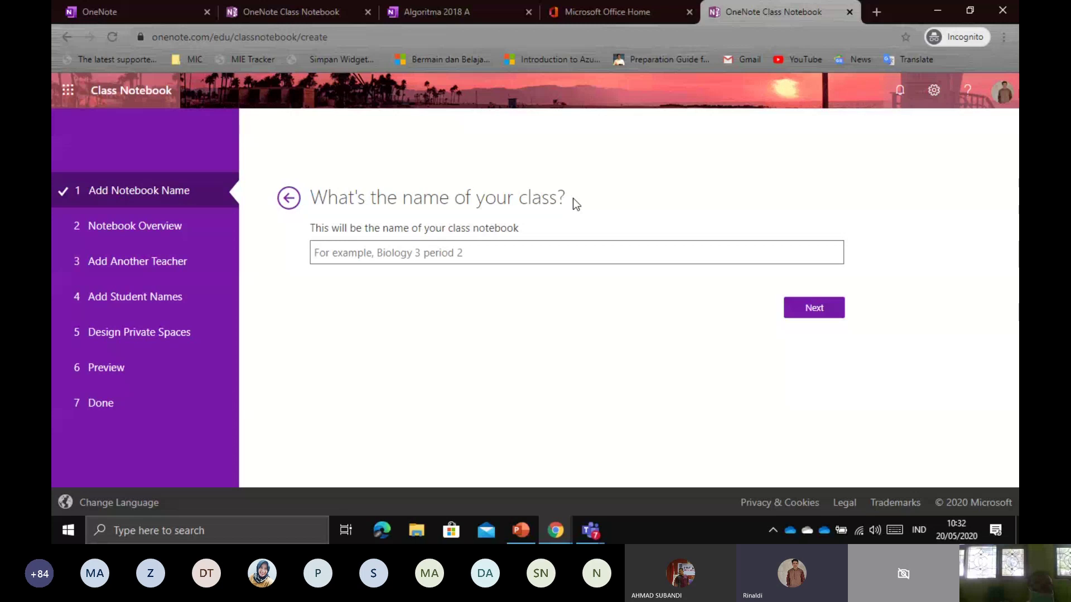
pyautogui.click(463, 253)
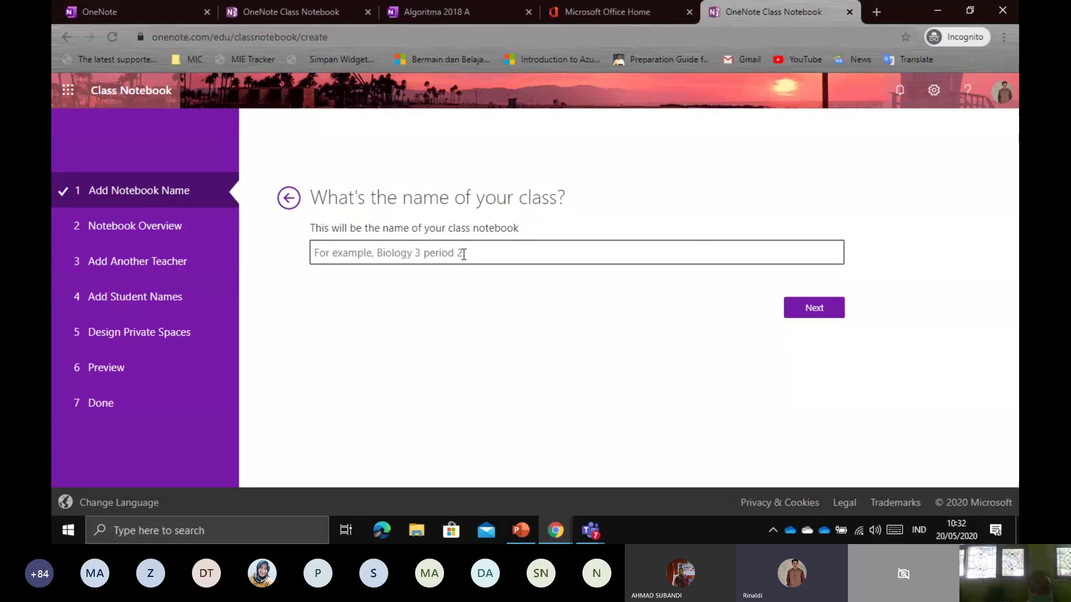
pyautogui.write('Mate')
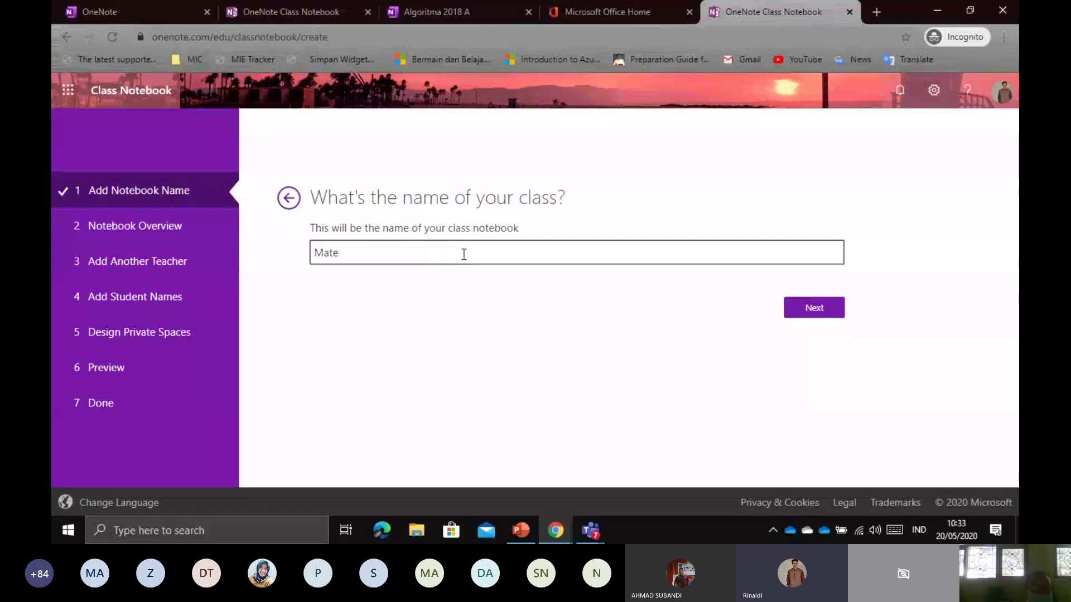
pyautogui.write('matika Kel')
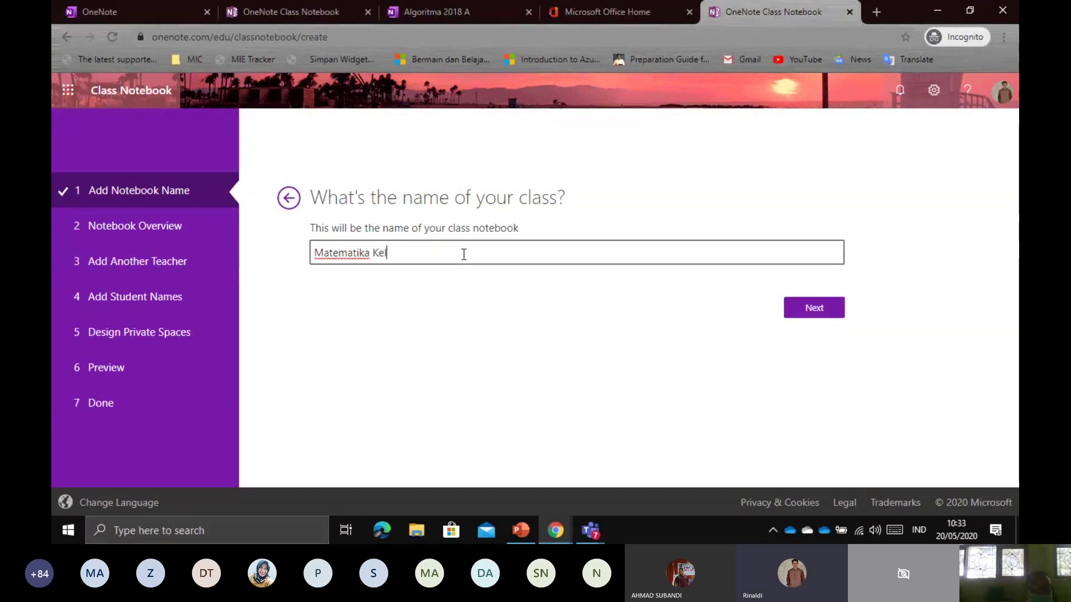
pyautogui.write('as 8')
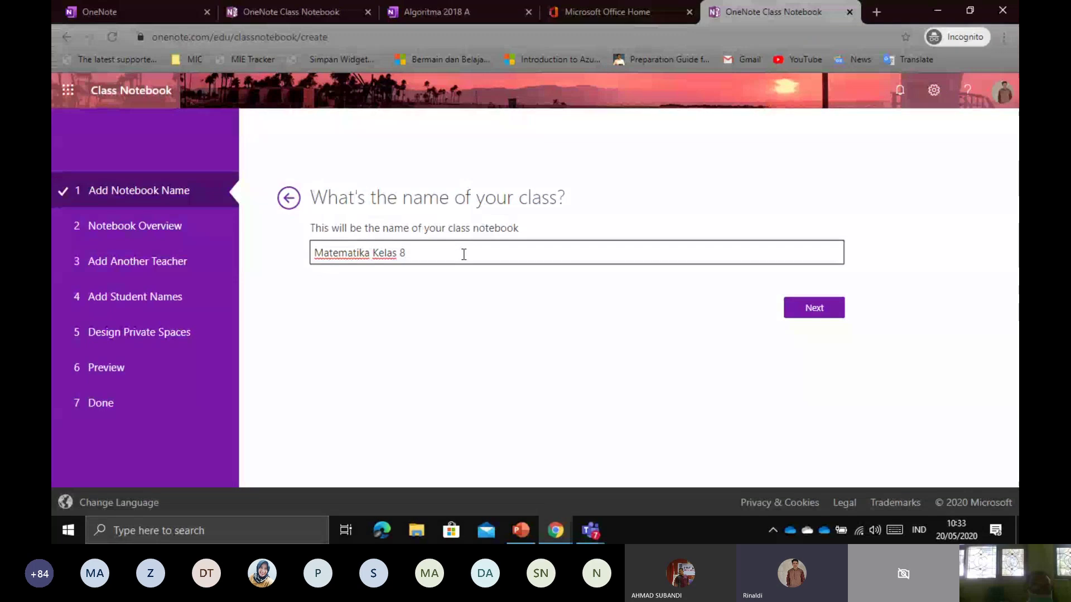
pyautogui.press('BackSpace')
pyautogui.write('A')
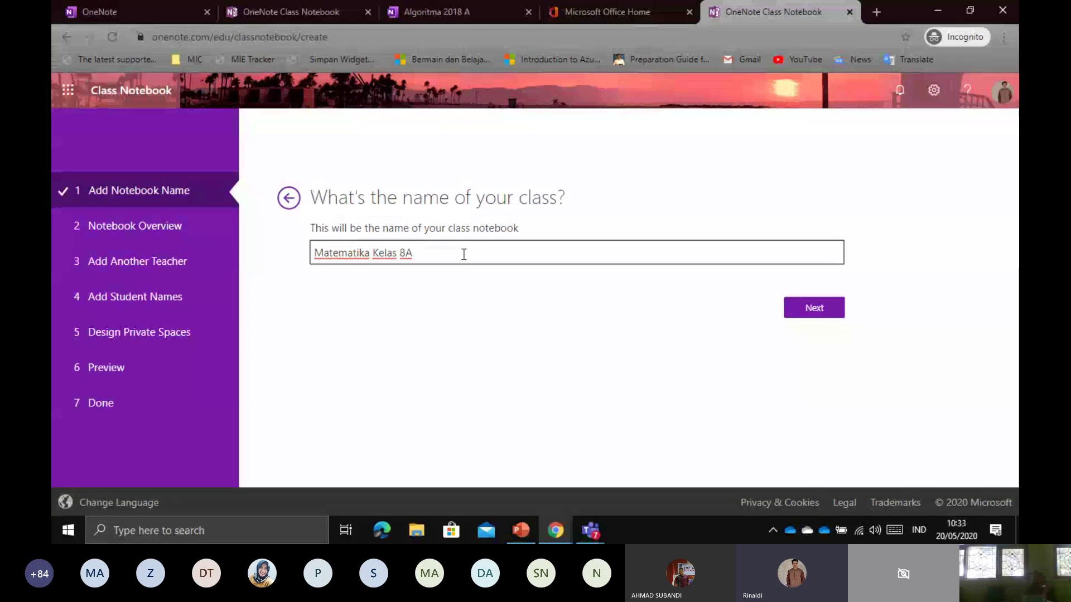
pyautogui.write('2020')
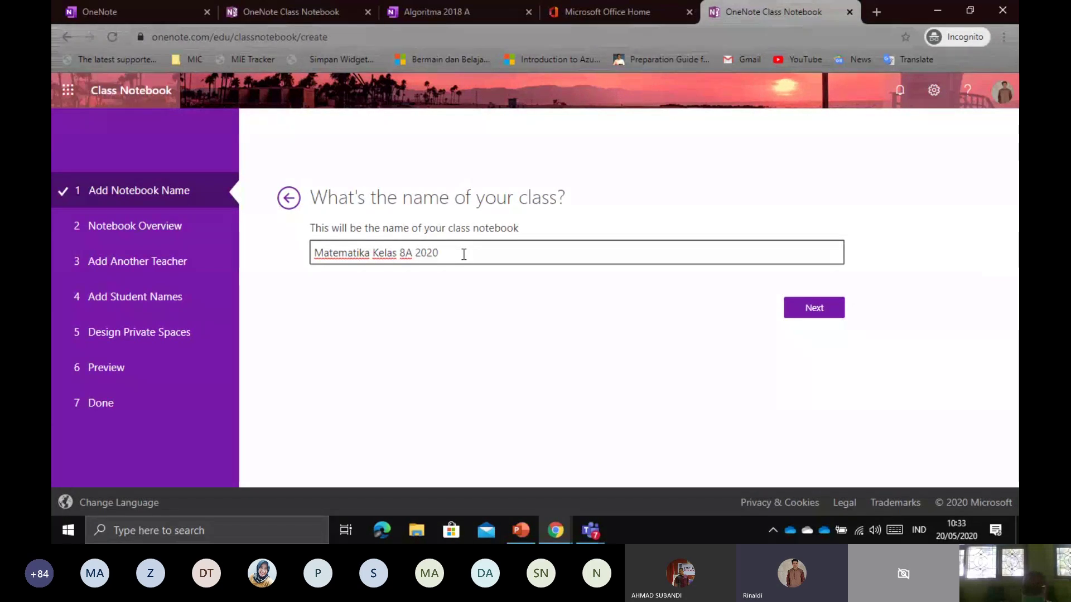
pyautogui.click(420, 253)
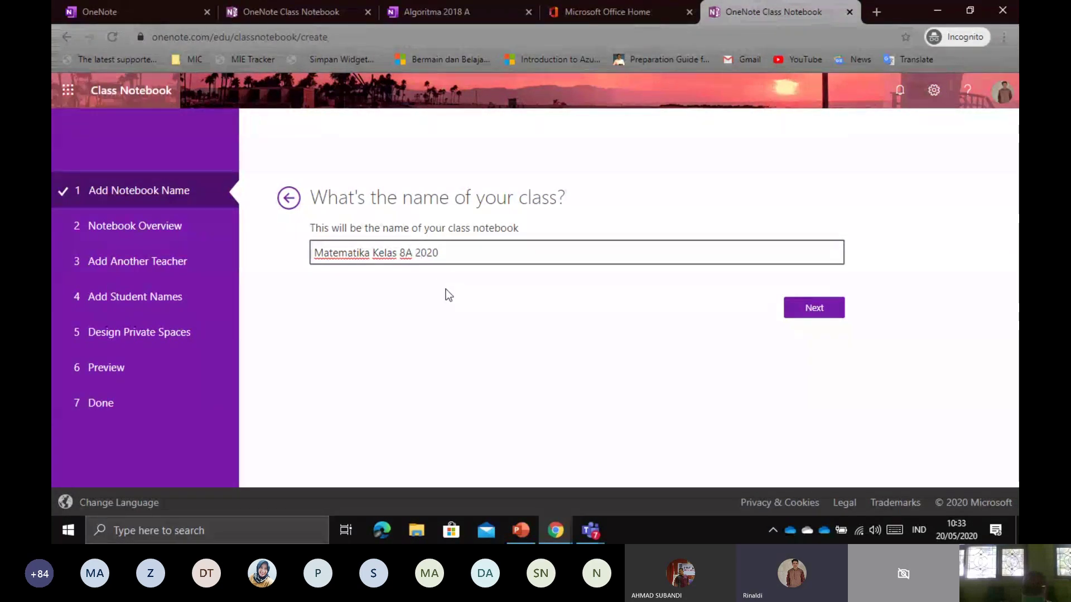
pyautogui.press('Left')
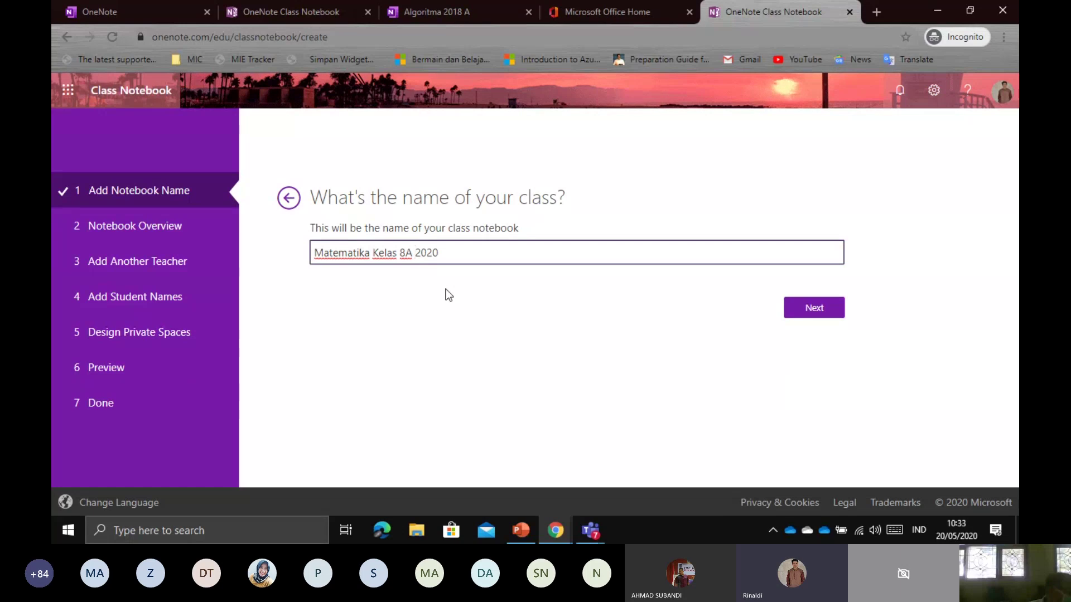
pyautogui.write('Sems')
pyautogui.press('BackSpace')
pyautogui.write('ester Gen')
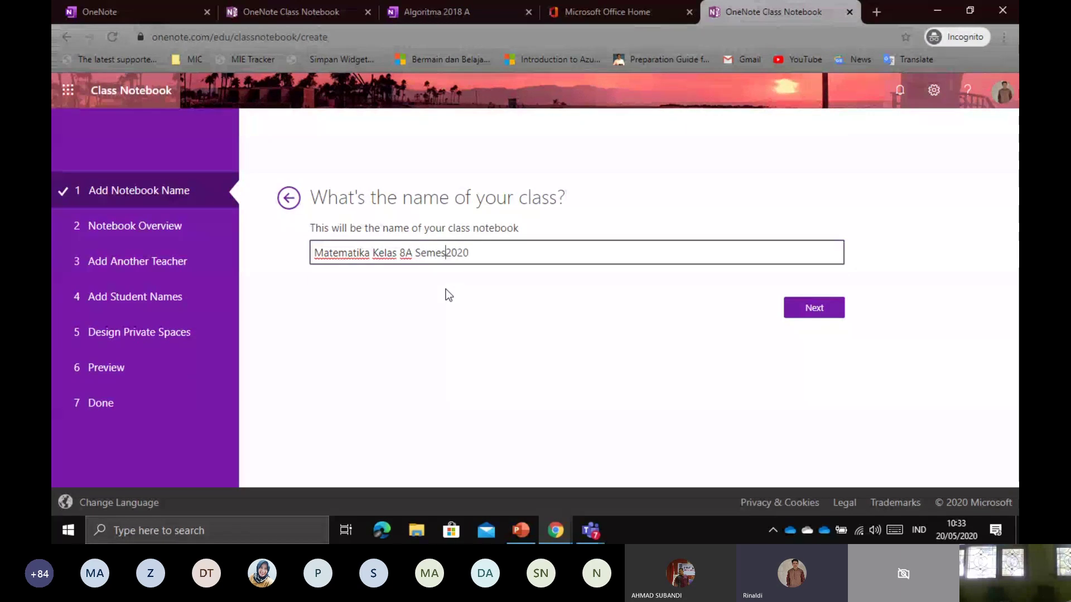
pyautogui.write('ap')
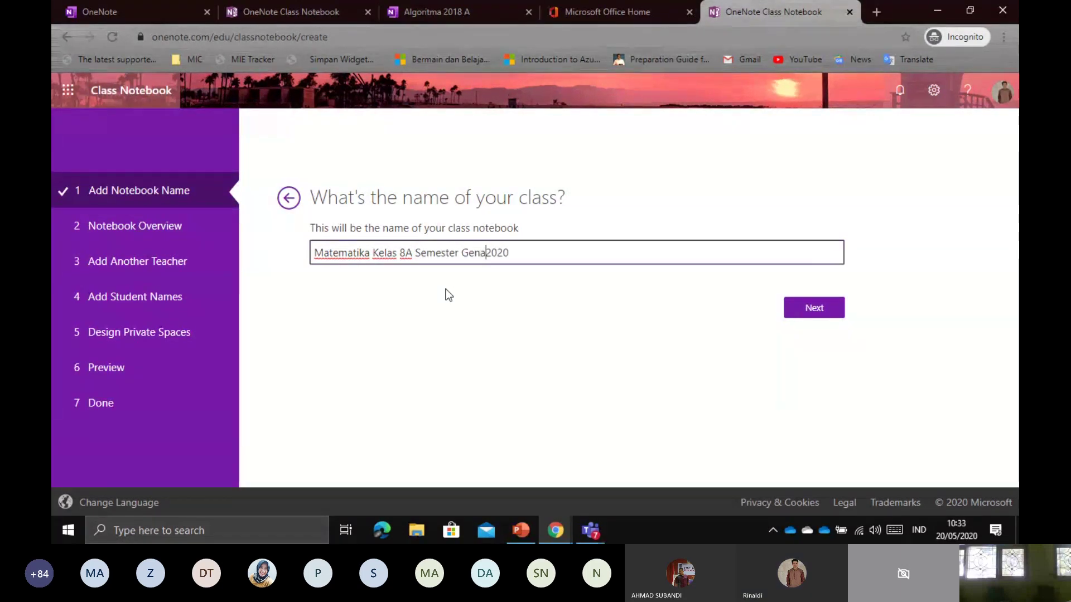
# Highlight the full class name several times to point it out, then clear the selection
pyautogui.moveTo(535, 253); pyautogui.dragTo(270, 252)
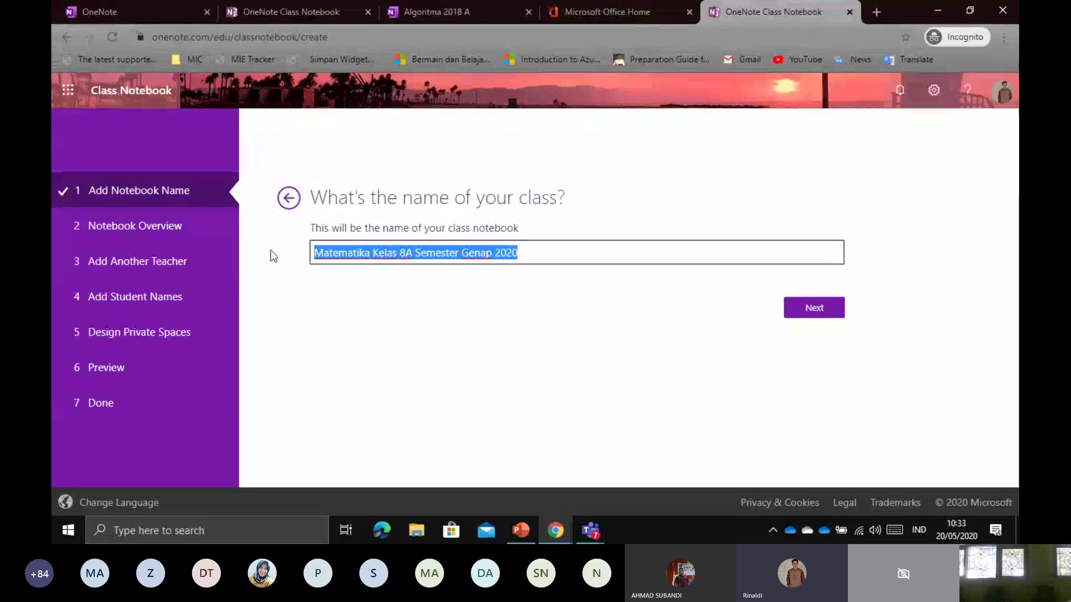
pyautogui.click(413, 286)
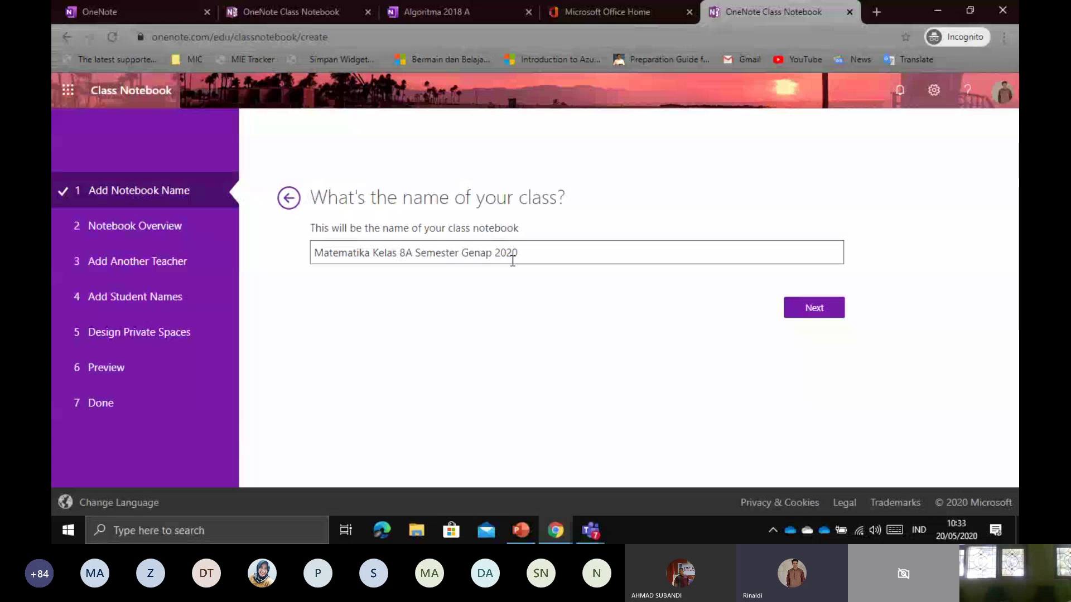
pyautogui.moveTo(516, 256); pyautogui.dragTo(277, 255)
pyautogui.moveTo(384, 252); pyautogui.dragTo(314, 253)
pyautogui.click(534, 252)
pyautogui.click(315, 253)
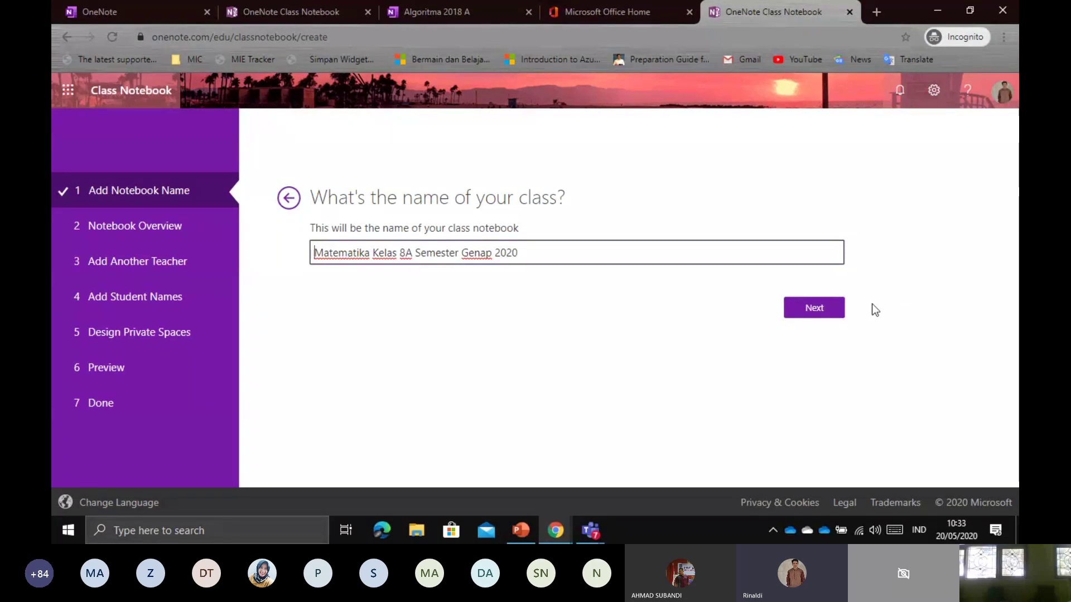
# Go to the Notebook Overview and scroll through its section groups
pyautogui.click(811, 312)
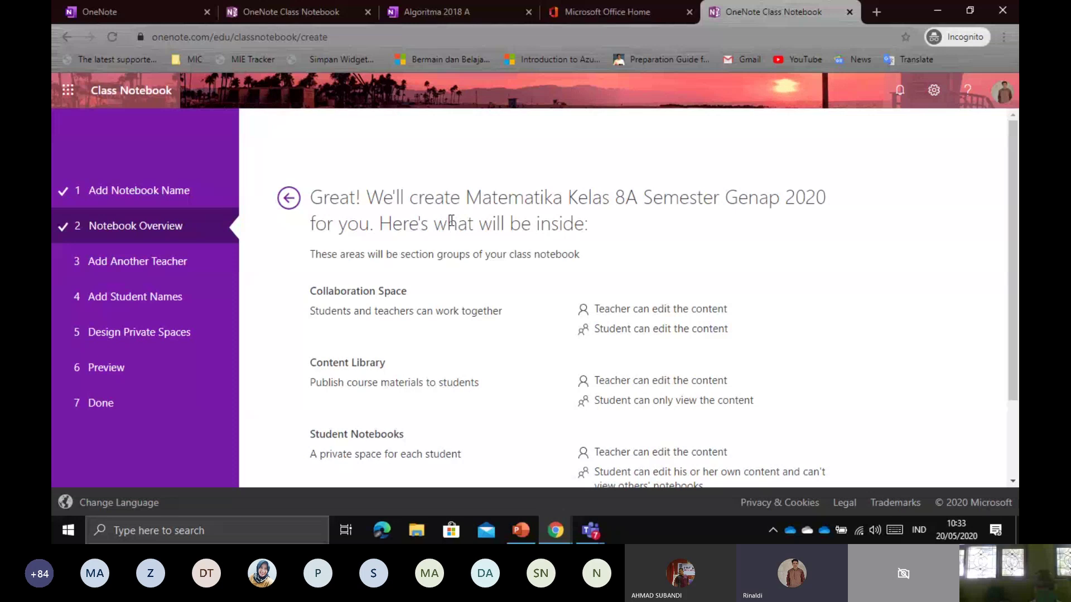
pyautogui.scroll(-2, 449, 217)
pyautogui.scroll(3, 451, 217)
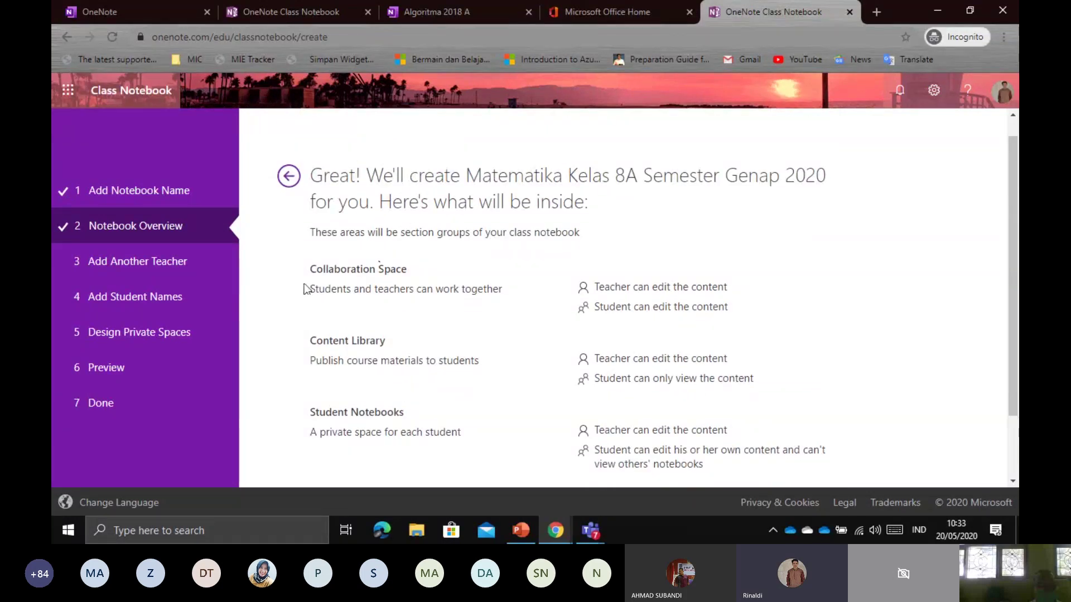
pyautogui.scroll(-3, 310, 279)
# Highlight the Collaboration Space, Content Library and Student Notebooks headings, then go to Add Another Teacher
pyautogui.moveTo(309, 189); pyautogui.dragTo(330, 190)
pyautogui.click(438, 197)
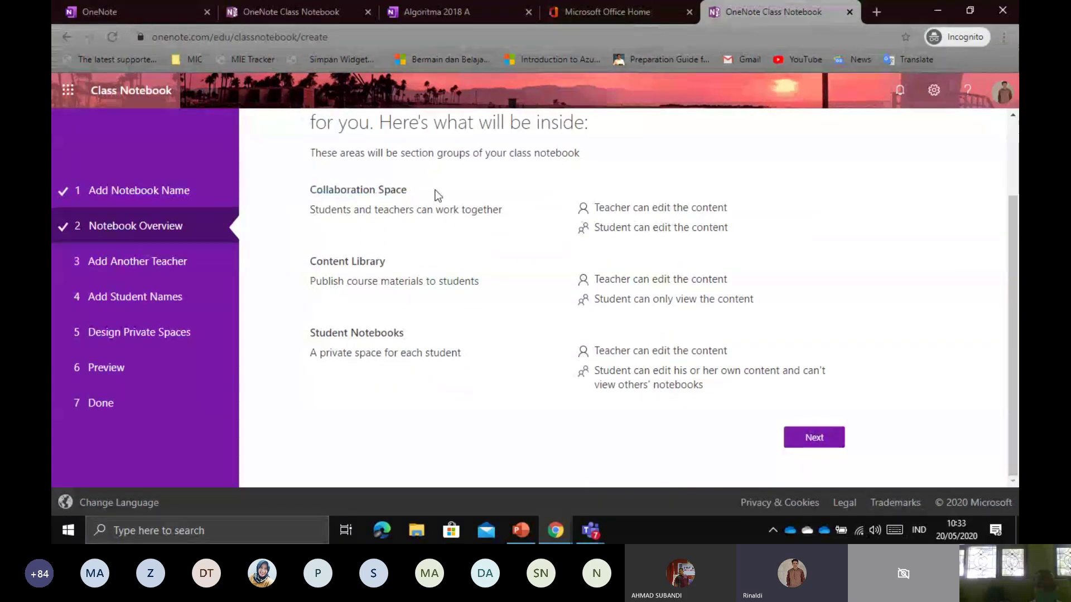
pyautogui.moveTo(303, 266); pyautogui.dragTo(389, 263)
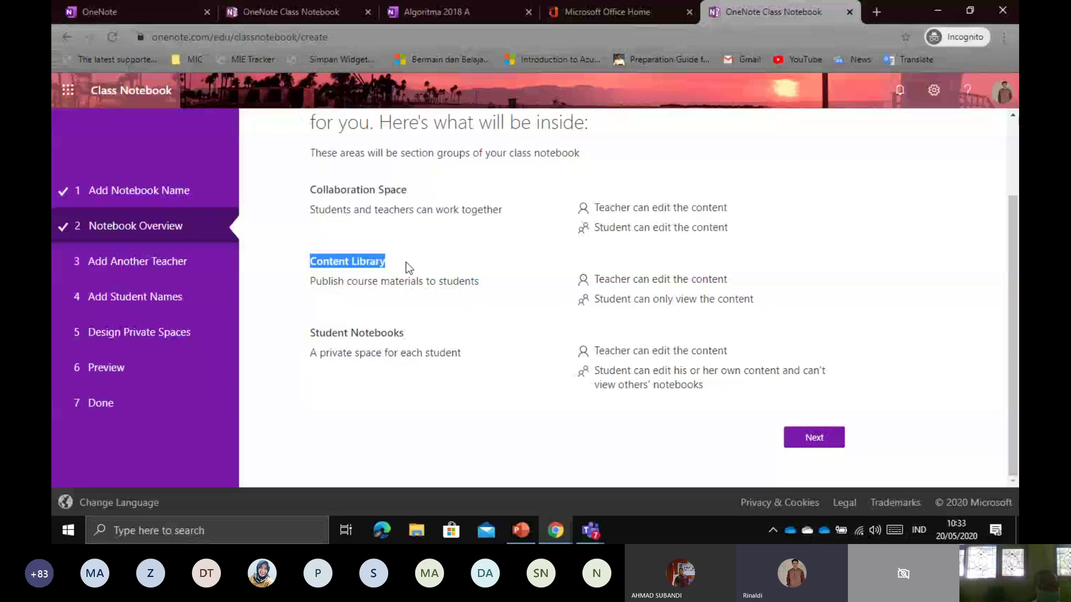
pyautogui.click(407, 263)
pyautogui.moveTo(302, 337); pyautogui.dragTo(405, 192)
pyautogui.click(428, 333)
pyautogui.click(308, 190)
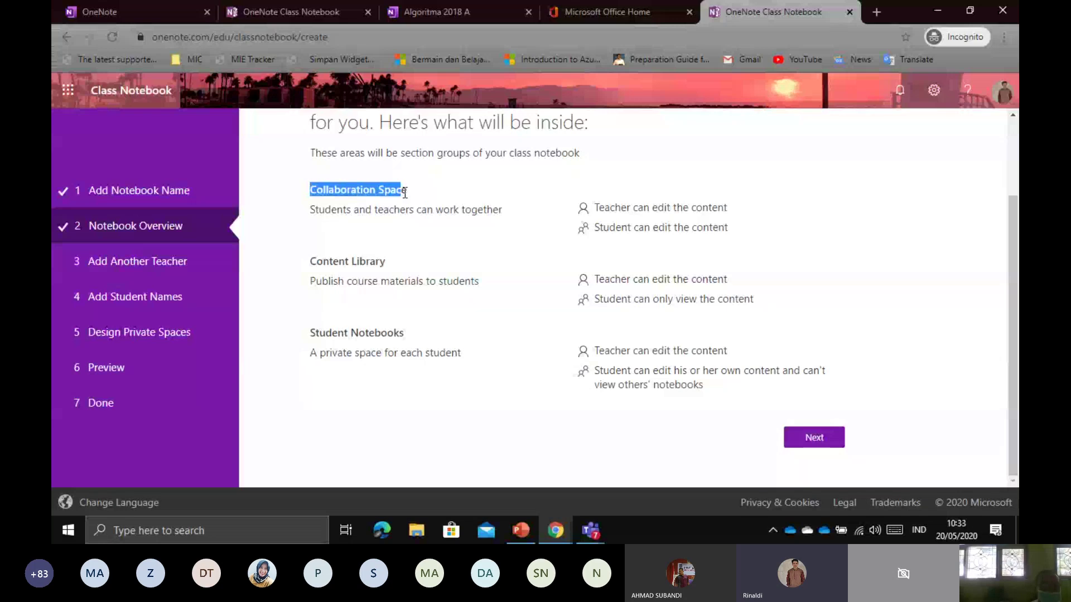
pyautogui.click(404, 192)
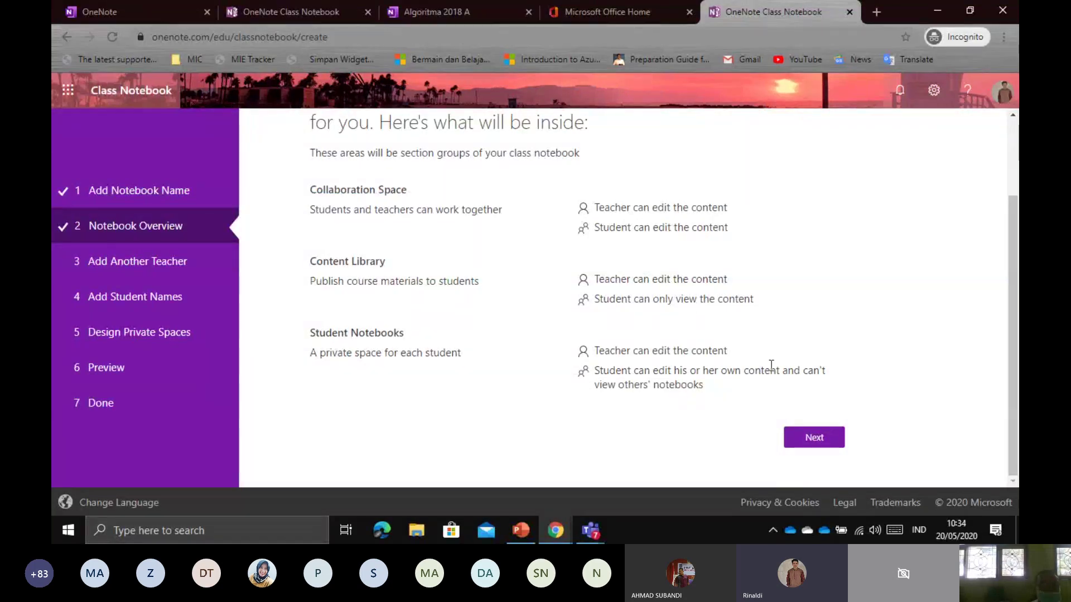
pyautogui.click(823, 438)
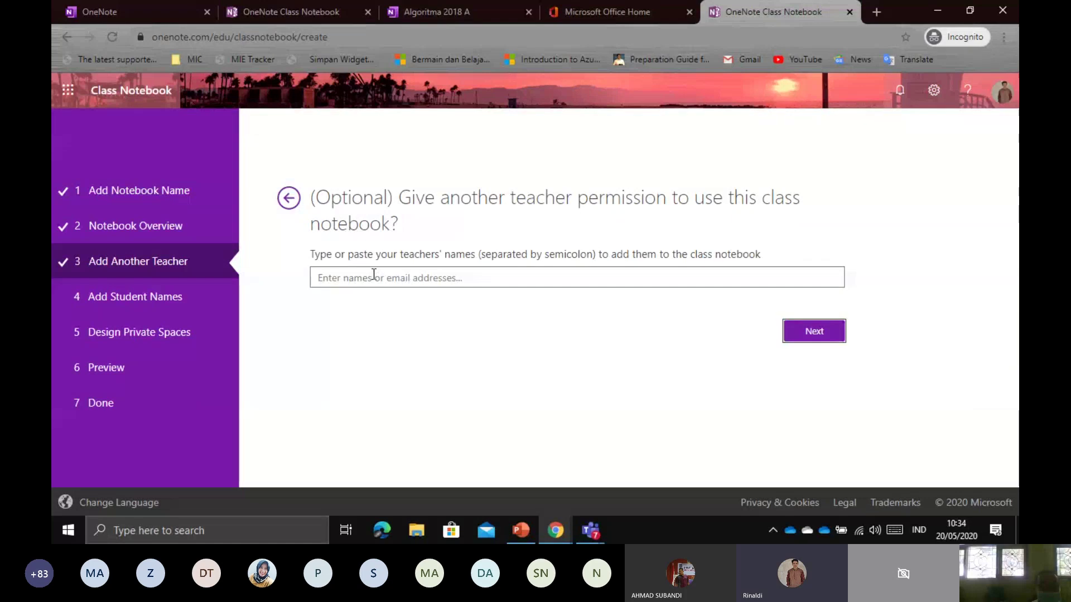
# Point out the add-another-teacher question, leave the co-teacher names empty and continue
pyautogui.moveTo(406, 209); pyautogui.dragTo(406, 215)
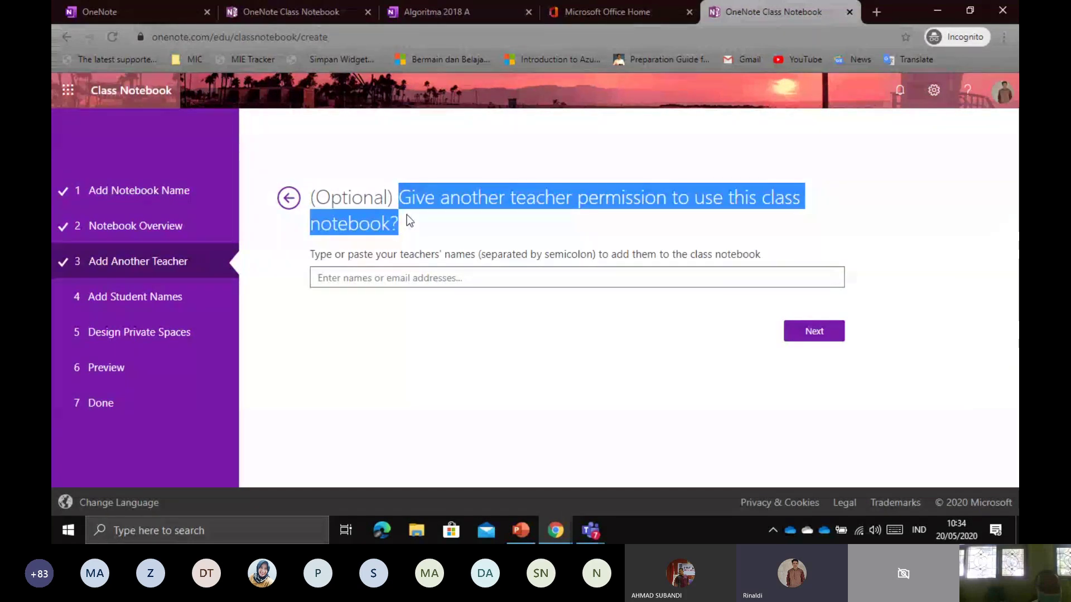
pyautogui.click(405, 198)
pyautogui.moveTo(405, 198); pyautogui.dragTo(418, 230)
pyautogui.click(393, 279)
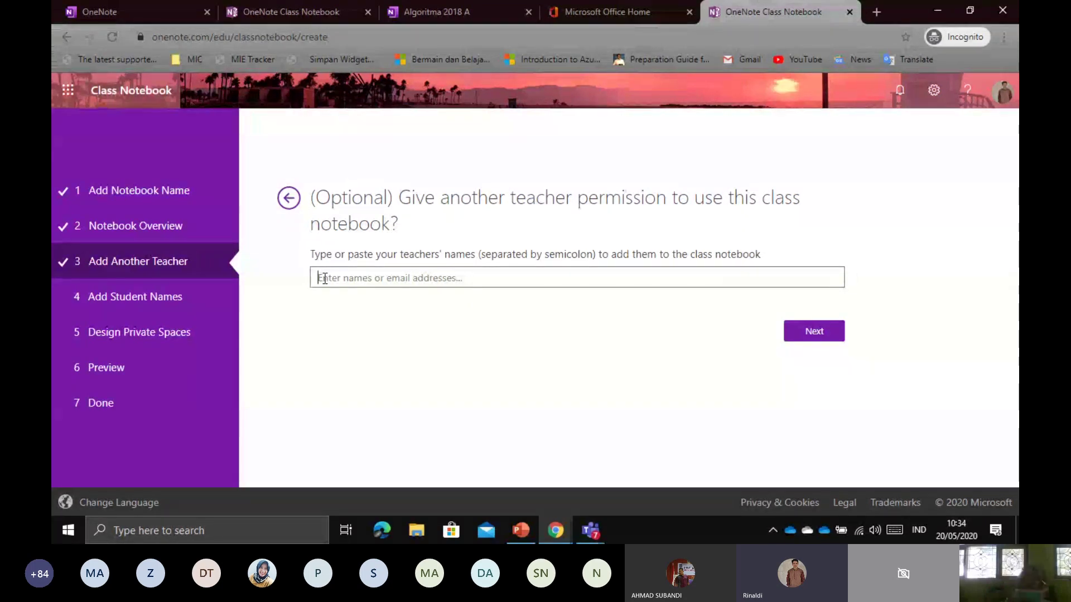
pyautogui.click(812, 344)
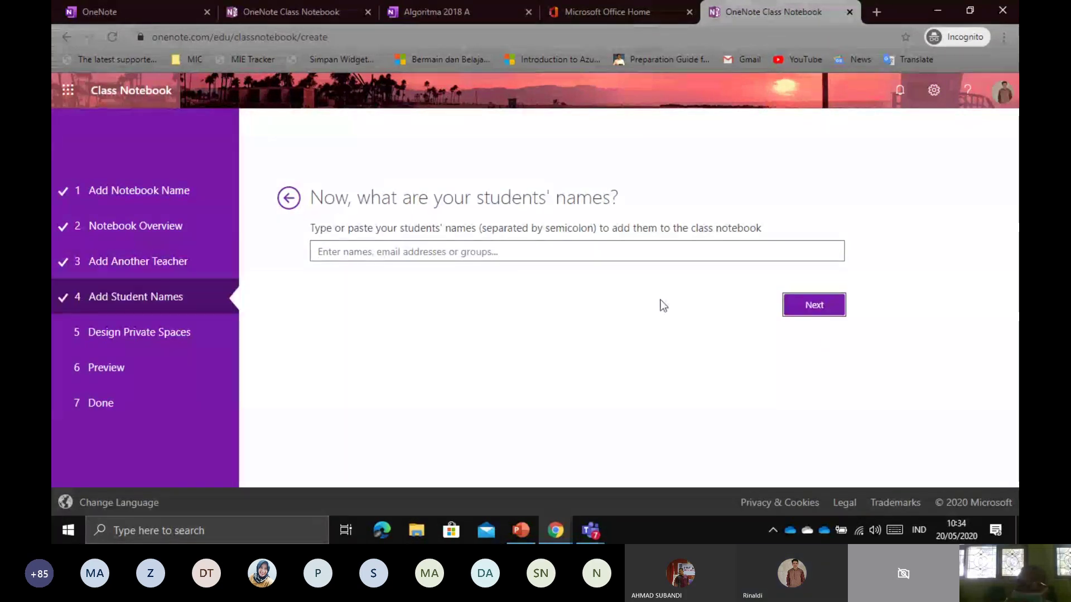
# Add three students by typing part of each name and picking the matching suggestion
pyautogui.click(419, 247)
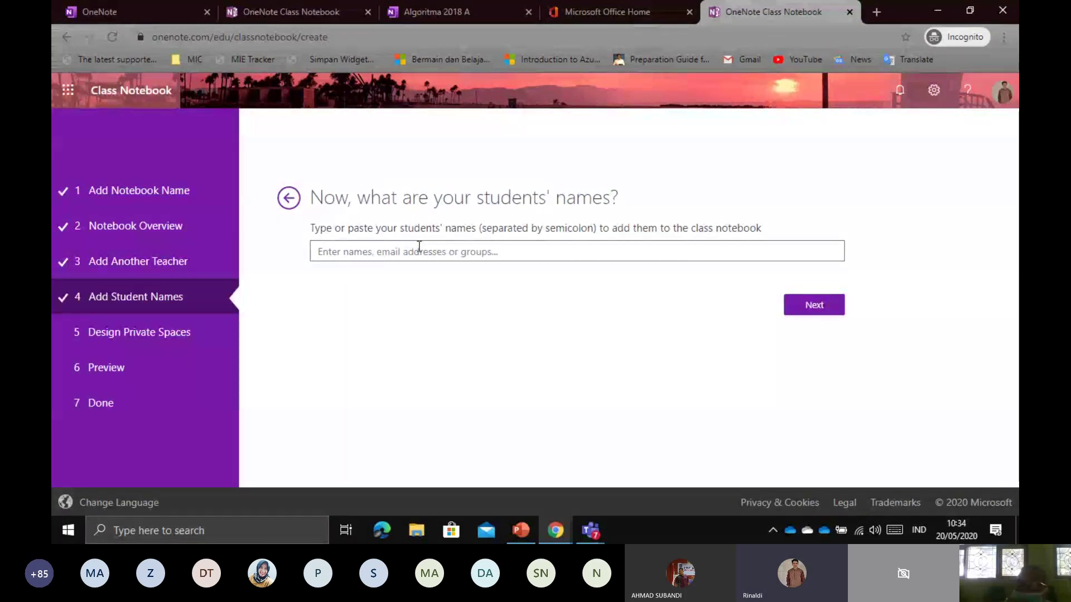
pyautogui.write('ning')
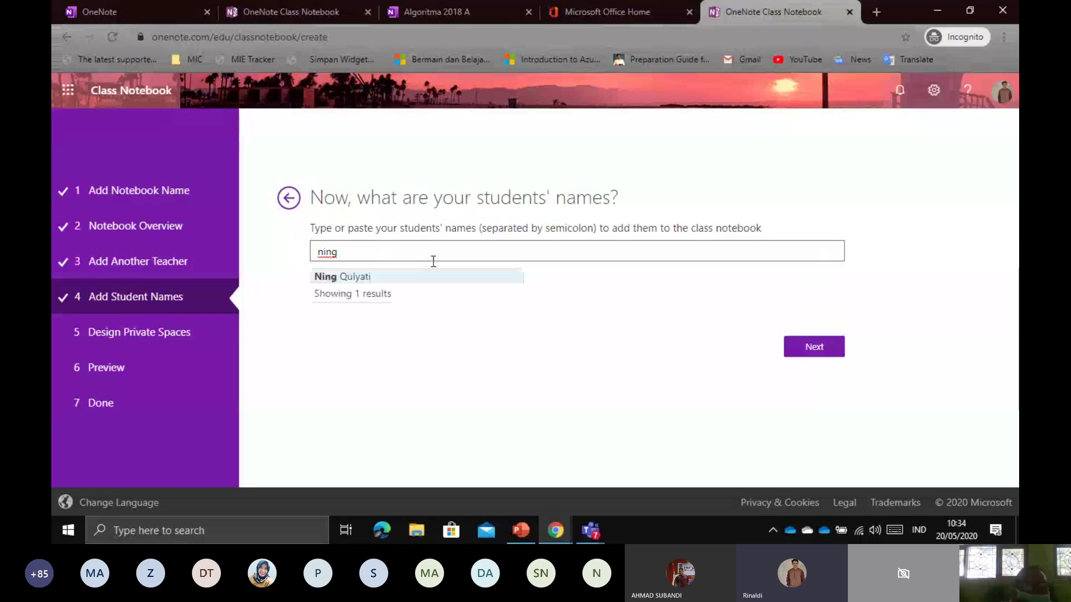
pyautogui.click(413, 277)
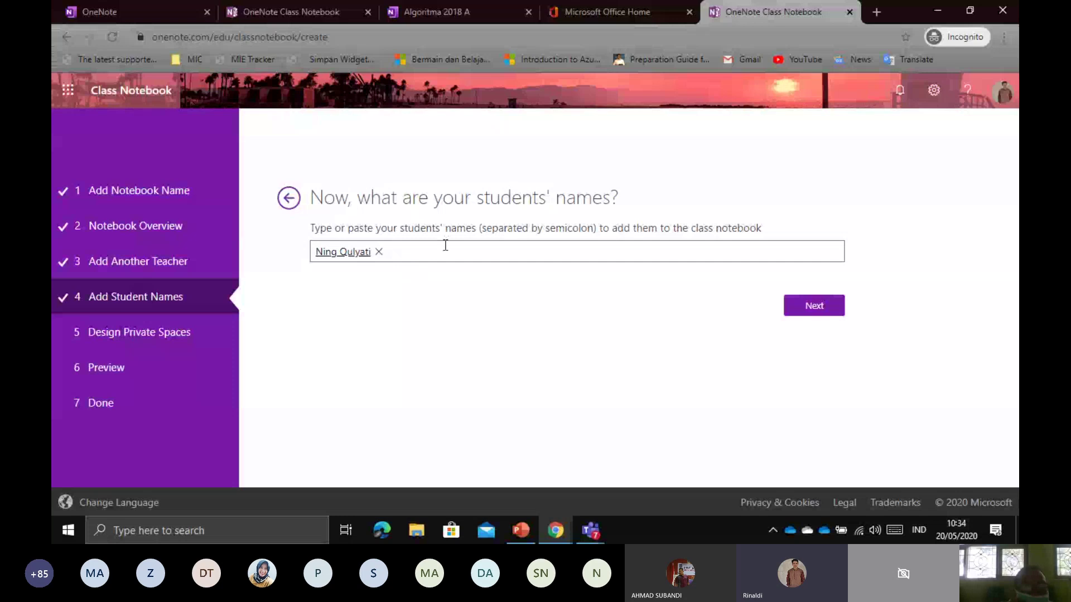
pyautogui.write('nindi')
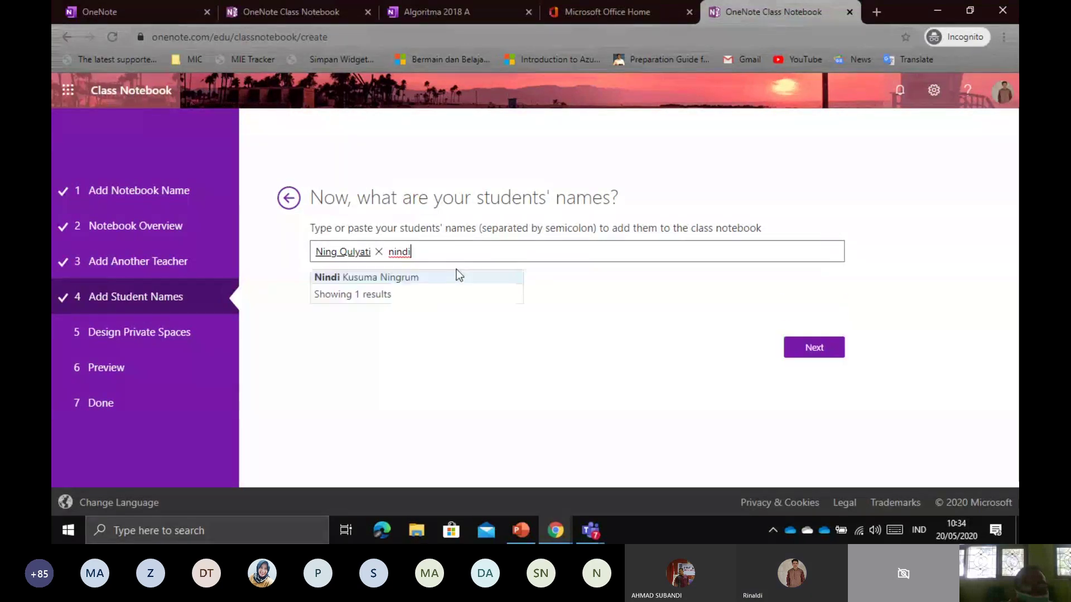
pyautogui.click(476, 279)
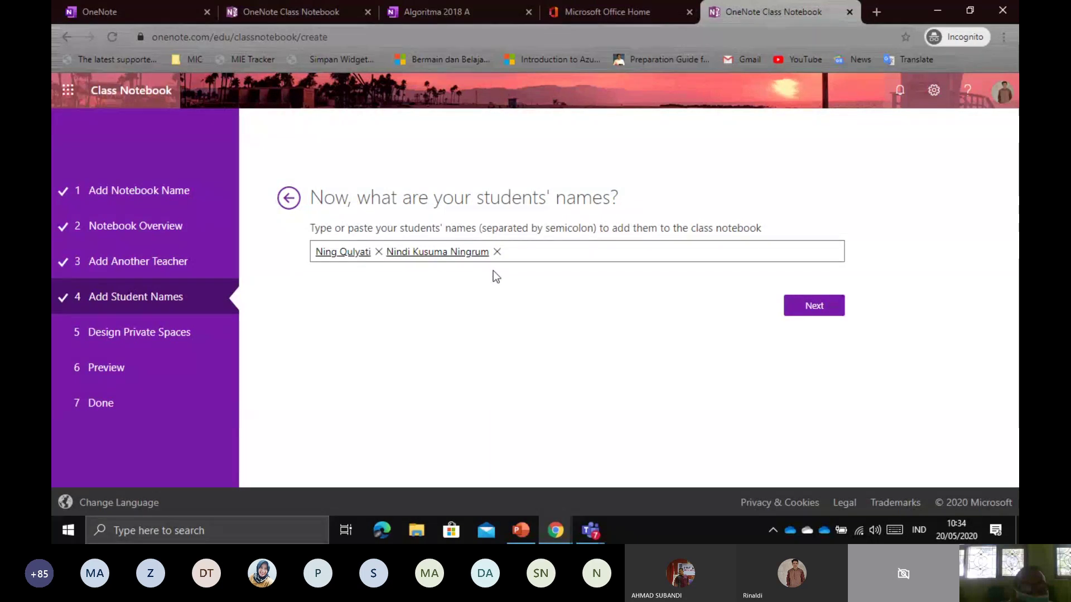
pyautogui.write('far')
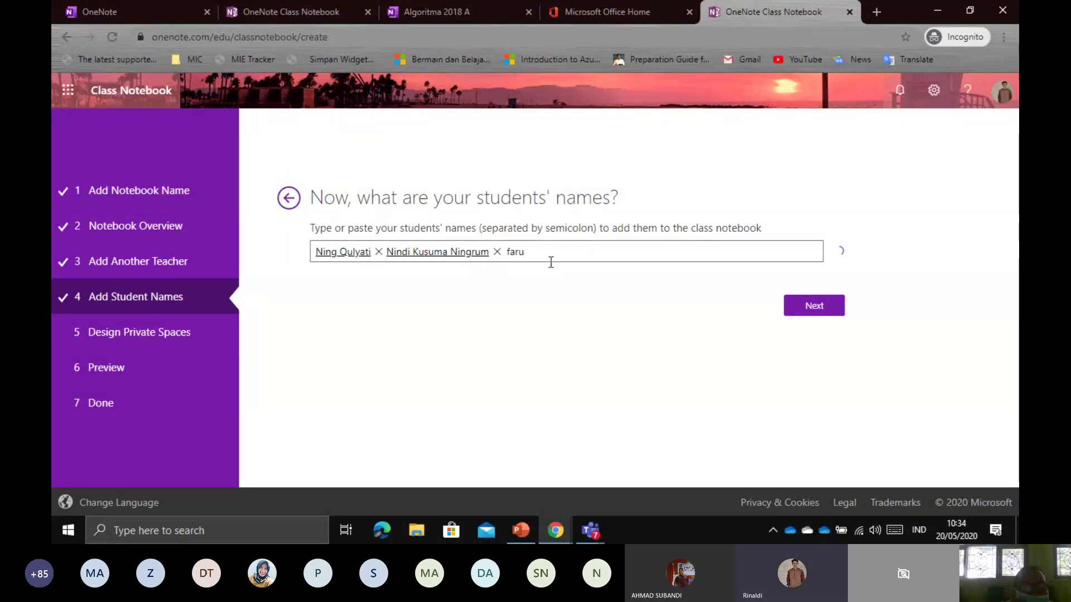
pyautogui.press('BackSpace')
pyautogui.write('tur')
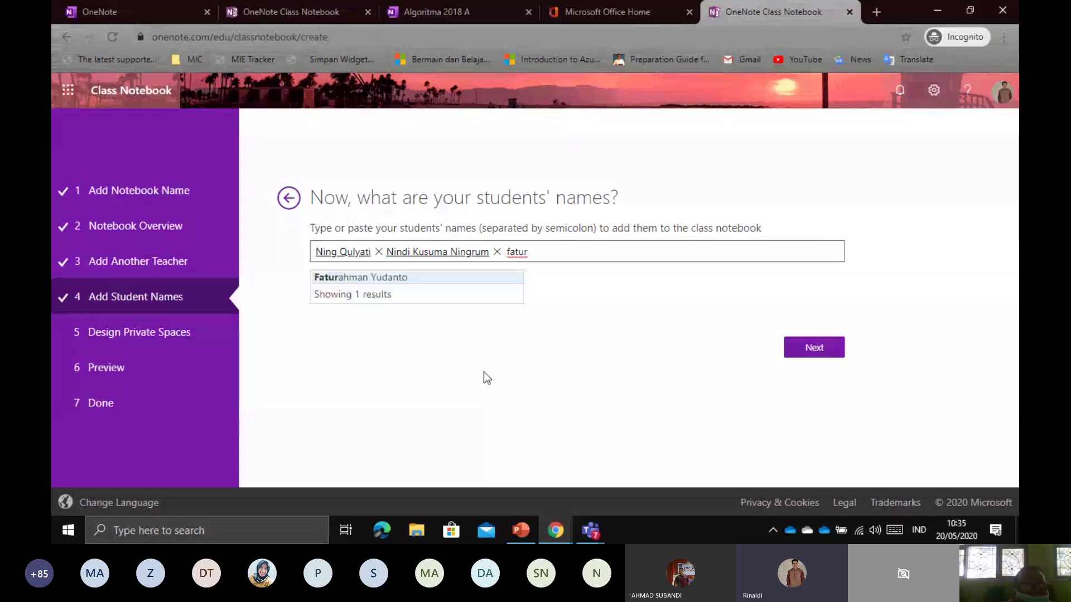
pyautogui.click(413, 282)
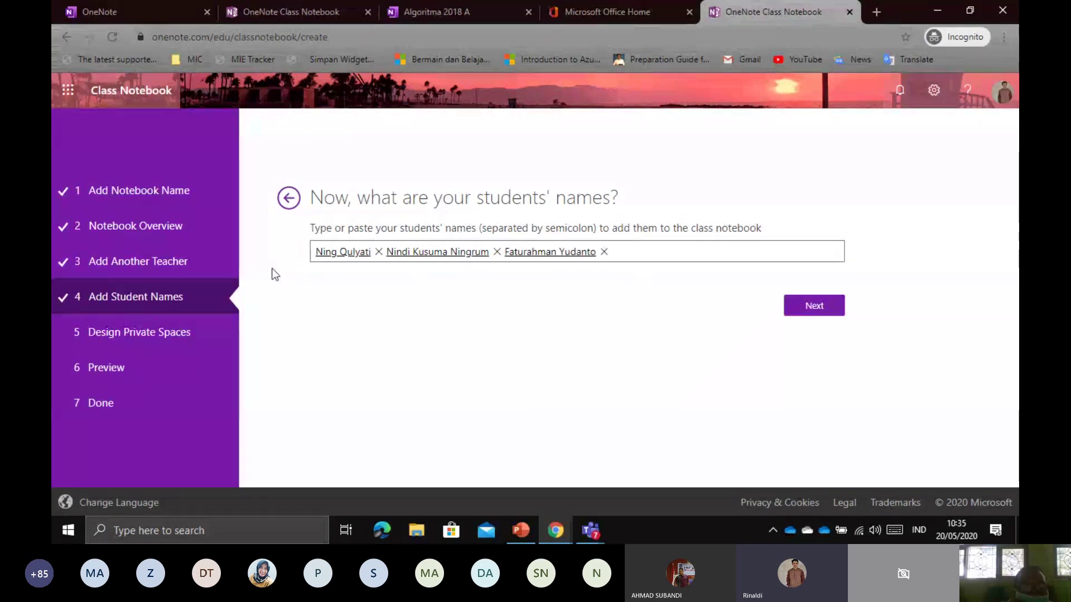
# Reach Design Private Spaces, translate the page to Indonesian and back, and review the section names
pyautogui.click(814, 306)
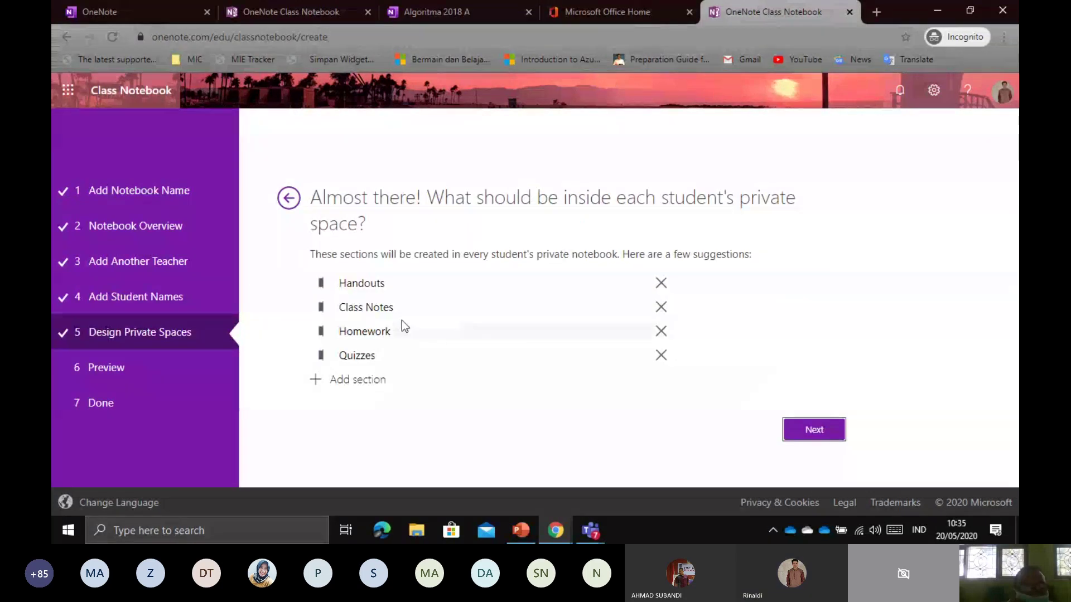
pyautogui.click(400, 284)
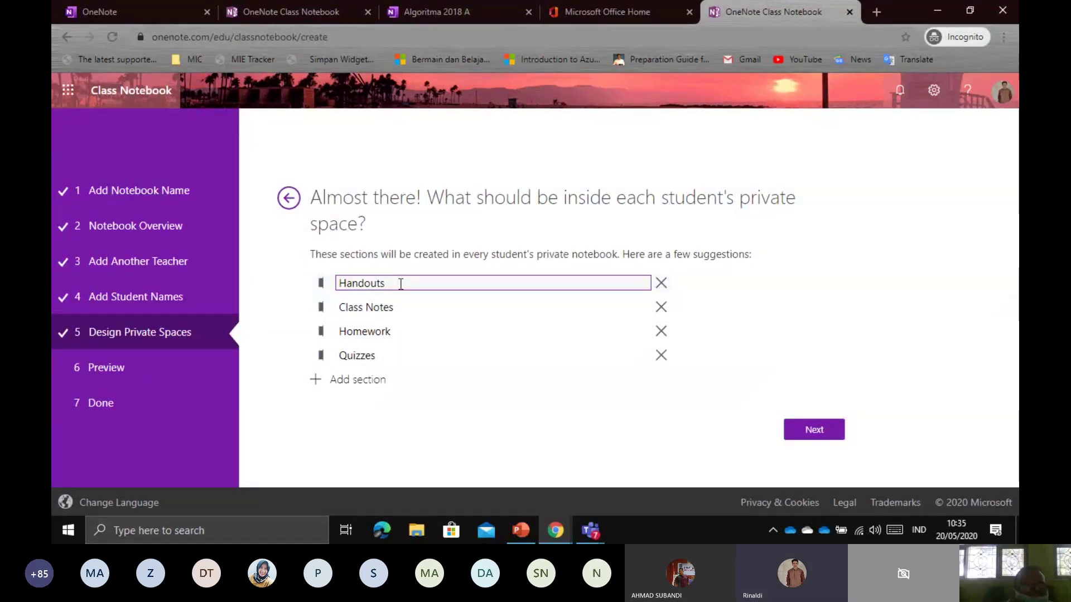
pyautogui.rightClick(958, 160)
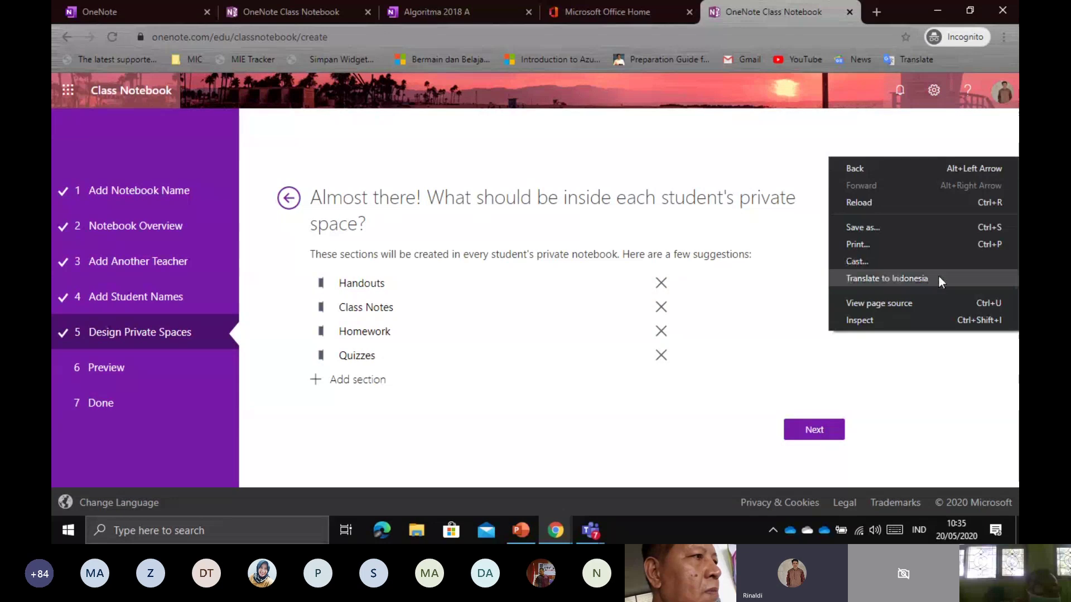
pyautogui.click(935, 282)
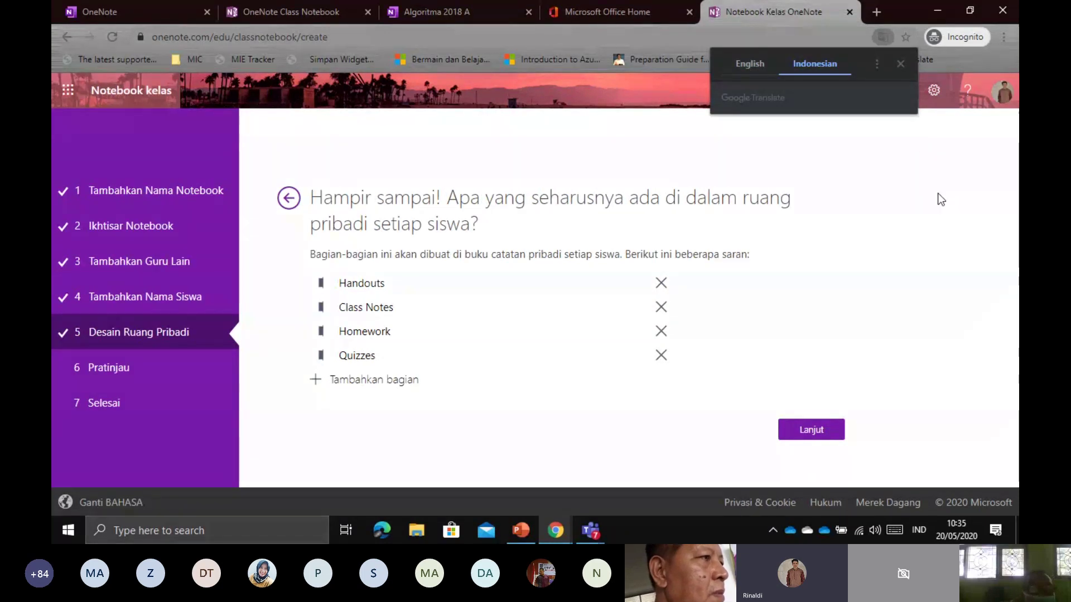
pyautogui.click(745, 61)
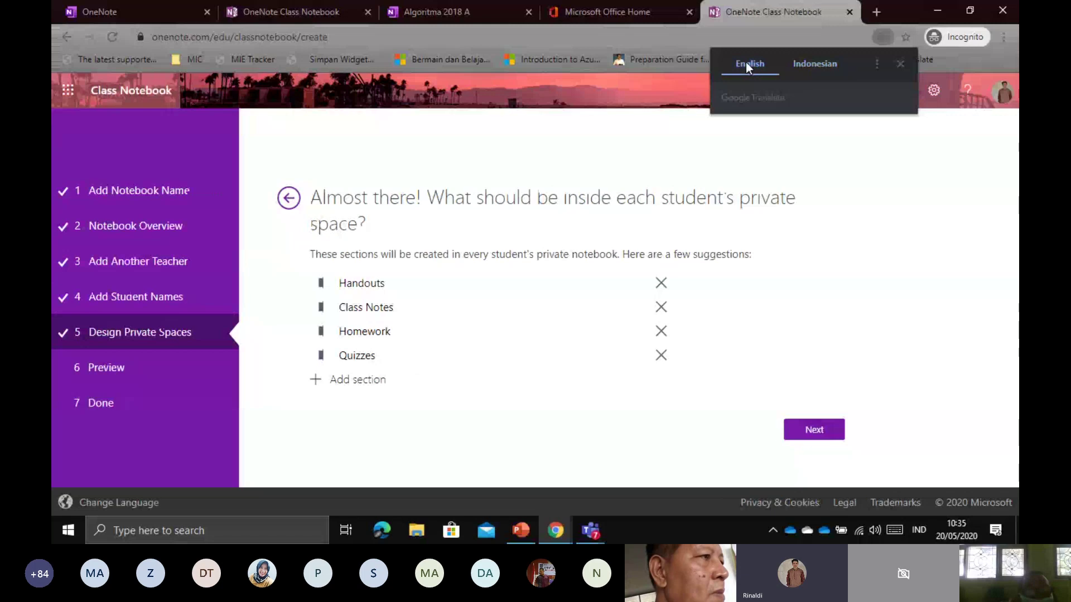
pyautogui.click(418, 332)
pyautogui.click(412, 355)
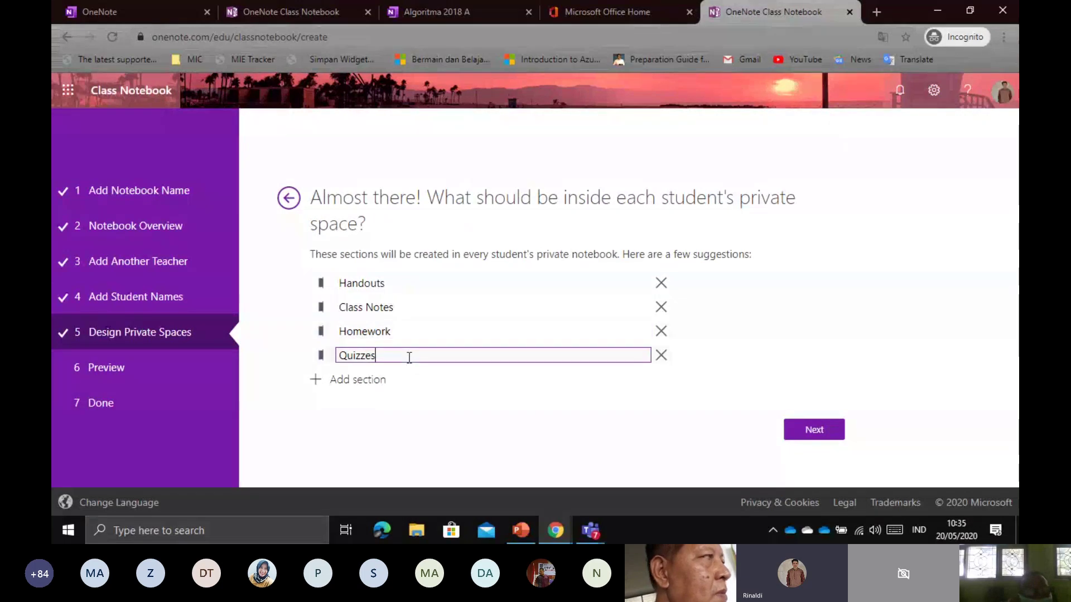
pyautogui.click(413, 293)
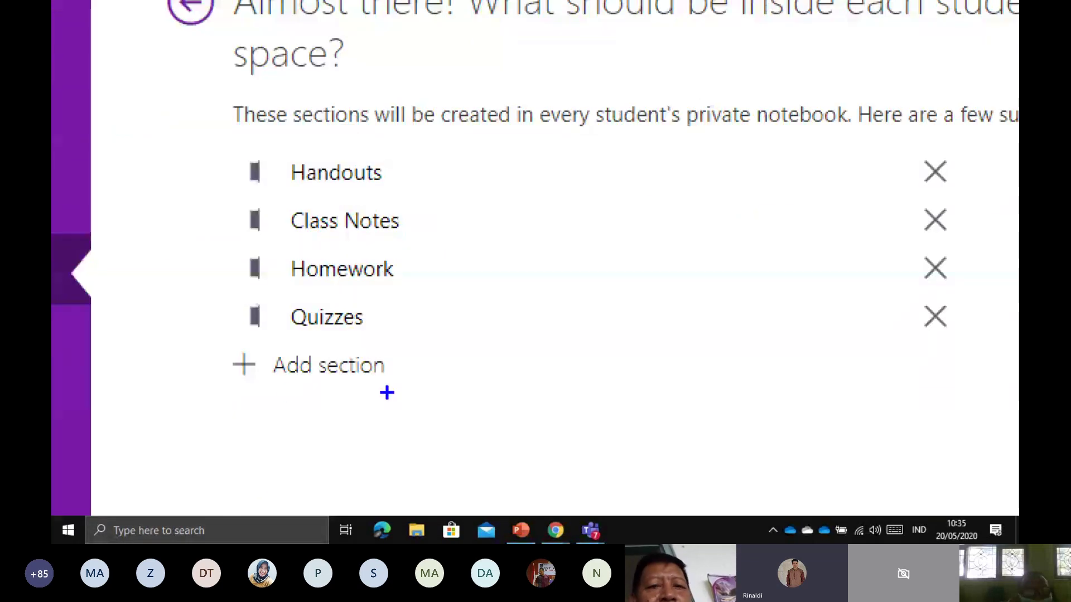
pyautogui.moveTo(309, 394); pyautogui.dragTo(389, 395)
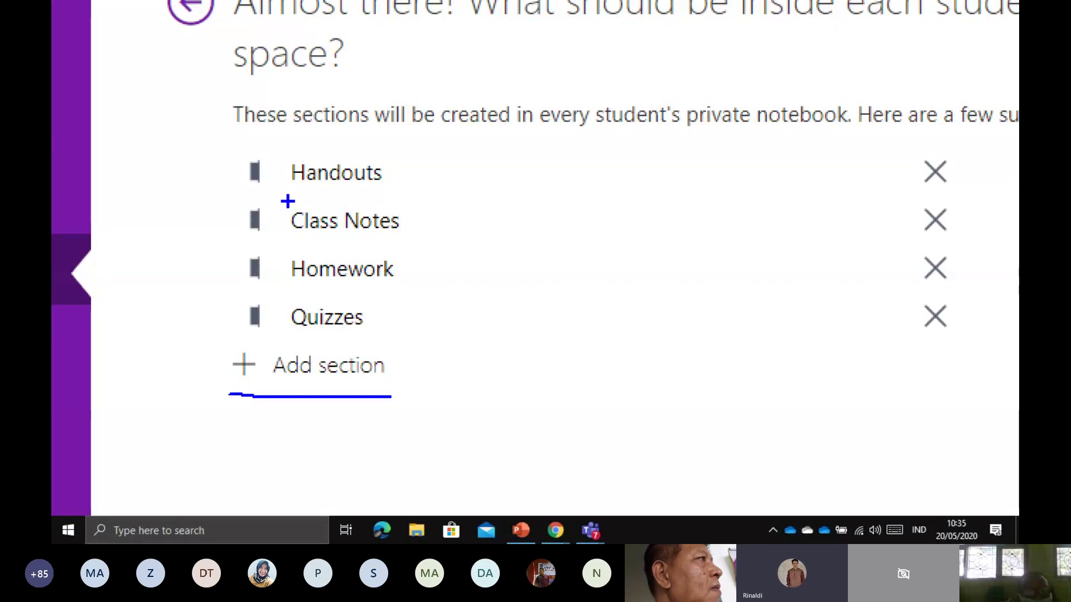
pyautogui.moveTo(288, 187); pyautogui.dragTo(422, 186)
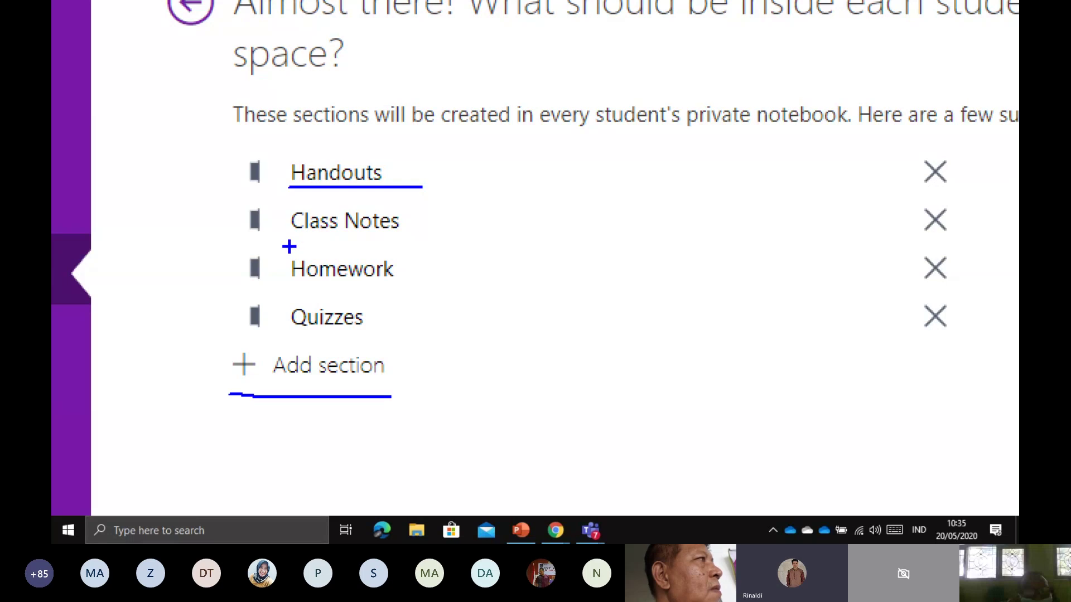
pyautogui.moveTo(290, 232); pyautogui.dragTo(441, 232)
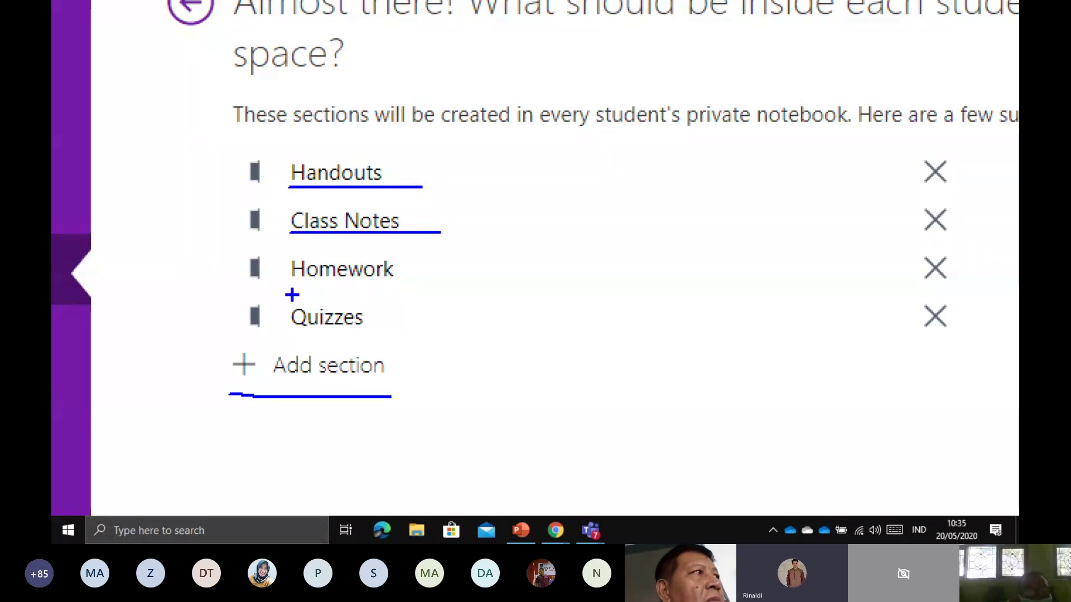
pyautogui.moveTo(292, 292); pyautogui.dragTo(399, 283)
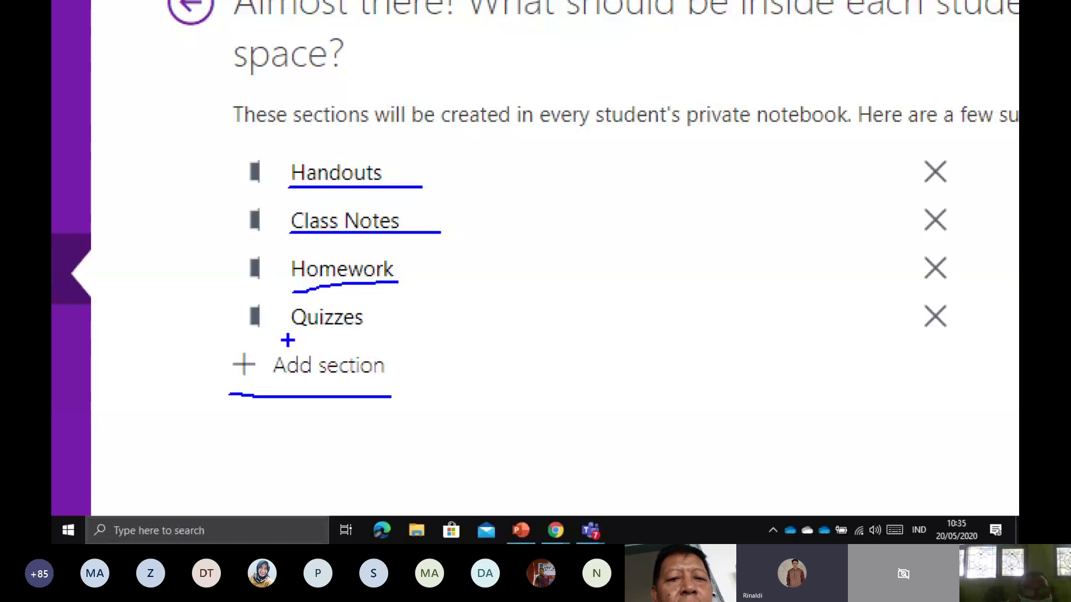
pyautogui.moveTo(289, 339); pyautogui.dragTo(372, 336)
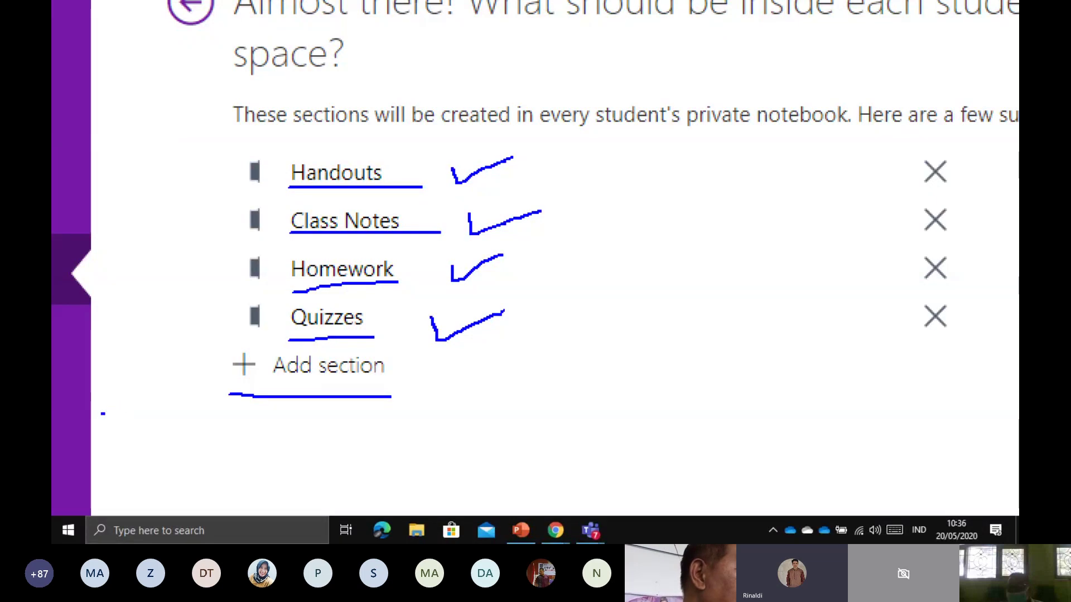
pyautogui.moveTo(238, 397)
pyautogui.mouseDown()
pyautogui.moveTo(230, 348)
pyautogui.moveTo(422, 347)
pyautogui.moveTo(428, 390)
pyautogui.moveTo(361, 394)
pyautogui.mouseUp()
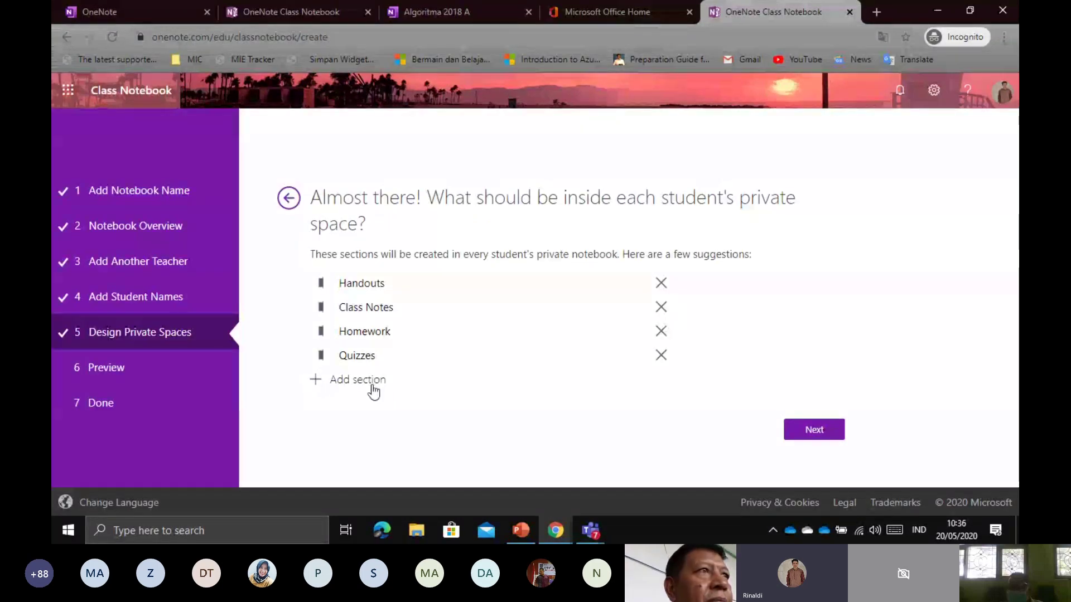
# Add a fifth private-space section named 'Ujian Akhir' and continue to the Preview step
pyautogui.click(370, 384)
pyautogui.write('Ujian Akhir')
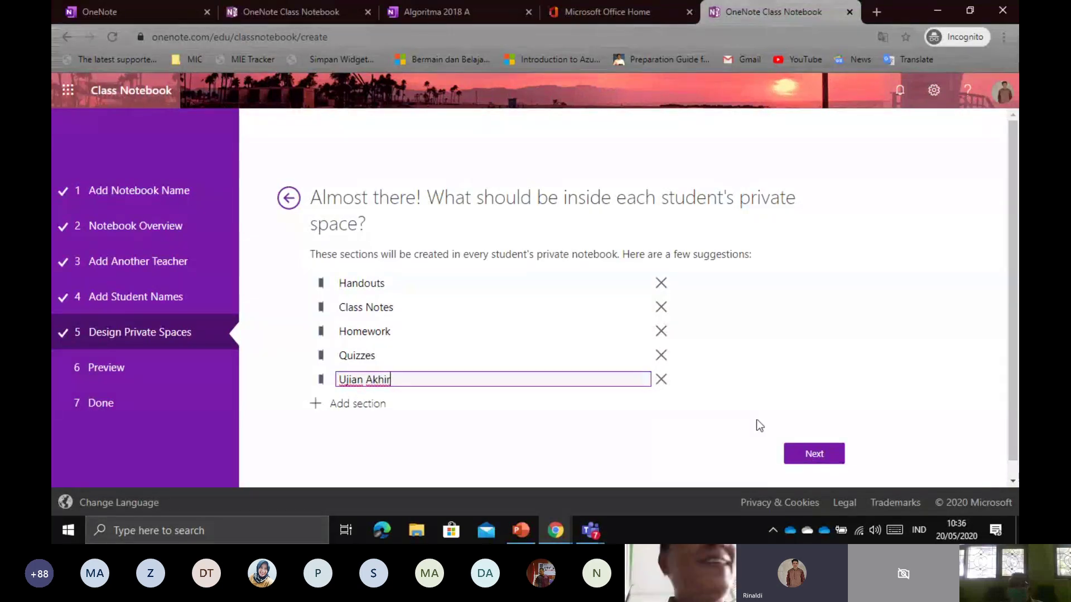
pyautogui.click(766, 373)
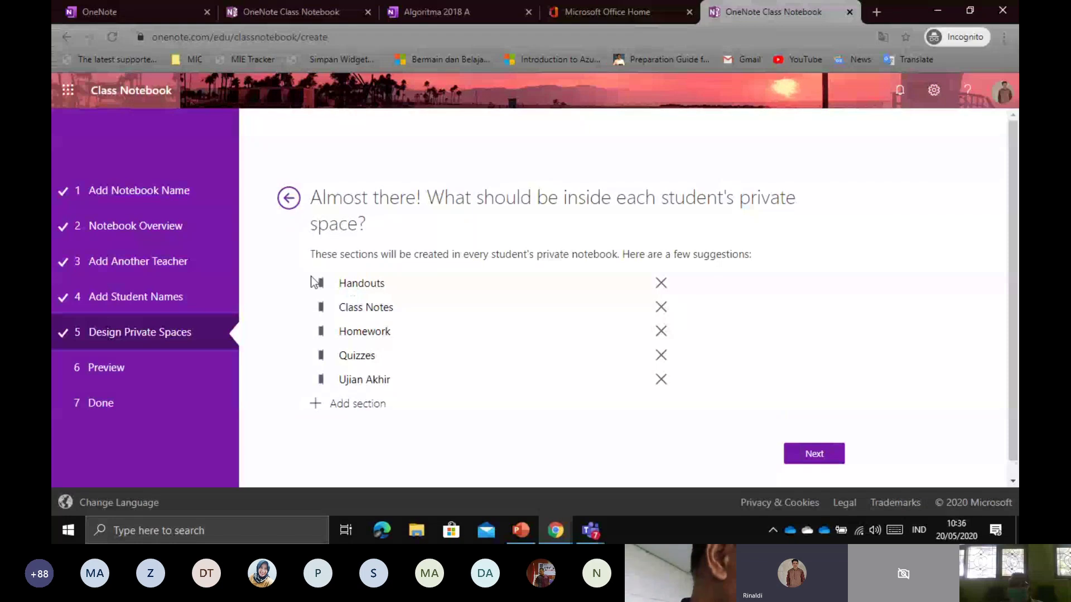
pyautogui.moveTo(321, 283); pyautogui.dragTo(436, 419)
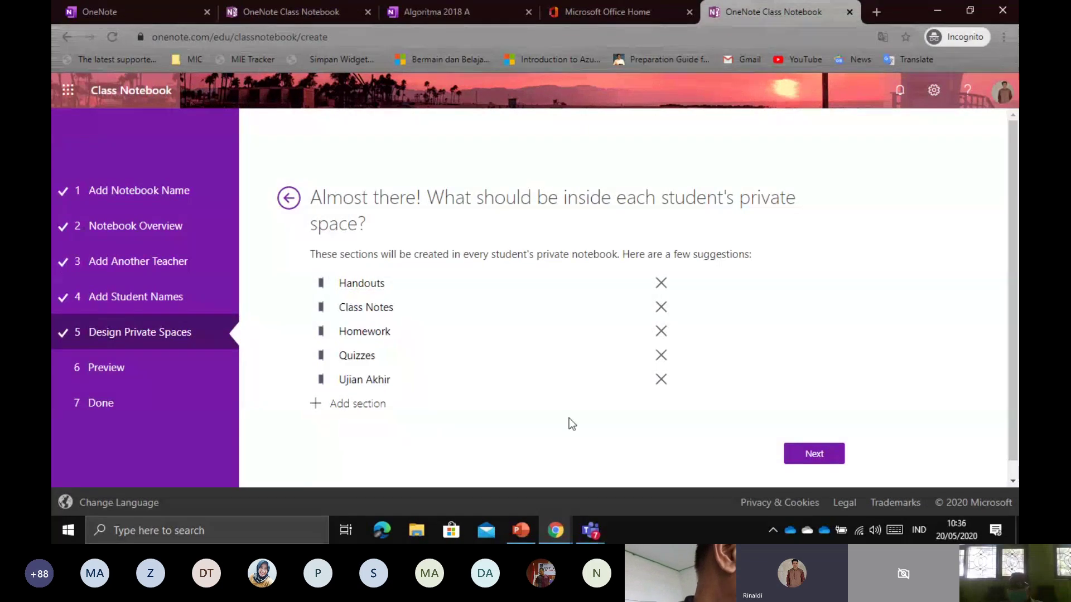
pyautogui.click(814, 454)
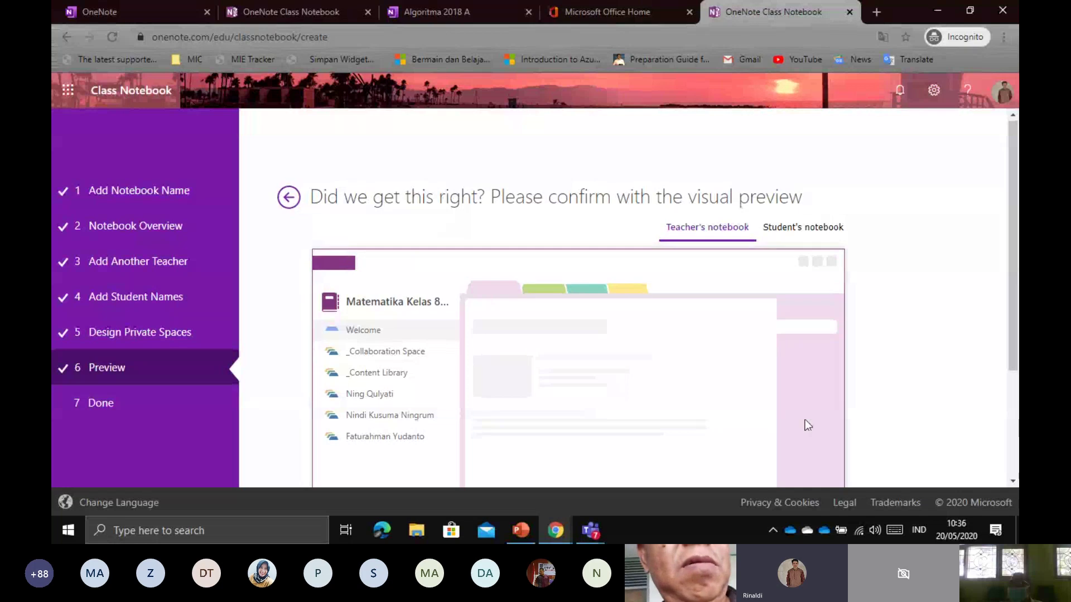
# Switch the preview to the Student's notebook and scroll through Handouts, Class Notes, Homework, Quizzes and Ujian Akhir
pyautogui.scroll(-1, 805, 419)
pyautogui.scroll(-3, 708, 375)
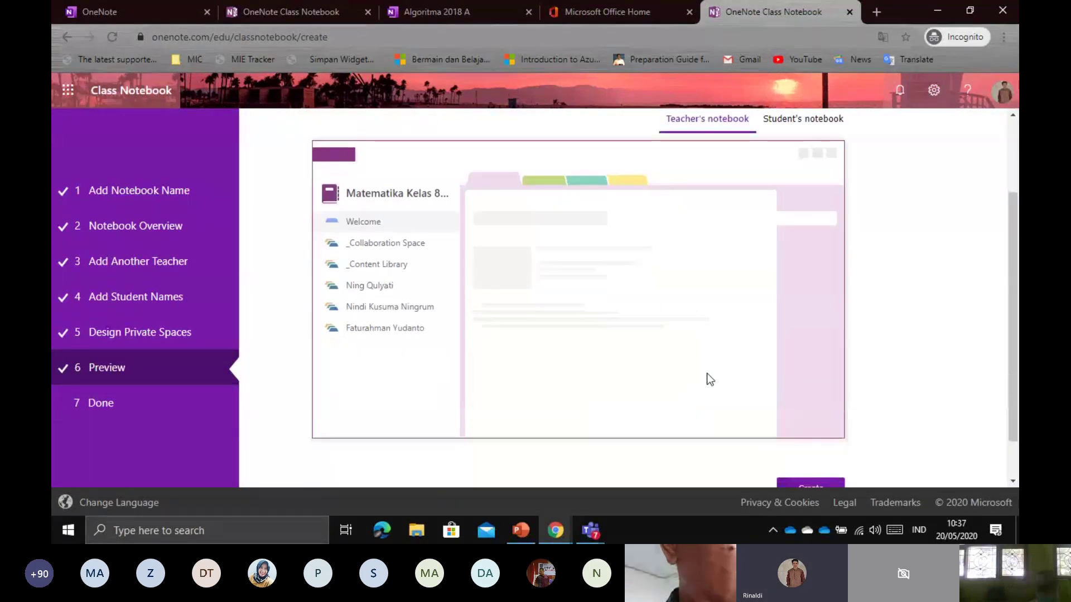
pyautogui.scroll(2, 708, 375)
pyautogui.scroll(1, 708, 377)
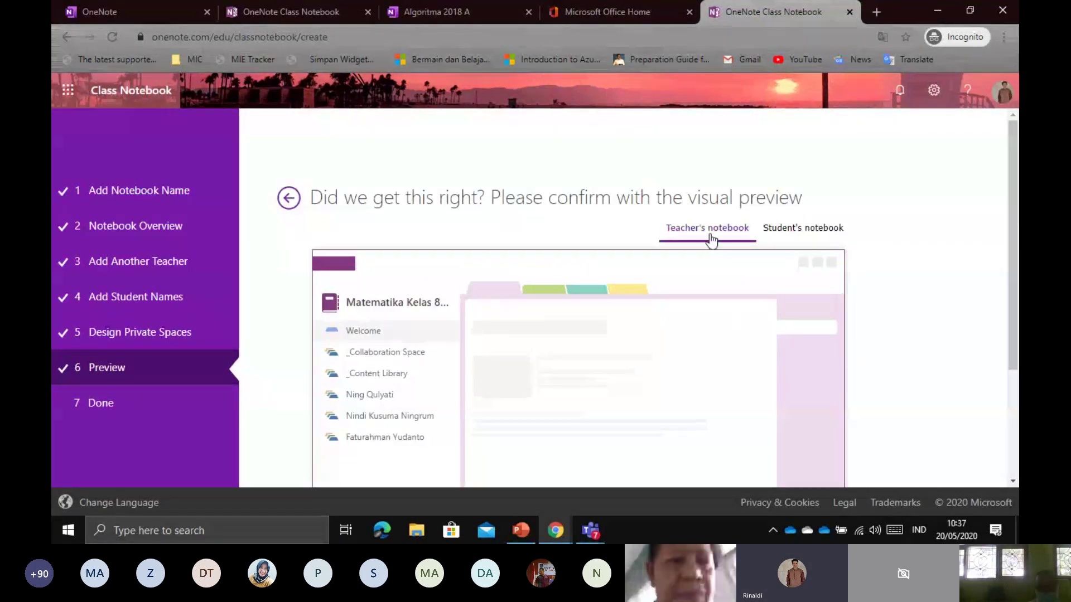
pyautogui.click(783, 238)
pyautogui.scroll(-3, 758, 269)
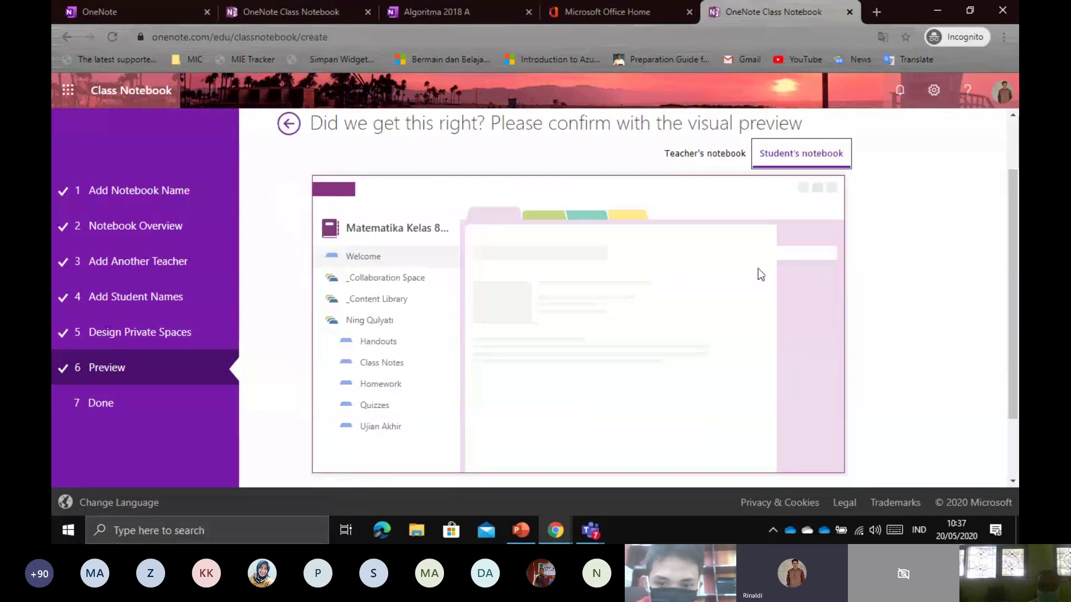
pyautogui.scroll(3, 762, 261)
pyautogui.scroll(-3, 763, 259)
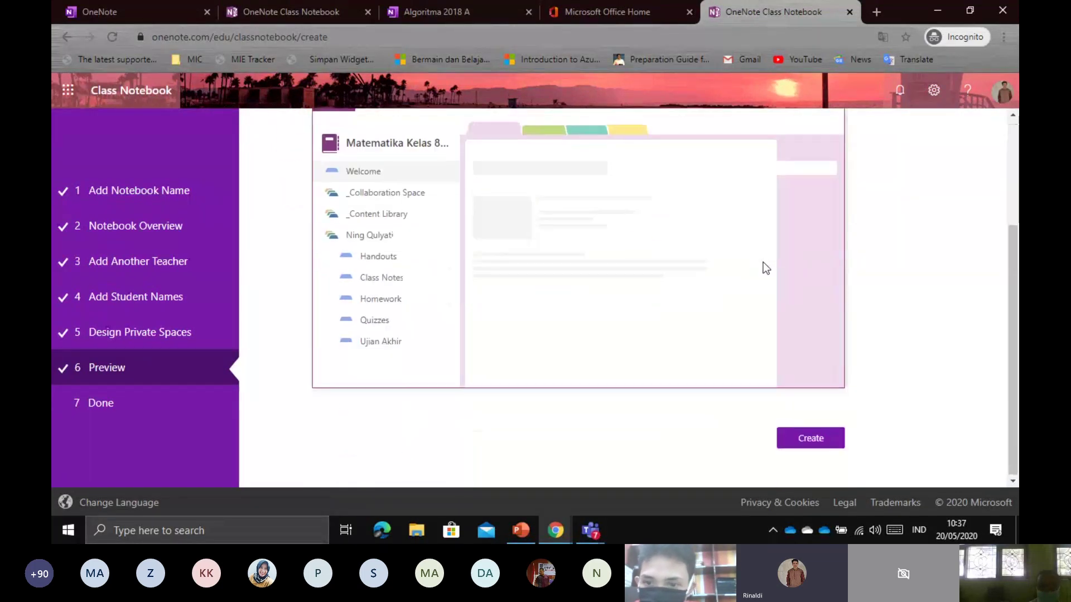
# Create the 'Matematika Kelas 8A Semester Genap 2020' notebook and wait for the Open in OneNote links
pyautogui.click(811, 437)
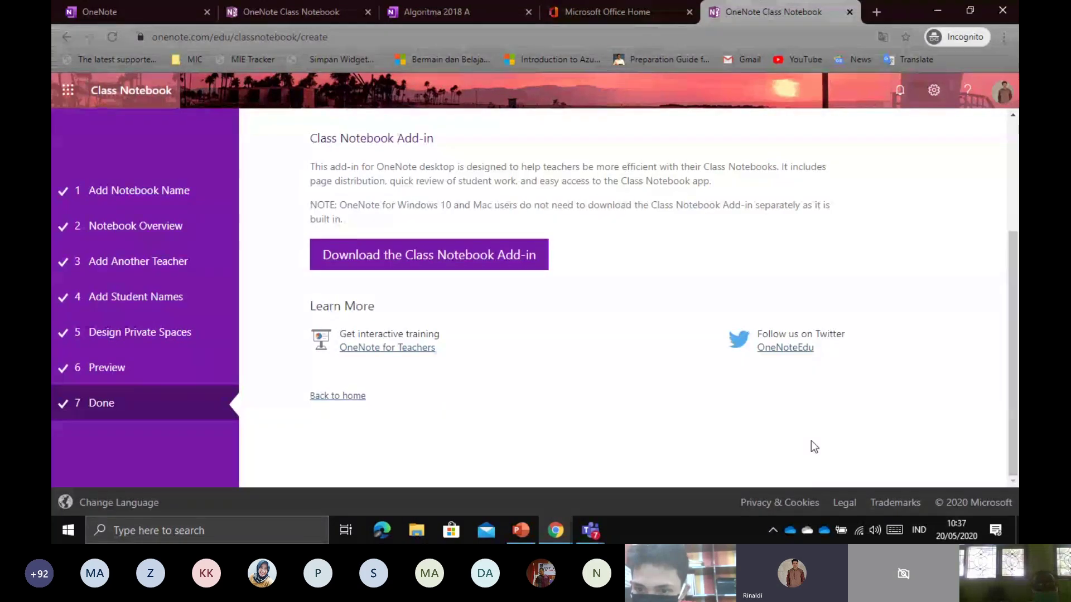
pyautogui.scroll(2, 811, 439)
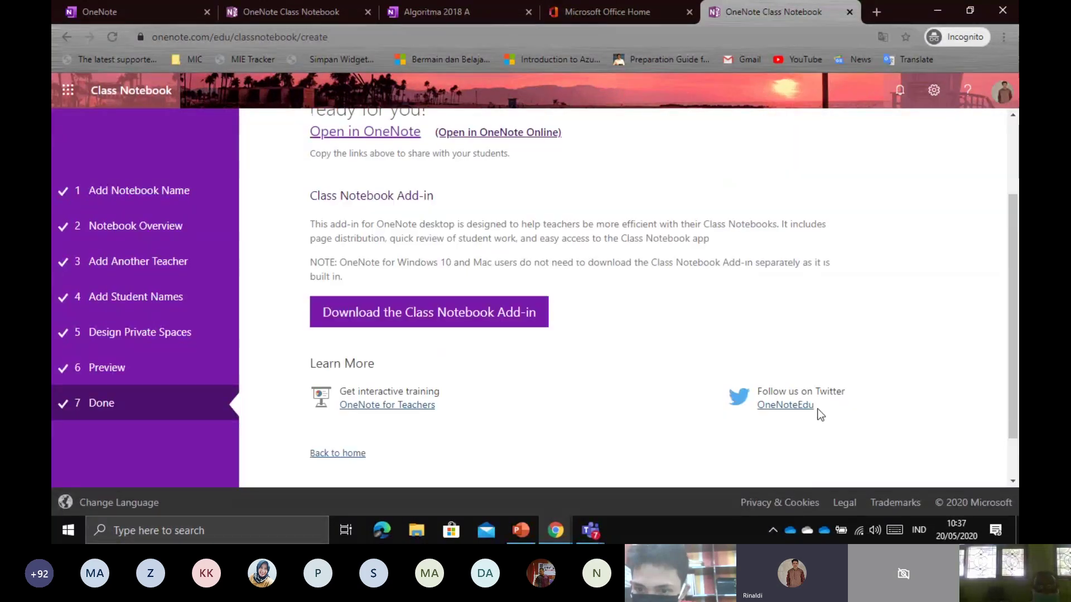
pyautogui.scroll(1, 826, 401)
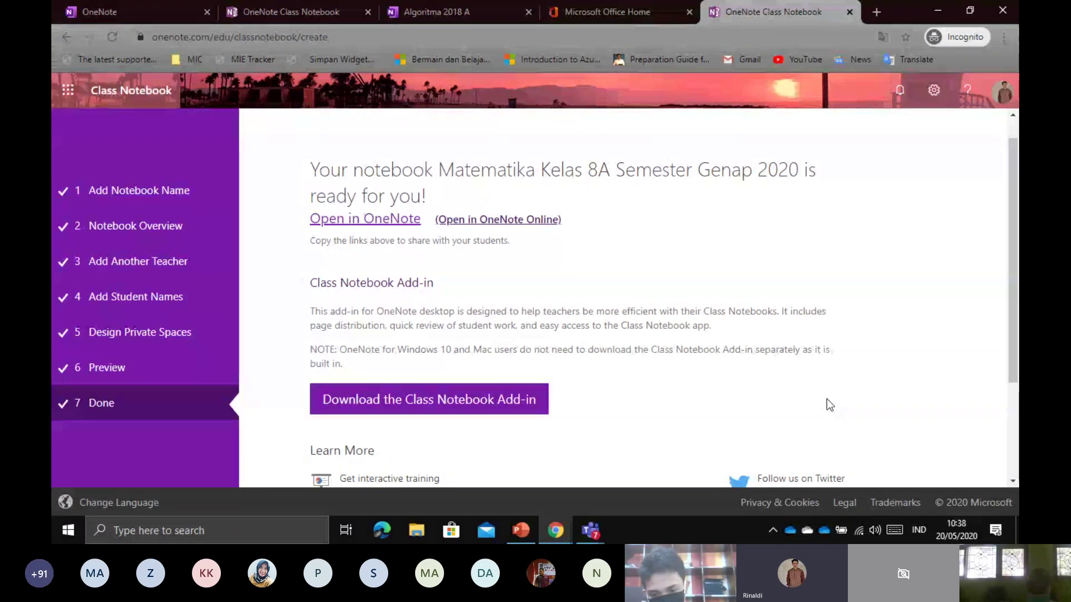
pyautogui.scroll(1, 819, 415)
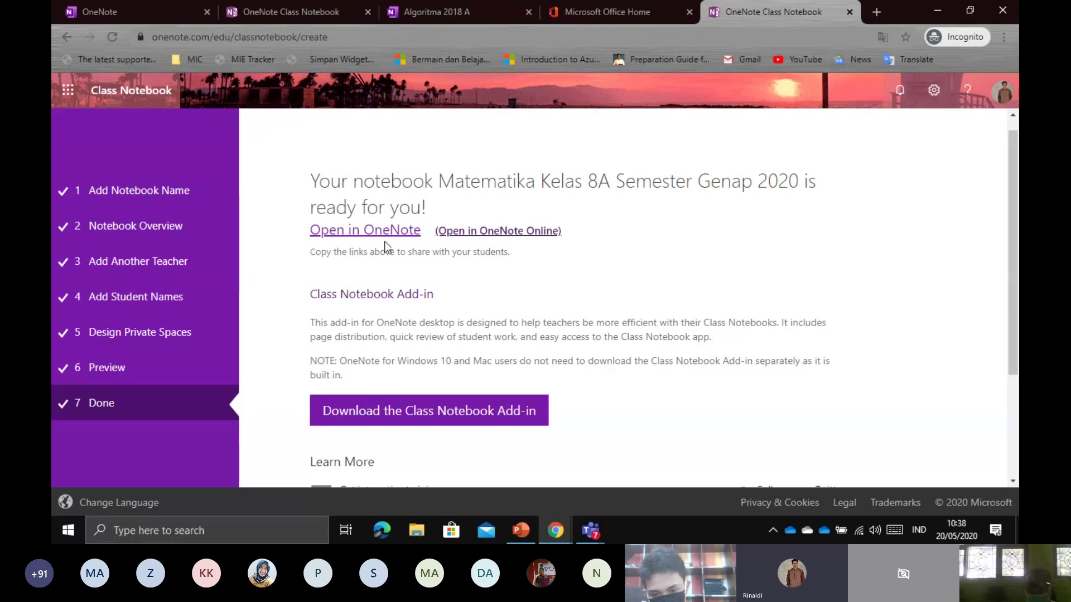
pyautogui.scroll(-3, 541, 291)
pyautogui.scroll(3, 545, 291)
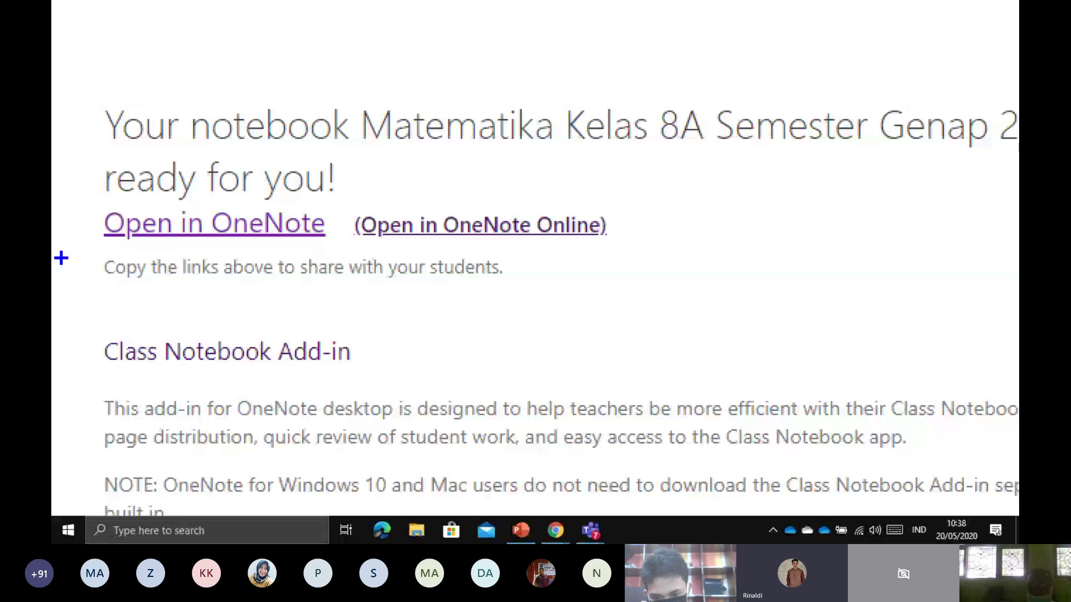
pyautogui.moveTo(73, 252)
pyautogui.mouseDown()
pyautogui.moveTo(339, 245)
pyautogui.moveTo(245, 188)
pyautogui.moveTo(78, 190)
pyautogui.moveTo(73, 255)
pyautogui.mouseUp()
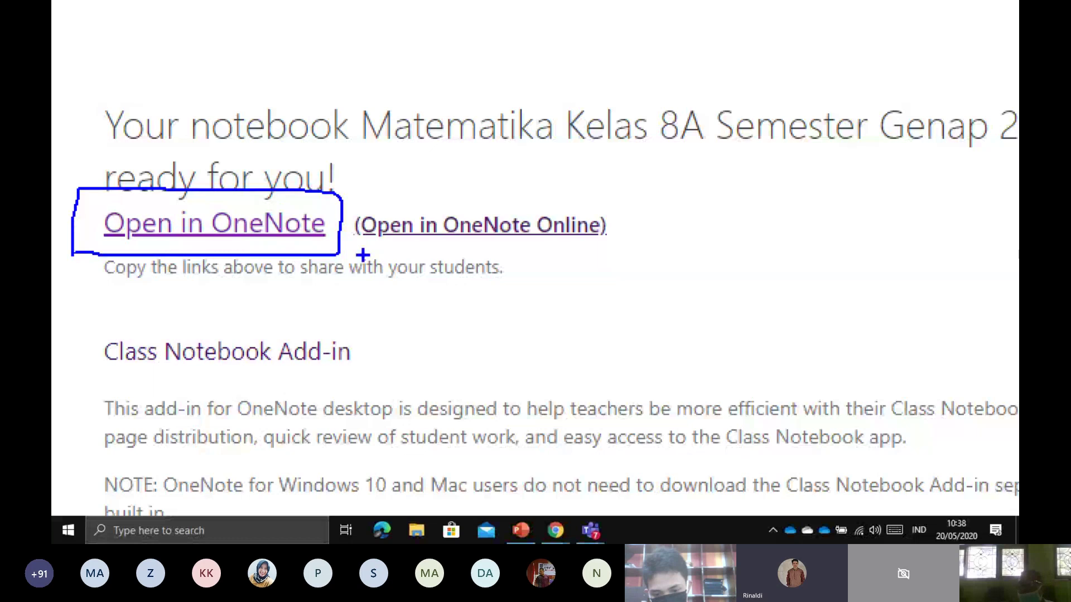
pyautogui.moveTo(364, 254)
pyautogui.mouseDown()
pyautogui.moveTo(568, 254)
pyautogui.moveTo(623, 230)
pyautogui.moveTo(472, 185)
pyautogui.moveTo(341, 186)
pyautogui.moveTo(351, 262)
pyautogui.moveTo(385, 258)
pyautogui.mouseUp()
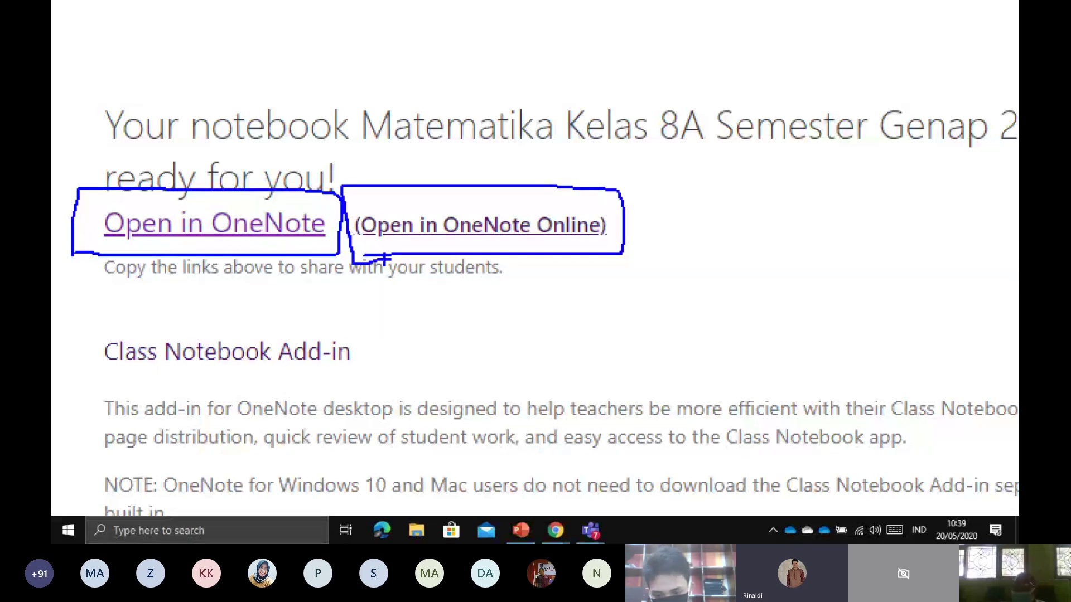
pyautogui.press('Escape')
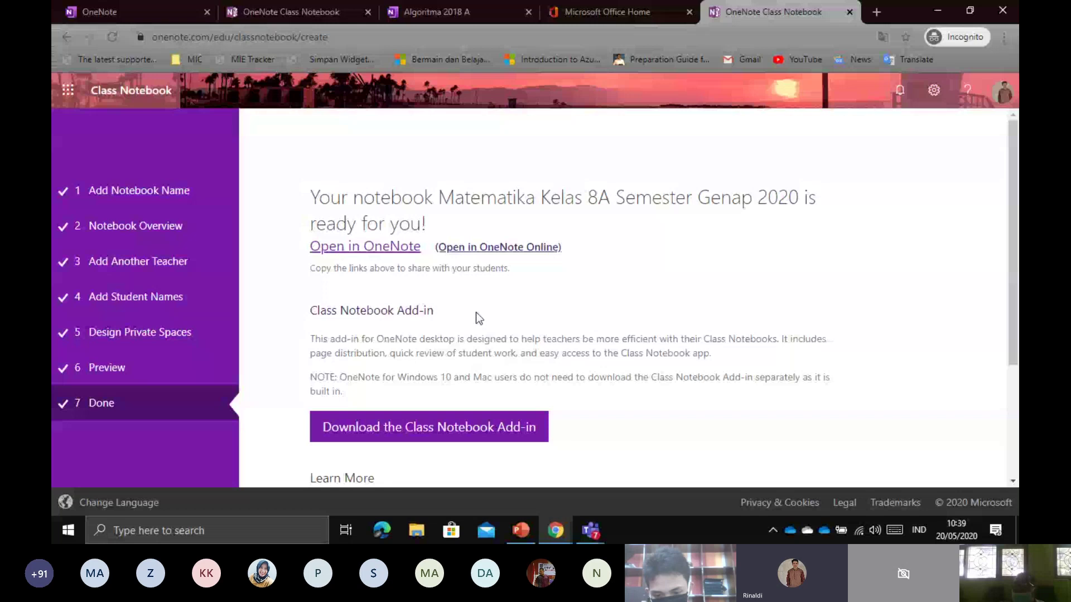
pyautogui.hotkey('ctrl', '1')
pyautogui.moveTo(102, 173)
pyautogui.mouseDown()
pyautogui.moveTo(333, 173)
pyautogui.moveTo(389, 119)
pyautogui.moveTo(70, 100)
pyautogui.moveTo(79, 189)
pyautogui.mouseUp()
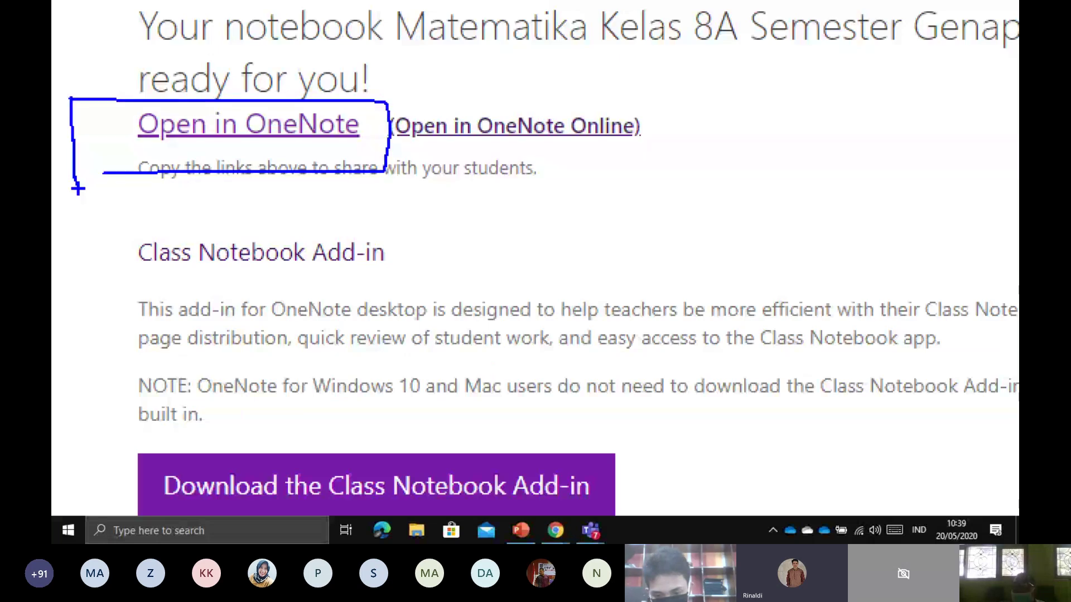
pyautogui.moveTo(150, 398)
pyautogui.mouseDown()
pyautogui.moveTo(722, 443)
pyautogui.moveTo(134, 513)
pyautogui.moveTo(78, 408)
pyautogui.moveTo(204, 382)
pyautogui.mouseUp()
pyautogui.moveTo(364, 436); pyautogui.dragTo(700, 395)
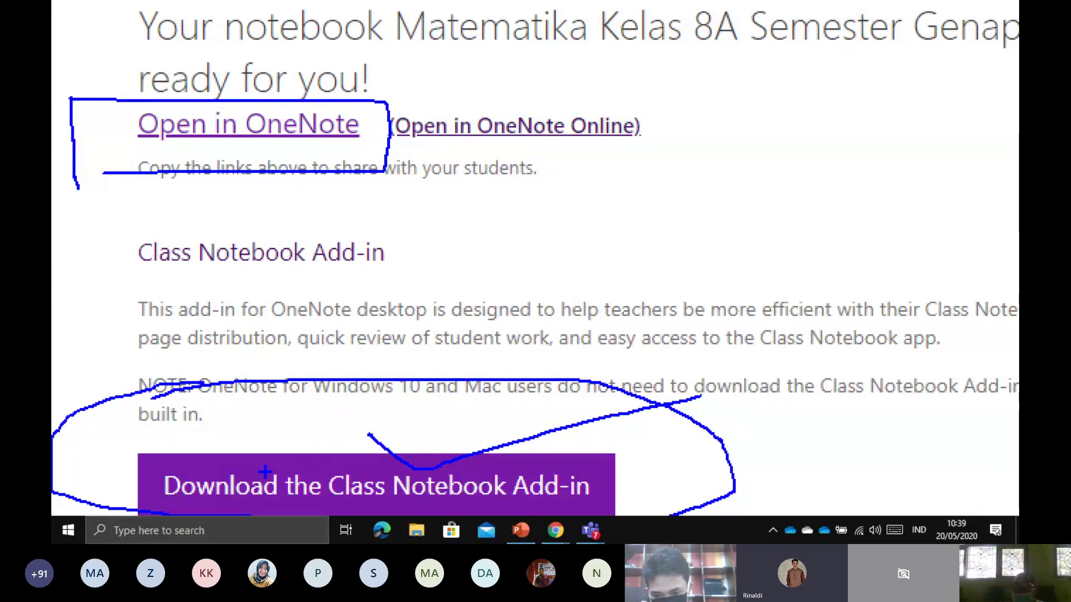
pyautogui.press('Escape')
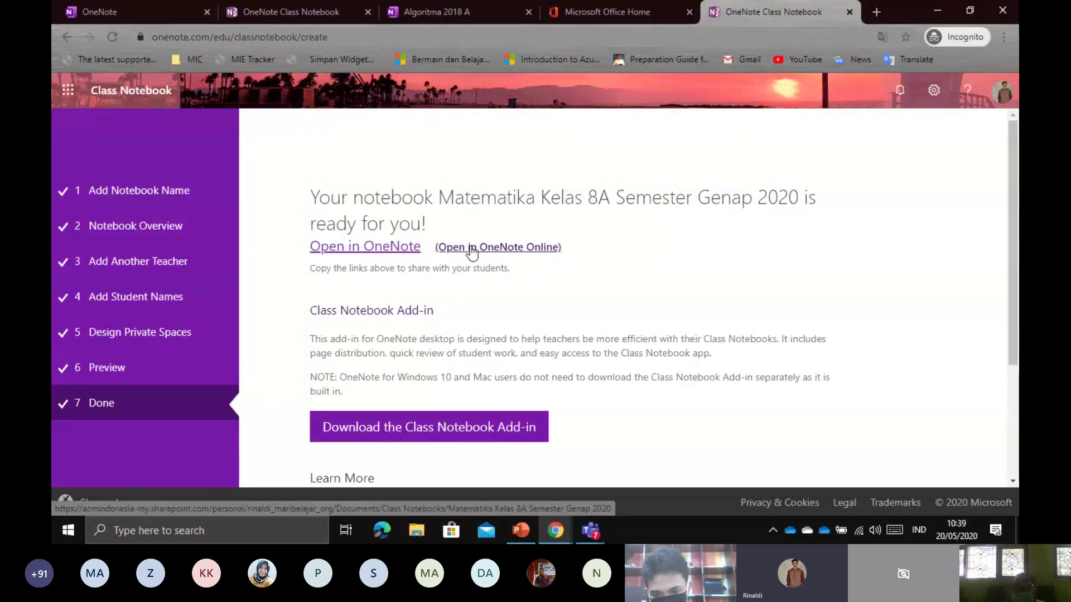
# Open the notebook in OneNote Online and point out the _Collaboration Space section on the Welcome page
pyautogui.click(472, 248)
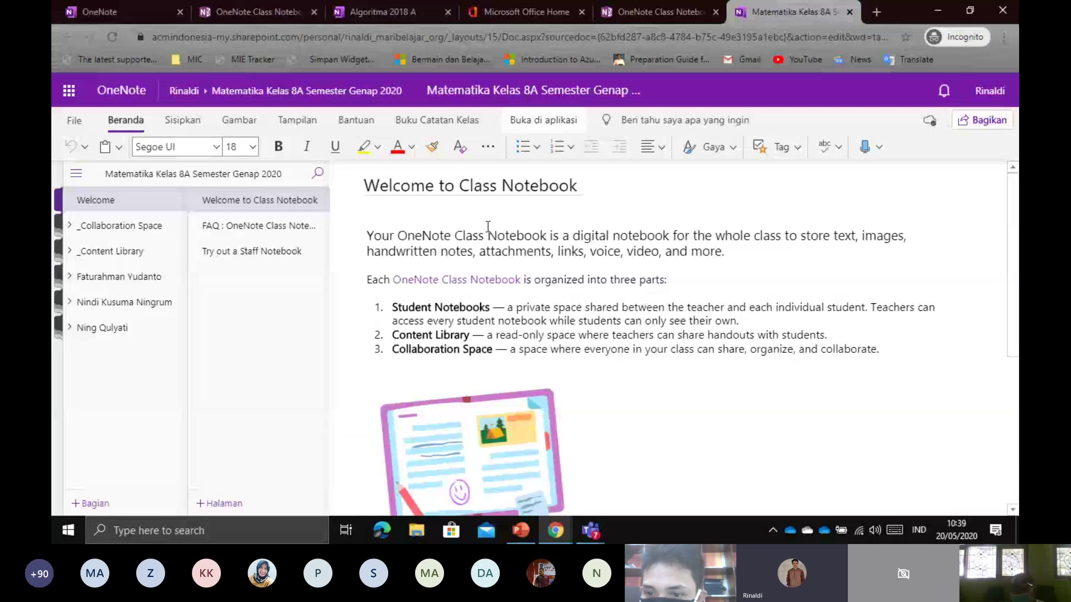
pyautogui.click(488, 226)
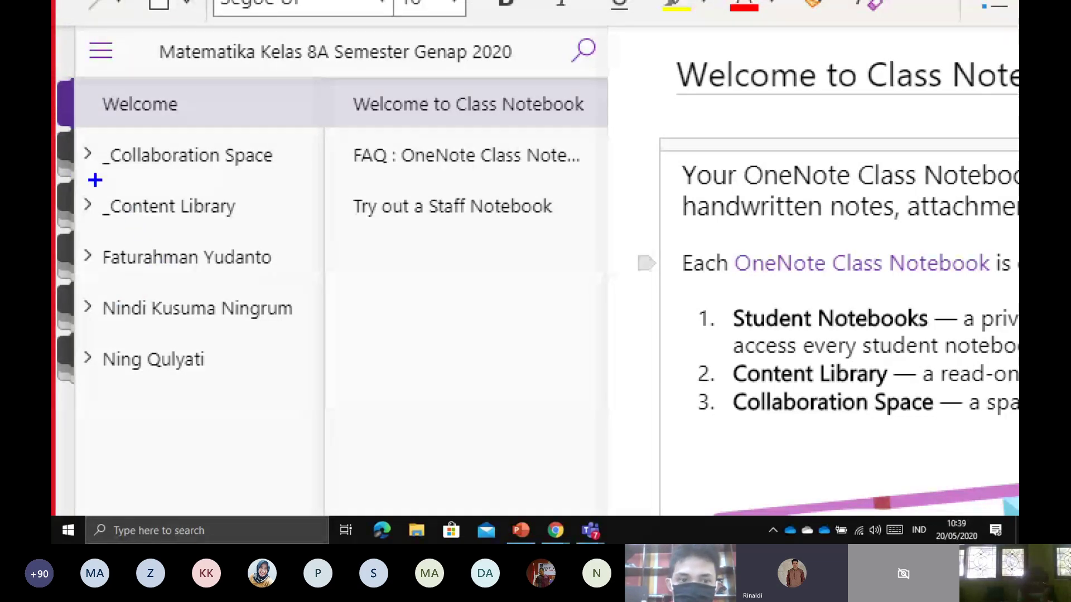
pyautogui.moveTo(96, 180)
pyautogui.mouseDown()
pyautogui.moveTo(288, 183)
pyautogui.moveTo(304, 144)
pyautogui.moveTo(86, 130)
pyautogui.moveTo(91, 179)
pyautogui.mouseUp()
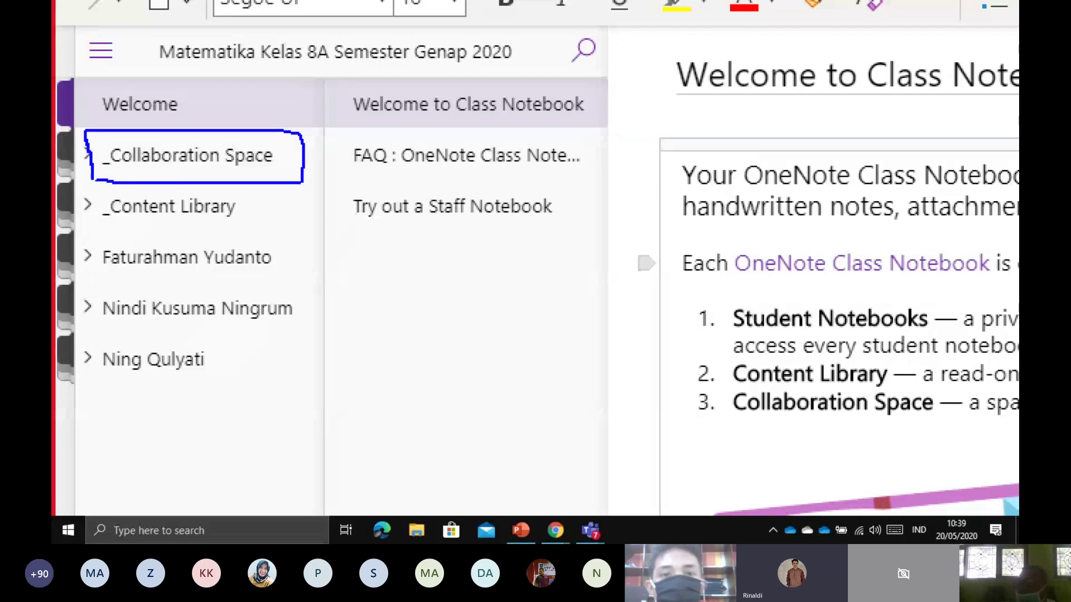
pyautogui.press('Escape')
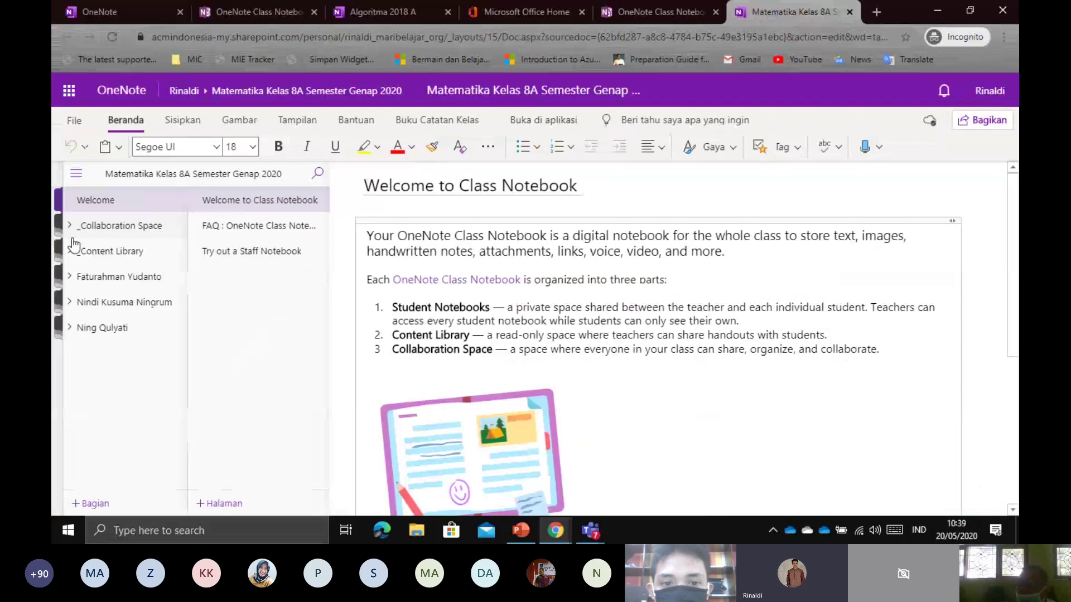
pyautogui.click(115, 226)
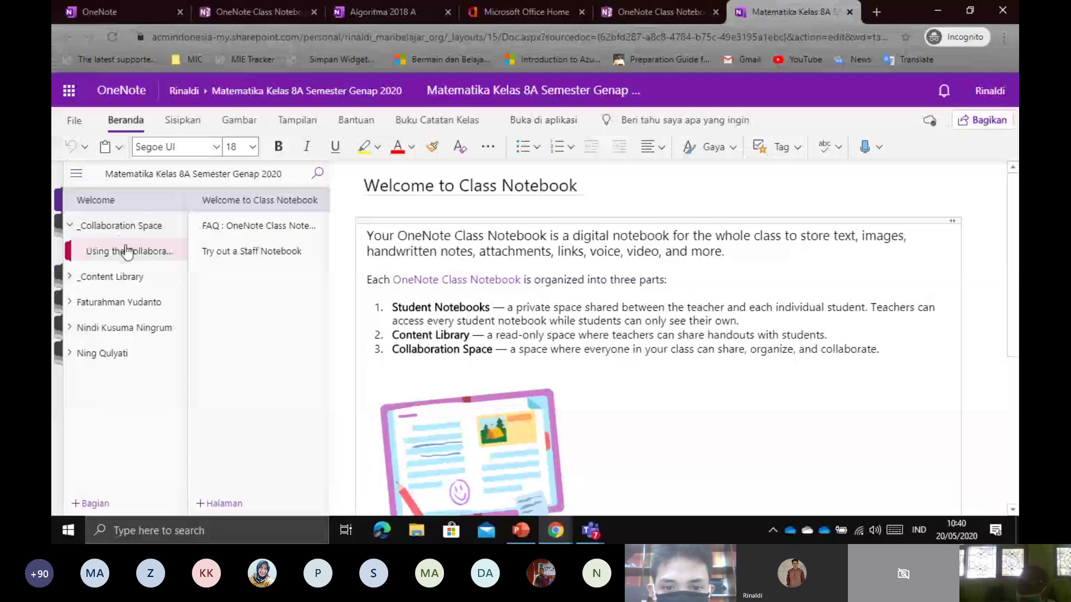
pyautogui.click(128, 252)
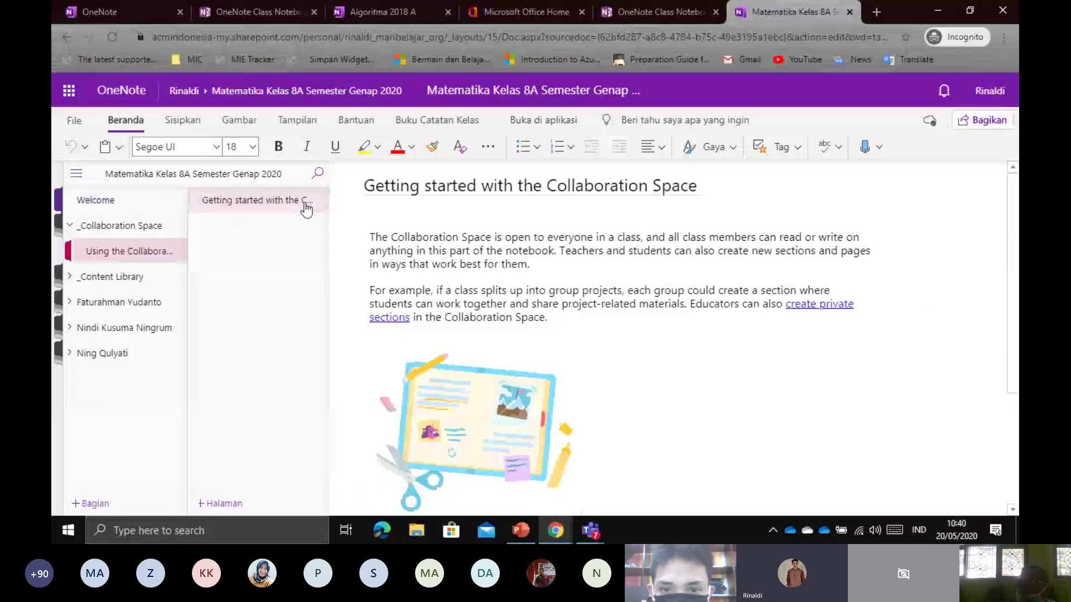
pyautogui.scroll(-3, 457, 277)
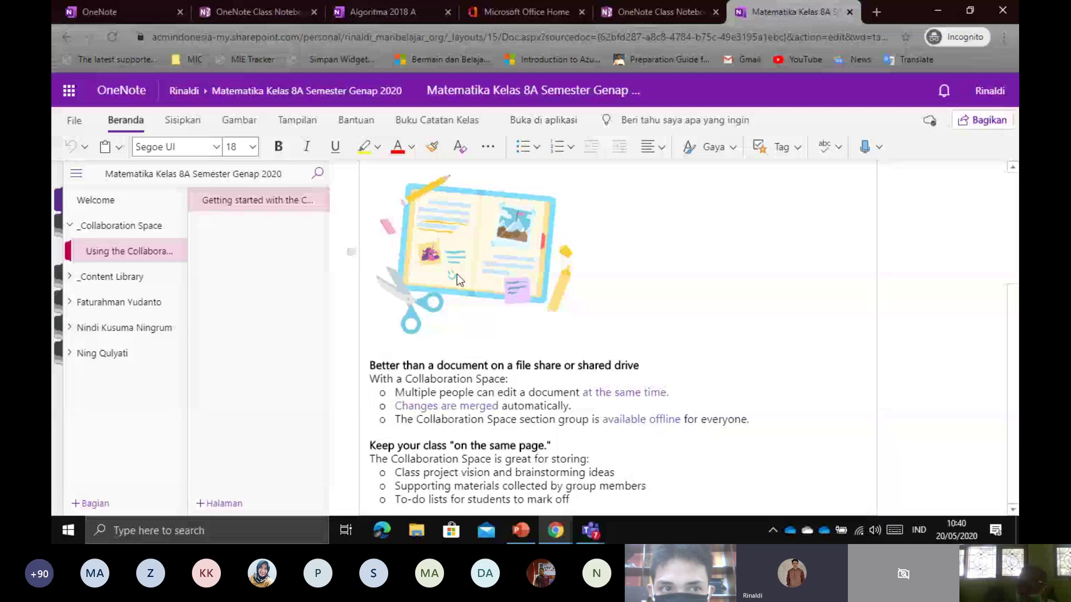
pyautogui.scroll(3, 457, 269)
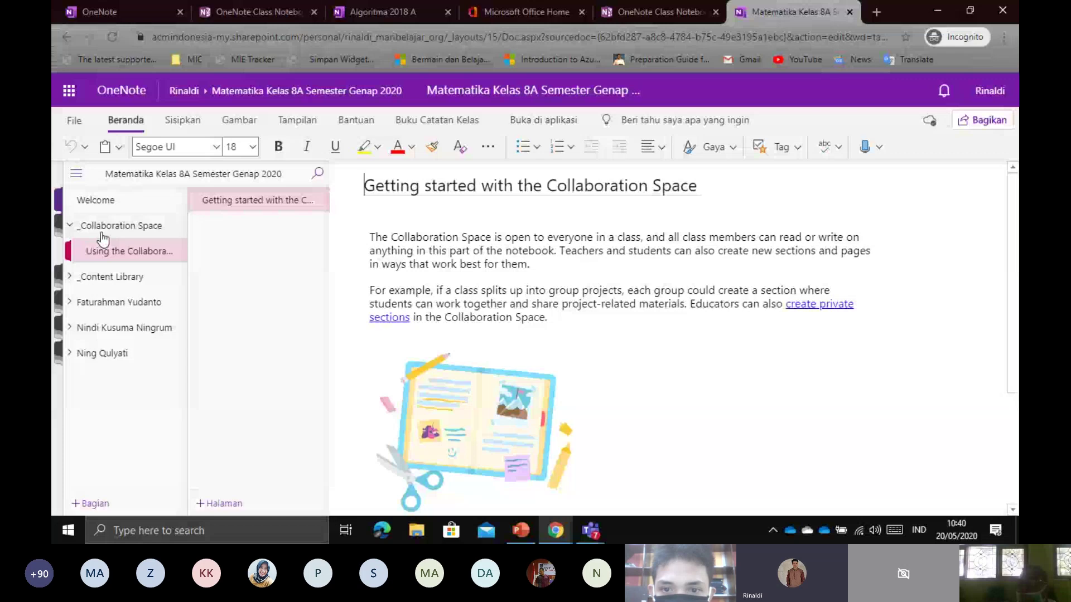
pyautogui.hotkey('ctrl', '1')
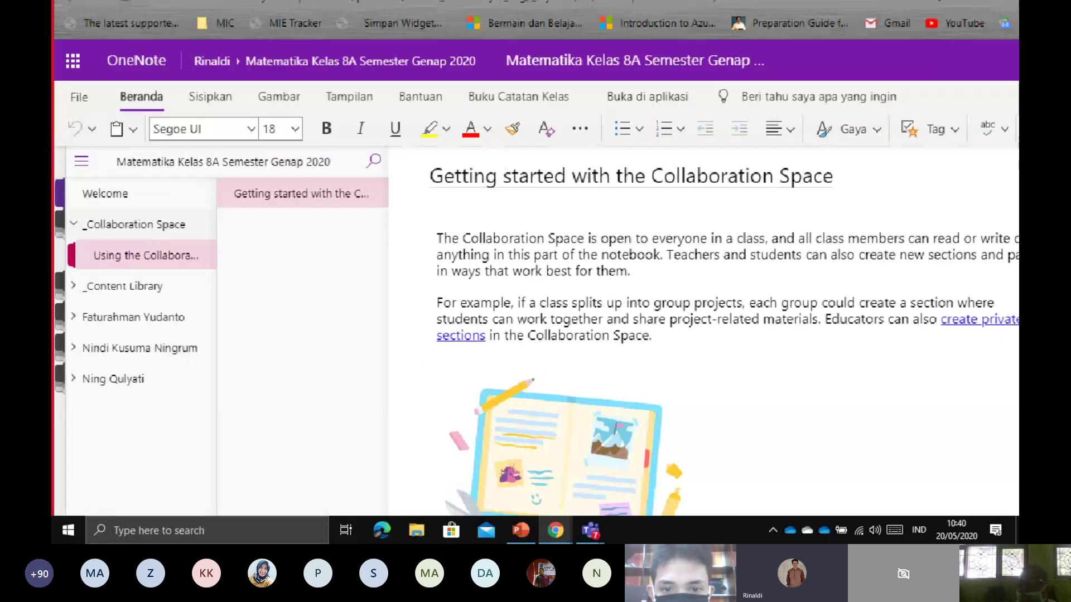
pyautogui.click(107, 528)
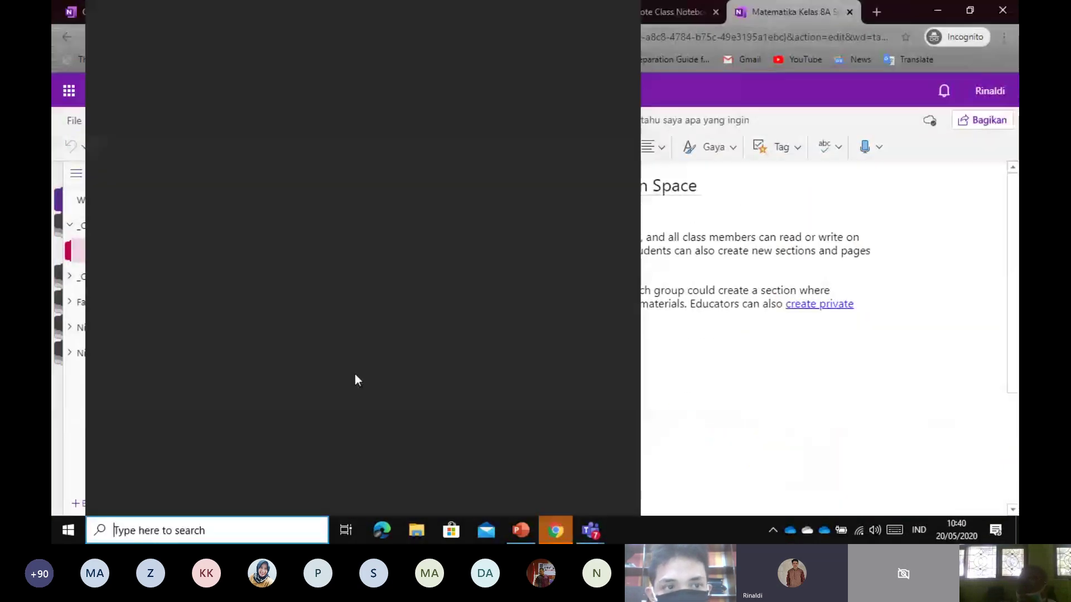
pyautogui.click(734, 399)
pyautogui.hotkey('ctrl', '1')
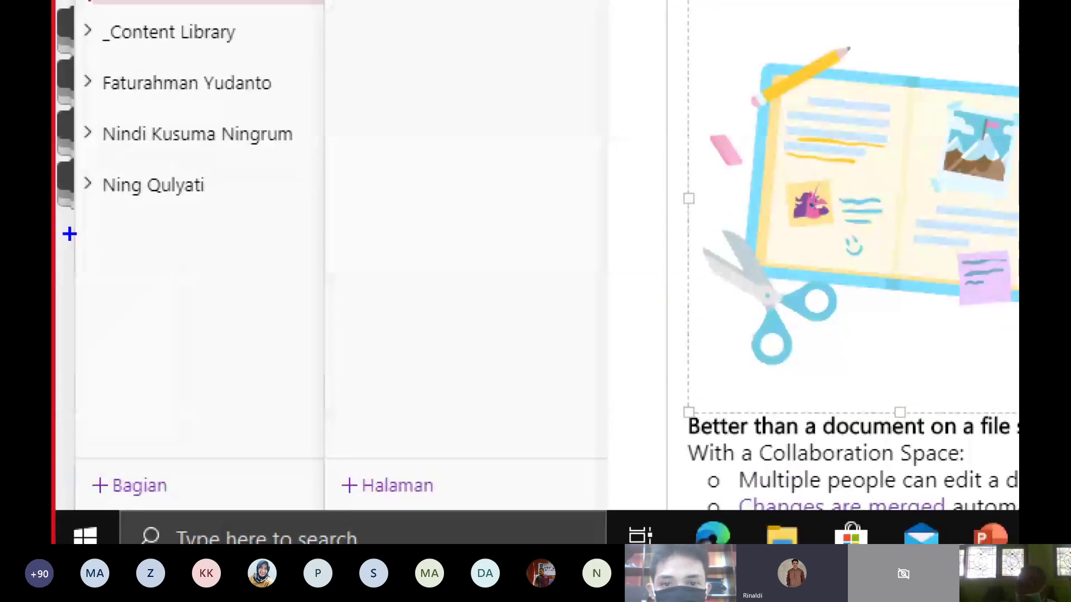
pyautogui.moveTo(74, 270); pyautogui.dragTo(302, 274)
pyautogui.moveTo(377, 288); pyautogui.dragTo(701, 286)
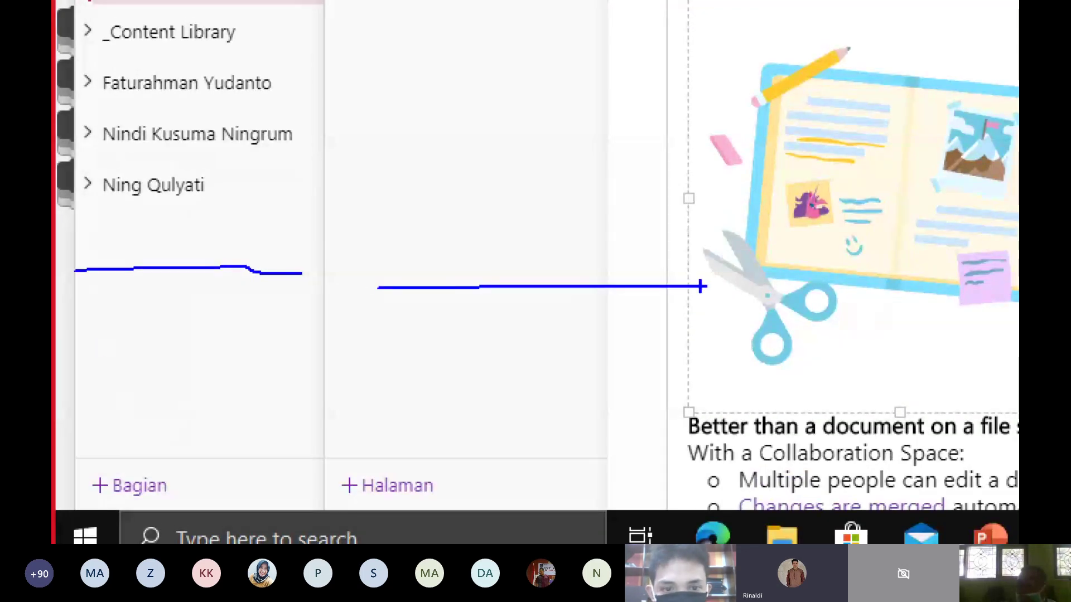
pyautogui.press('Escape')
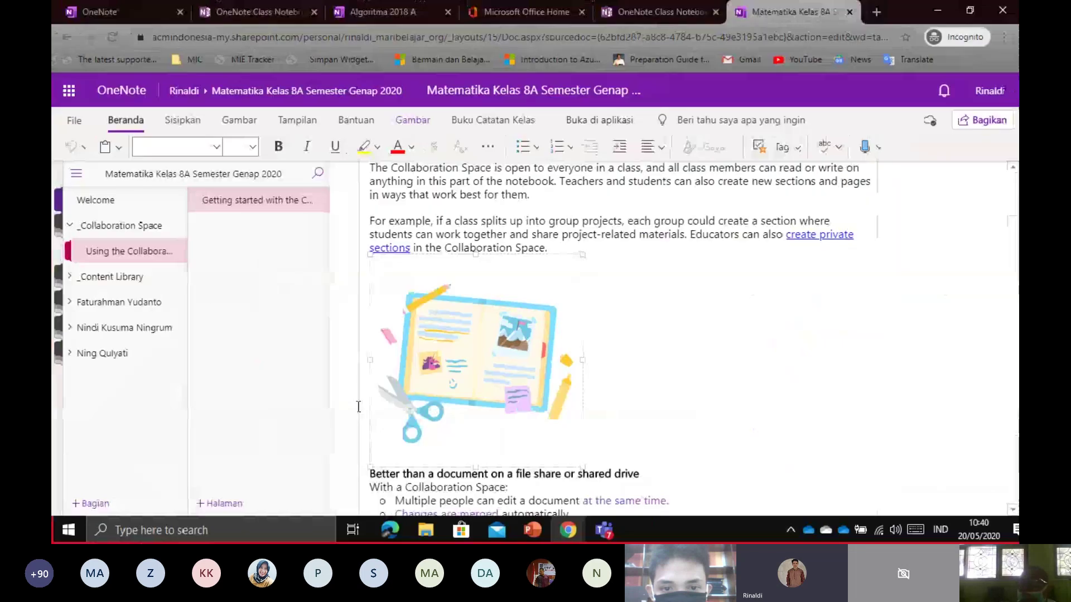
# Add a page titled 'Kolobarasi Menjawab Soal' with body text 'Pertanyaan : 5 + 8 = ?'
pyautogui.click(236, 505)
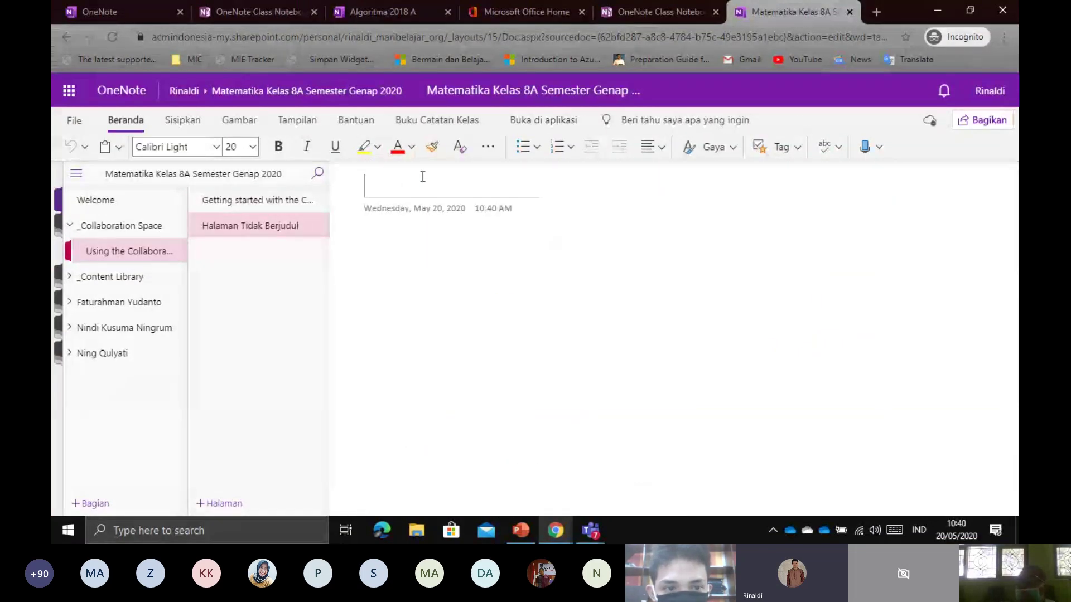
pyautogui.write('Kolobari')
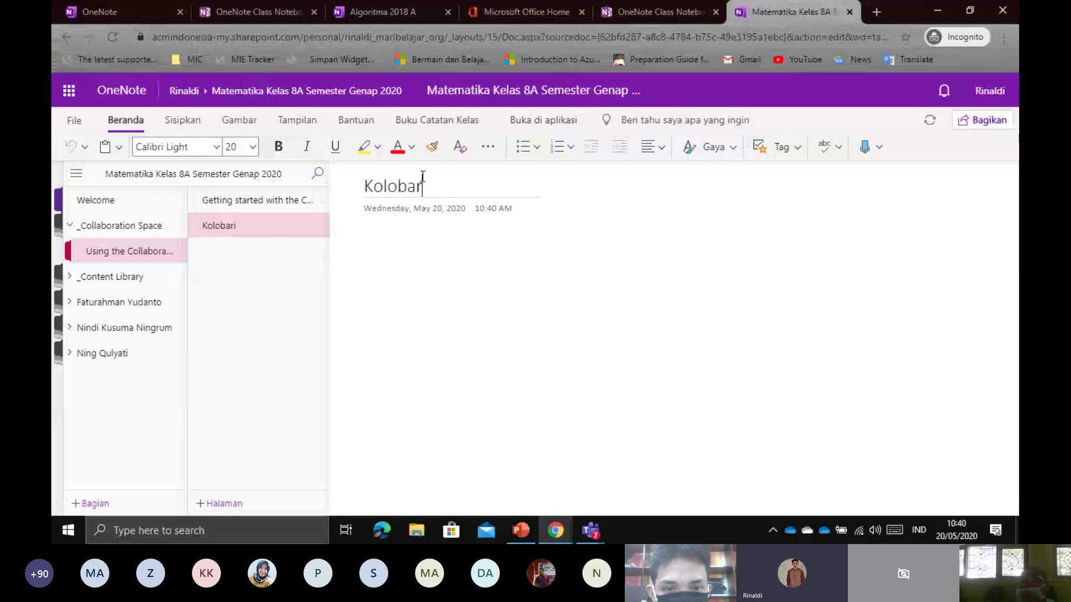
pyautogui.write('asi Menjadawa')
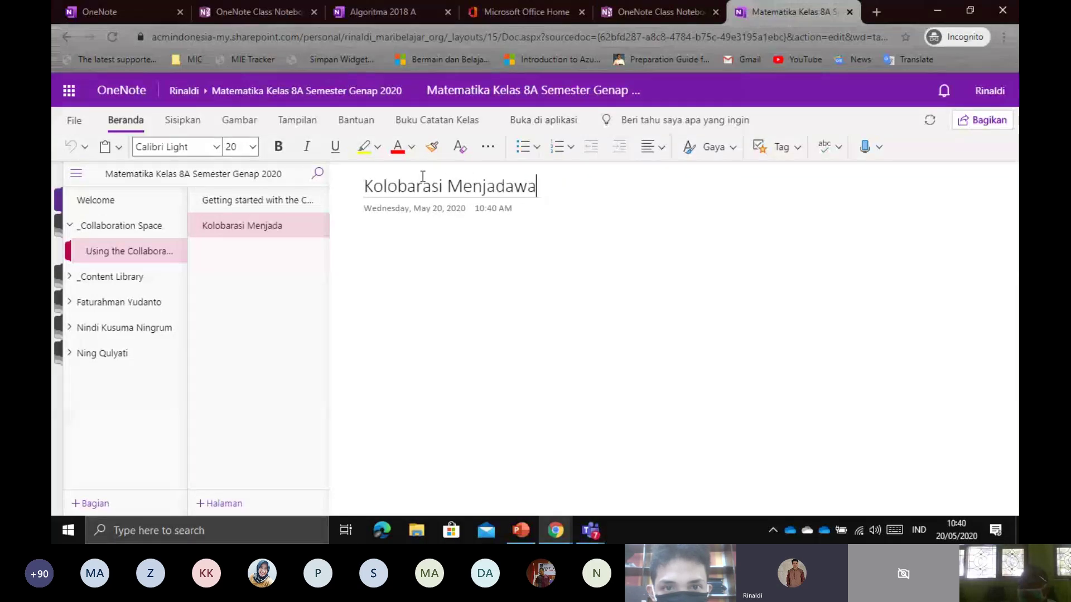
pyautogui.press('BackSpace')
pyautogui.press('BackSpace')
pyautogui.press('BackSpace')
pyautogui.press('BackSpace')
pyautogui.write('wab So')
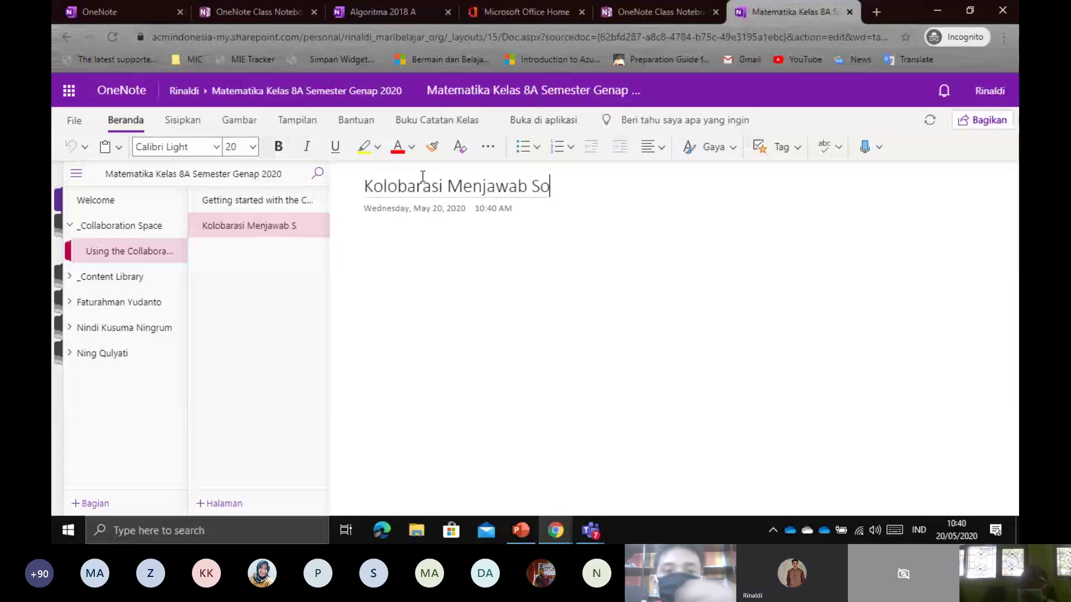
pyautogui.write('al')
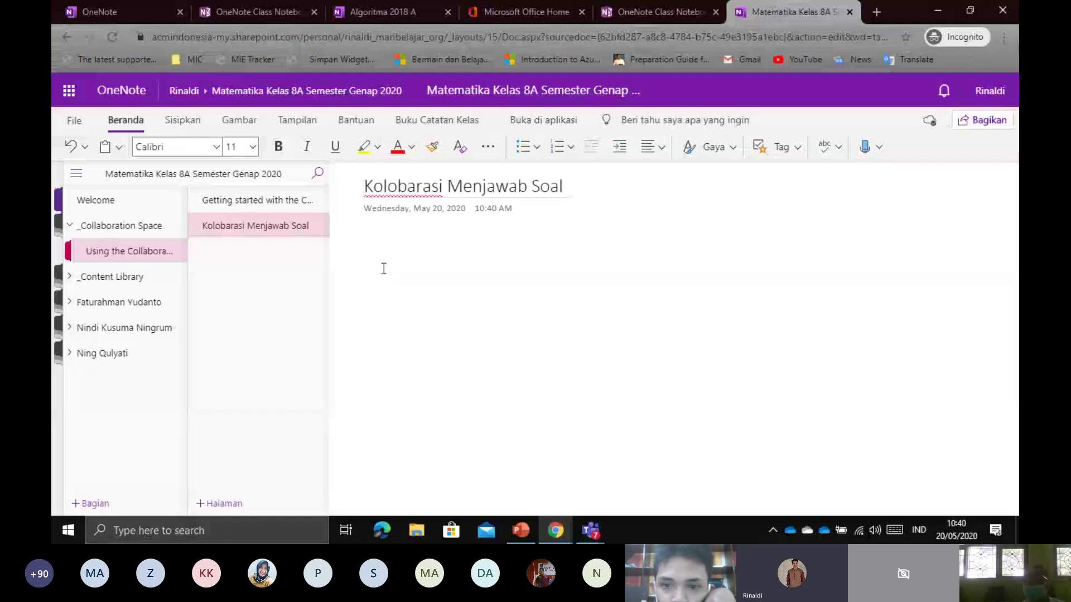
pyautogui.write('5')
pyautogui.write('ert')
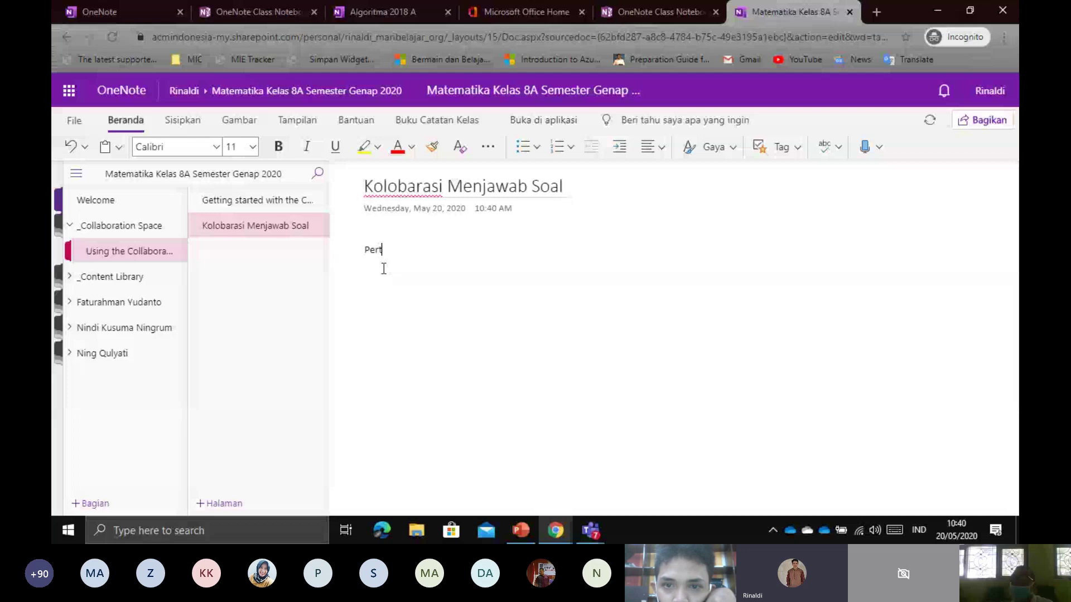
pyautogui.write('anyaan')
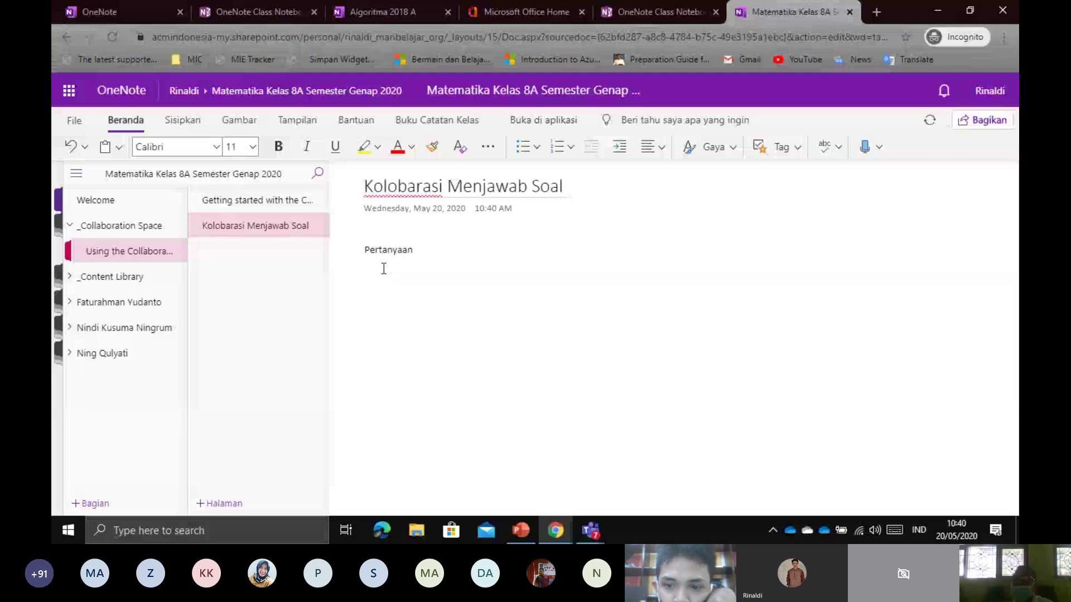
pyautogui.write(' : 5')
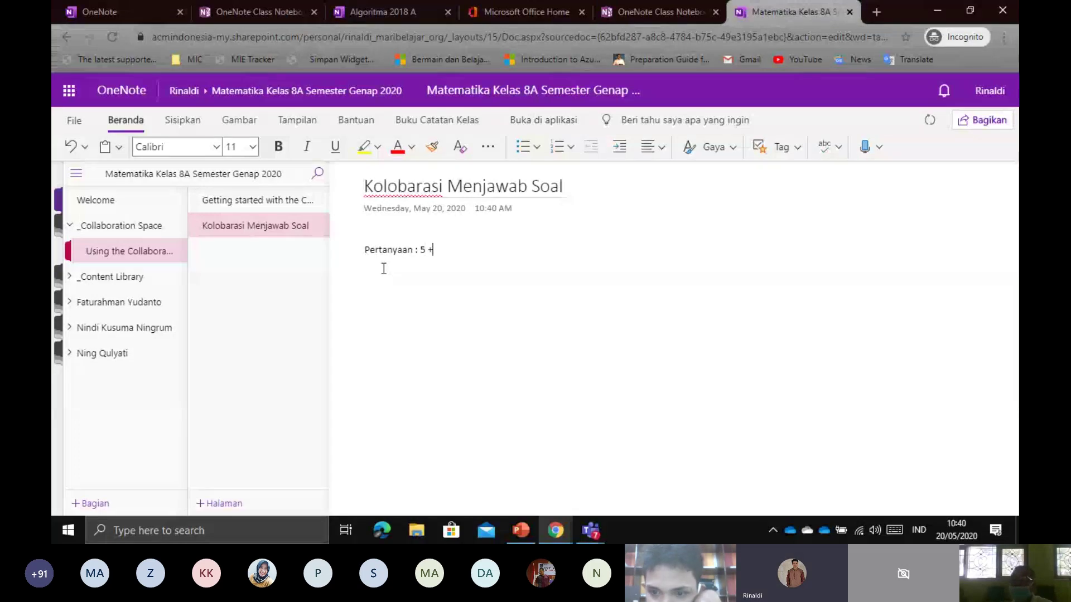
pyautogui.write(' + 8')
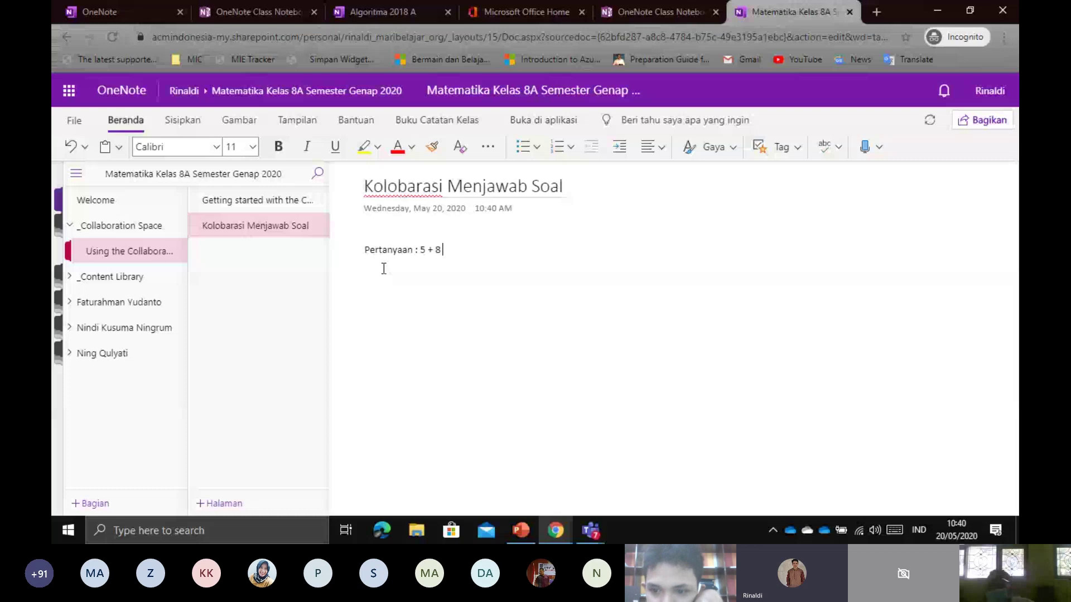
pyautogui.write(' = ?')
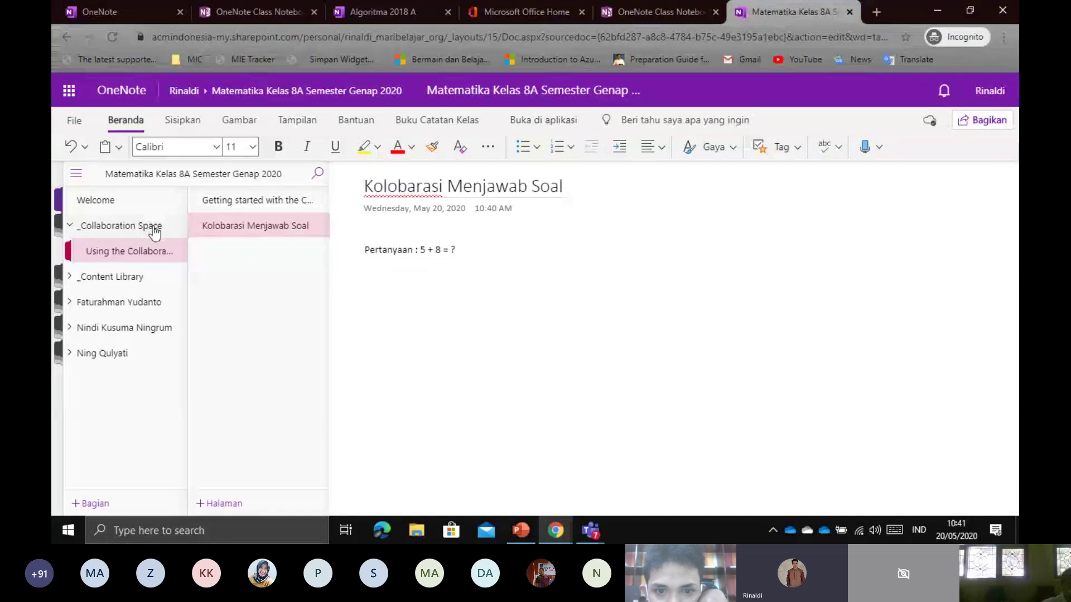
pyautogui.click(273, 242)
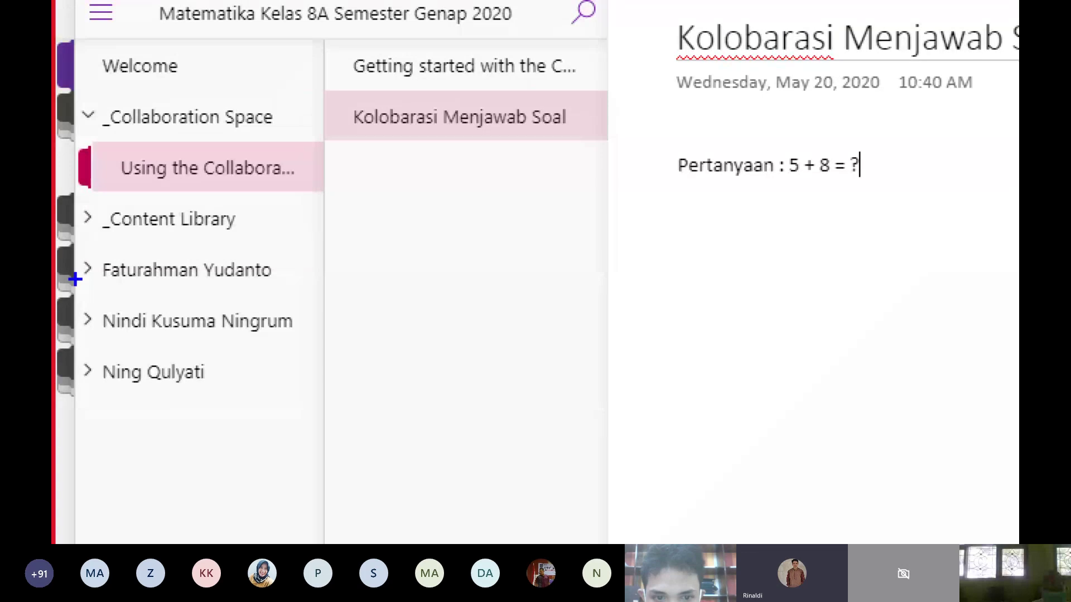
pyautogui.moveTo(86, 289); pyautogui.dragTo(332, 290)
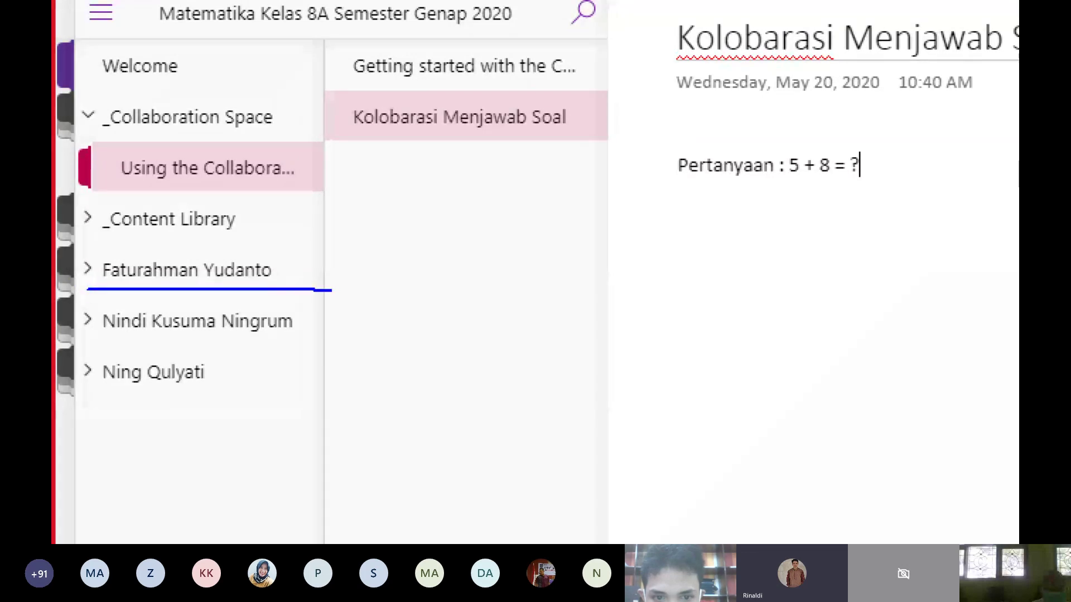
pyautogui.moveTo(88, 346); pyautogui.dragTo(303, 337)
pyautogui.moveTo(90, 400); pyautogui.dragTo(243, 396)
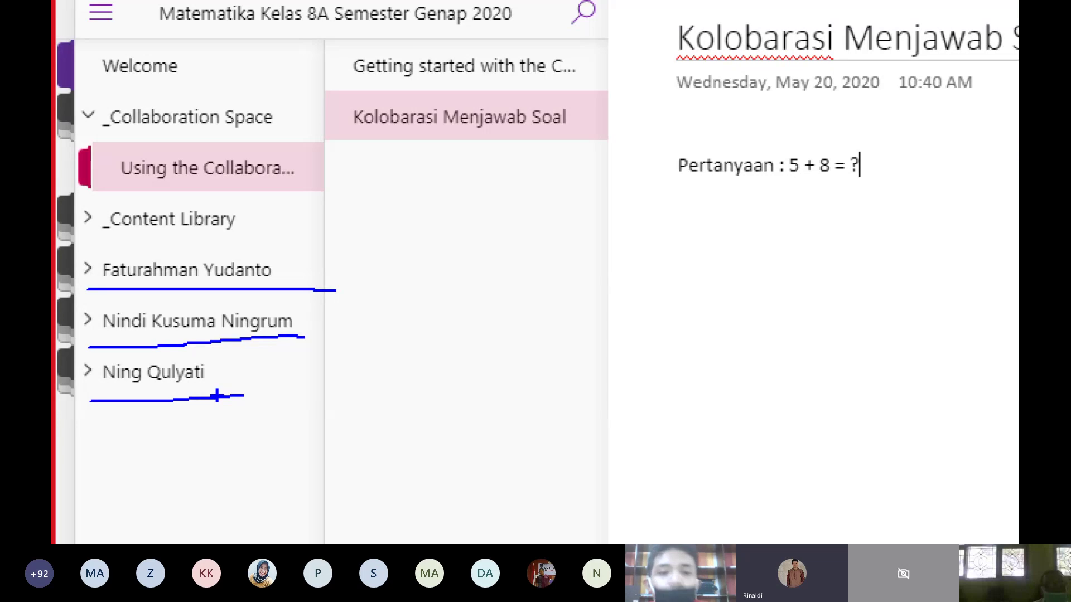
pyautogui.press('Escape')
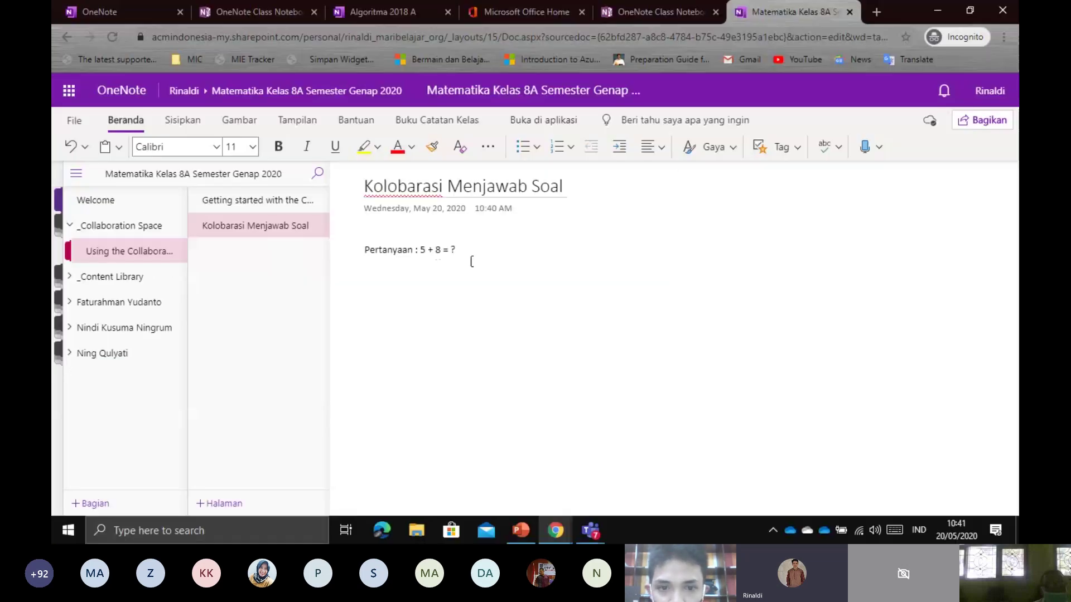
pyautogui.moveTo(461, 254); pyautogui.dragTo(354, 251)
pyautogui.click(359, 271)
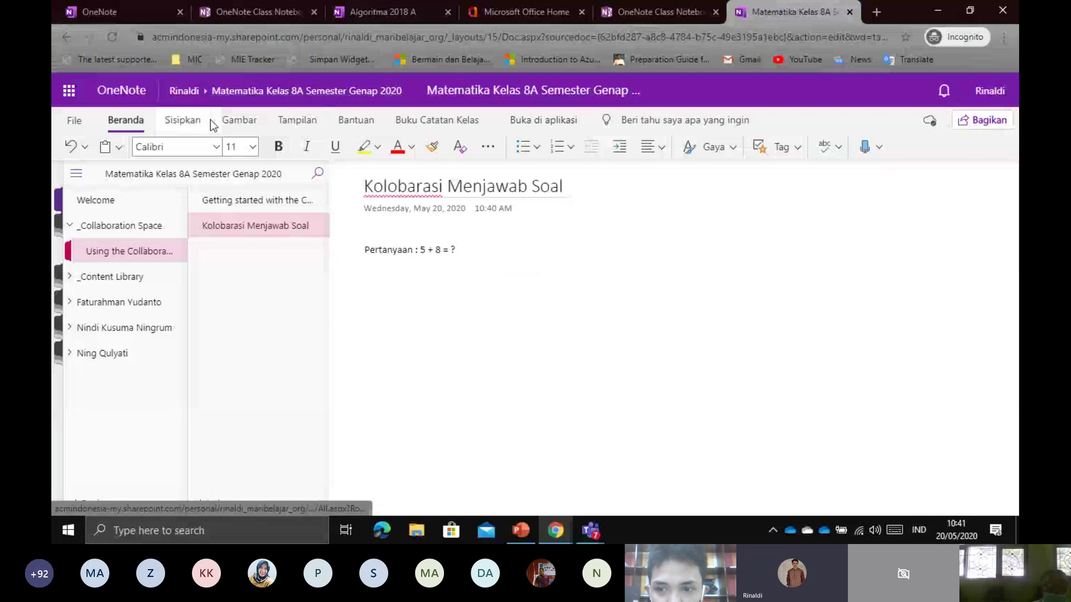
# From the Gambar tab, write a pink 12 beside the question with the highlighter
pyautogui.click(238, 124)
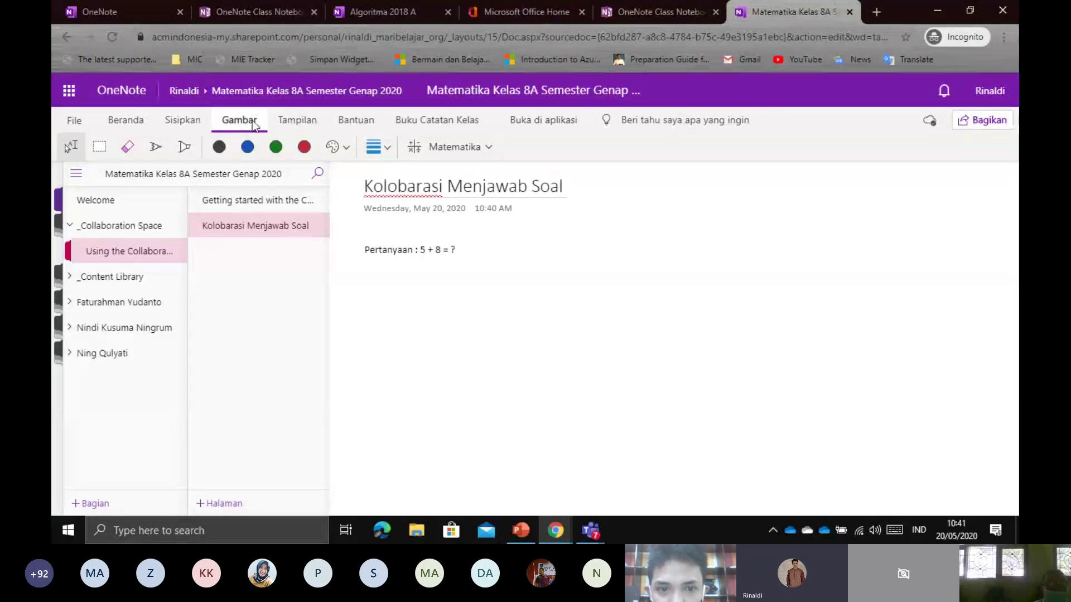
pyautogui.click(183, 147)
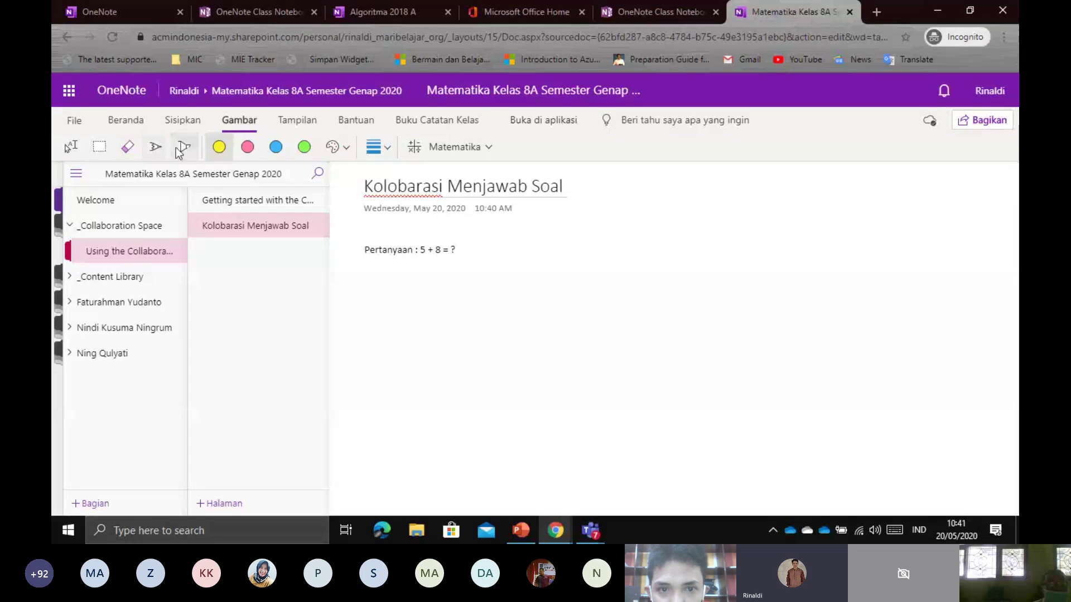
pyautogui.click(247, 147)
pyautogui.moveTo(530, 254)
pyautogui.mouseDown()
pyautogui.moveTo(530, 240)
pyautogui.moveTo(668, 264)
pyautogui.mouseUp()
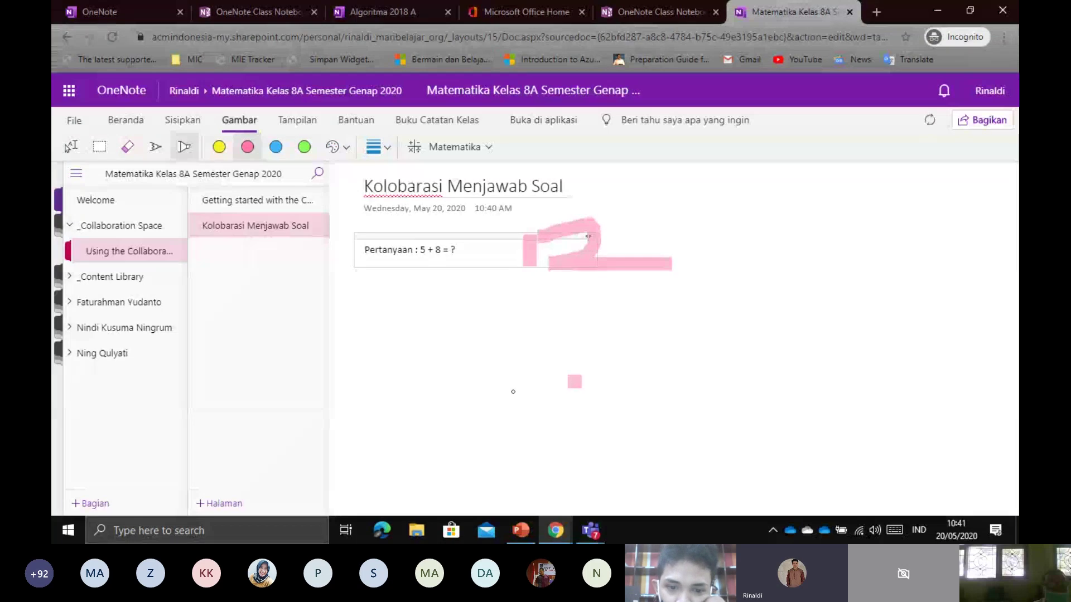
# With the black pen, write 15 and 14, then circle the 14, 12 and 15
pyautogui.click(154, 148)
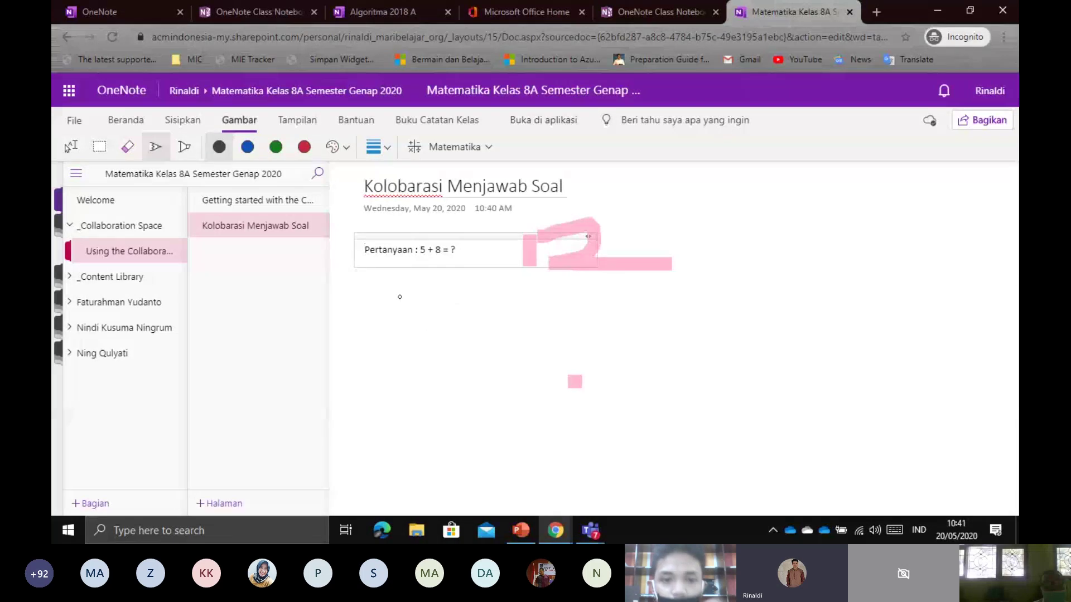
pyautogui.moveTo(399, 292); pyautogui.dragTo(399, 319)
pyautogui.moveTo(441, 289); pyautogui.dragTo(357, 331)
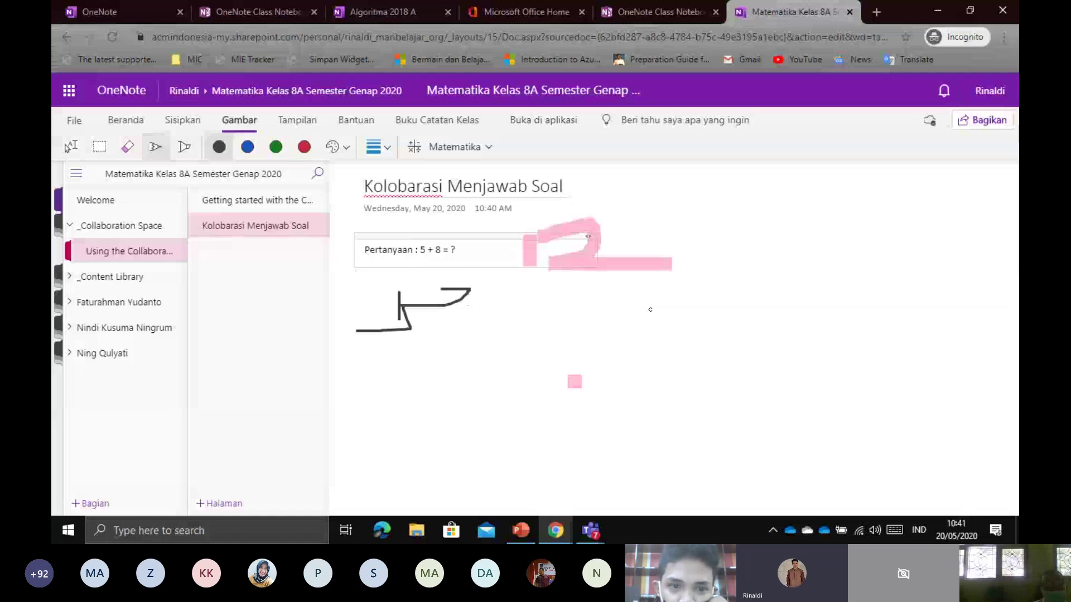
pyautogui.moveTo(688, 293); pyautogui.dragTo(689, 351)
pyautogui.moveTo(723, 292); pyautogui.dragTo(757, 305)
pyautogui.moveTo(754, 304); pyautogui.dragTo(753, 362)
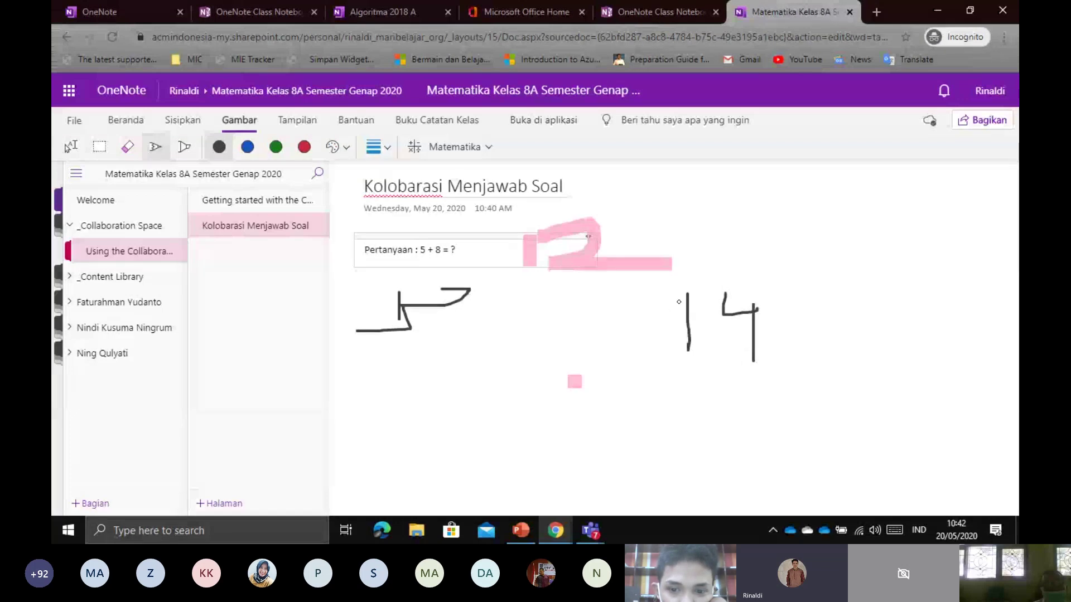
pyautogui.moveTo(663, 398)
pyautogui.mouseDown()
pyautogui.moveTo(828, 320)
pyautogui.moveTo(654, 343)
pyautogui.moveTo(654, 361)
pyautogui.mouseUp()
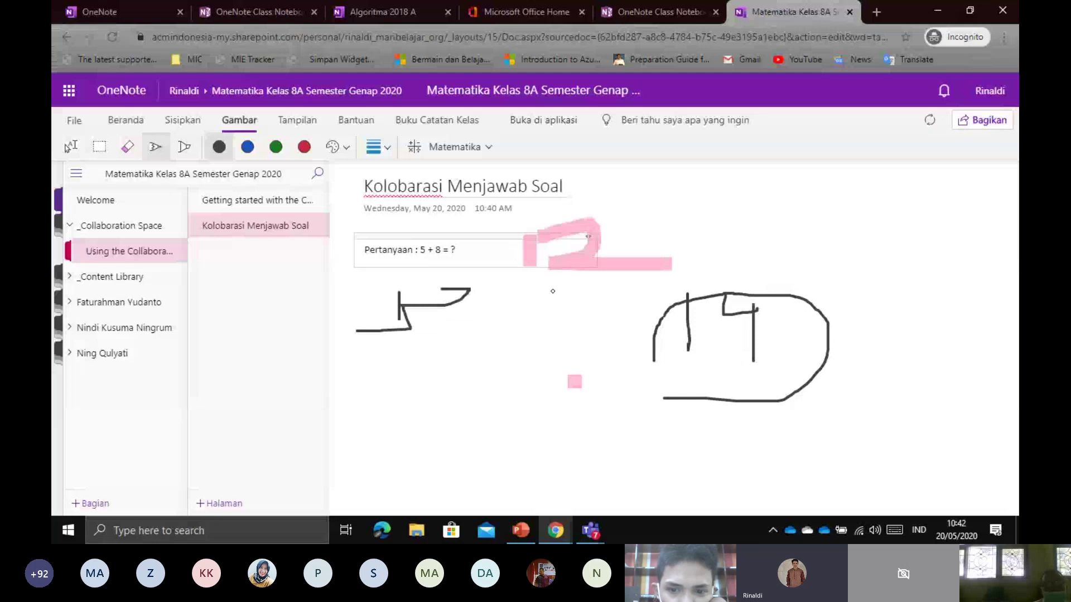
pyautogui.moveTo(568, 307)
pyautogui.mouseDown()
pyautogui.moveTo(533, 217)
pyautogui.moveTo(516, 277)
pyautogui.mouseUp()
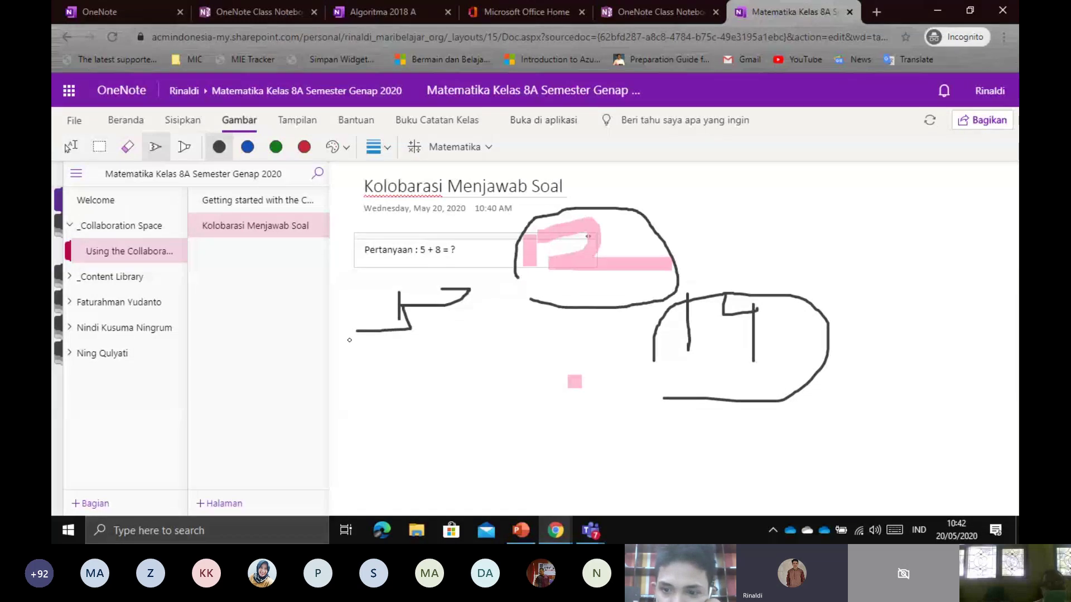
pyautogui.moveTo(349, 339)
pyautogui.mouseDown()
pyautogui.moveTo(508, 296)
pyautogui.moveTo(347, 346)
pyautogui.mouseUp()
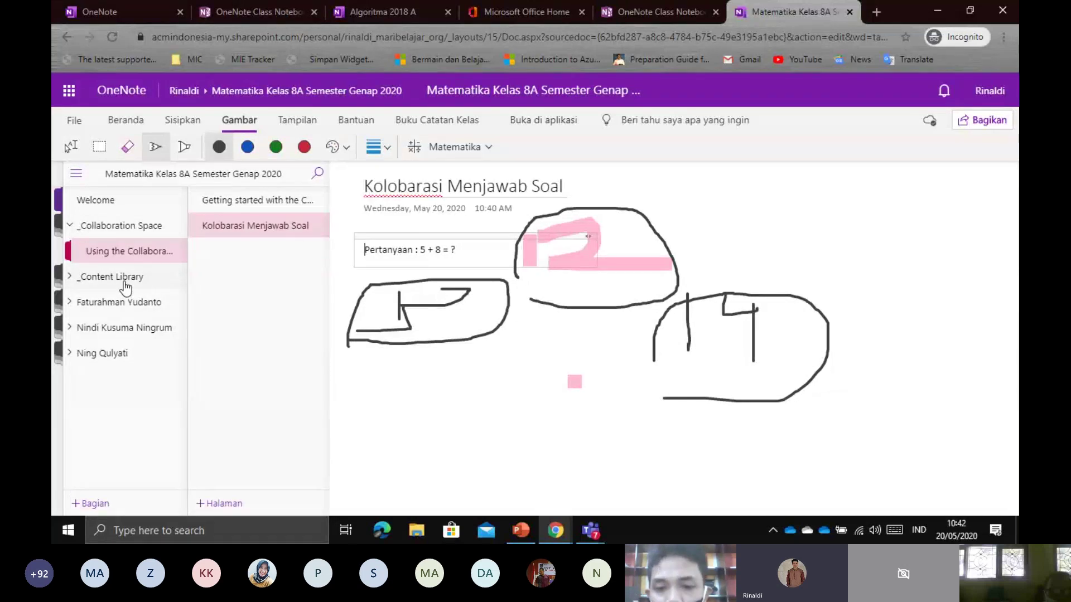
# Expand _Content Library and open its 'Getting Started with the Content Library' page
pyautogui.hotkey('ctrl', '1')
pyautogui.click(72, 294)
pyautogui.moveTo(72, 293)
pyautogui.mouseDown()
pyautogui.moveTo(258, 293)
pyautogui.moveTo(99, 247)
pyautogui.moveTo(73, 295)
pyautogui.mouseUp()
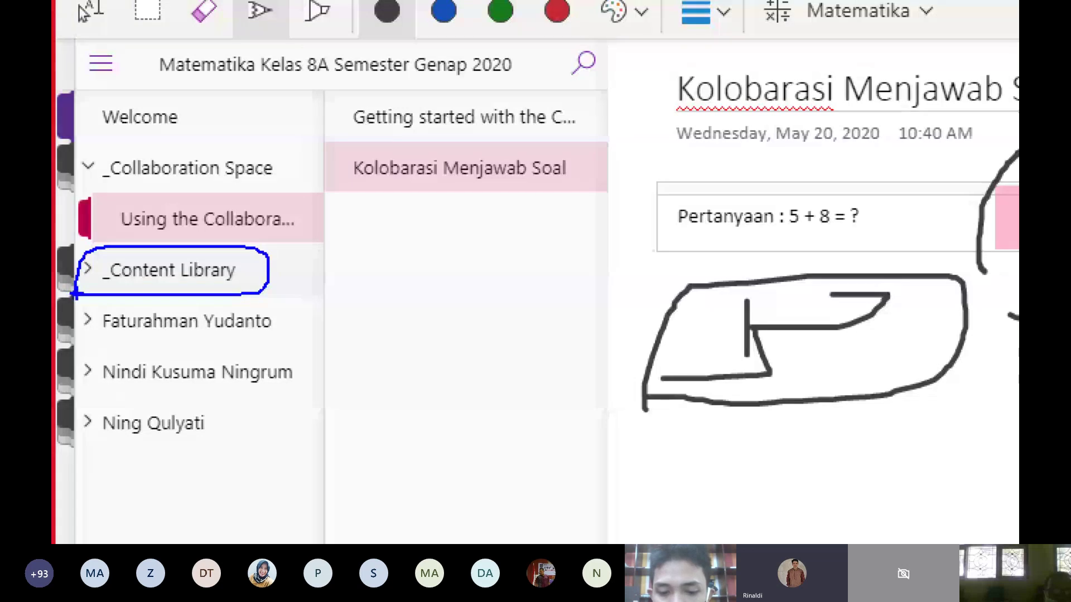
pyautogui.press('Escape')
pyautogui.click(106, 278)
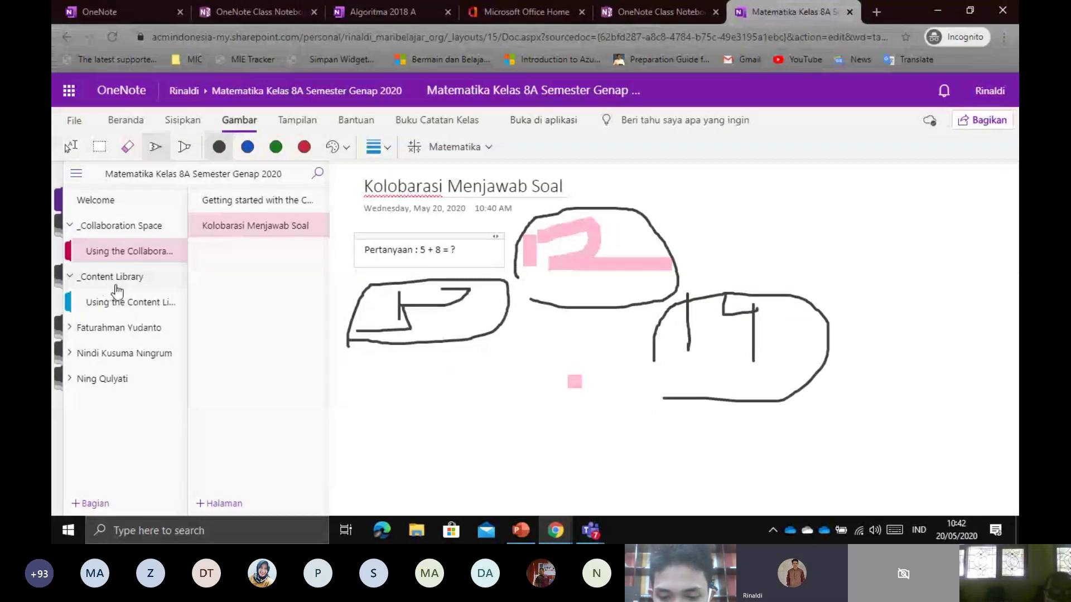
pyautogui.click(118, 298)
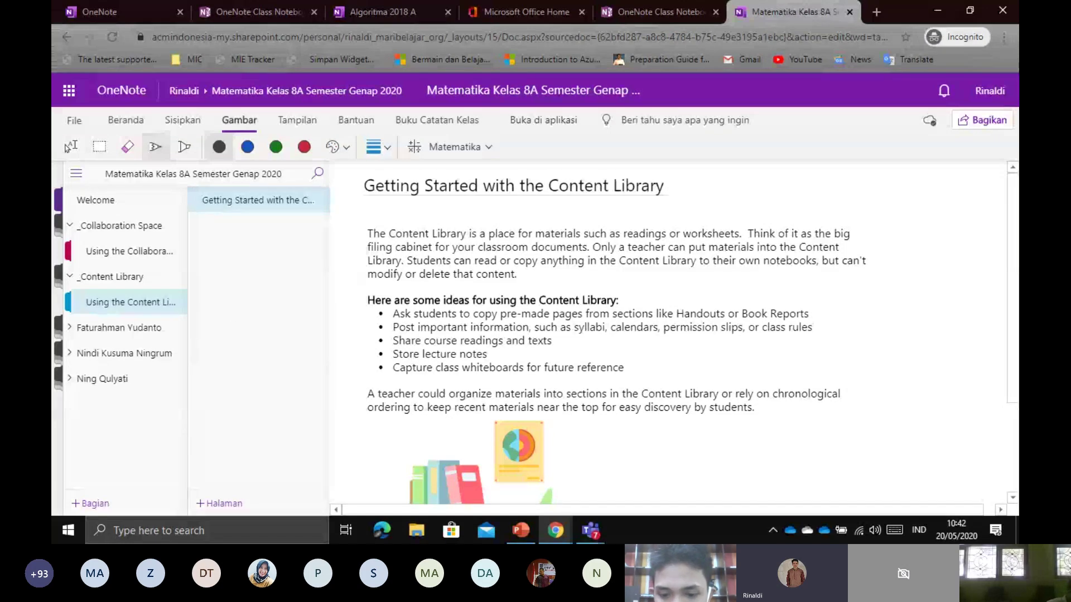
# Launch Word from Start search, create blank Document1, and minimize Word back to OneNote
pyautogui.click(68, 530)
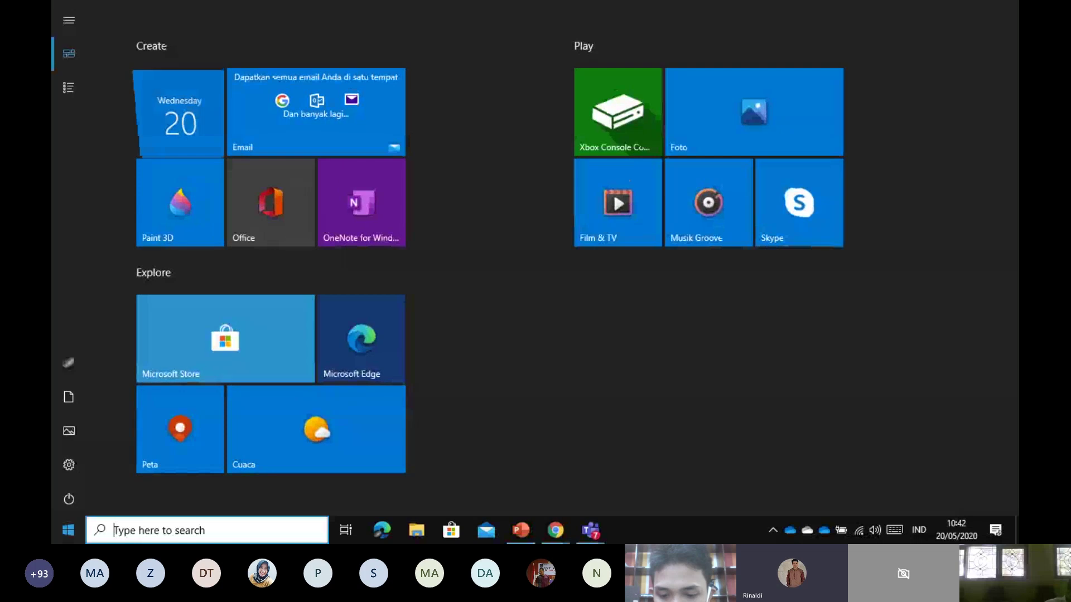
pyautogui.write('word')
pyautogui.press('Return')
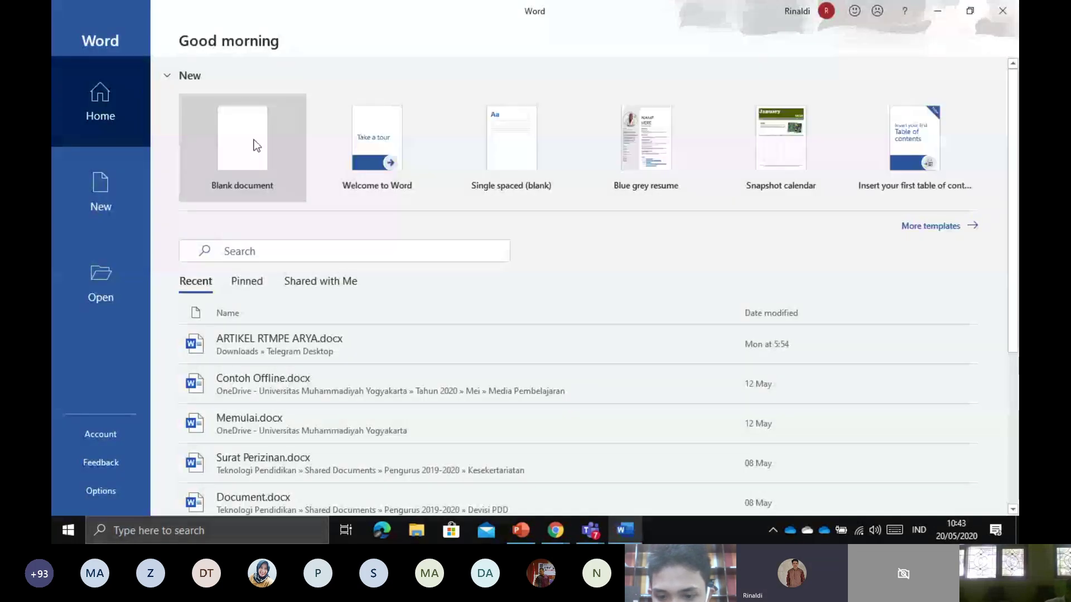
pyautogui.click(256, 145)
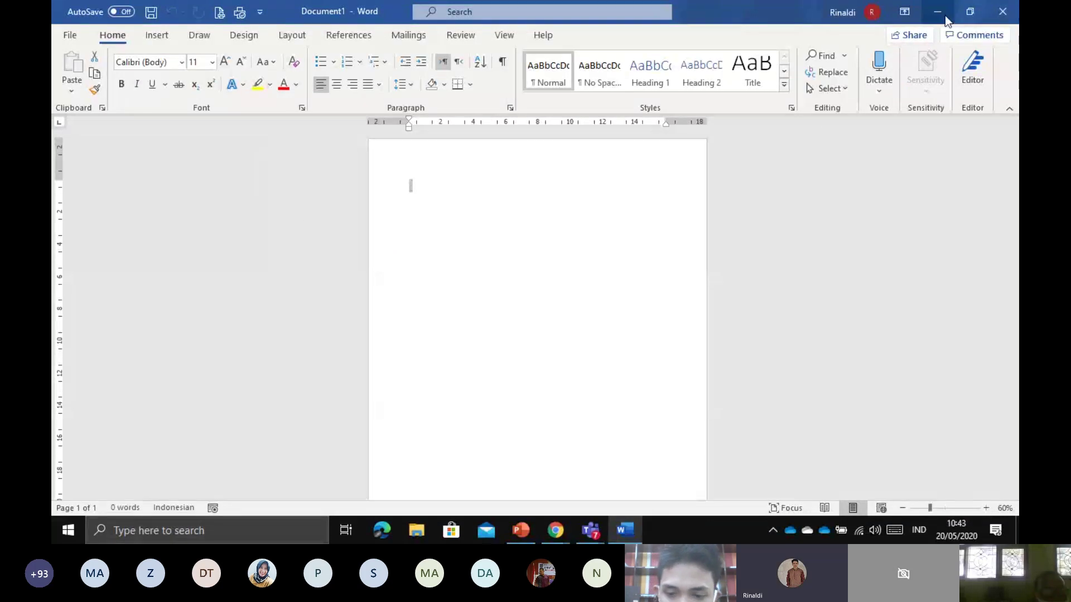
pyautogui.click(67, 40)
pyautogui.click(71, 39)
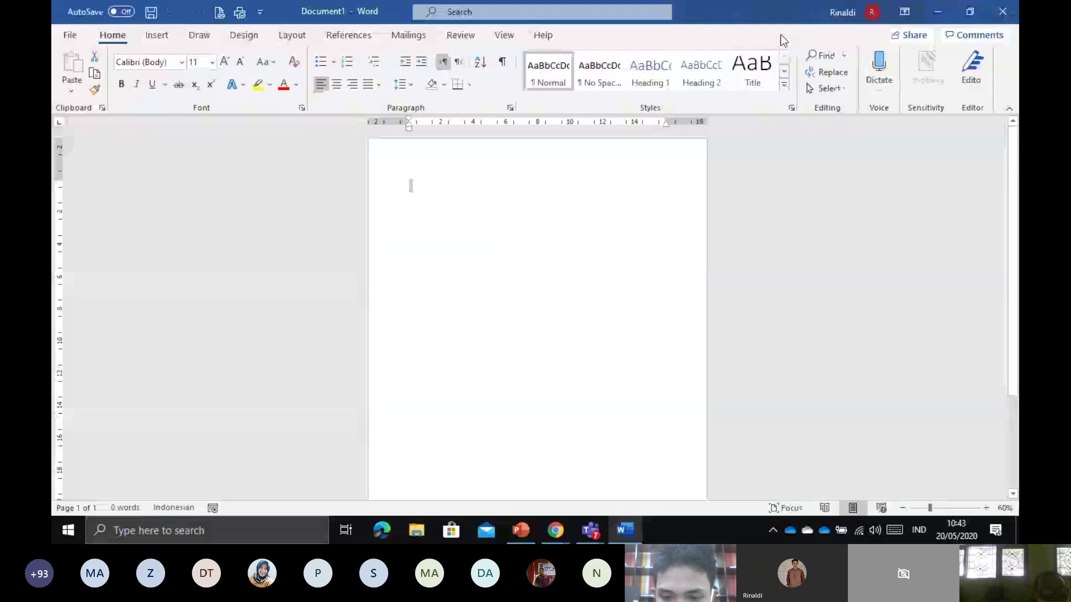
pyautogui.click(937, 13)
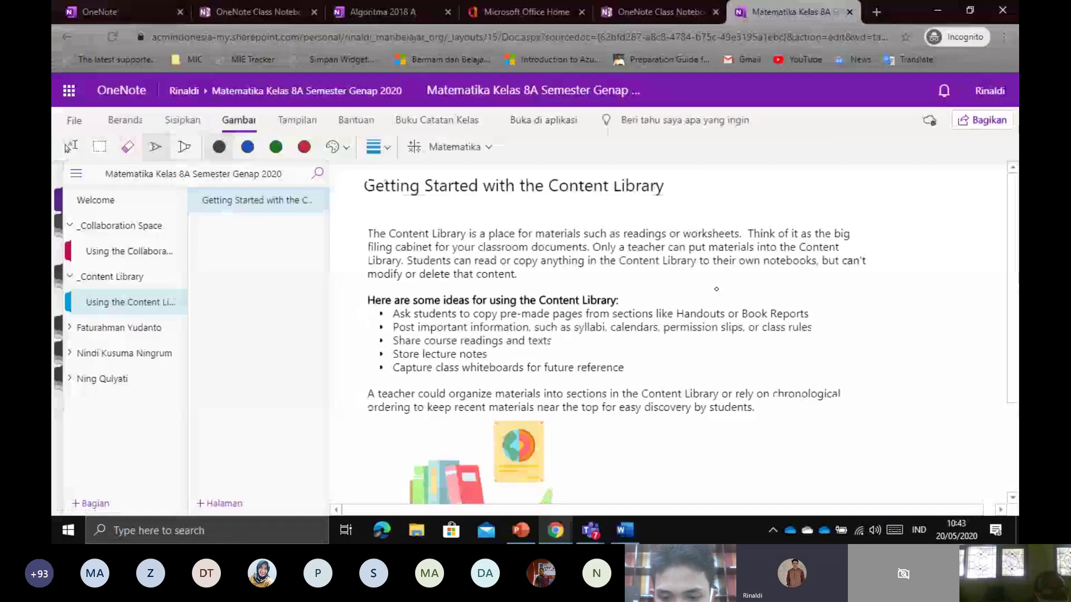
# Search 'soal matematika smp kelas 8' in a private tab, attempt the captcha, then close that tab
pyautogui.click(874, 14)
pyautogui.write('sola')
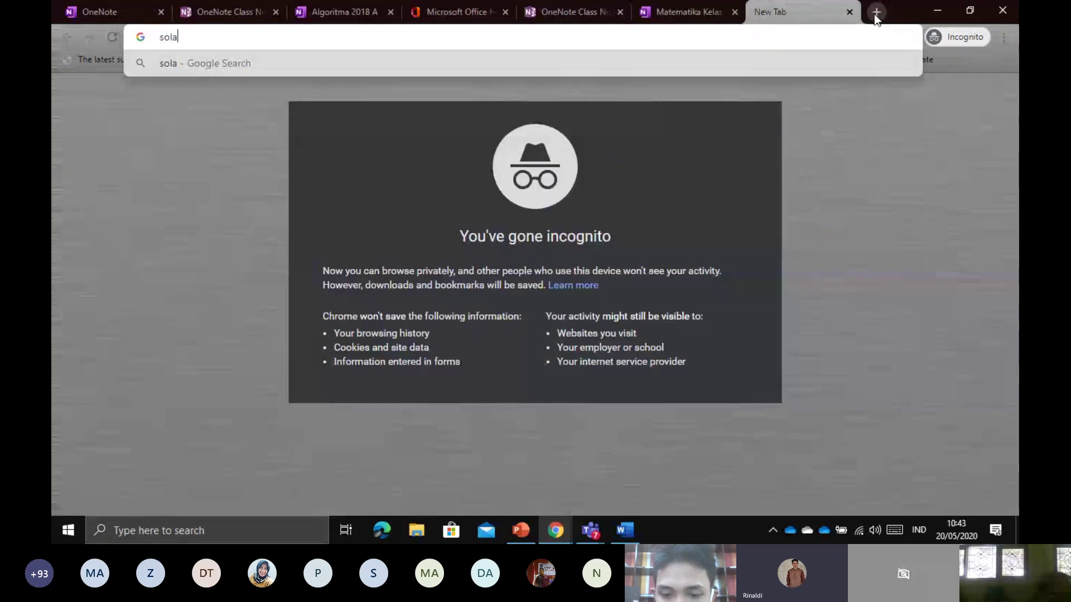
pyautogui.press('BackSpace')
pyautogui.press('BackSpace')
pyautogui.write('al mater')
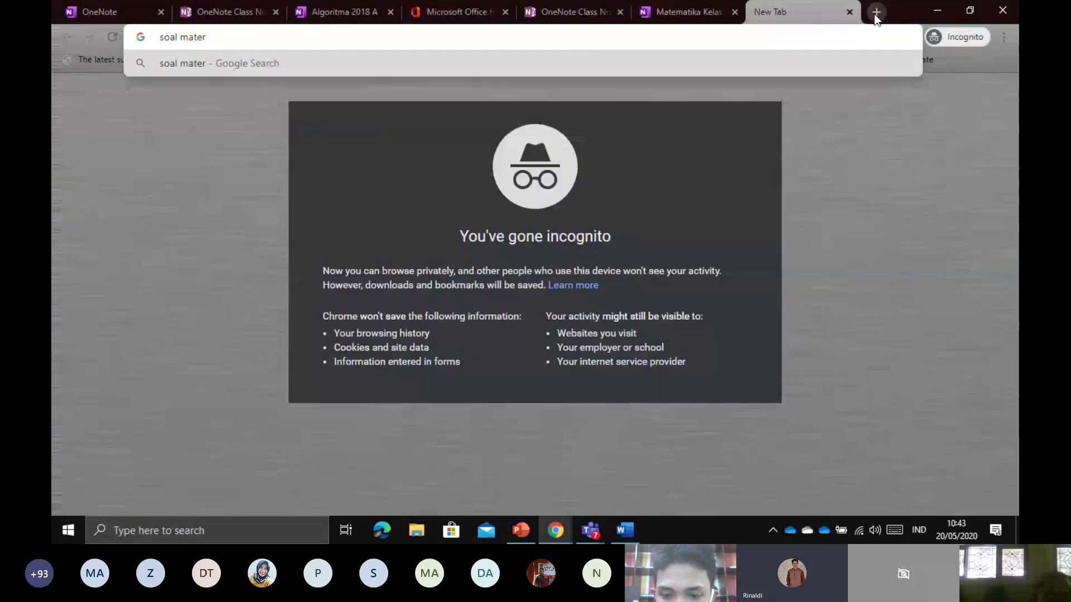
pyautogui.press('BackSpace')
pyautogui.write('m')
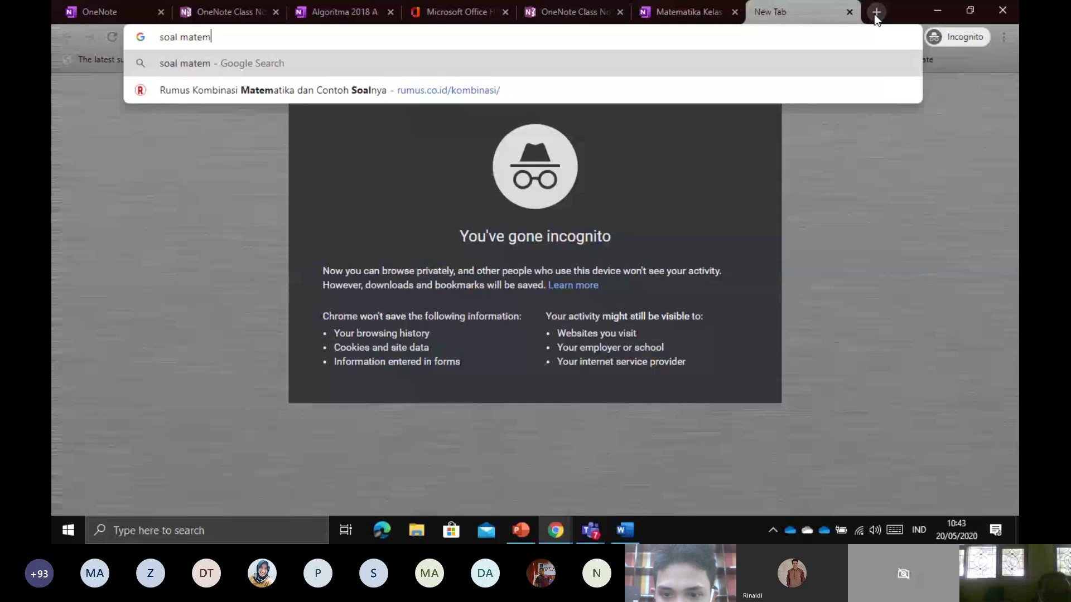
pyautogui.write('atika smp kelas ')
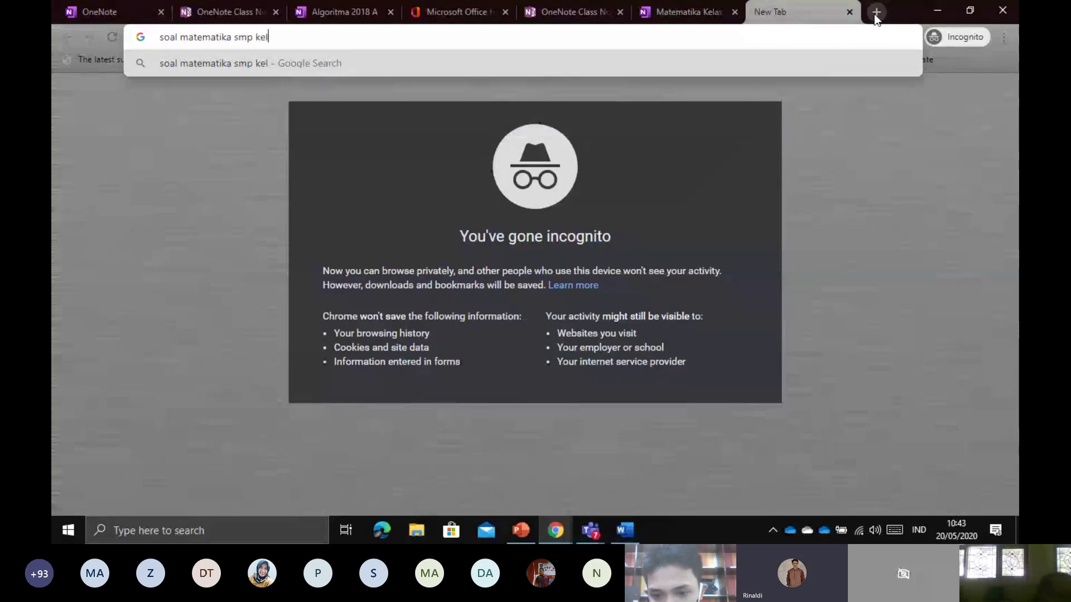
pyautogui.write('8')
pyautogui.press('Return')
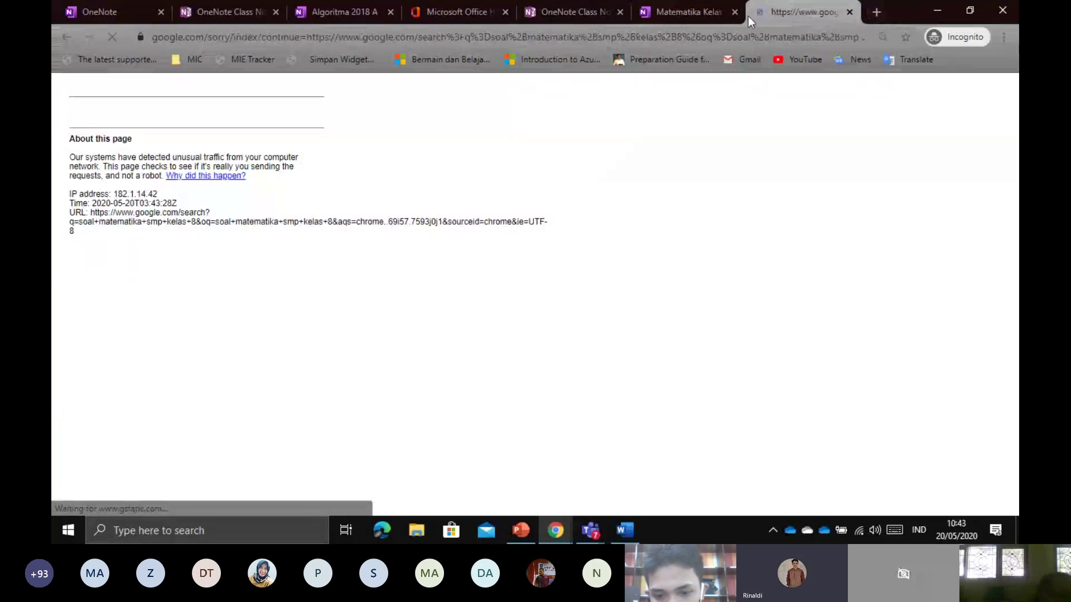
pyautogui.click(679, 13)
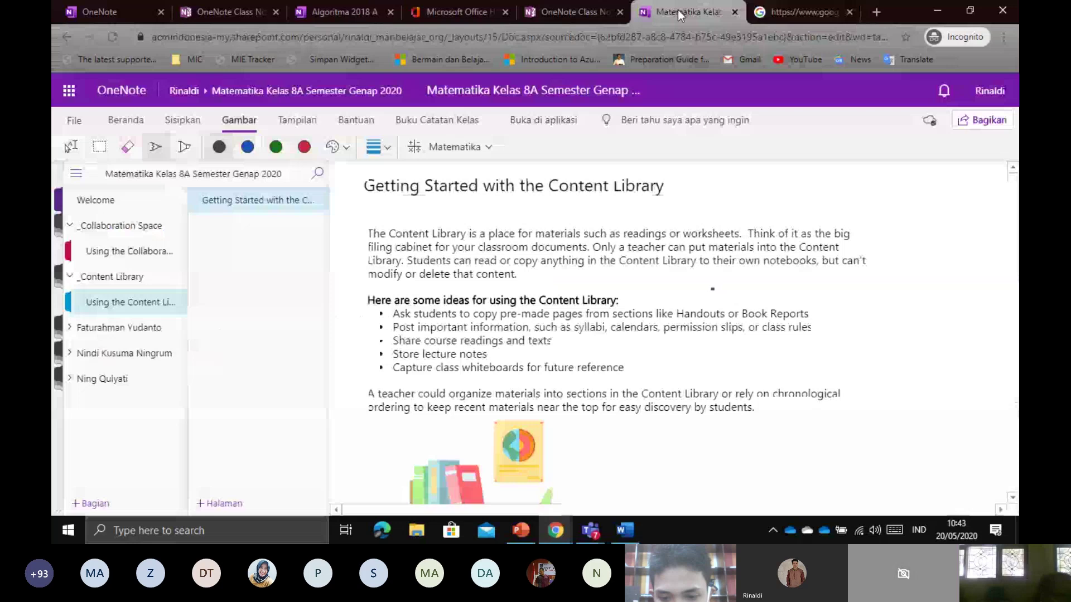
pyautogui.click(799, 12)
pyautogui.click(92, 138)
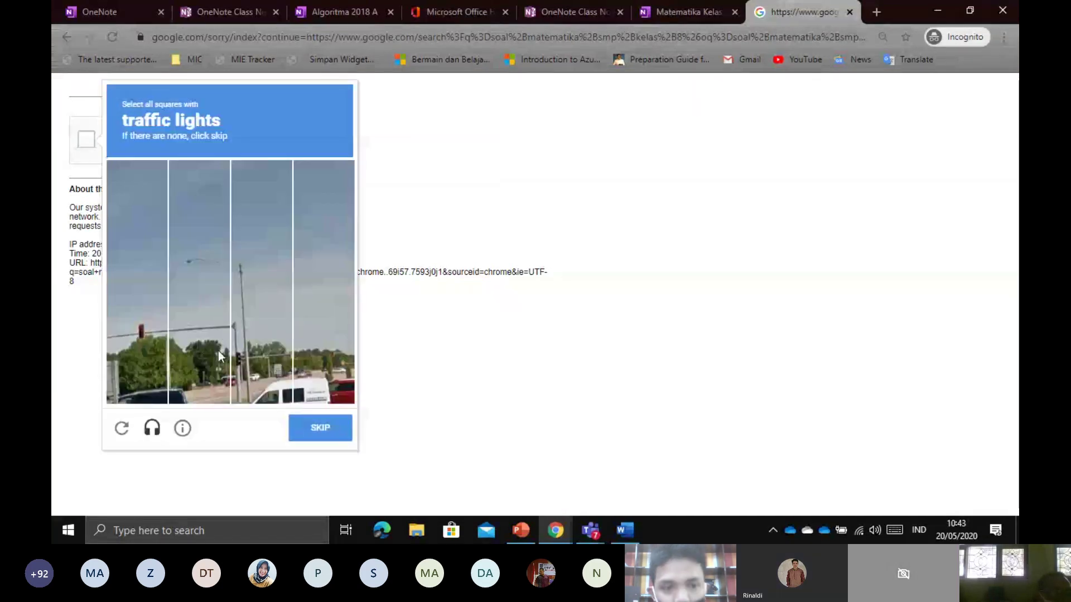
pyautogui.click(162, 340)
pyautogui.click(320, 434)
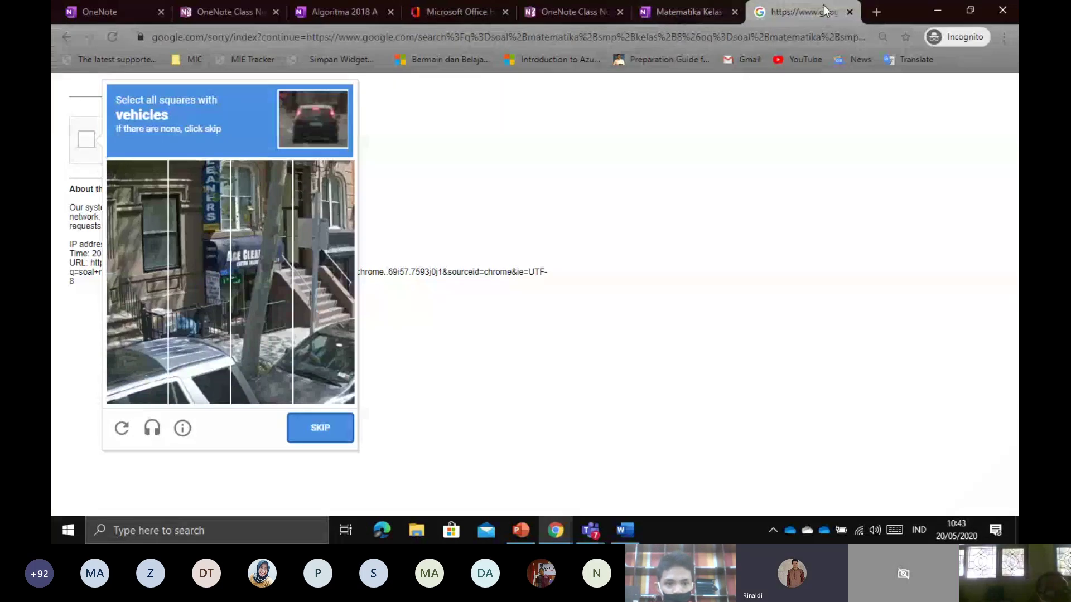
pyautogui.click(849, 13)
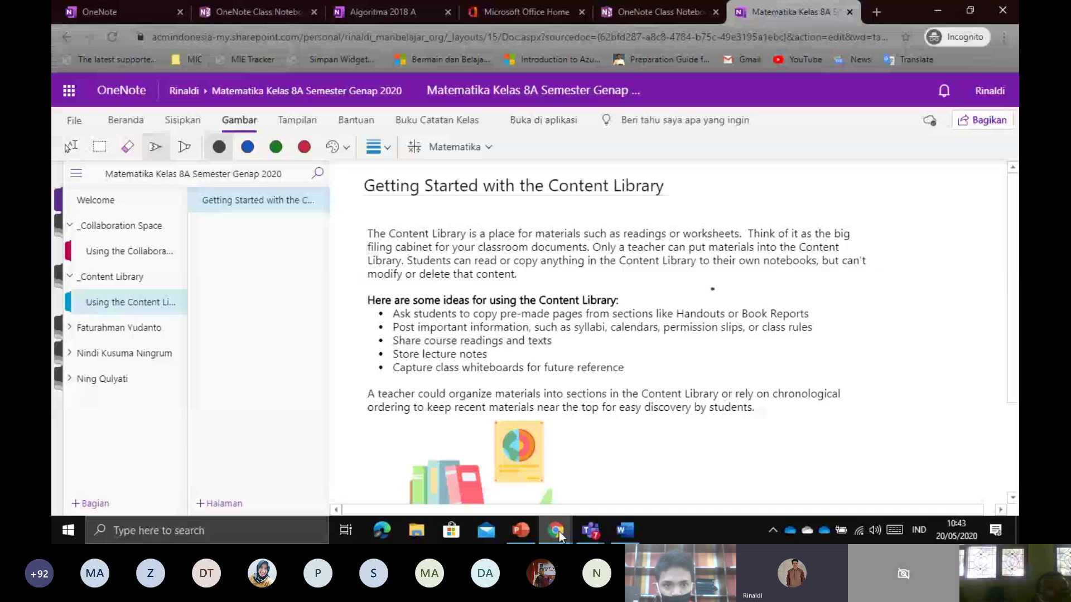
# Search 'soal matermatika kelas 8' in the other Chrome window, then return to the notebook
pyautogui.moveTo(556, 530)
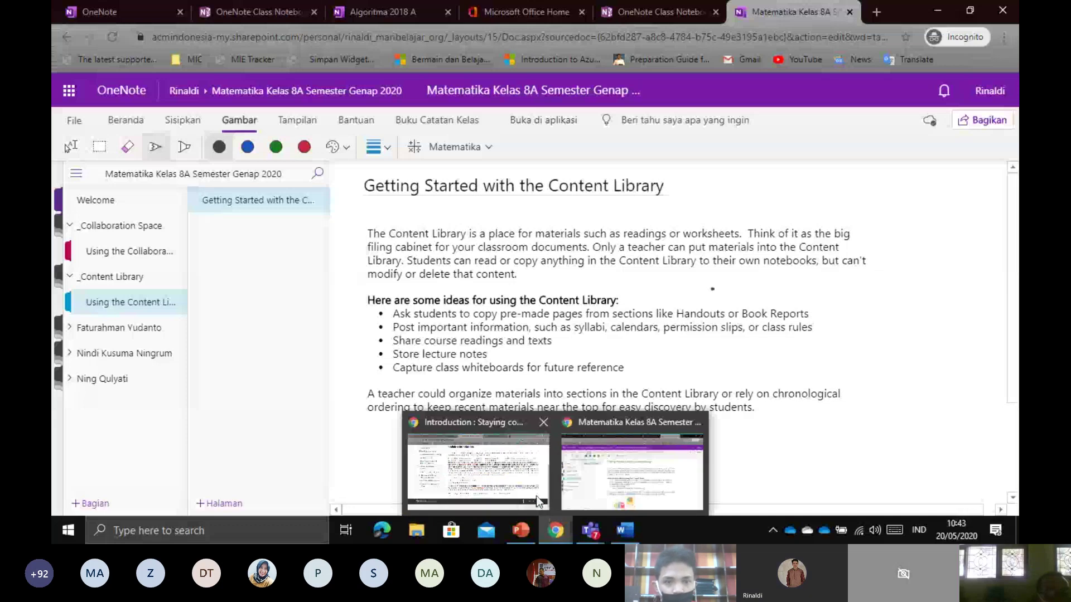
pyautogui.click(538, 501)
pyautogui.click(748, 18)
pyautogui.write('soal')
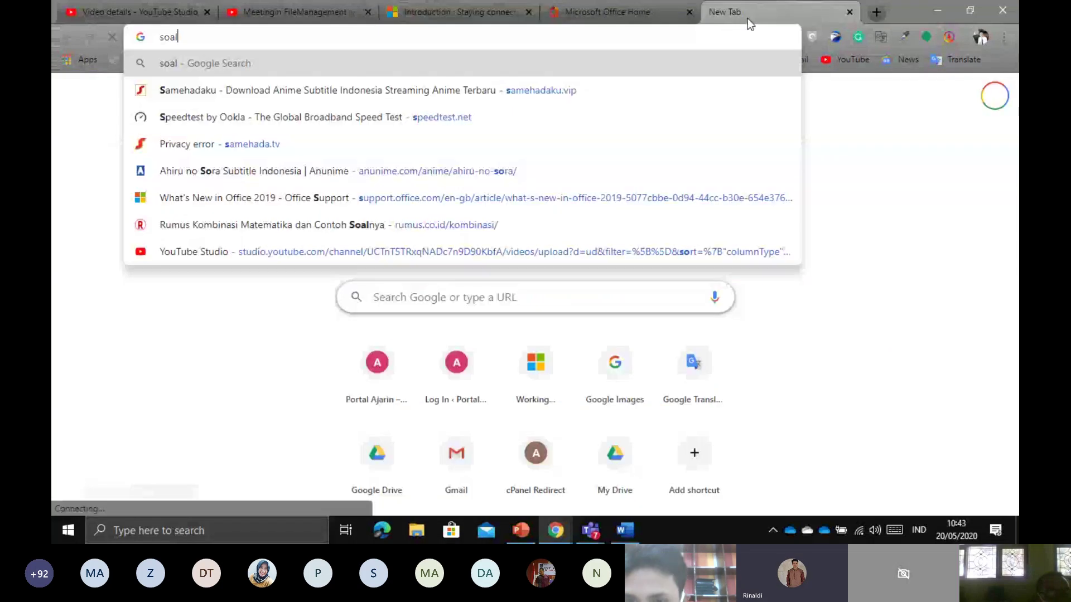
pyautogui.write(' matermatika kelas 8')
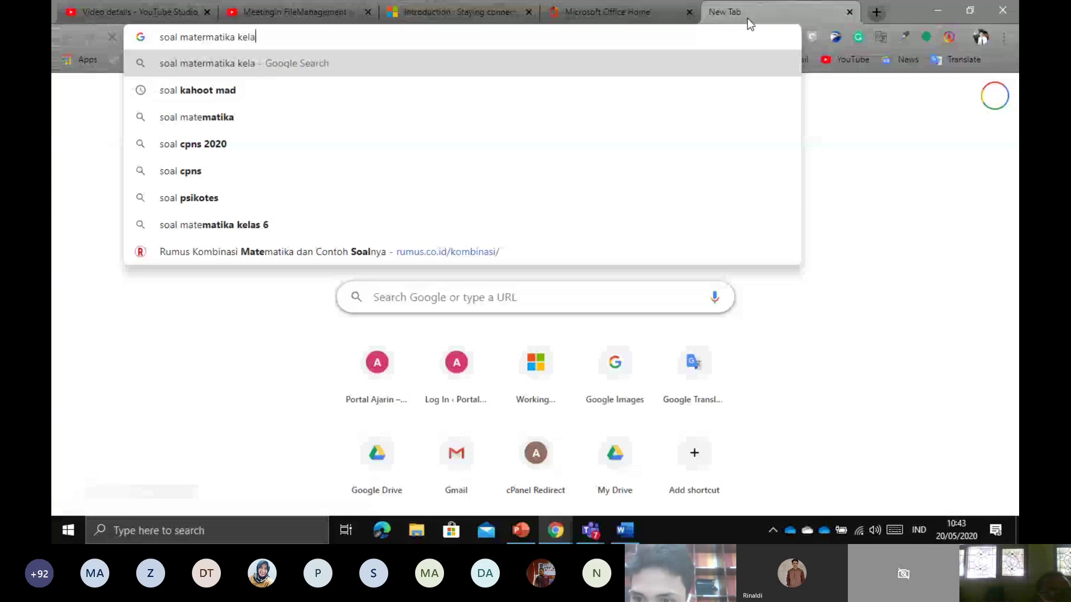
pyautogui.press('Return')
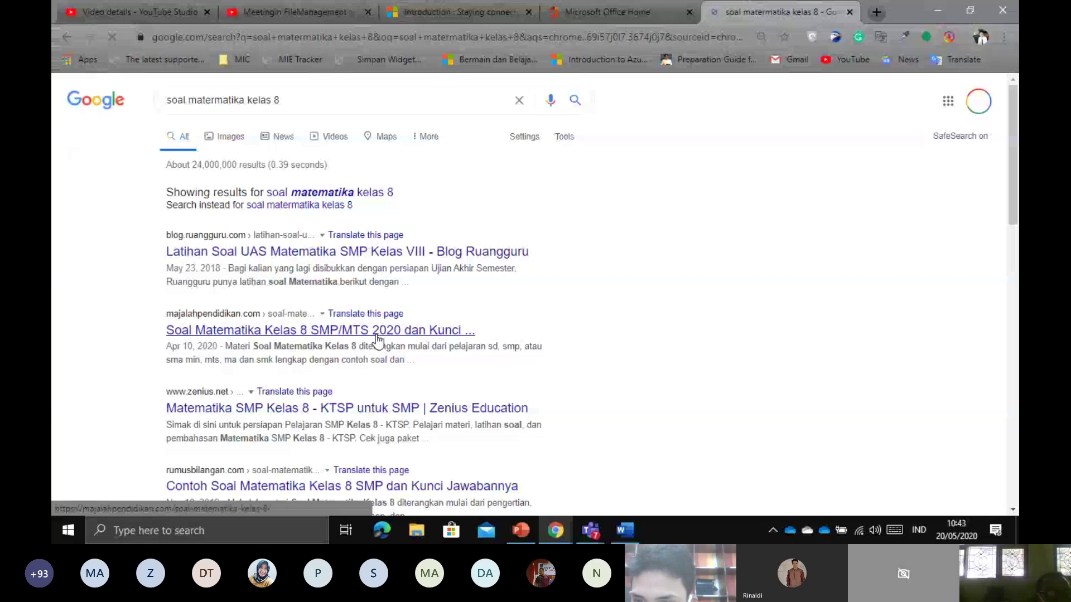
pyautogui.click(923, 11)
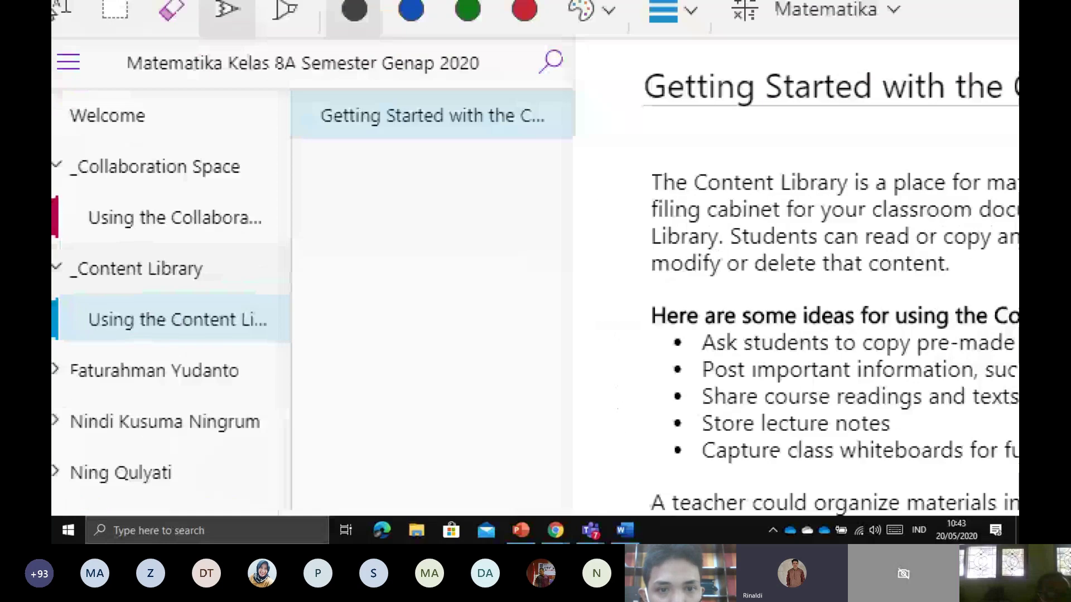
# Add a new Content Library page and type the title 'Ujian Pertama'
pyautogui.moveTo(88, 292); pyautogui.dragTo(248, 291)
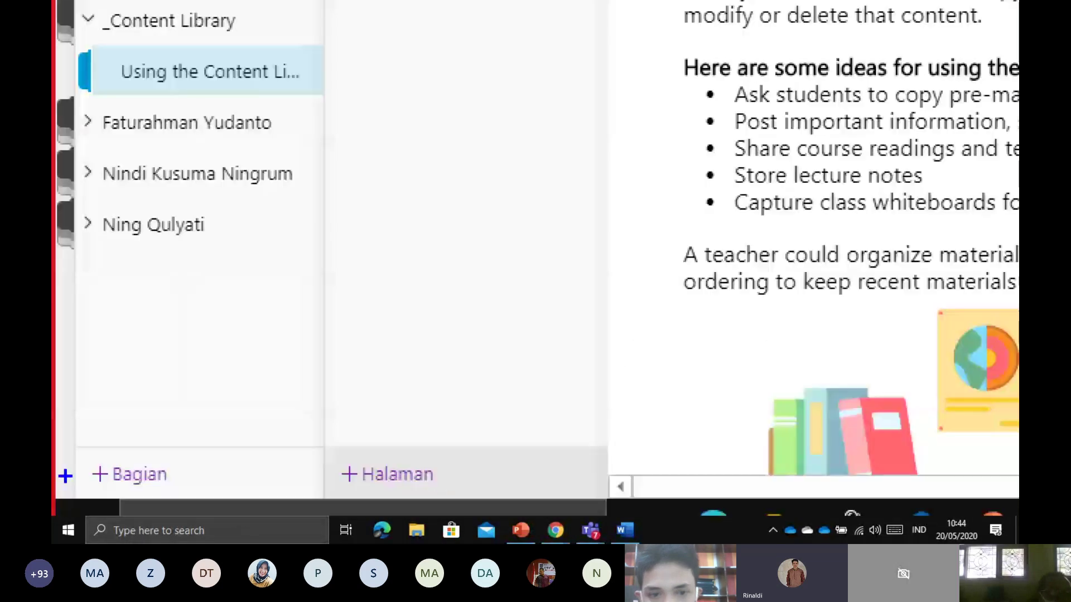
pyautogui.moveTo(337, 496)
pyautogui.mouseDown()
pyautogui.moveTo(449, 490)
pyautogui.moveTo(339, 434)
pyautogui.mouseUp()
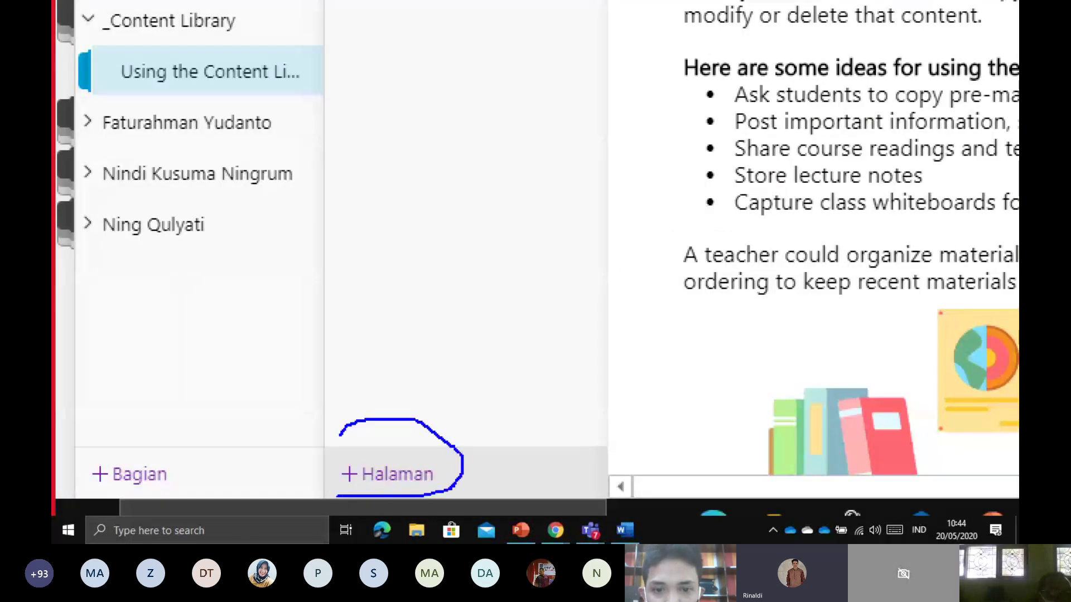
pyautogui.press('Escape')
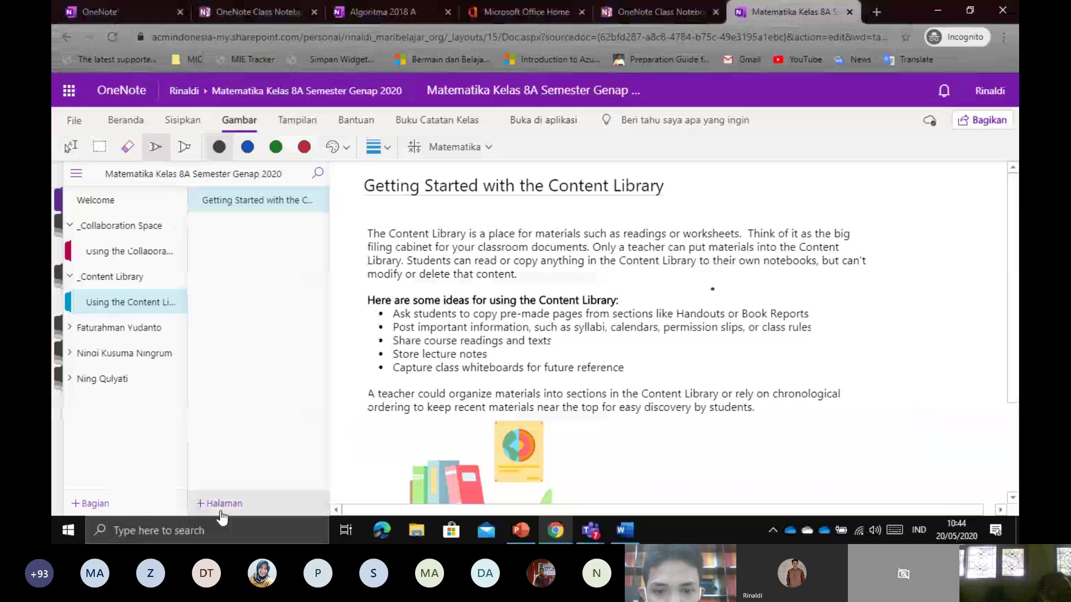
pyautogui.click(221, 513)
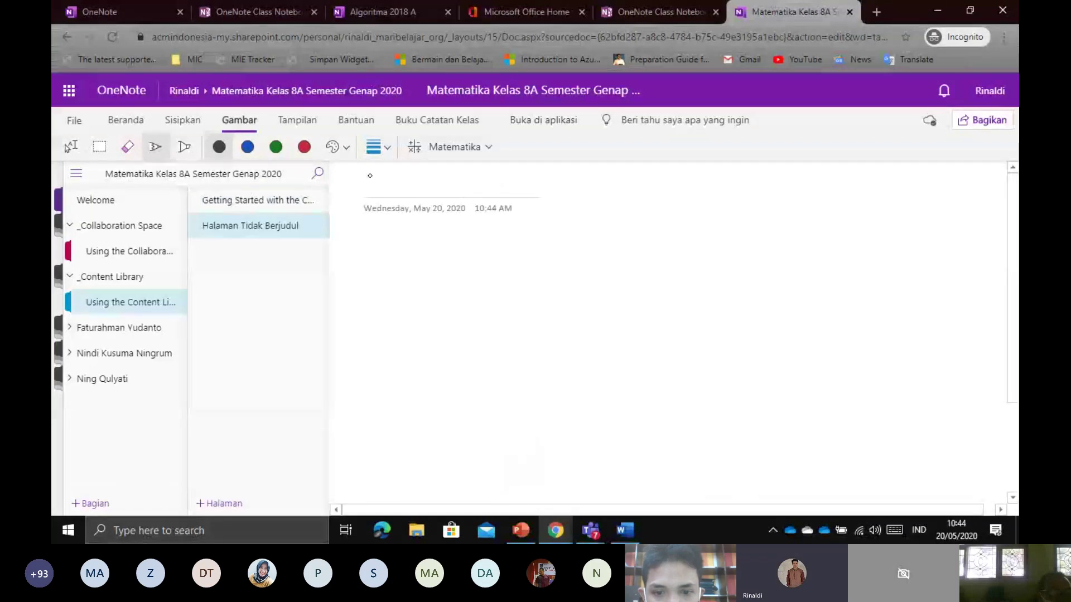
pyautogui.click(71, 147)
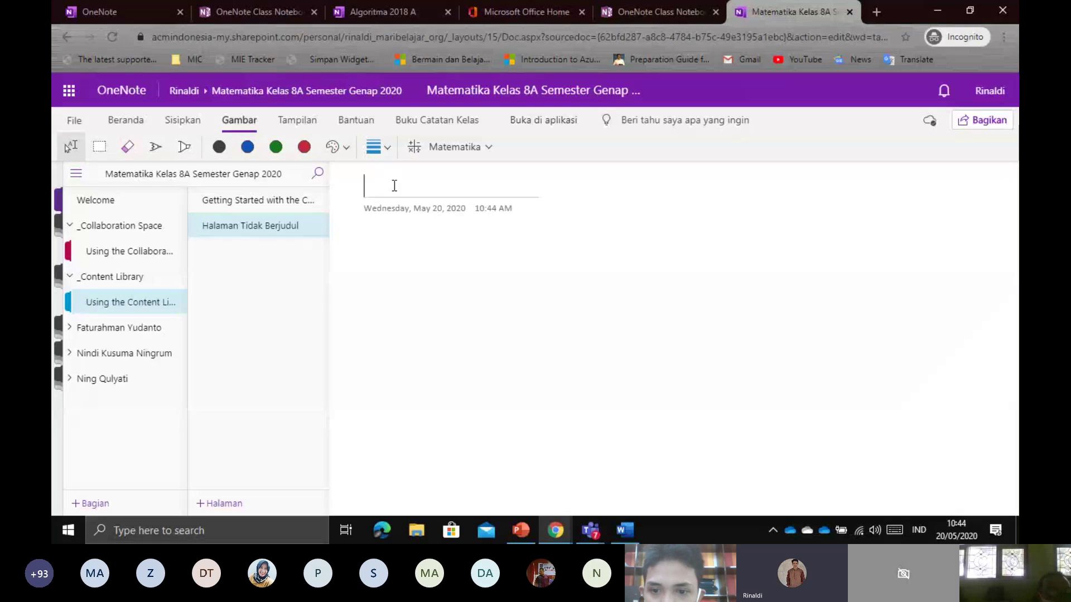
pyautogui.write('Ujian ')
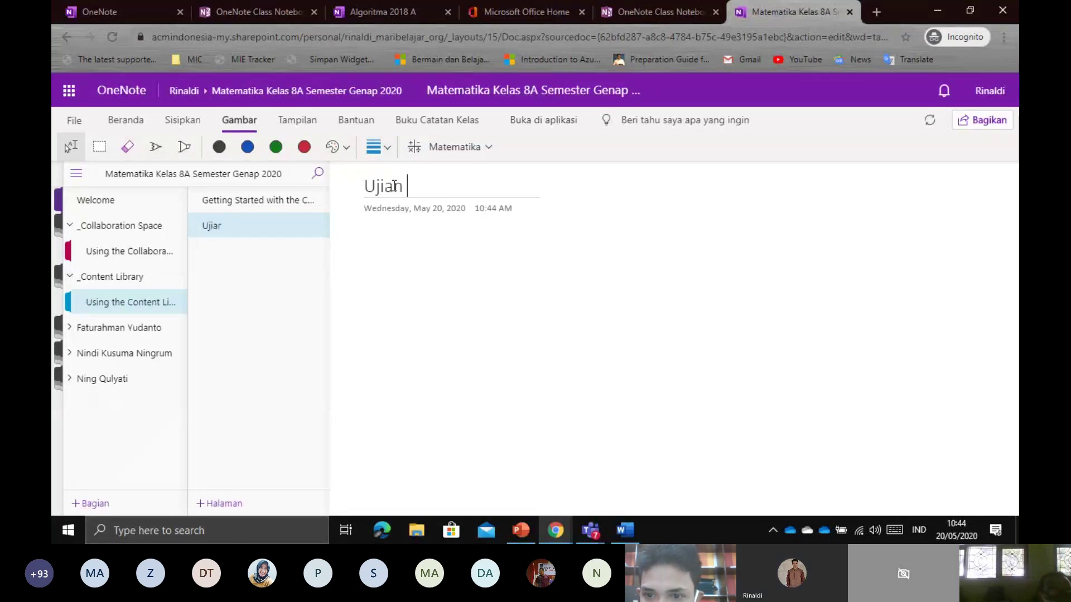
pyautogui.write('Pertama')
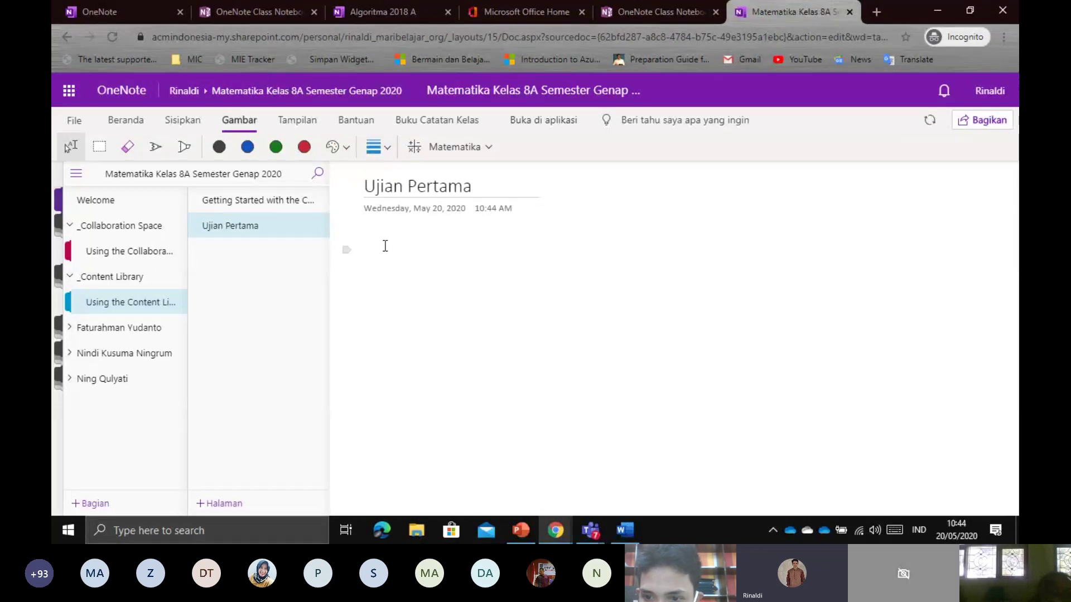
pyautogui.hotkey('alt', 'Tab')
# On the Soal Matematika Kelas 8 webpage, select quiz questions 1 through 7
pyautogui.scroll(-5, 390, 245)
pyautogui.scroll(-10, 394, 239)
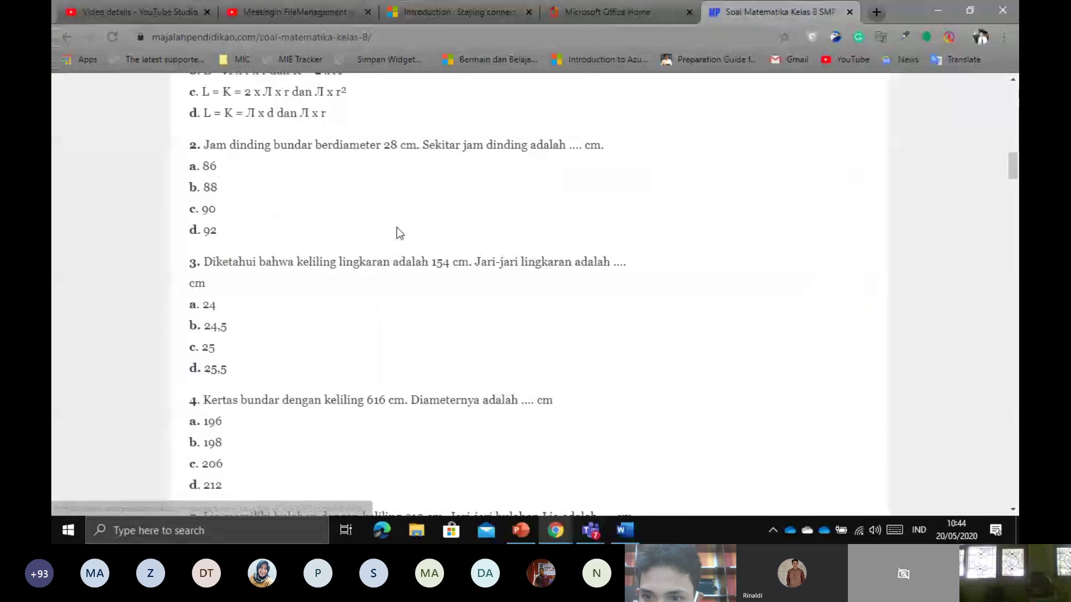
pyautogui.scroll(5, 397, 226)
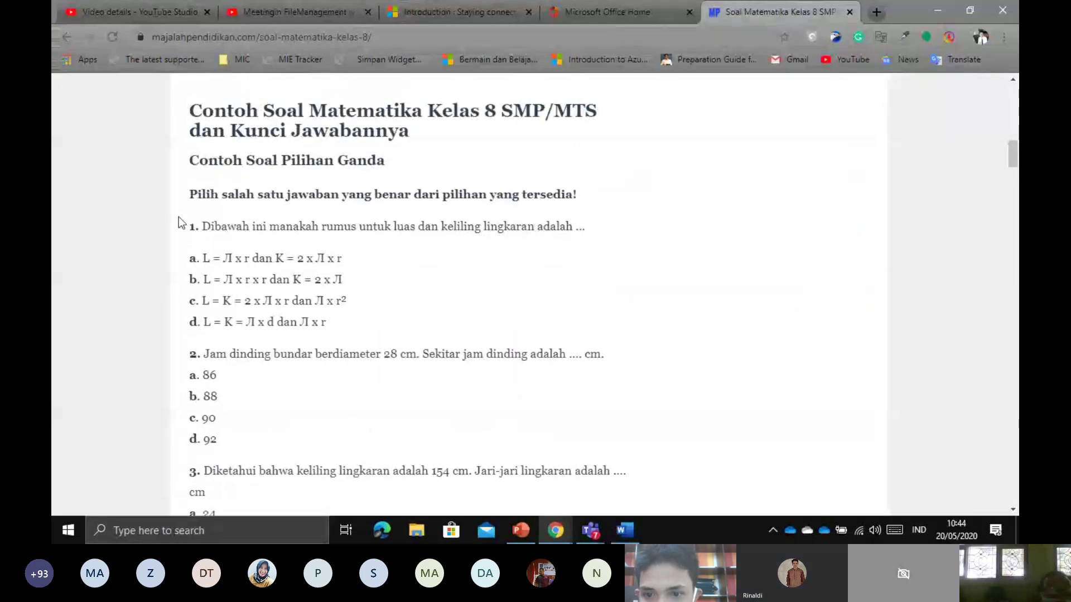
pyautogui.moveTo(178, 217); pyautogui.dragTo(303, 313)
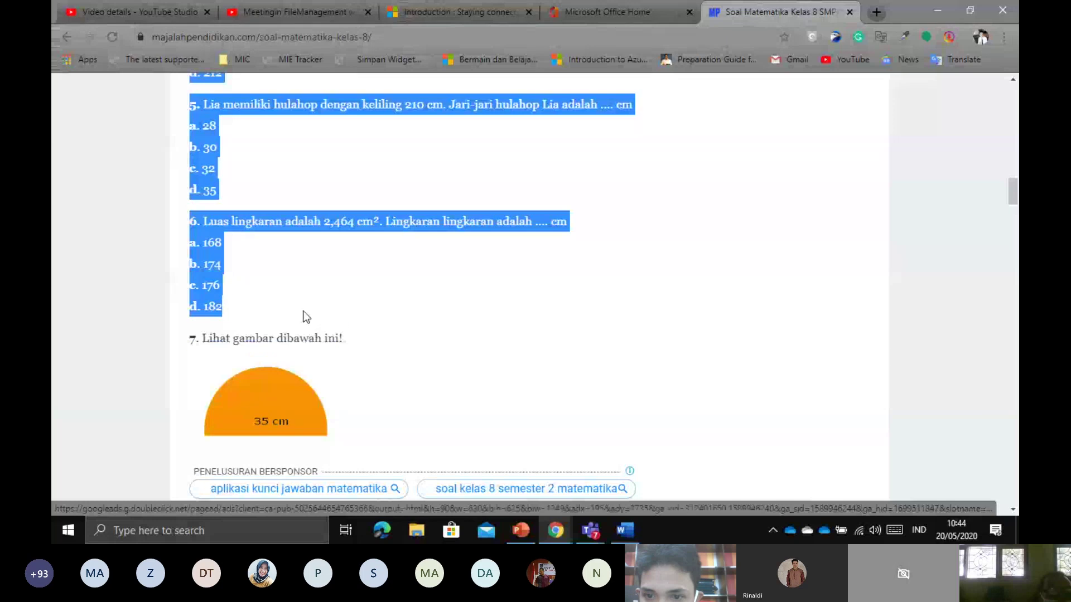
# Paste the six multiple-choice circle questions (options a–d) into Ujian Pertama and review them
pyautogui.click(946, 12)
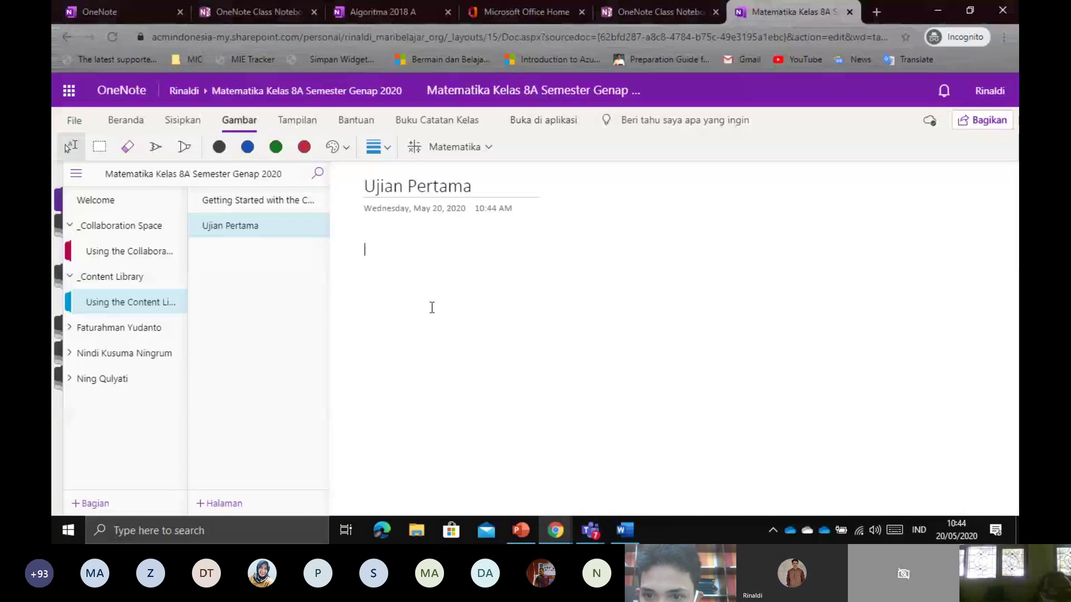
pyautogui.hotkey('ctrl', 'v')
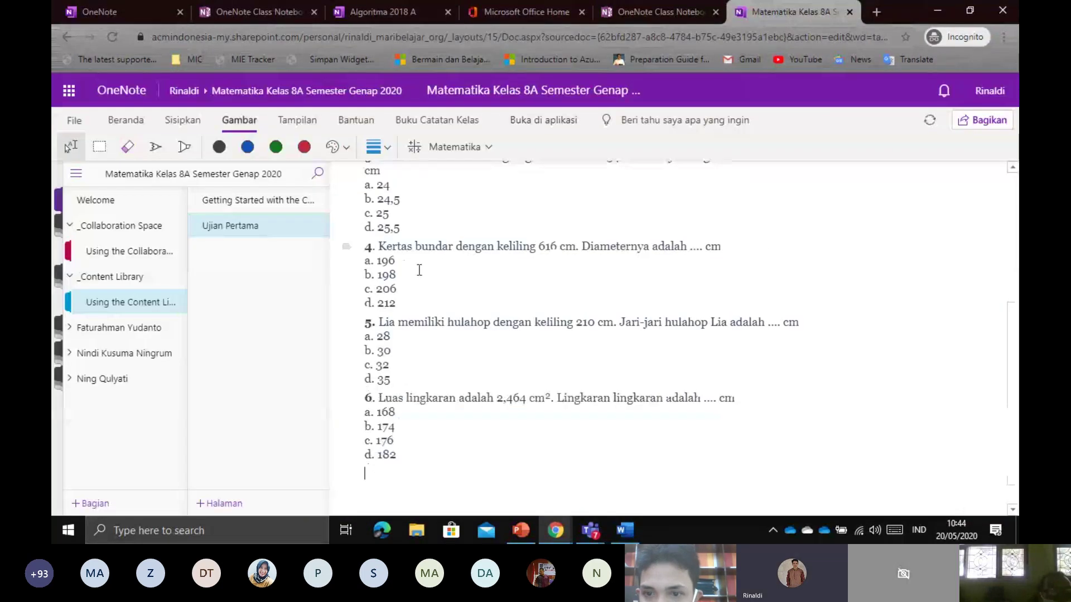
pyautogui.scroll(10, 488, 345)
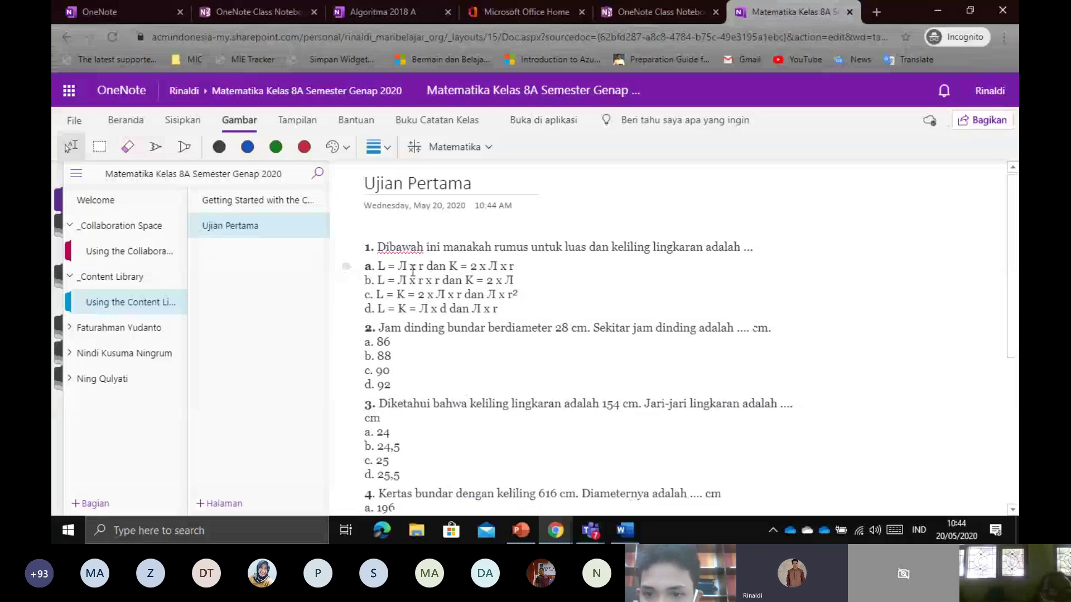
pyautogui.scroll(-1, 413, 272)
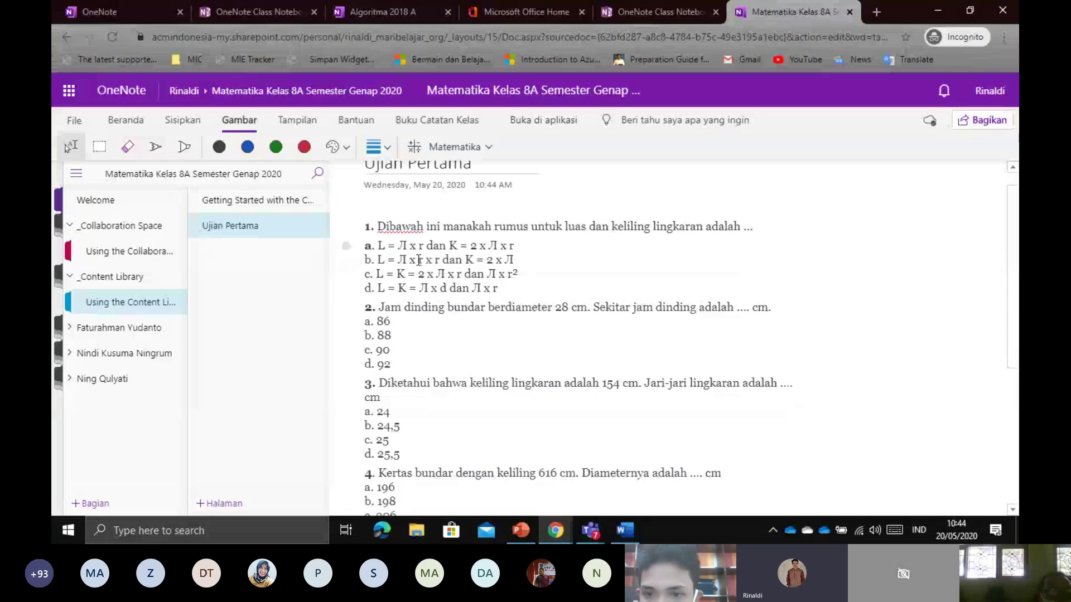
pyautogui.moveTo(366, 222); pyautogui.dragTo(400, 426)
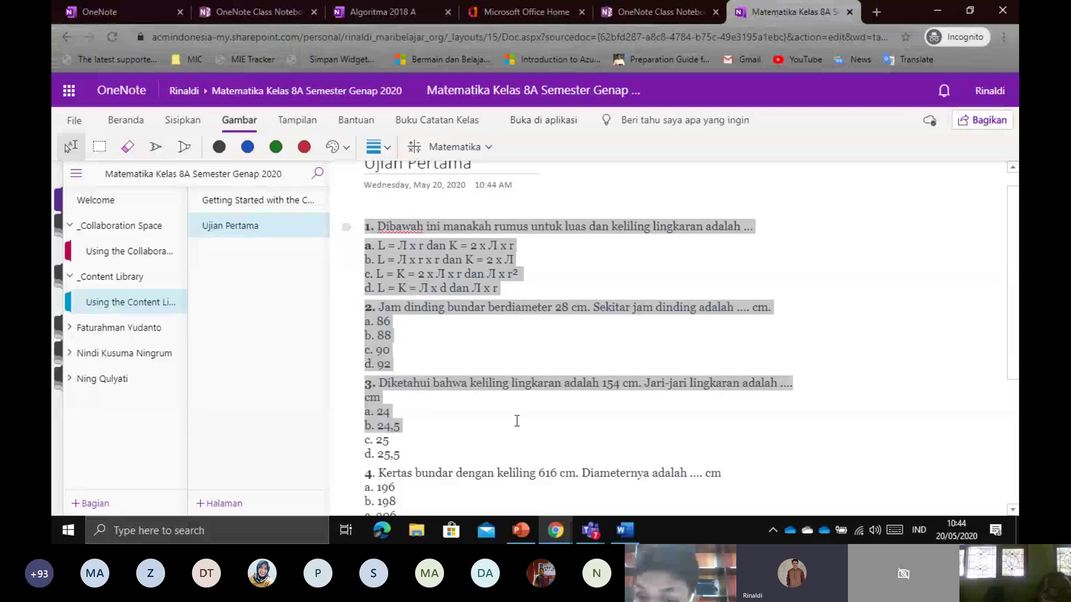
pyautogui.click(517, 411)
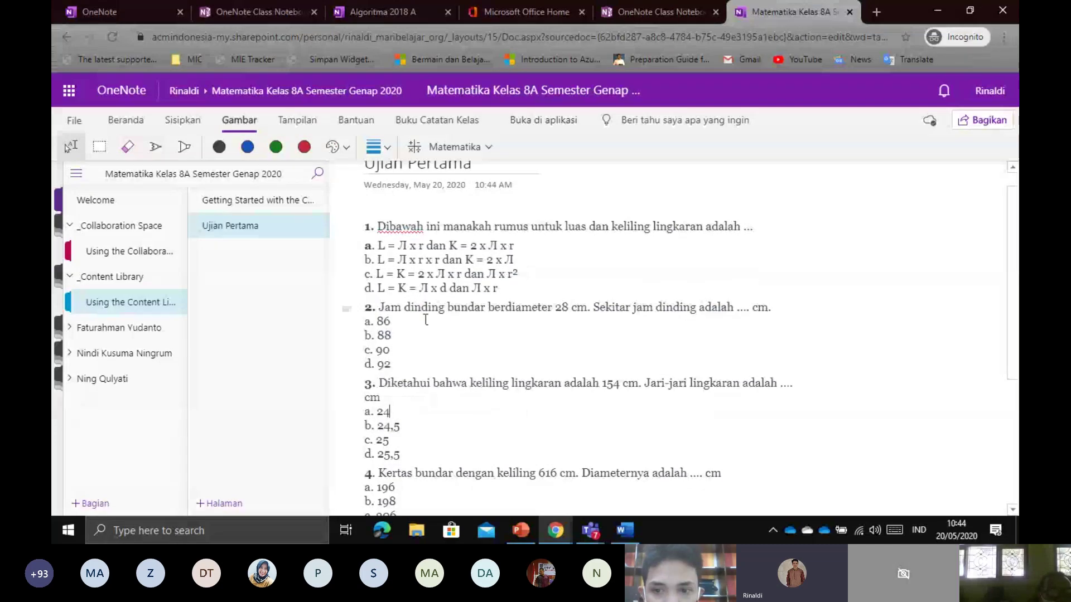
pyautogui.scroll(-3, 426, 318)
pyautogui.scroll(-1, 427, 313)
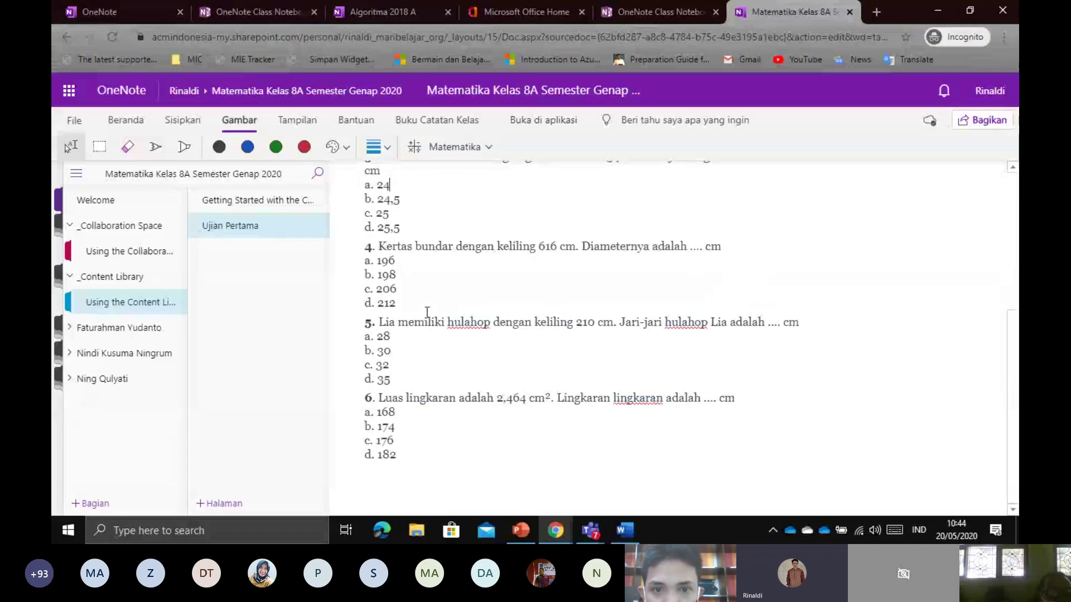
pyautogui.scroll(4, 435, 272)
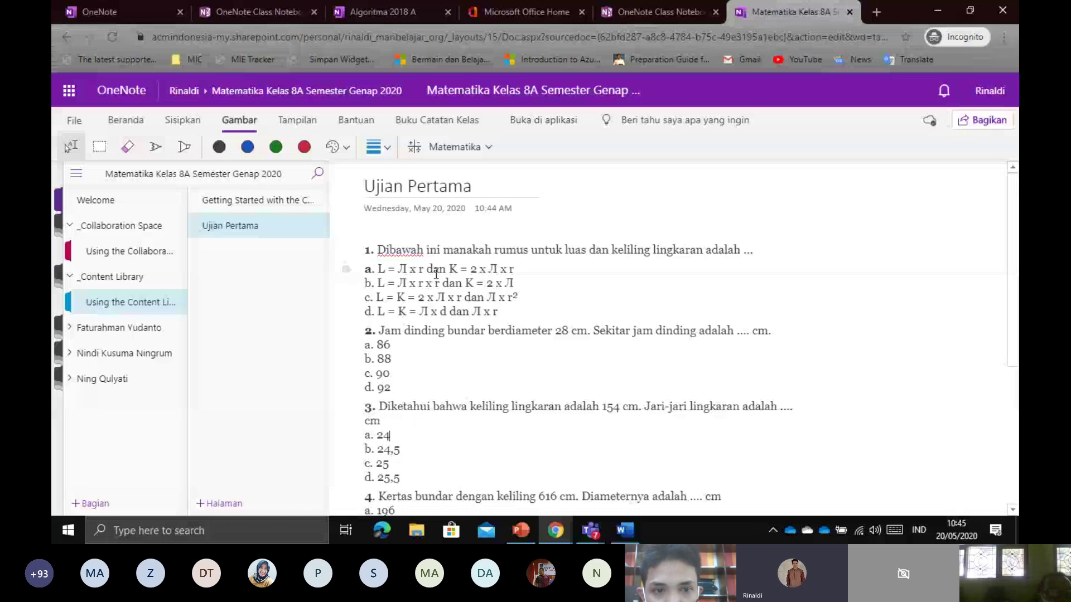
pyautogui.scroll(-4, 474, 285)
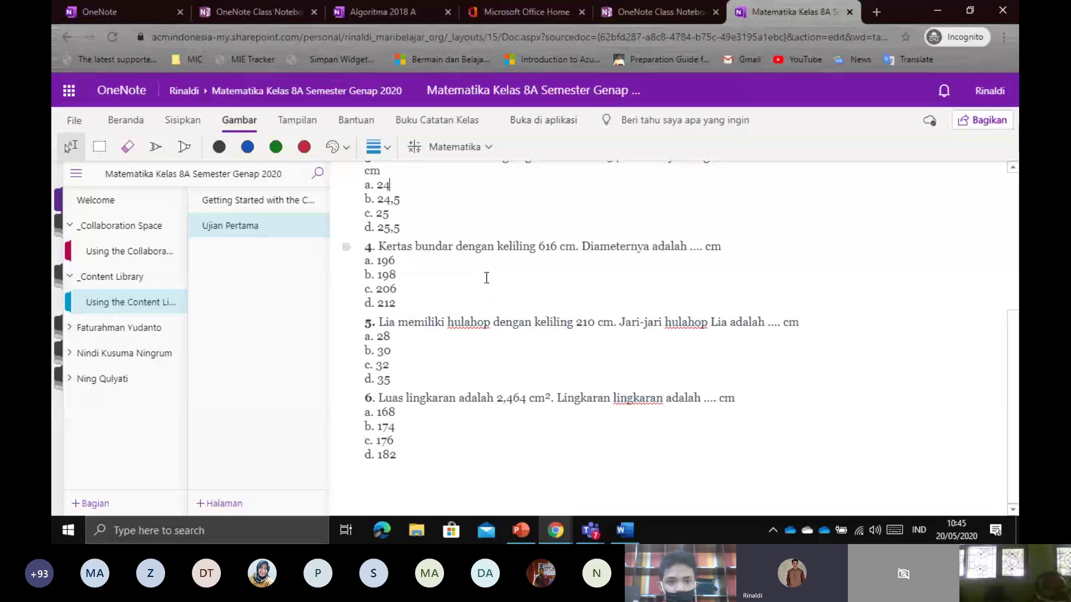
pyautogui.scroll(4, 502, 277)
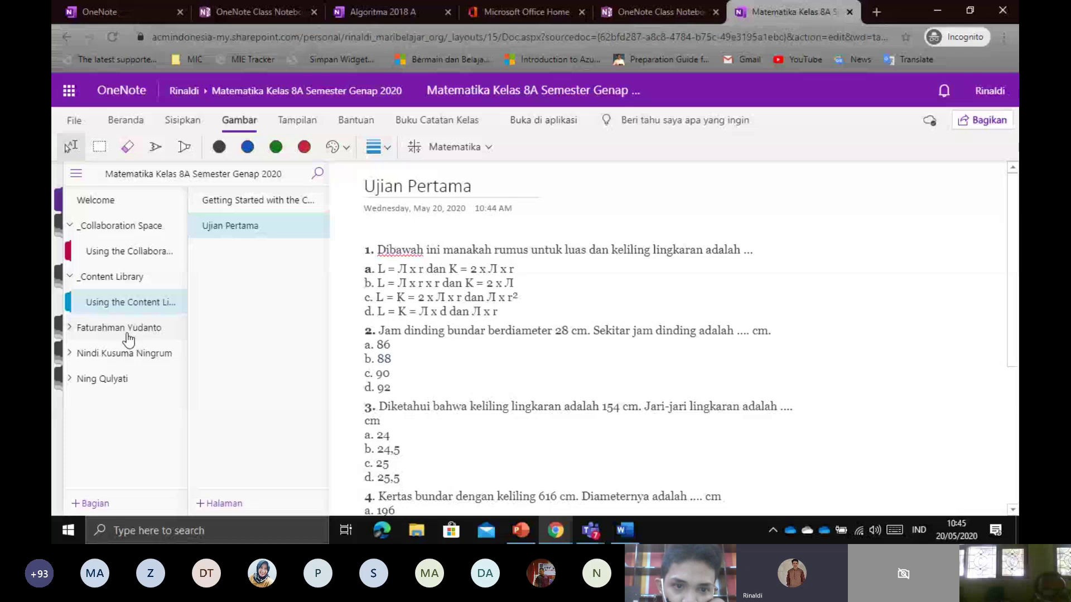
# Annotate the student section groups in the navigation pane with on-screen highlight strokes
pyautogui.hotkey('ctrl', '1')
pyautogui.click(96, 315)
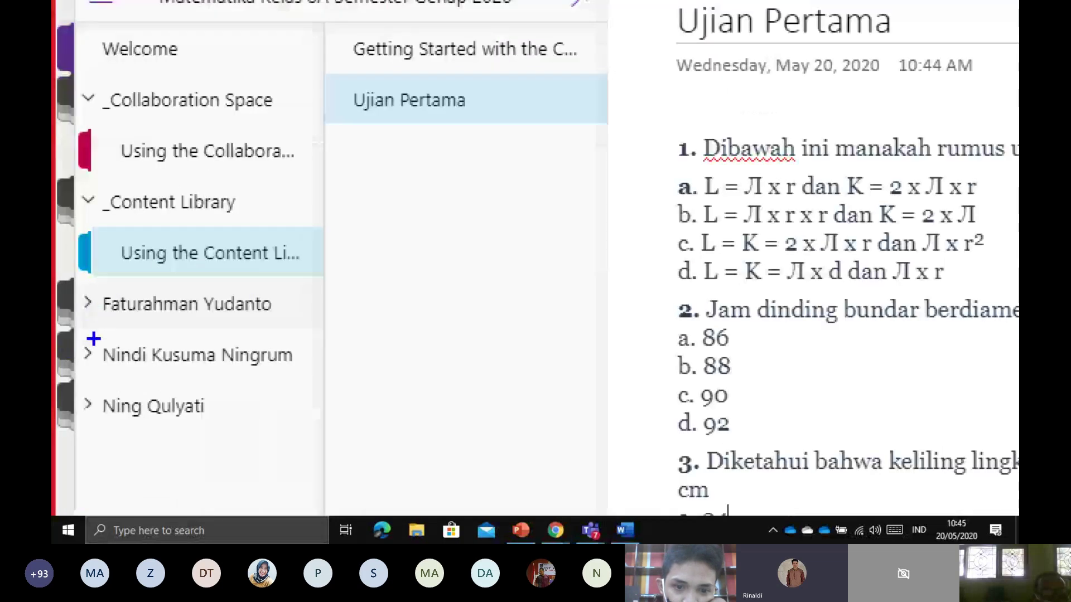
pyautogui.moveTo(94, 339); pyautogui.dragTo(341, 330)
pyautogui.moveTo(116, 384); pyautogui.dragTo(260, 381)
pyautogui.moveTo(64, 427); pyautogui.dragTo(217, 430)
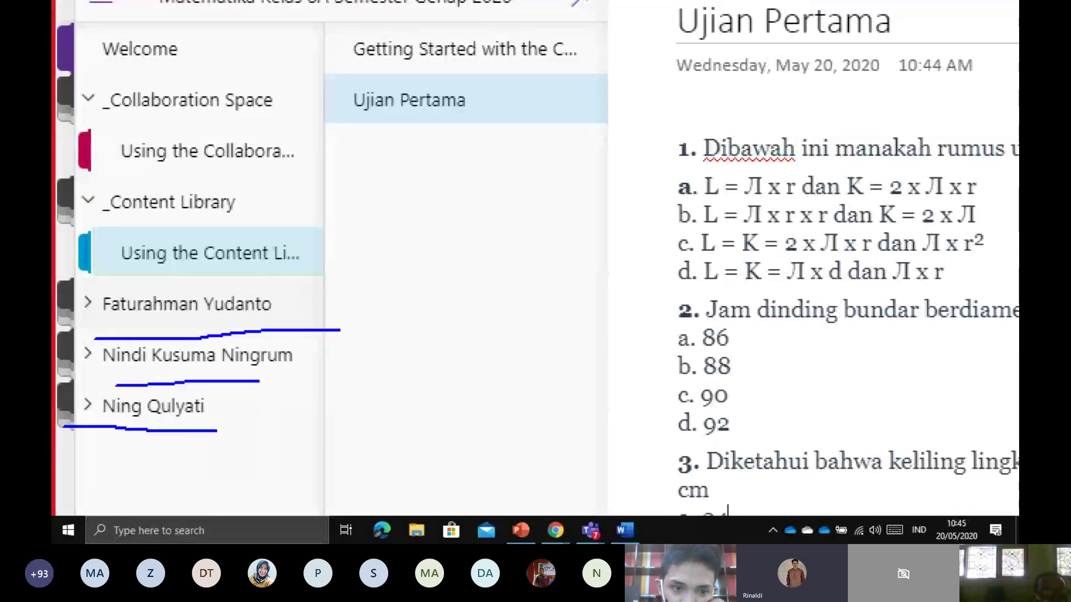
pyautogui.press('Escape')
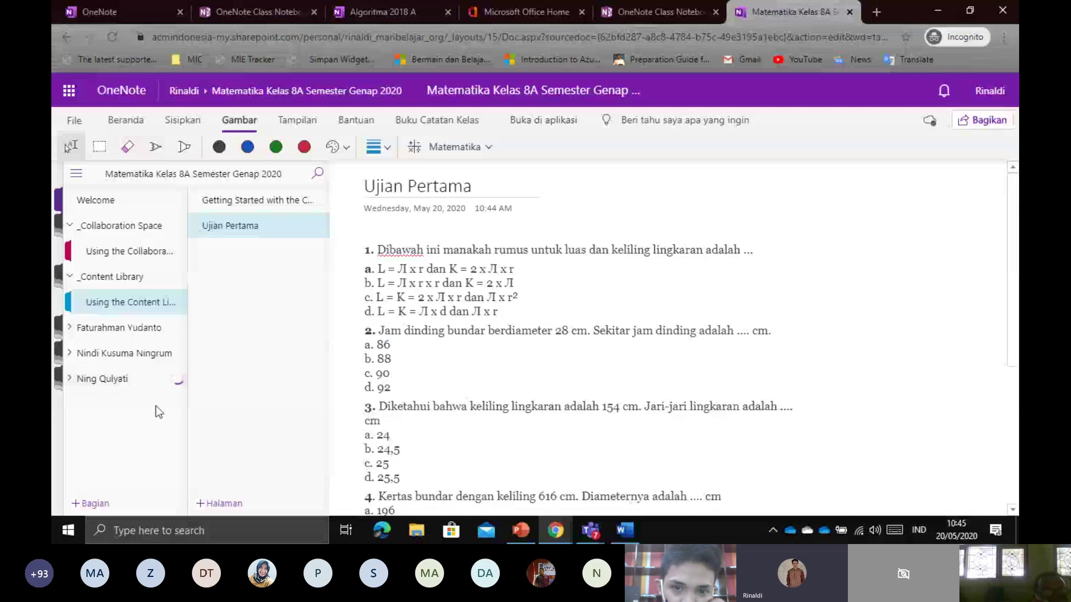
pyautogui.hotkey('ctrl', '1')
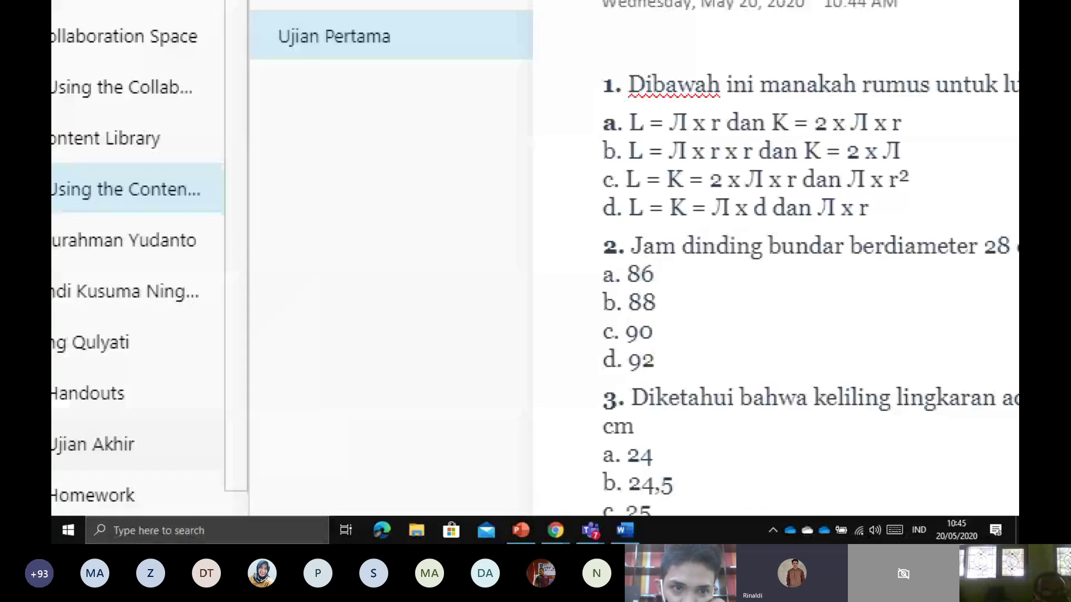
pyautogui.press('Escape')
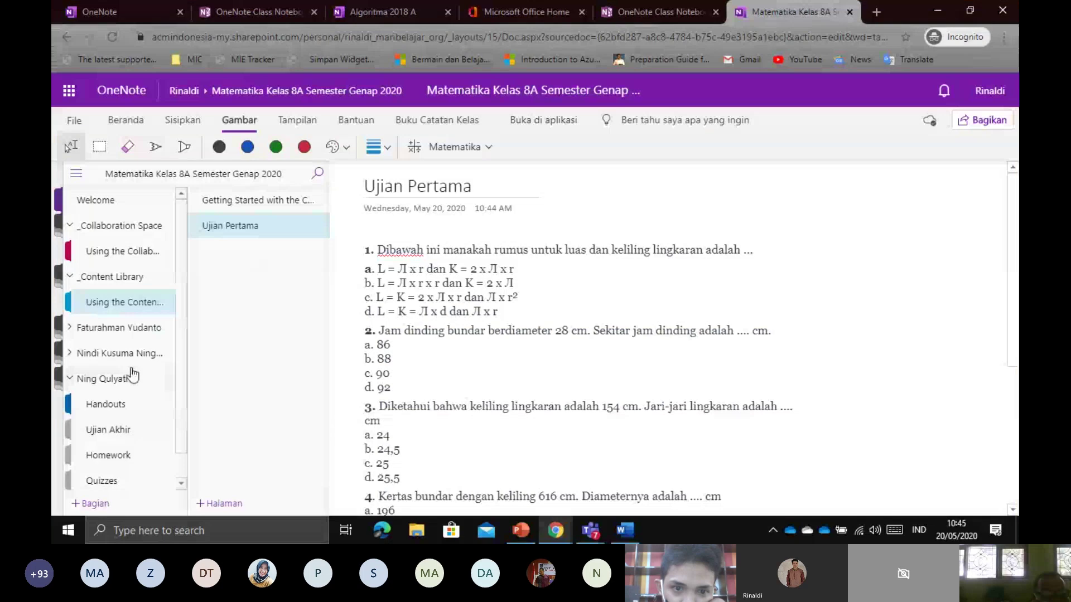
pyautogui.scroll(-1, 129, 379)
# Annotate further down the list of student section groups with more highlight strokes
pyautogui.hotkey('ctrl', '1')
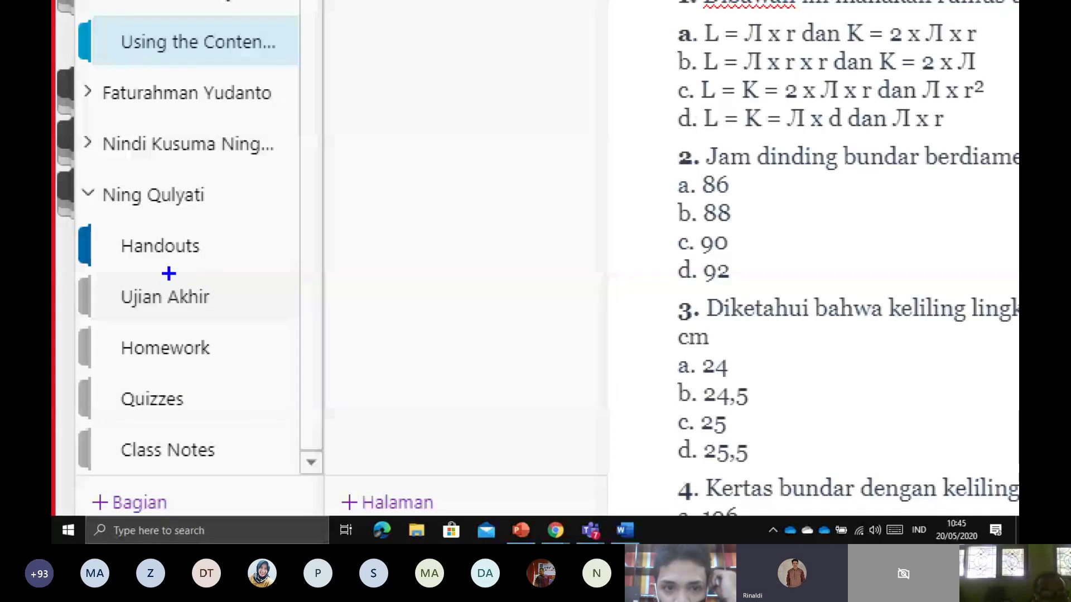
pyautogui.moveTo(111, 273); pyautogui.dragTo(237, 261)
pyautogui.moveTo(126, 325); pyautogui.dragTo(191, 325)
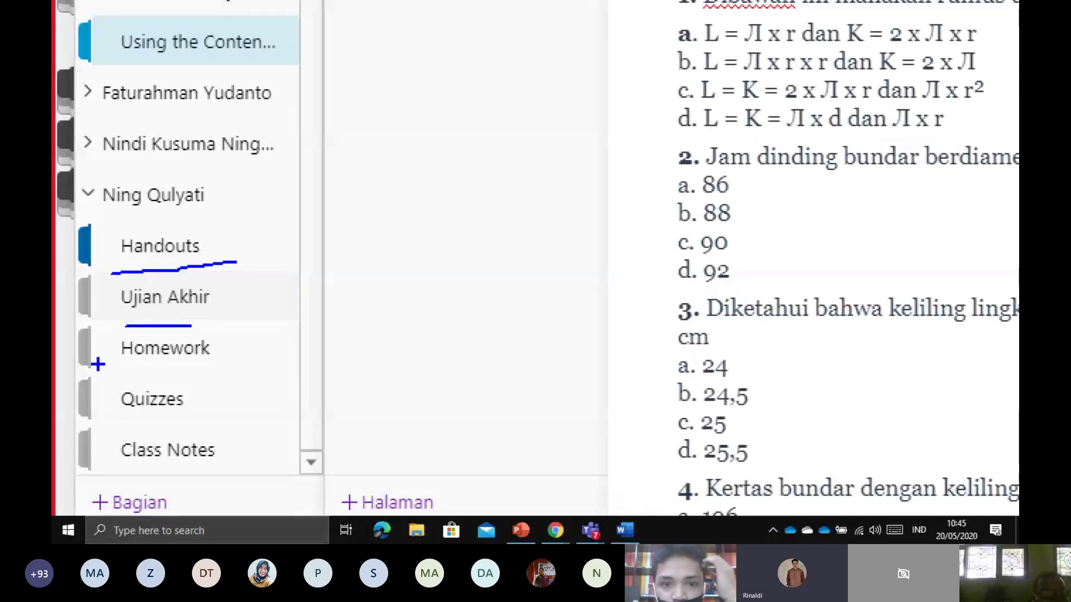
pyautogui.moveTo(102, 365); pyautogui.dragTo(202, 364)
pyautogui.moveTo(106, 442); pyautogui.dragTo(184, 434)
pyautogui.moveTo(132, 467); pyautogui.dragTo(216, 469)
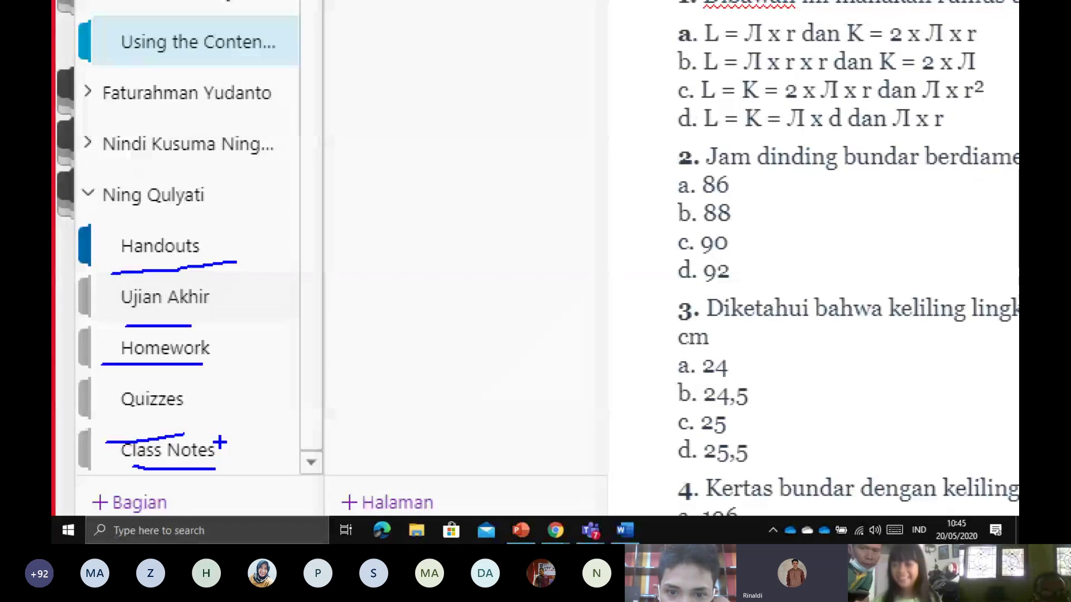
pyautogui.moveTo(97, 220); pyautogui.dragTo(190, 216)
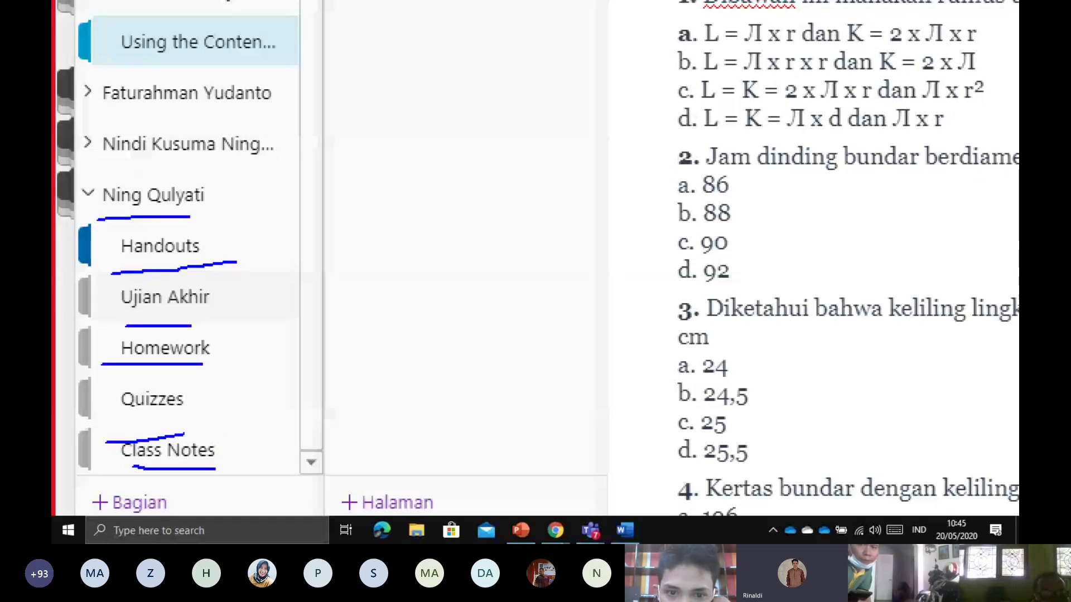
pyautogui.moveTo(89, 178); pyautogui.dragTo(98, 219)
pyautogui.moveTo(87, 178); pyautogui.dragTo(85, 229)
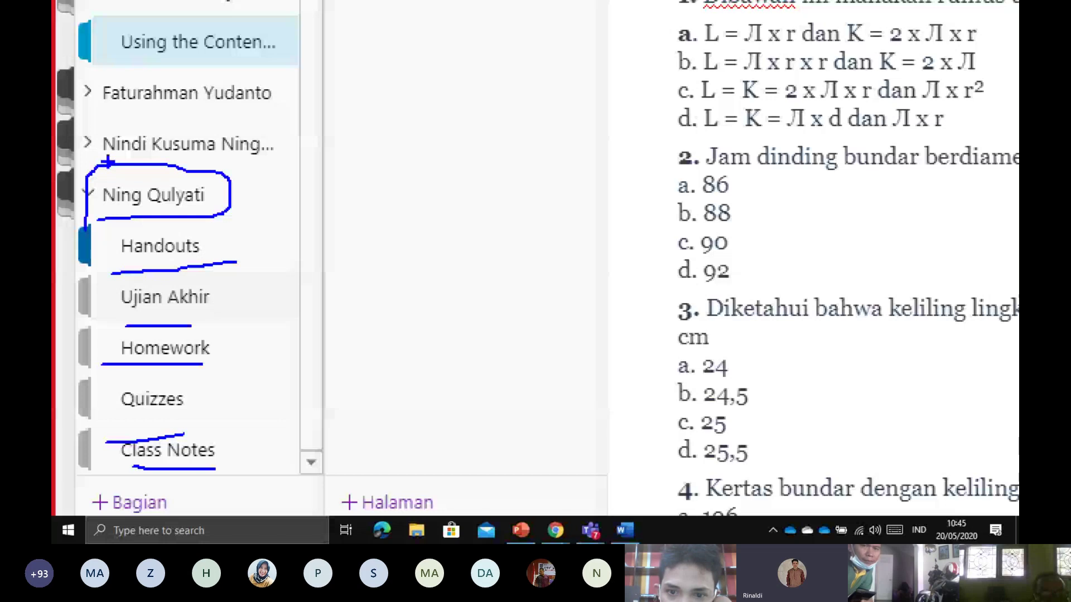
pyautogui.moveTo(108, 161)
pyautogui.mouseDown()
pyautogui.moveTo(256, 113)
pyautogui.moveTo(92, 166)
pyautogui.mouseUp()
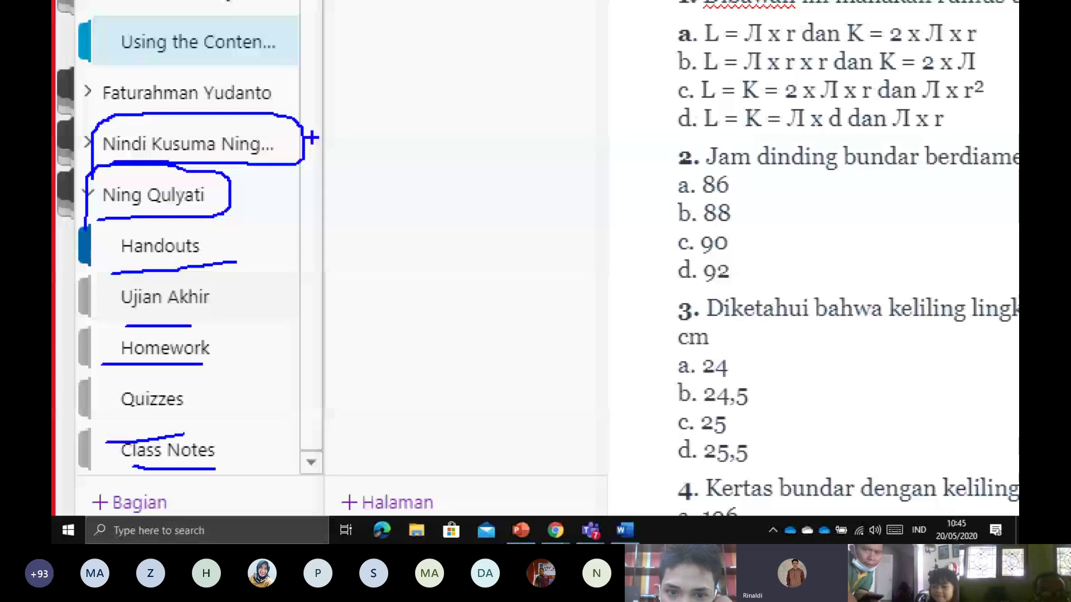
pyautogui.moveTo(121, 106)
pyautogui.mouseDown()
pyautogui.moveTo(277, 99)
pyautogui.moveTo(101, 81)
pyautogui.mouseUp()
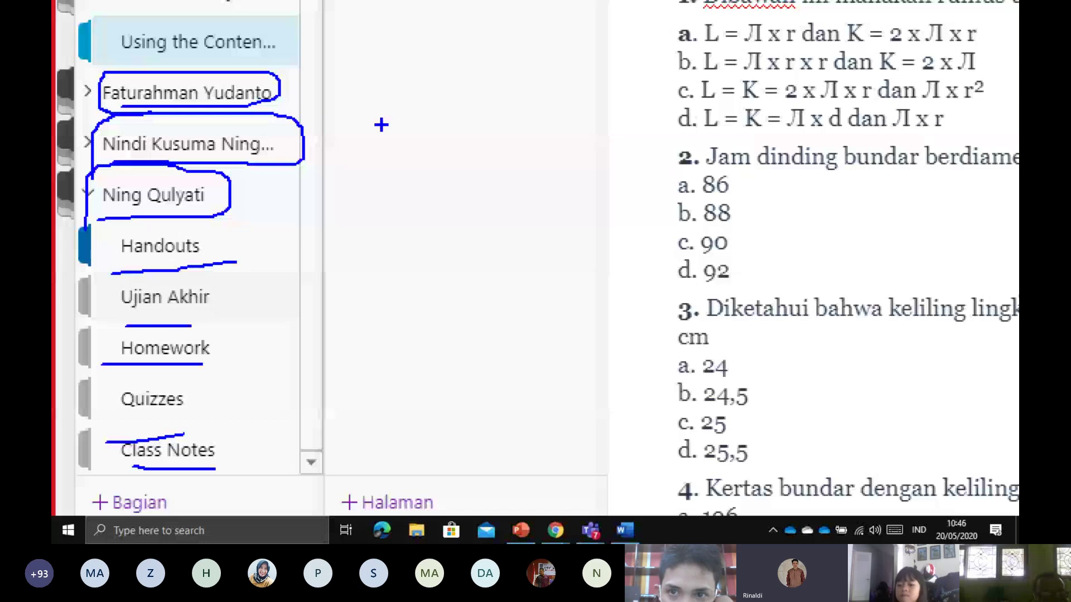
pyautogui.scroll(-1, 381, 125)
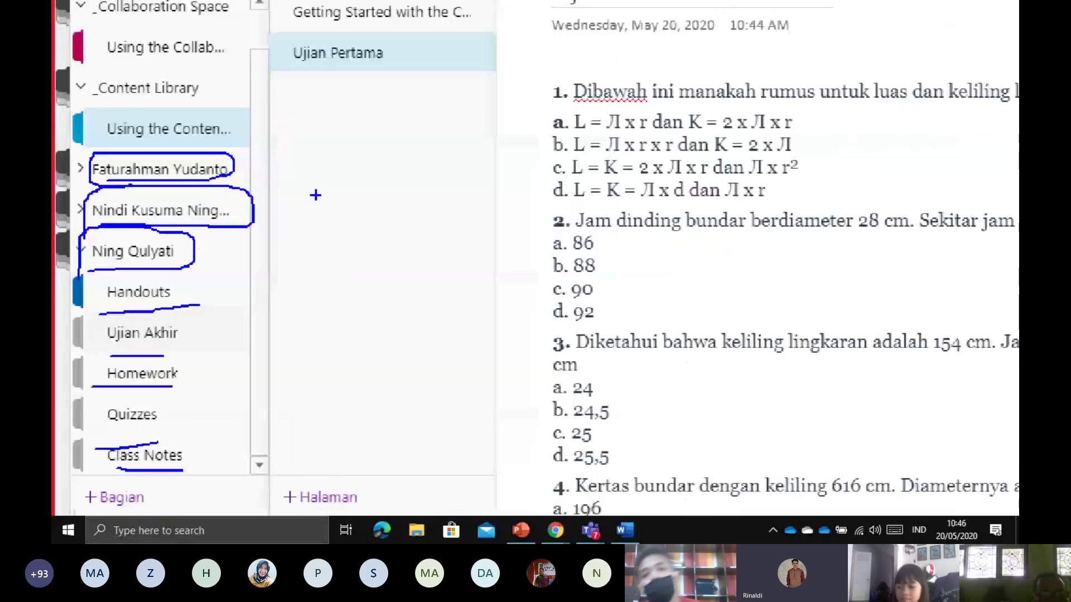
pyautogui.press('Escape')
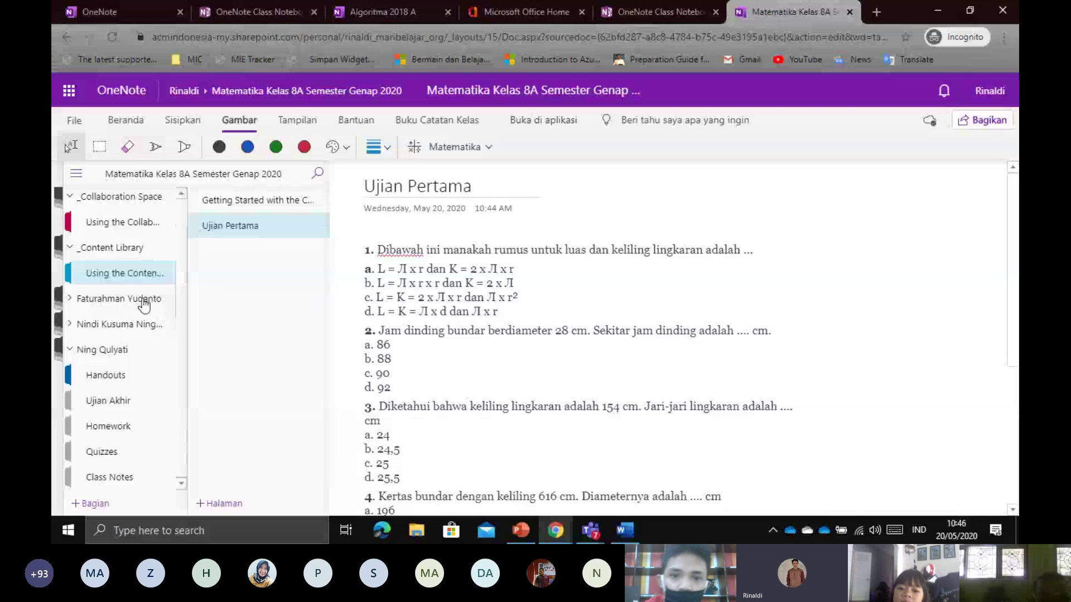
# Collapse and re-expand the last student's section group, then mark its Class Notes section
pyautogui.click(71, 350)
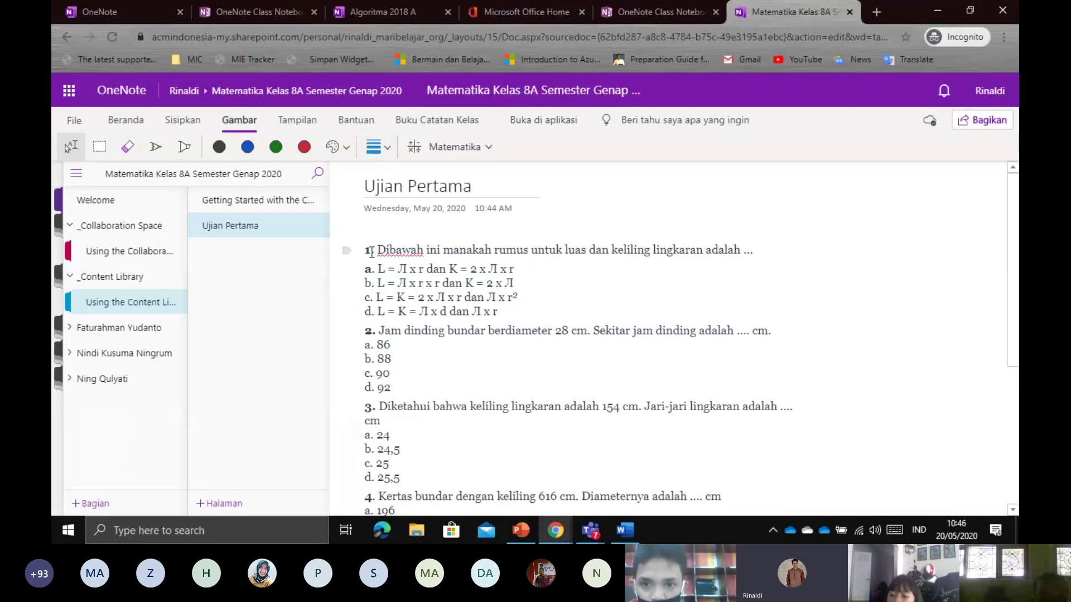
pyautogui.click(106, 379)
pyautogui.scroll(-1, 116, 382)
pyautogui.hotkey('ctrl', '1')
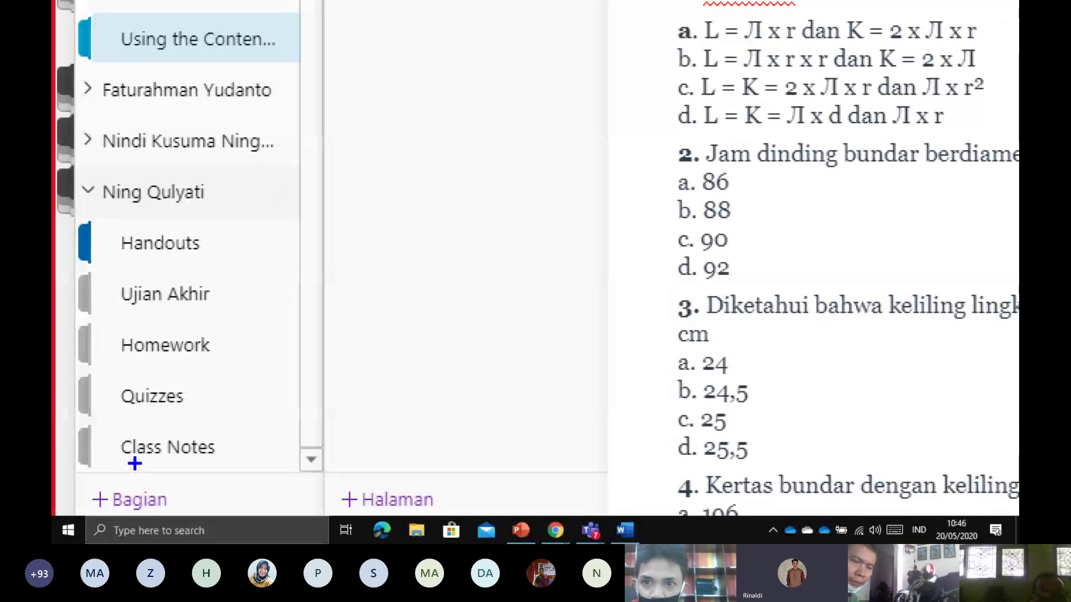
pyautogui.moveTo(99, 462); pyautogui.dragTo(142, 463)
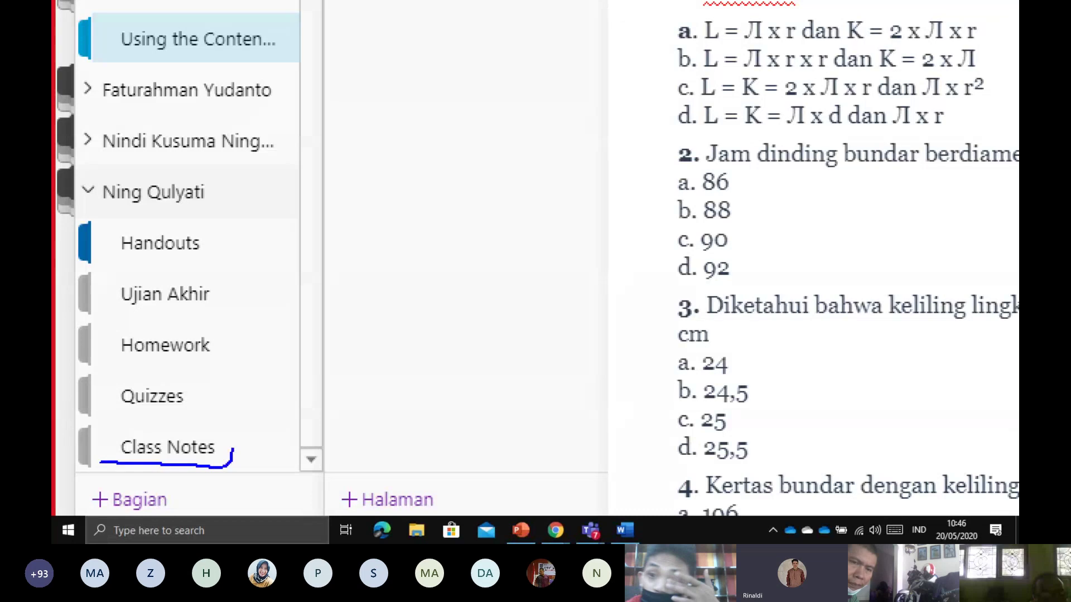
pyautogui.moveTo(233, 449)
pyautogui.mouseDown()
pyautogui.moveTo(163, 408)
pyautogui.moveTo(106, 460)
pyautogui.mouseUp()
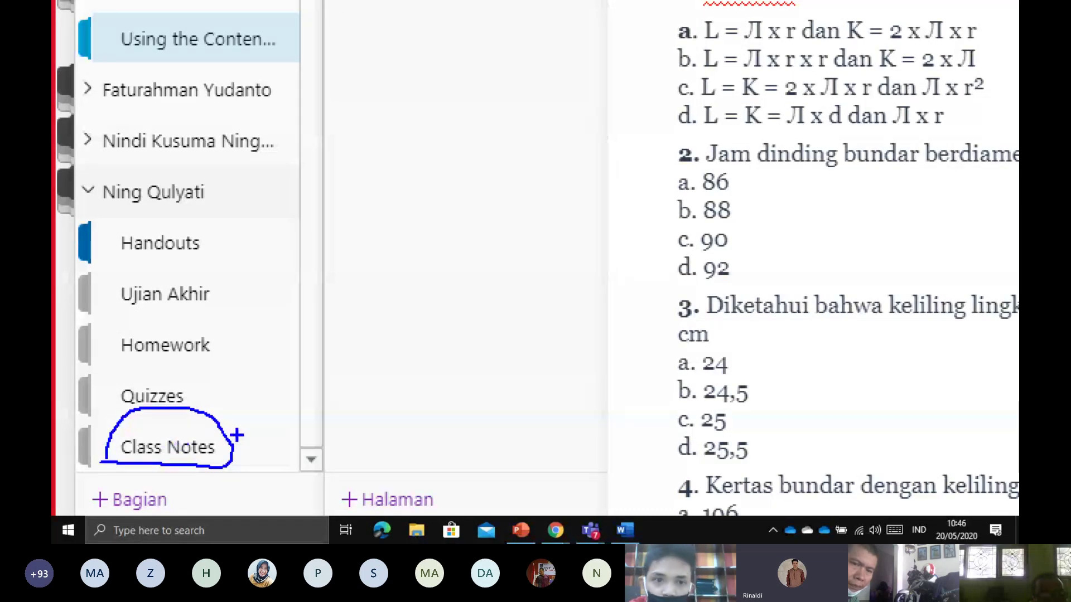
pyautogui.press('Escape')
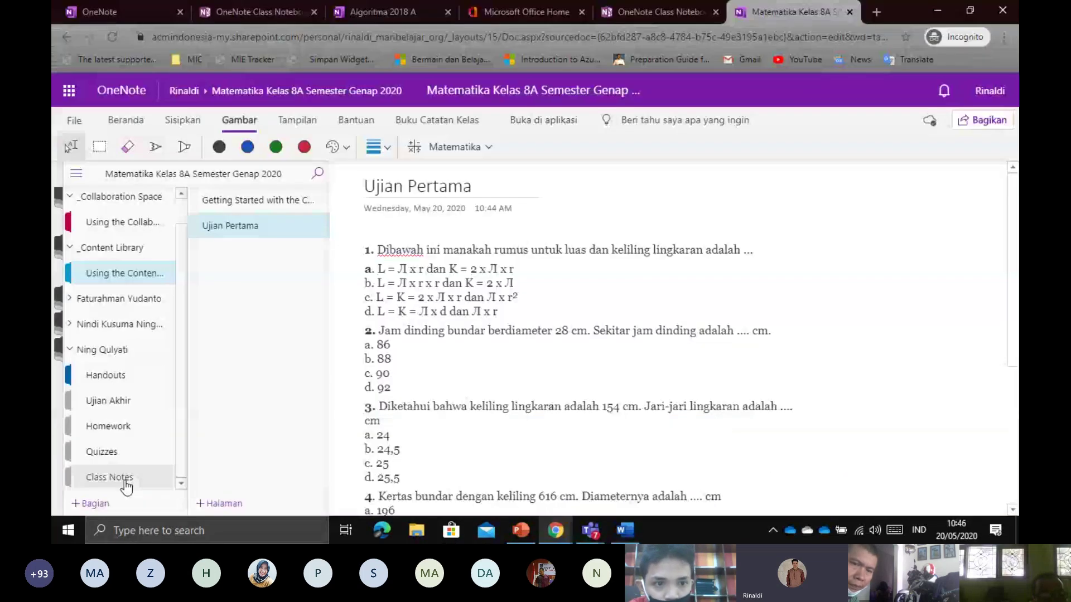
# In the student's Class Notes section, title the new page 'Belajar Bahasa Inggris'
pyautogui.click(124, 479)
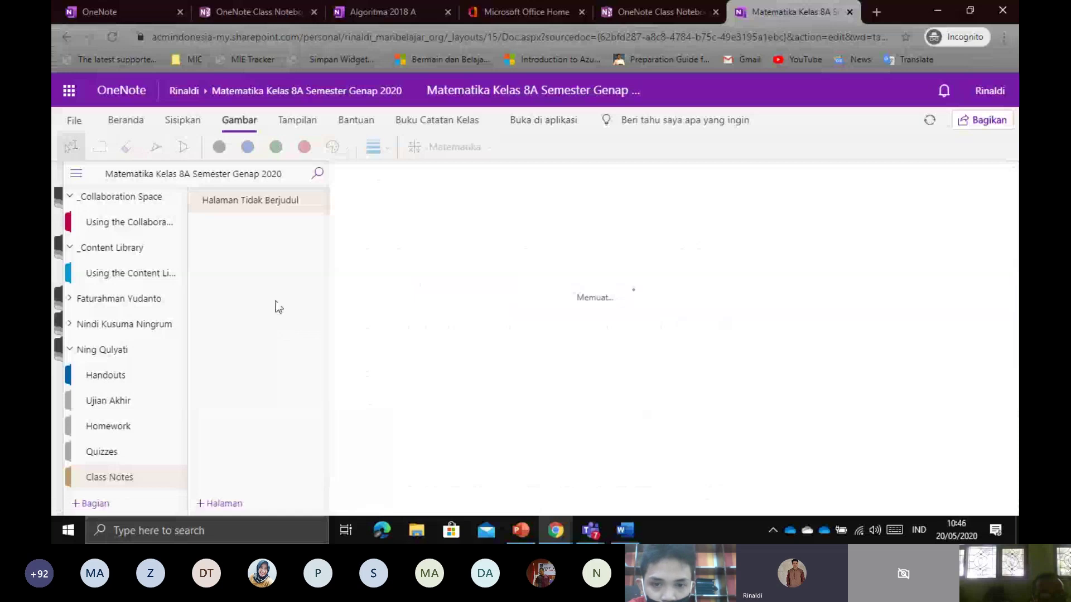
pyautogui.click(377, 193)
pyautogui.write('Bela')
pyautogui.write('jar ')
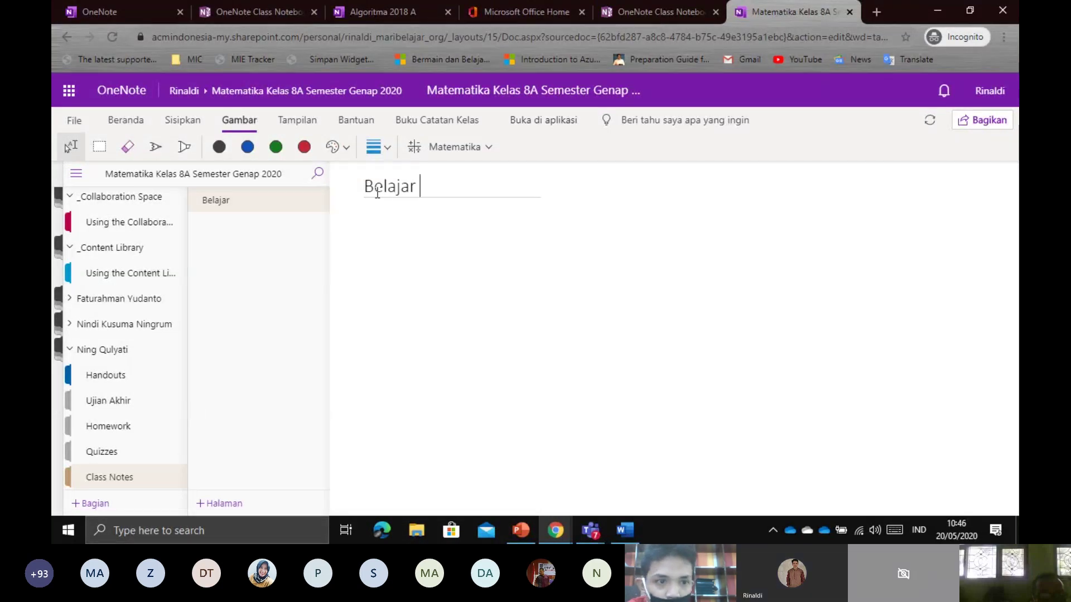
pyautogui.write('Bahasa ')
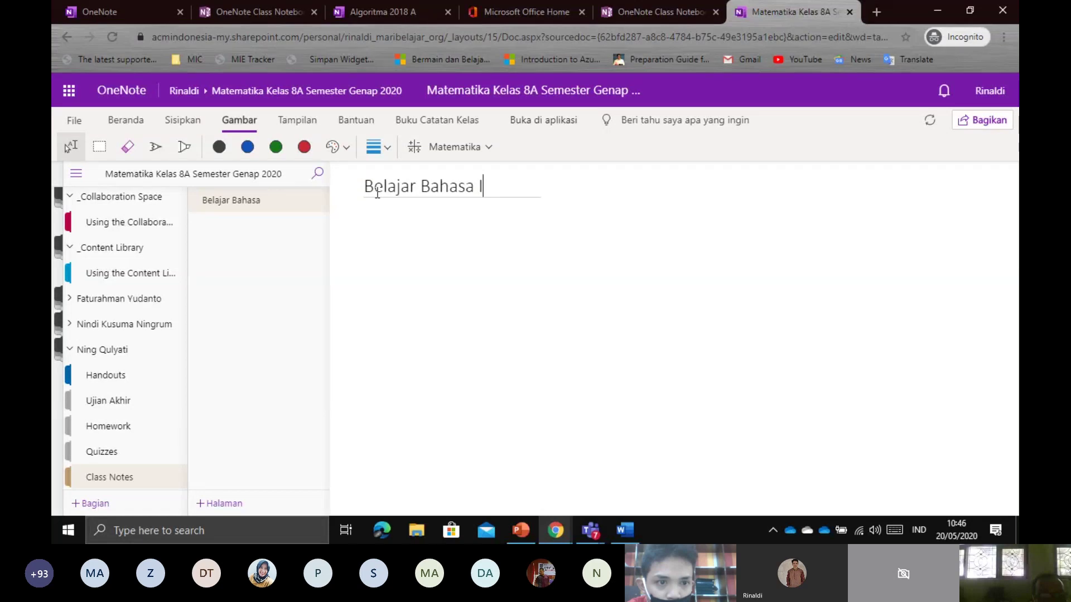
pyautogui.write('Inggris')
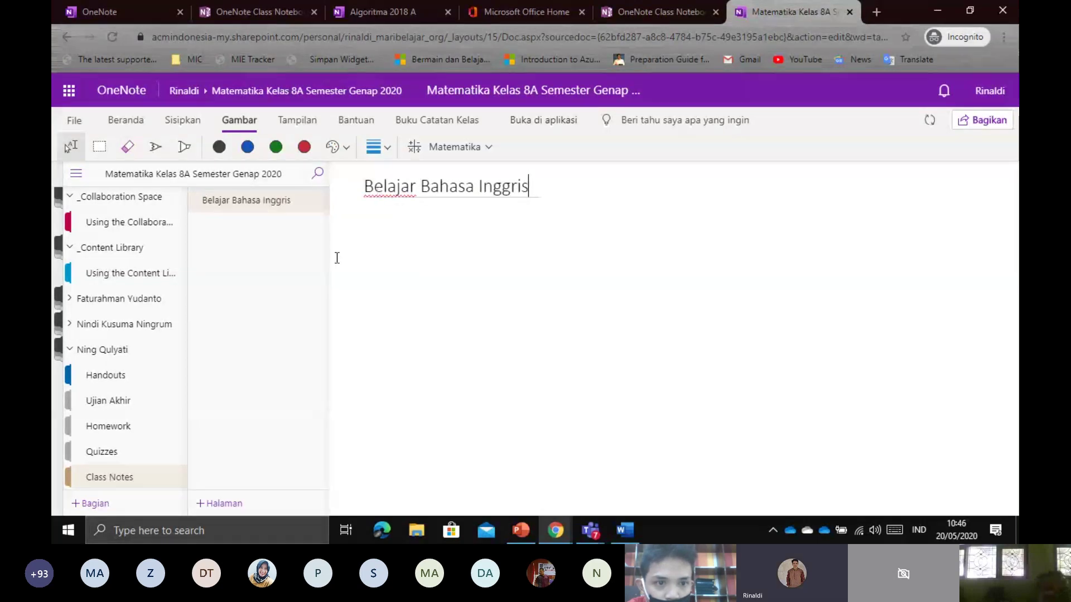
# Move into the page body and switch the ribbon through Sisipkan to Tampilan
pyautogui.press('Return')
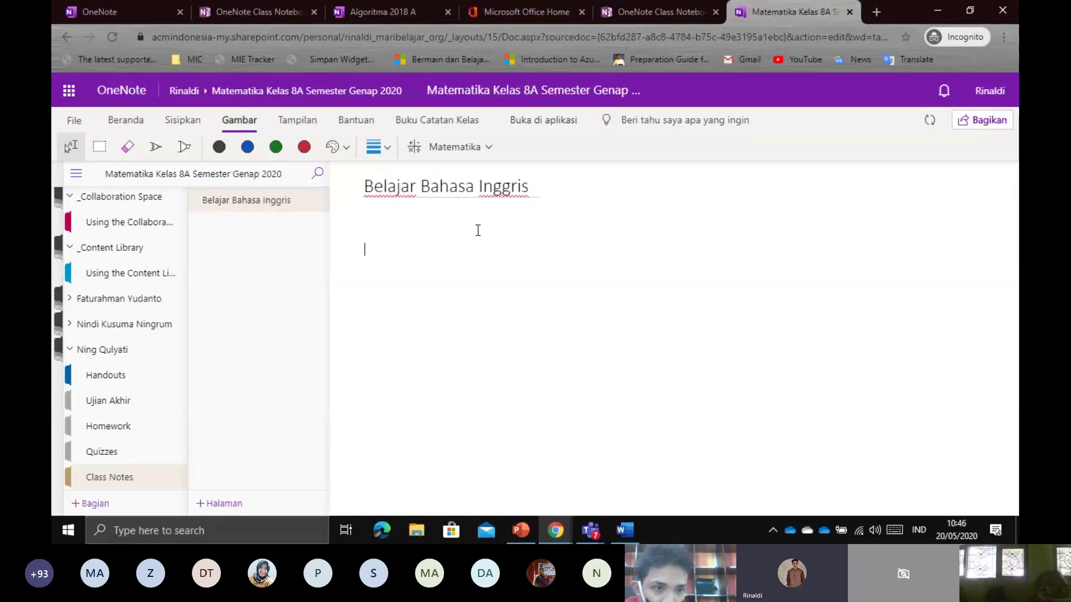
pyautogui.click(189, 121)
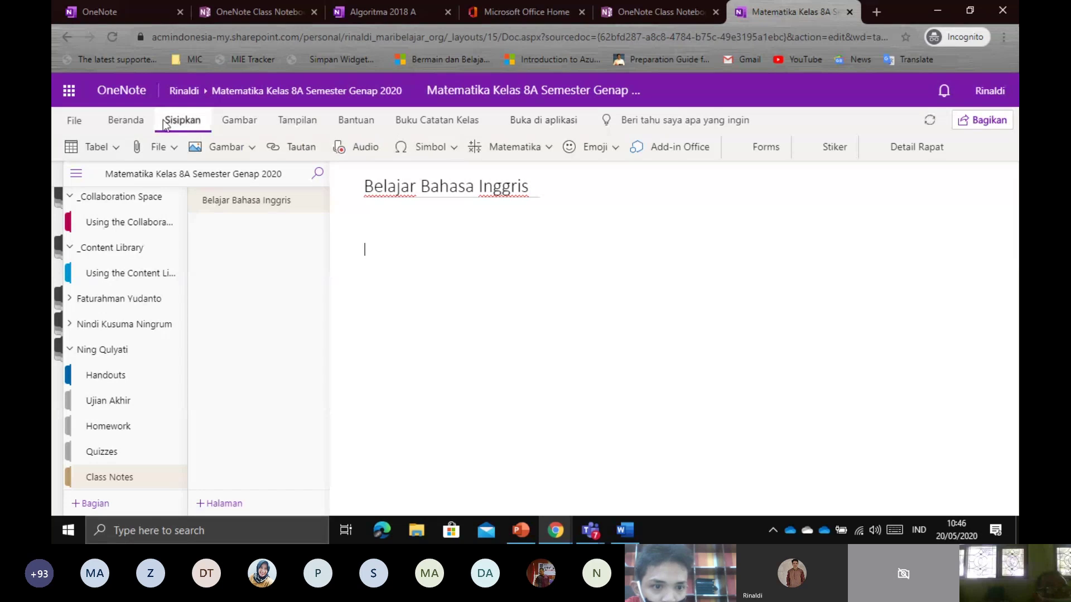
pyautogui.click(311, 120)
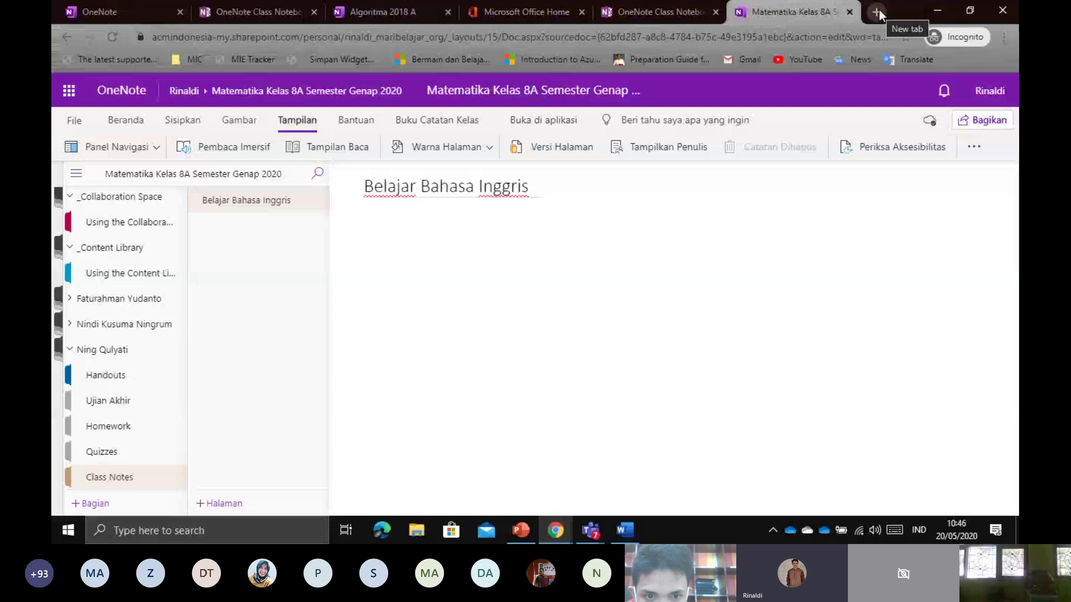
# Type 'This is my car' in the page body under the title
pyautogui.click(405, 226)
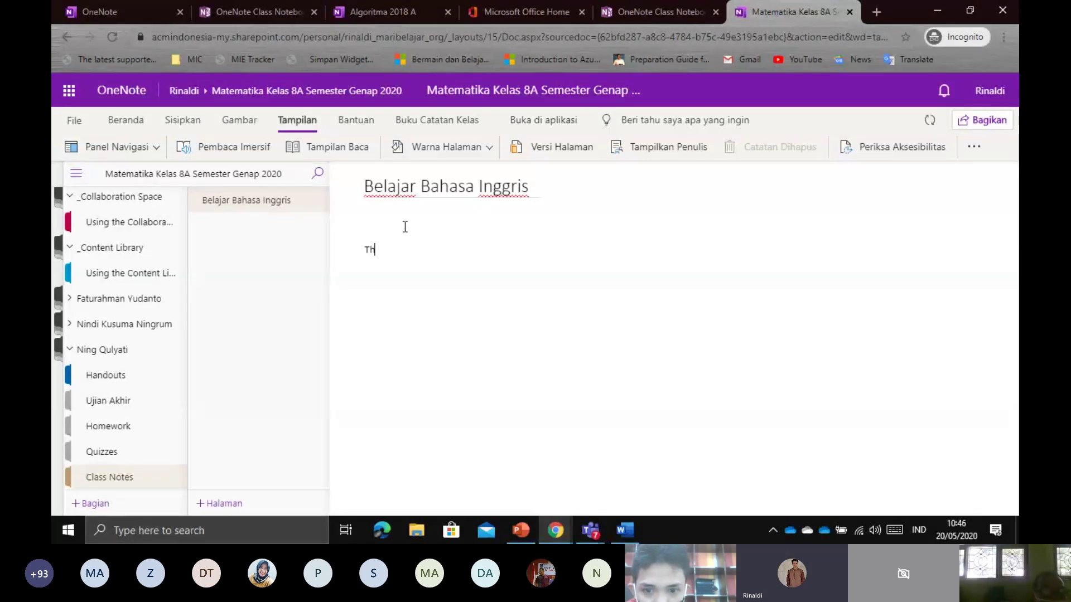
pyautogui.write('This ')
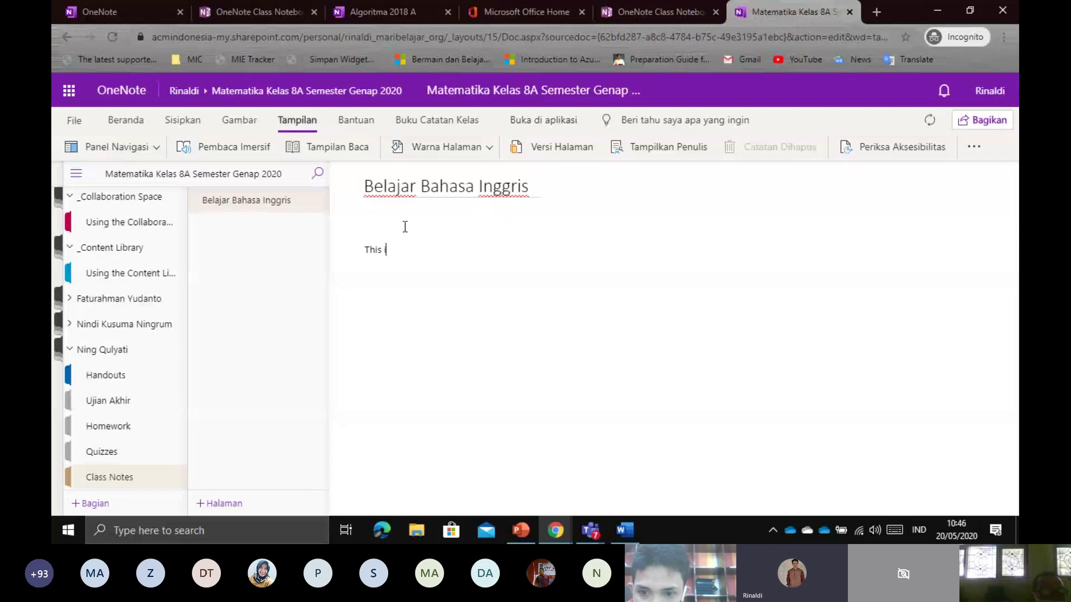
pyautogui.write('is my car')
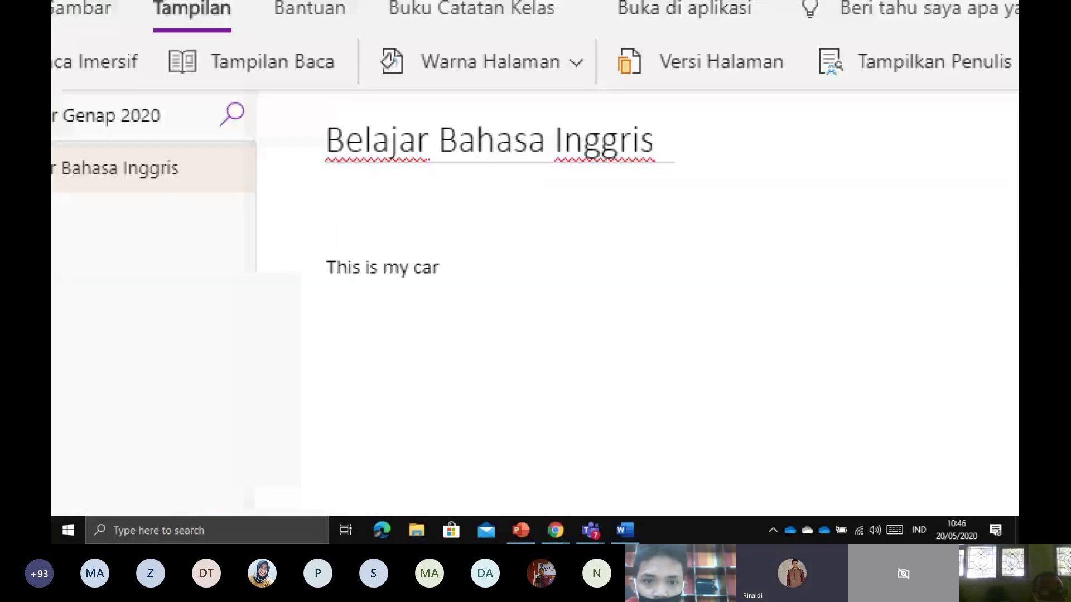
pyautogui.click(97, 530)
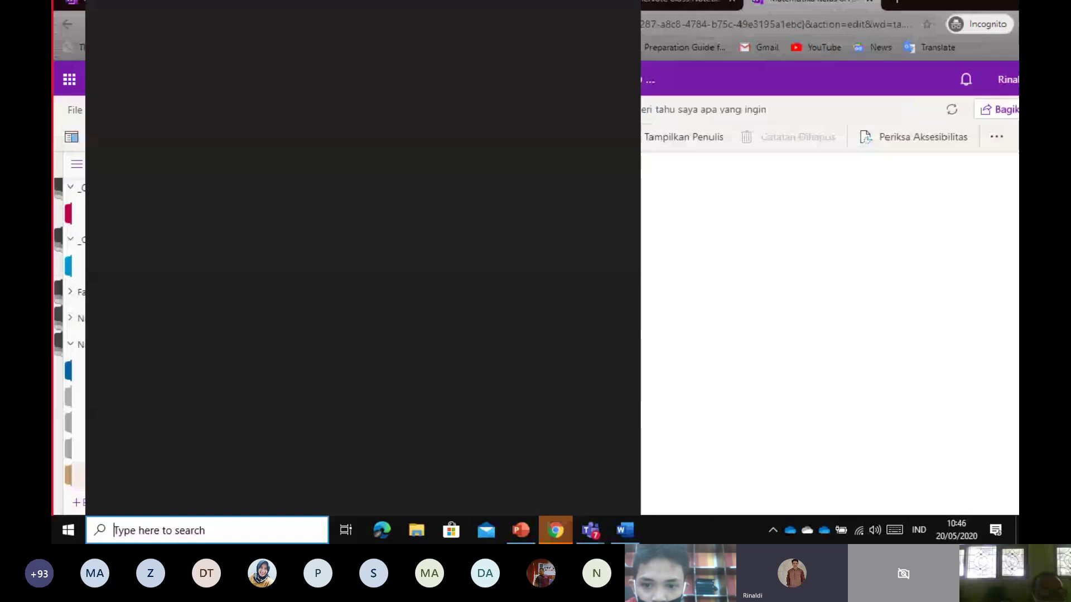
# Select the sentence 'This is my car' on the page
pyautogui.click(714, 334)
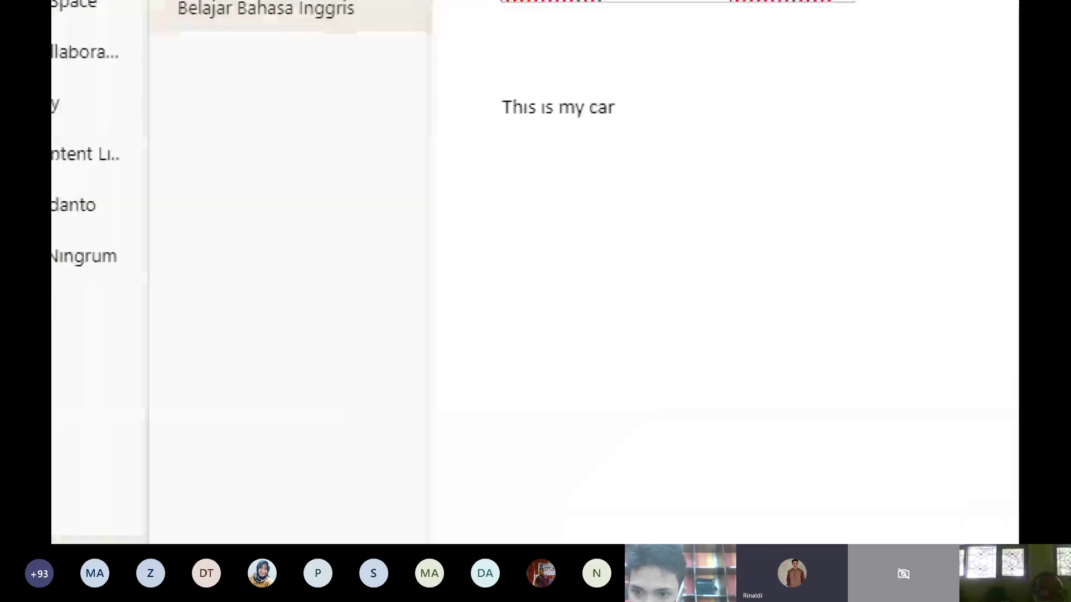
pyautogui.moveTo(75, 361); pyautogui.dragTo(95, 361)
pyautogui.moveTo(139, 318); pyautogui.dragTo(217, 317)
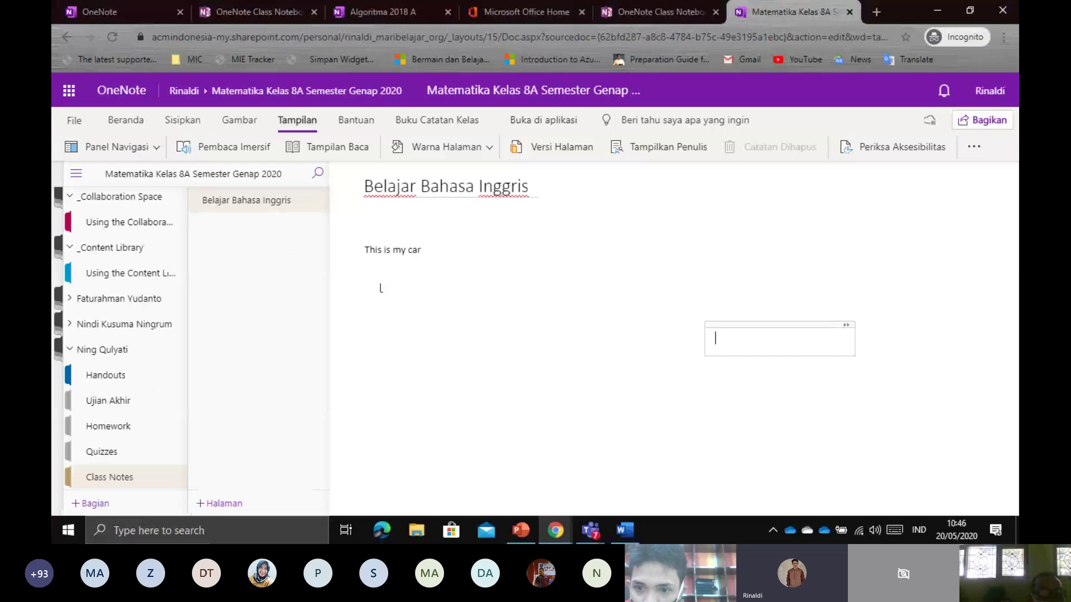
pyautogui.moveTo(430, 248); pyautogui.dragTo(364, 296)
pyautogui.click(365, 292)
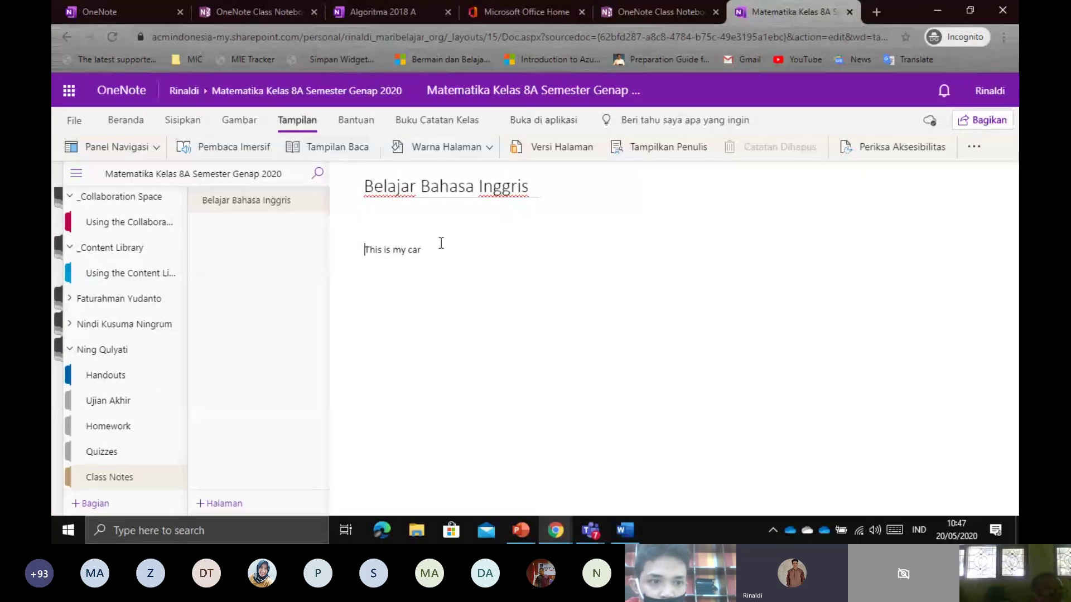
pyautogui.moveTo(439, 248); pyautogui.dragTo(363, 249)
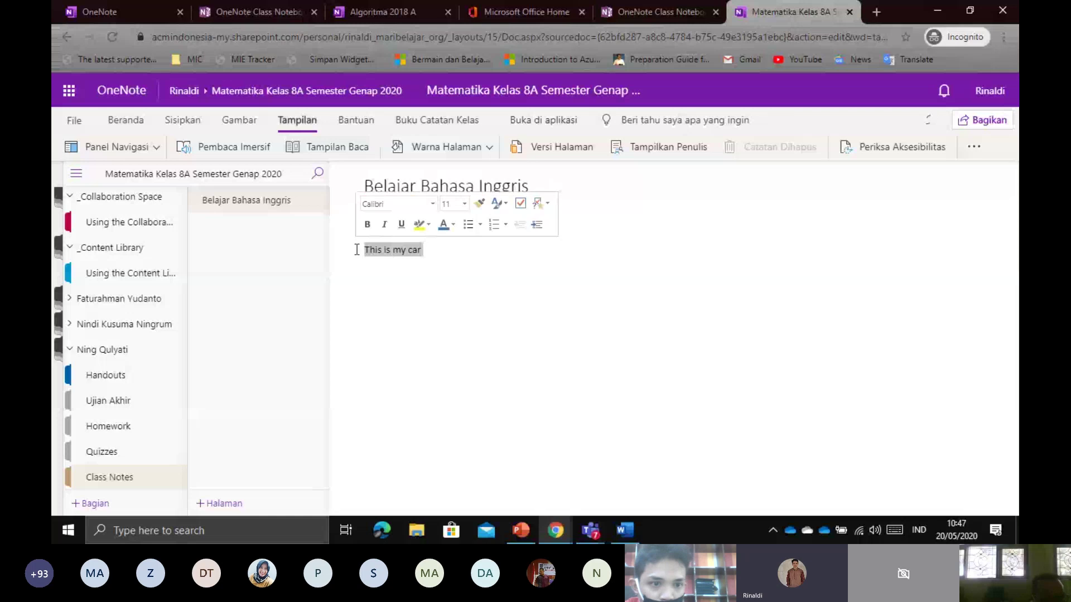
pyautogui.click(426, 254)
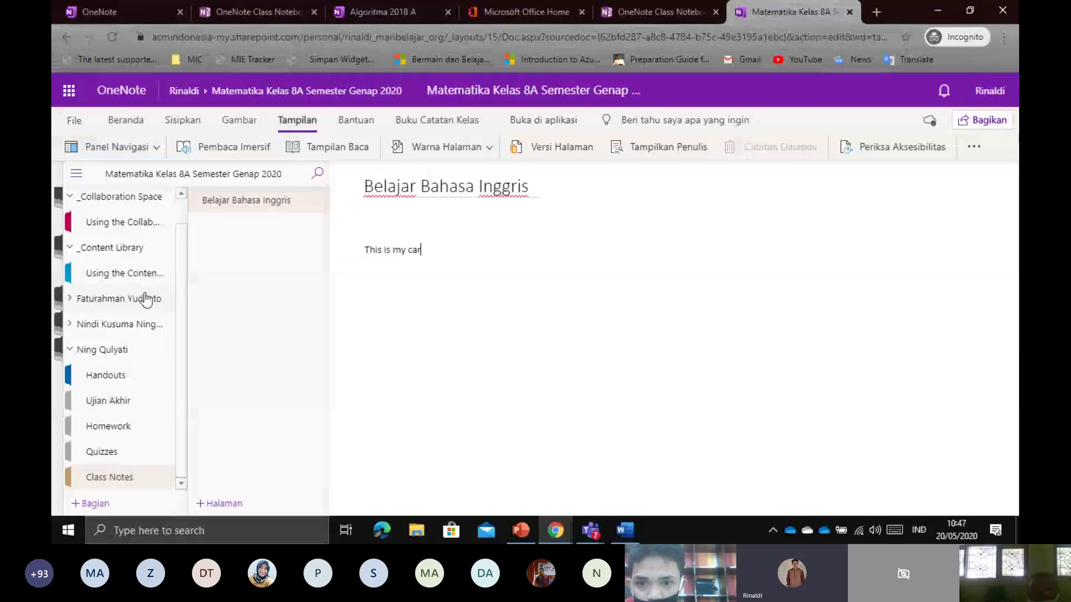
pyautogui.moveTo(454, 256); pyautogui.dragTo(361, 256)
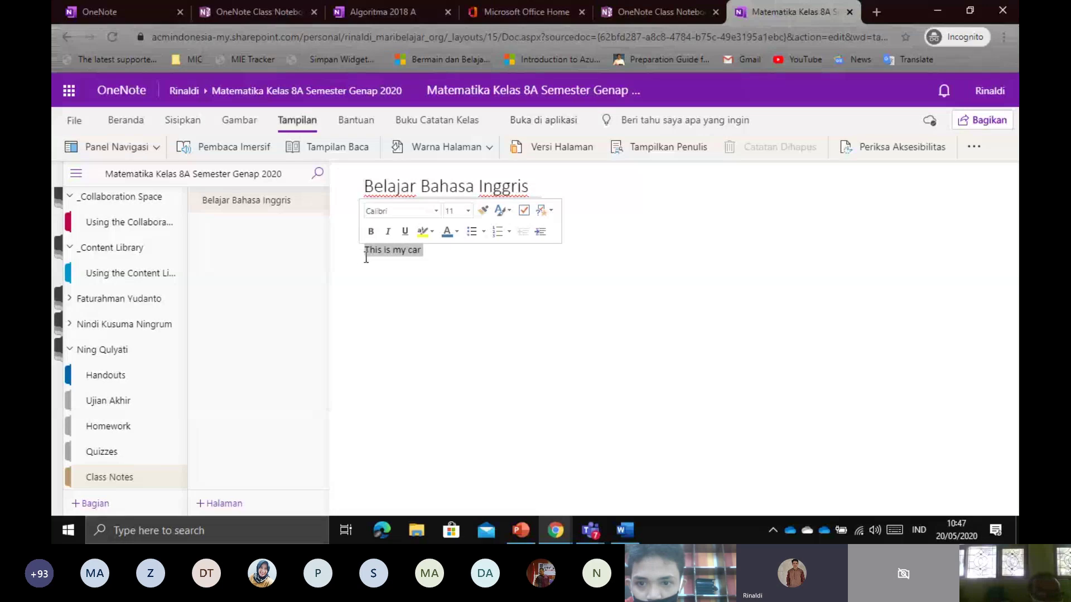
pyautogui.click(447, 261)
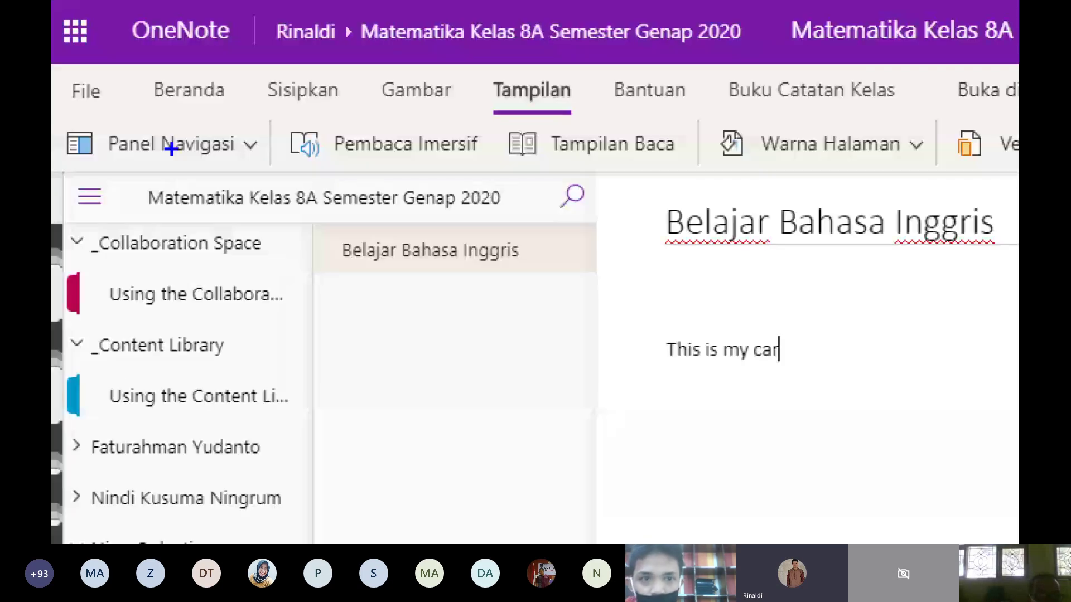
pyautogui.moveTo(480, 123)
pyautogui.mouseDown()
pyautogui.moveTo(554, 124)
pyautogui.moveTo(498, 73)
pyautogui.moveTo(479, 124)
pyautogui.moveTo(512, 123)
pyautogui.mouseUp()
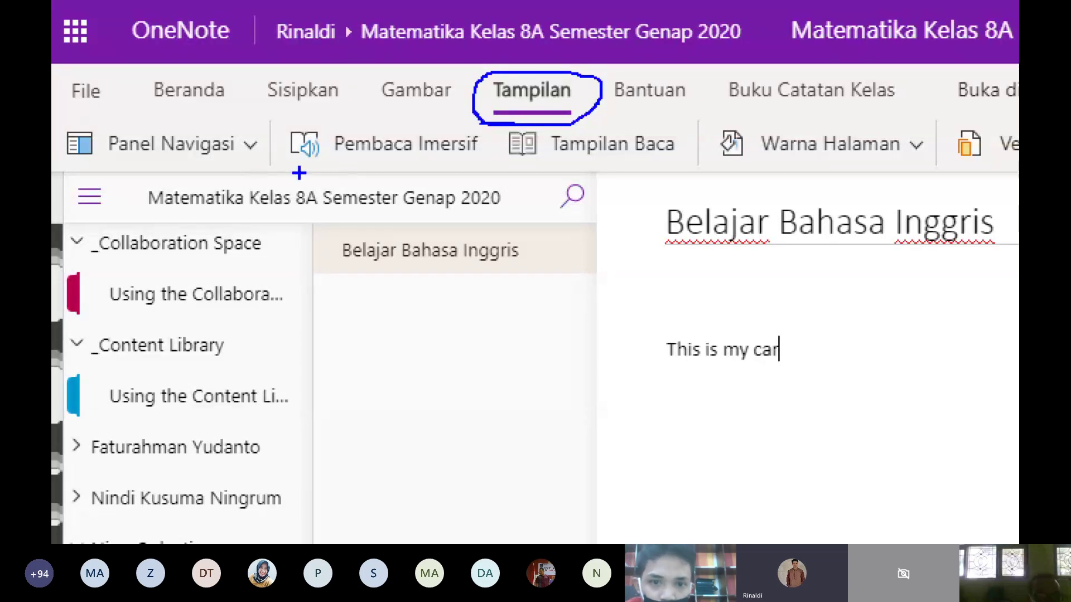
pyautogui.moveTo(299, 173)
pyautogui.mouseDown()
pyautogui.moveTo(402, 175)
pyautogui.moveTo(484, 128)
pyautogui.moveTo(348, 102)
pyautogui.moveTo(280, 154)
pyautogui.moveTo(313, 175)
pyautogui.mouseUp()
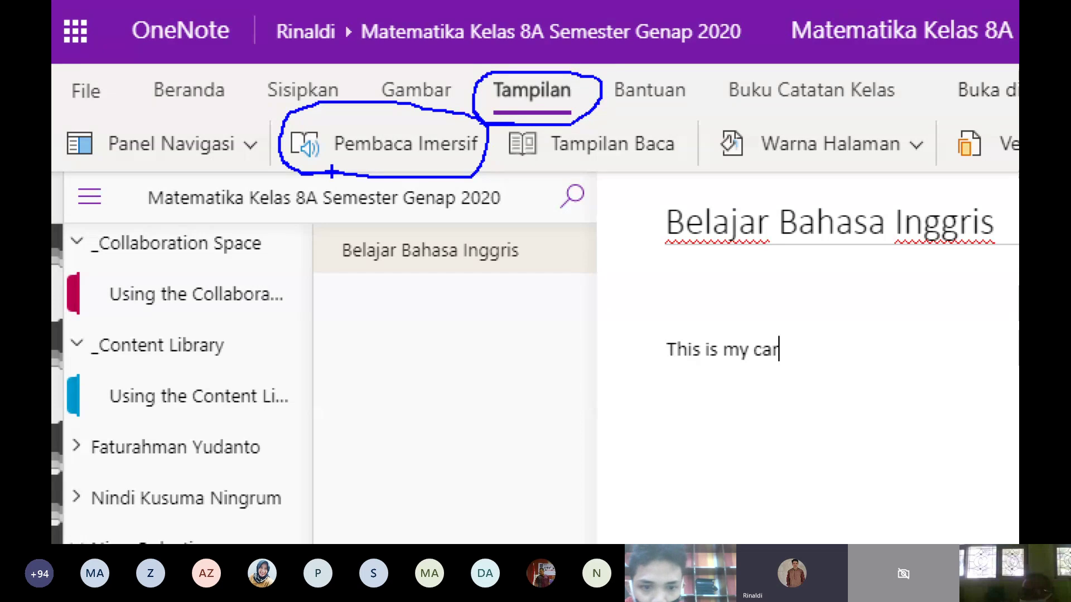
# Open the page in Pembaca Imersif and step through its tips
pyautogui.click(363, 146)
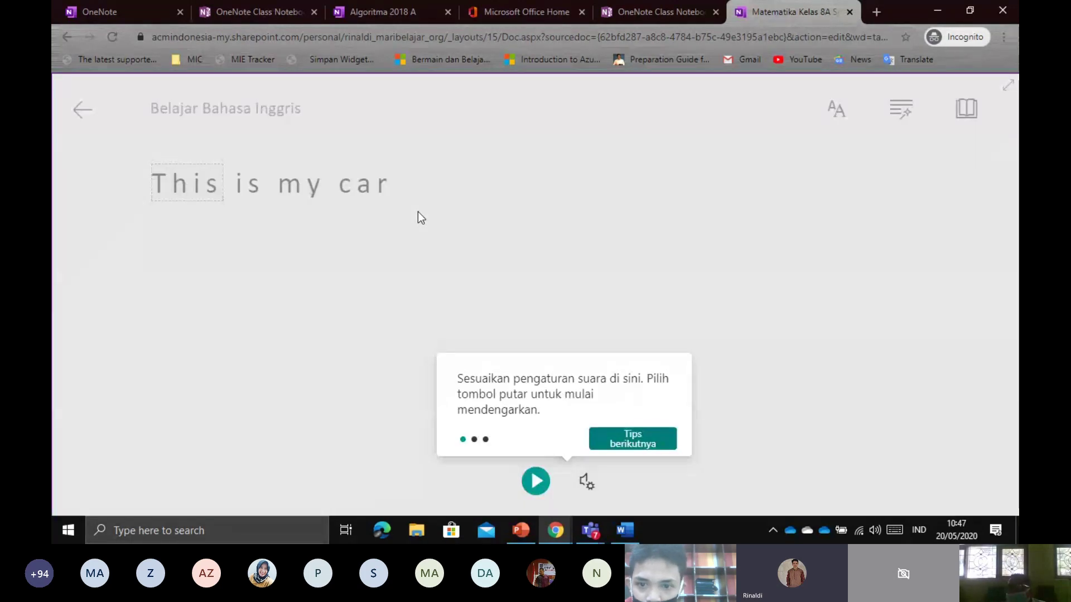
pyautogui.click(639, 435)
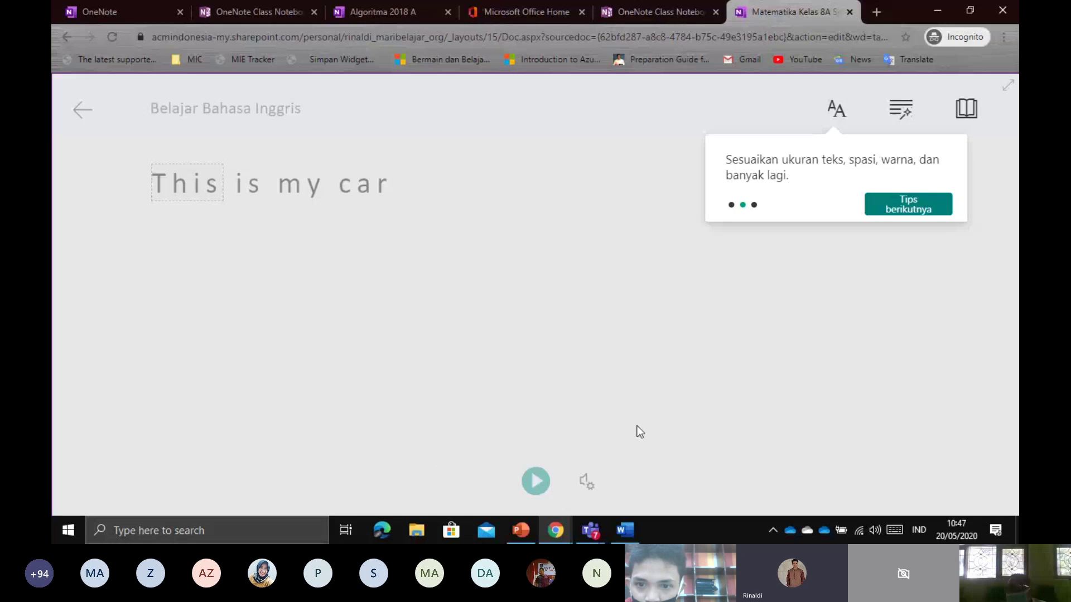
pyautogui.click(908, 216)
pyautogui.click(908, 216)
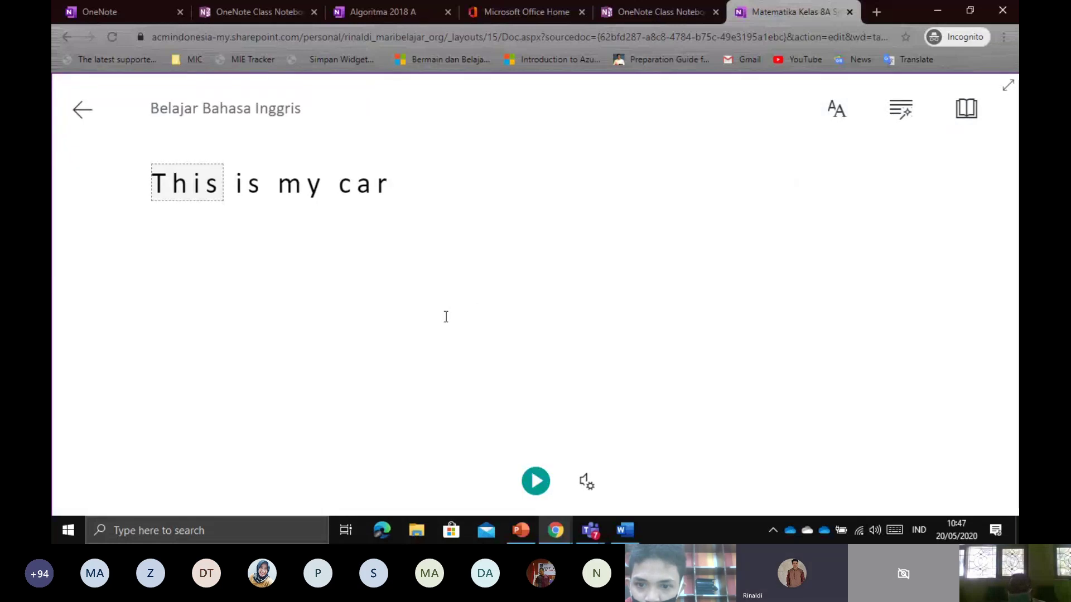
# Play 'This is my car' aloud twice in Immersive Reader
pyautogui.moveTo(157, 181); pyautogui.dragTo(418, 185)
pyautogui.click(423, 185)
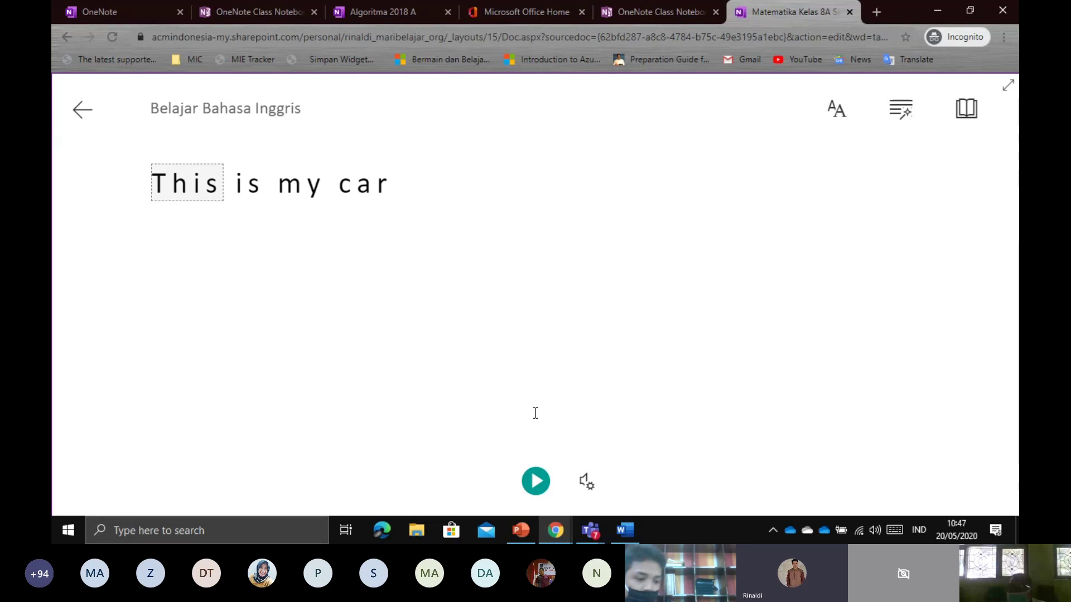
pyautogui.click(538, 482)
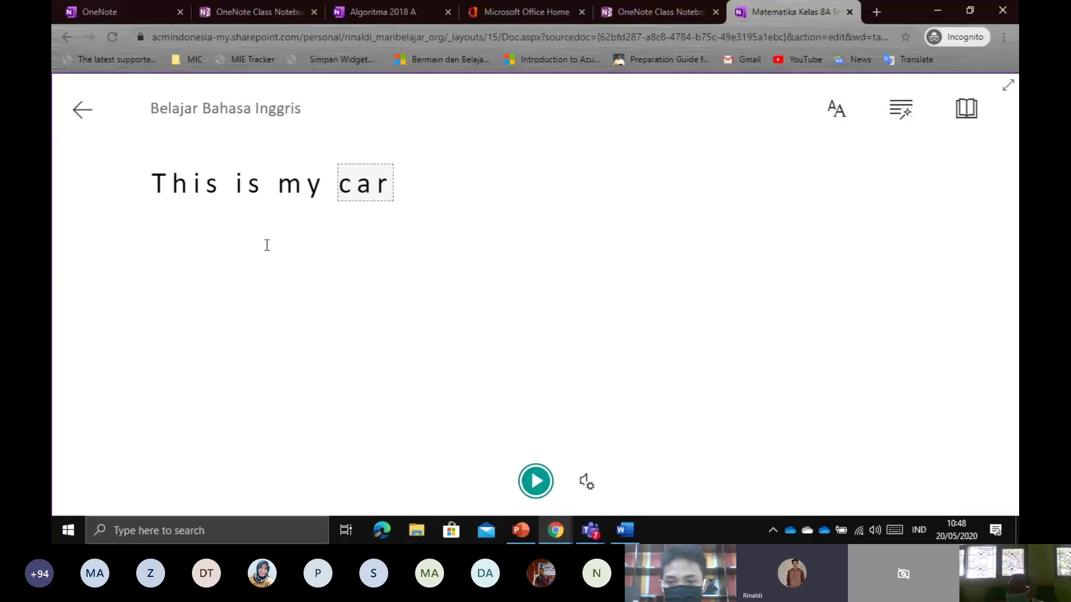
pyautogui.moveTo(151, 186); pyautogui.dragTo(400, 185)
pyautogui.click(406, 187)
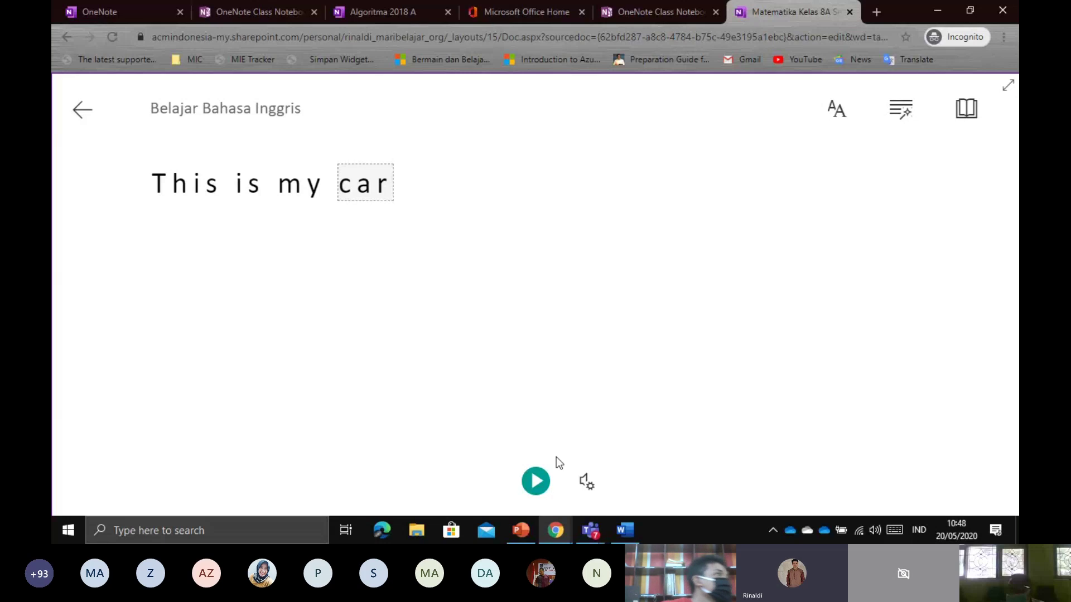
pyautogui.click(536, 482)
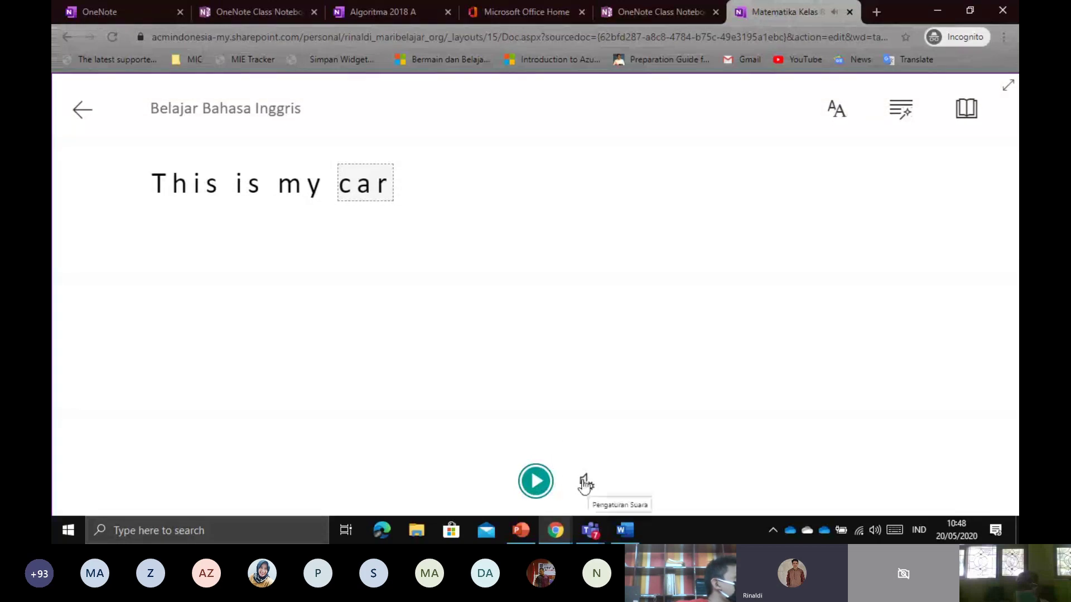
# Slightly slow the Kecepatan Suara slider in voice settings and play the sentence
pyautogui.click(585, 481)
pyautogui.click(585, 483)
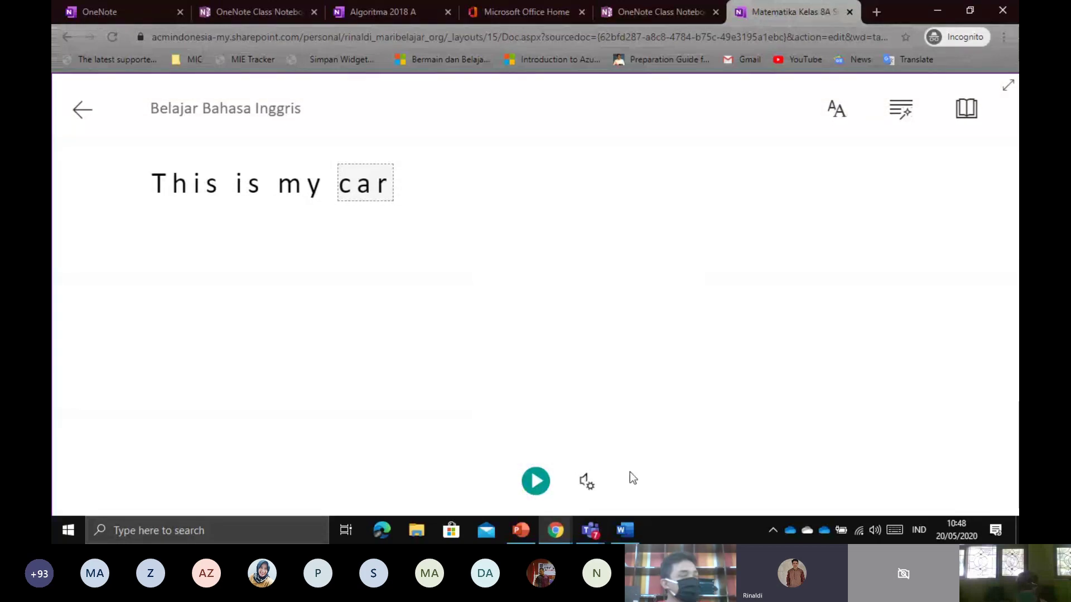
pyautogui.click(591, 487)
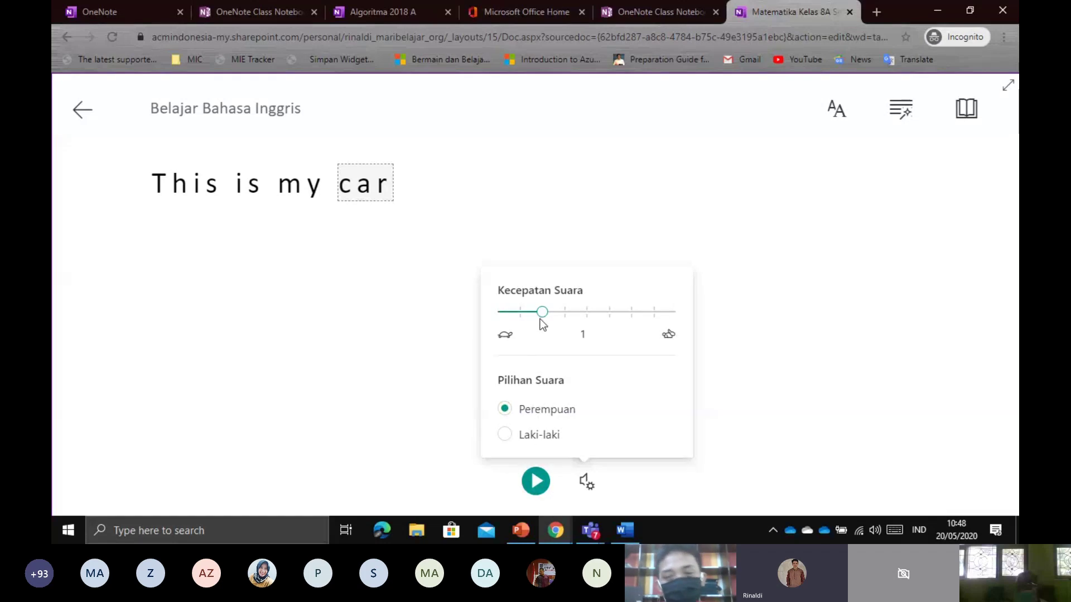
pyautogui.click(574, 486)
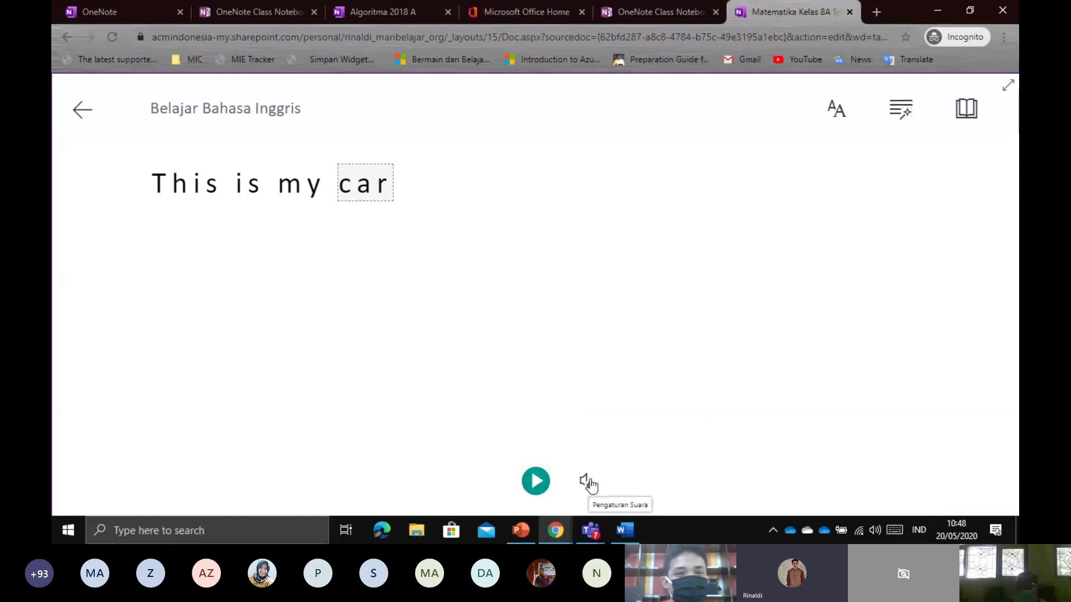
pyautogui.click(595, 483)
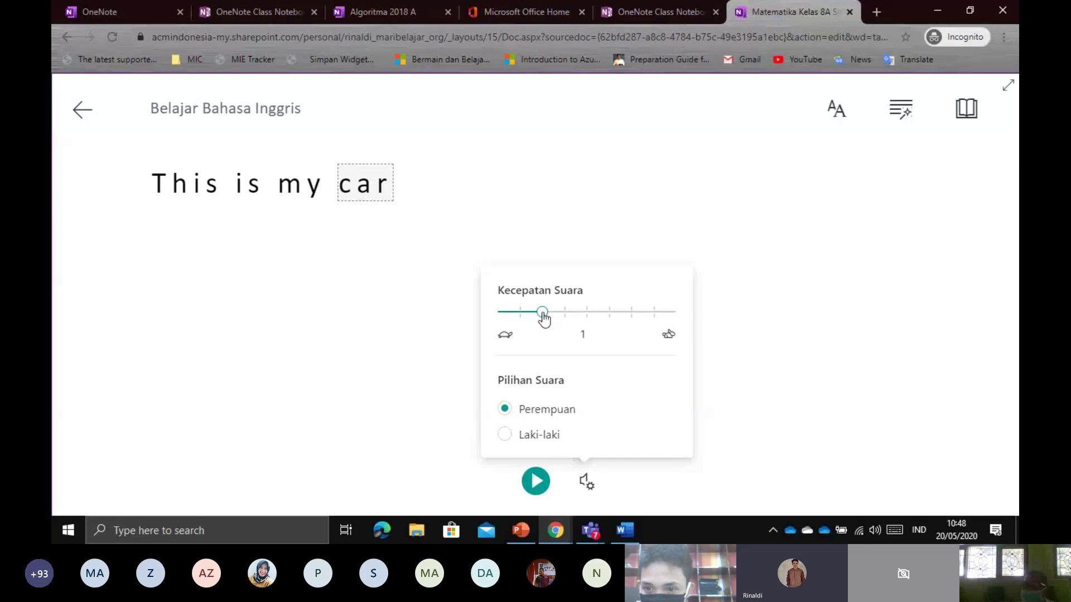
pyautogui.moveTo(542, 312); pyautogui.dragTo(520, 317)
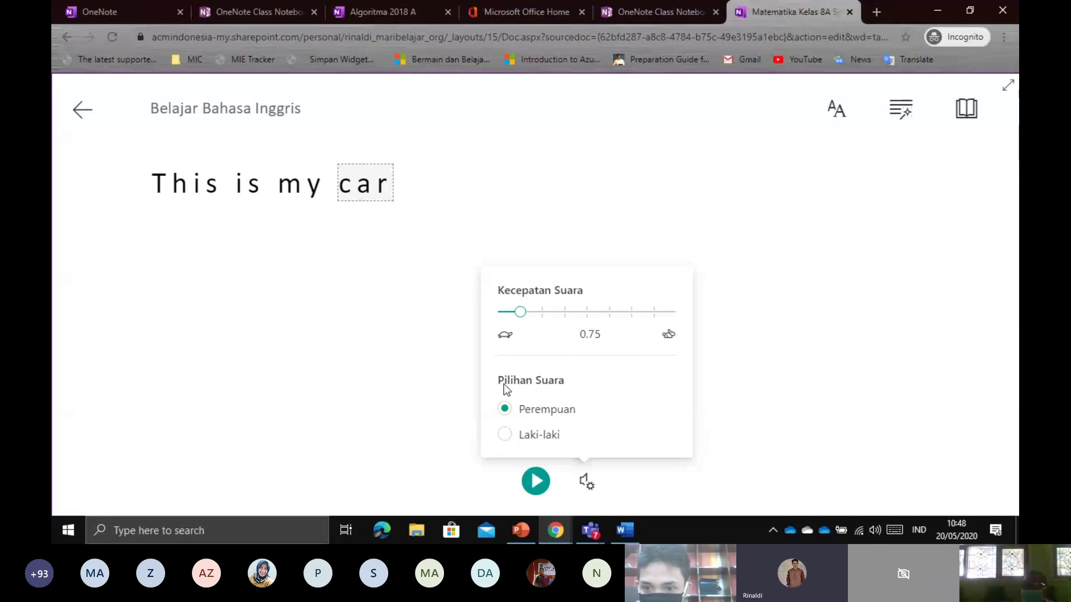
pyautogui.click(361, 366)
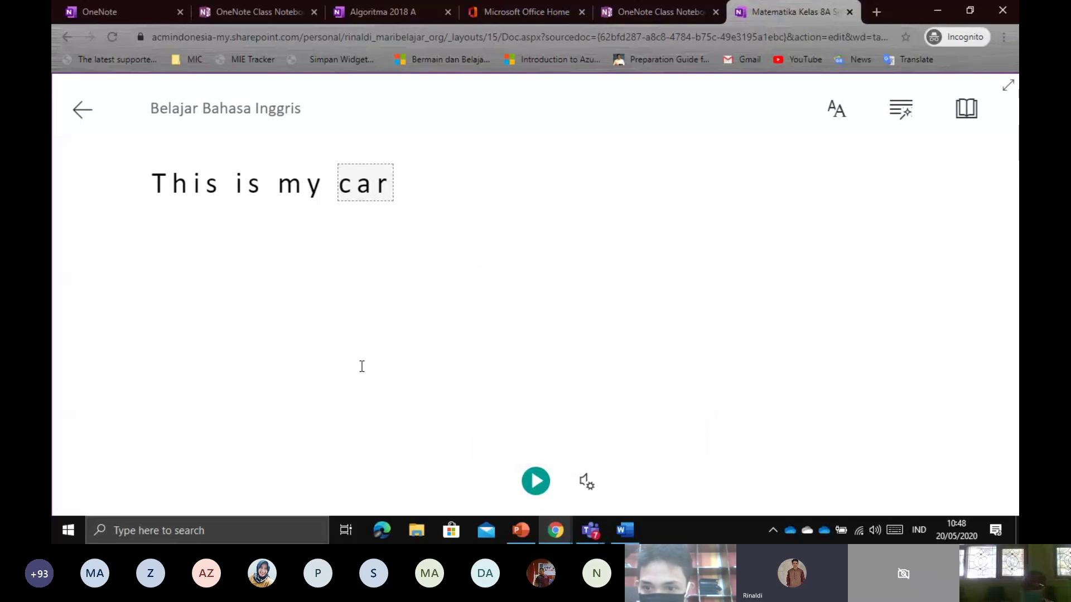
pyautogui.click(535, 490)
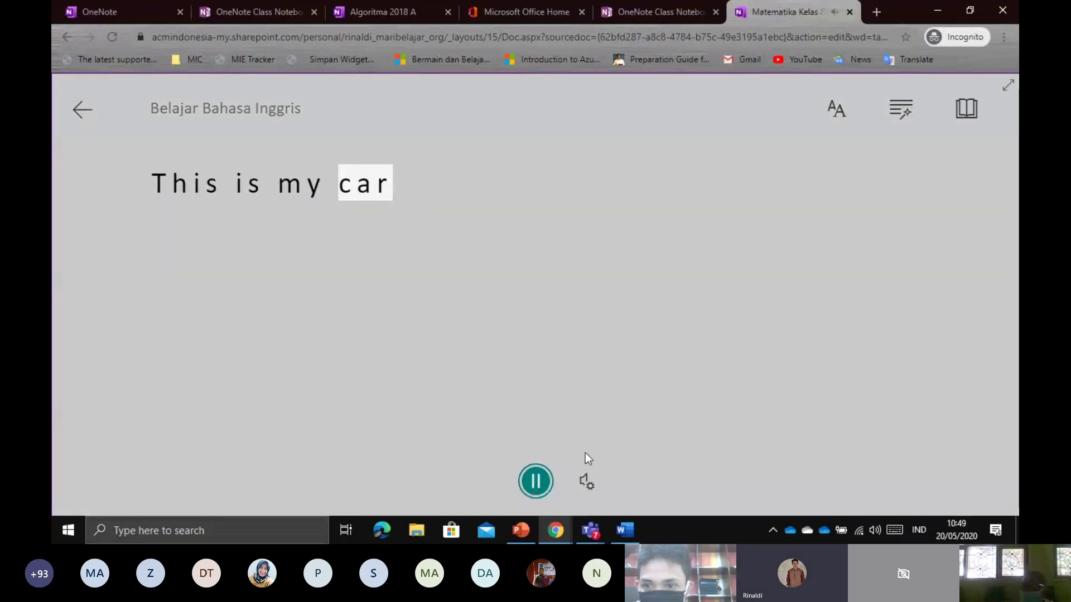
# Drop the voice speed to 0.5, play 'This is my car', then pause
pyautogui.click(586, 483)
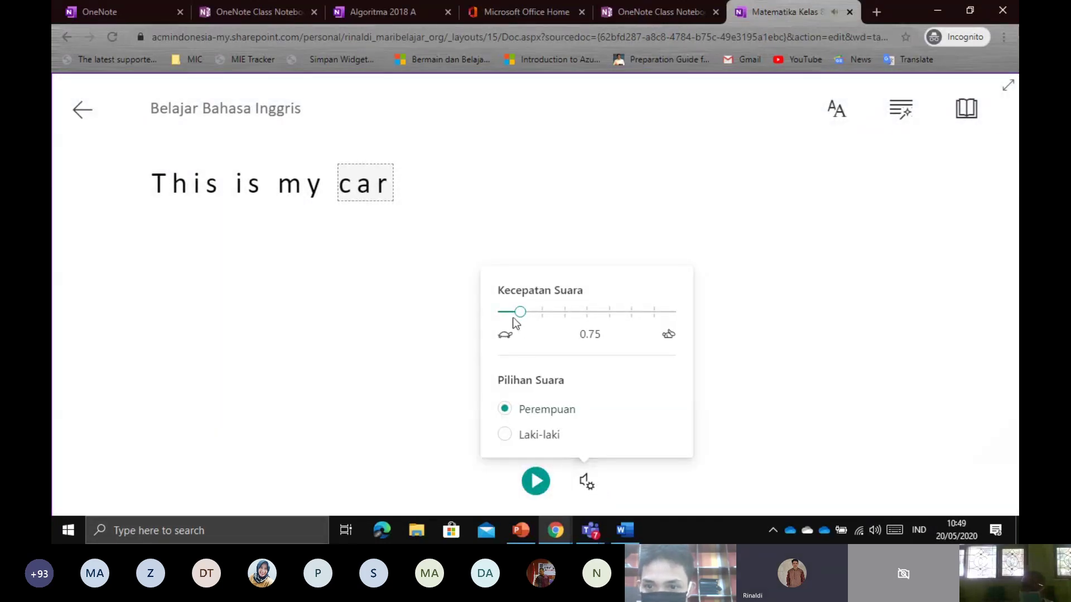
pyautogui.moveTo(519, 312); pyautogui.dragTo(497, 312)
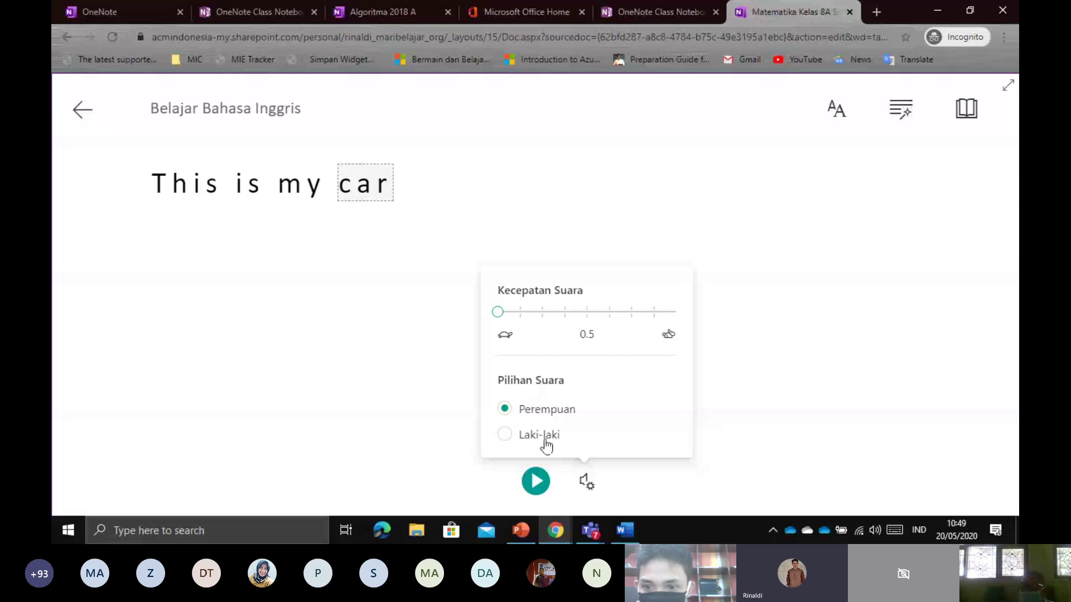
pyautogui.click(524, 478)
pyautogui.click(534, 483)
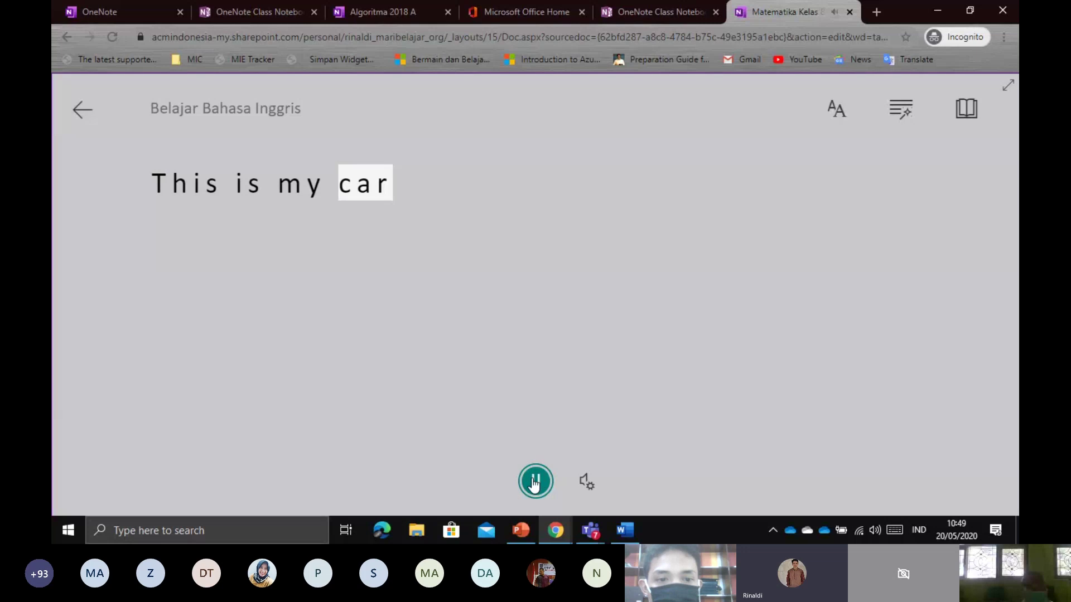
pyautogui.click(534, 483)
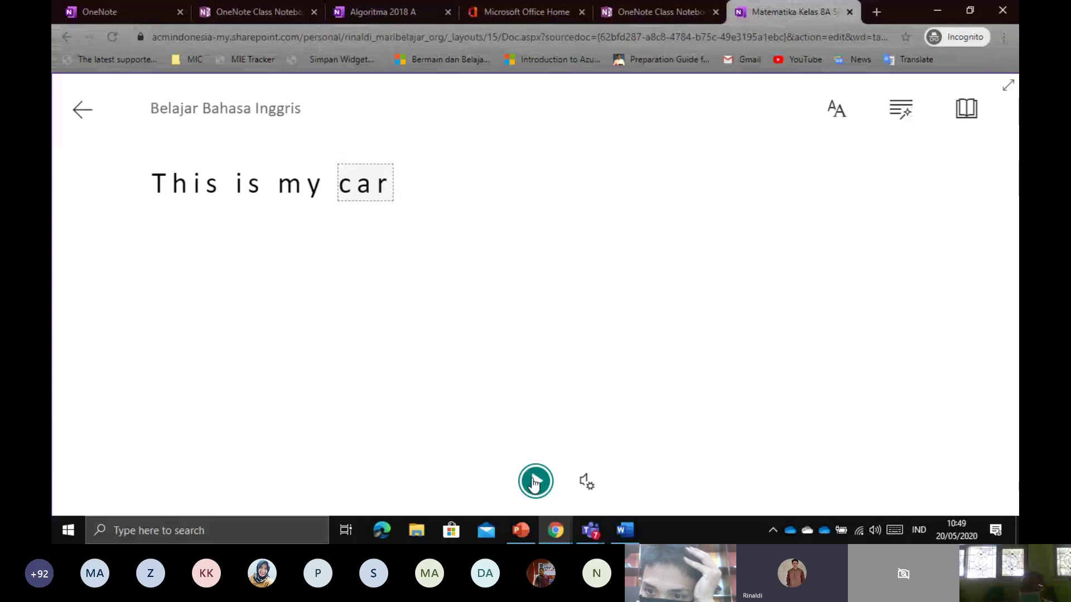
# Reach the Reading Preferences panel via Text Preferences and Grammar Tools
pyautogui.click(843, 121)
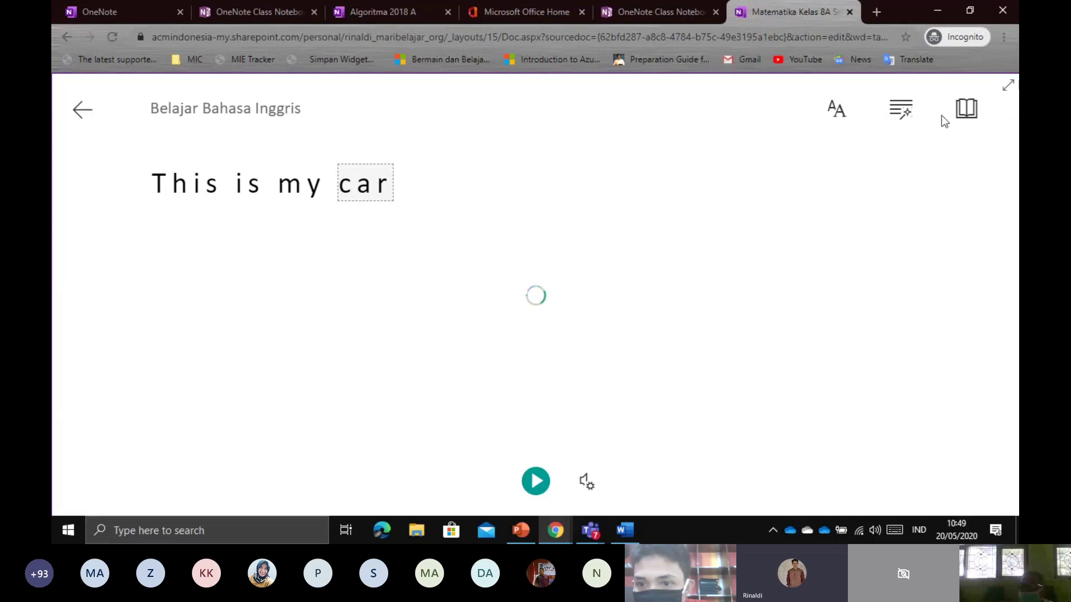
pyautogui.scroll(-3, 898, 333)
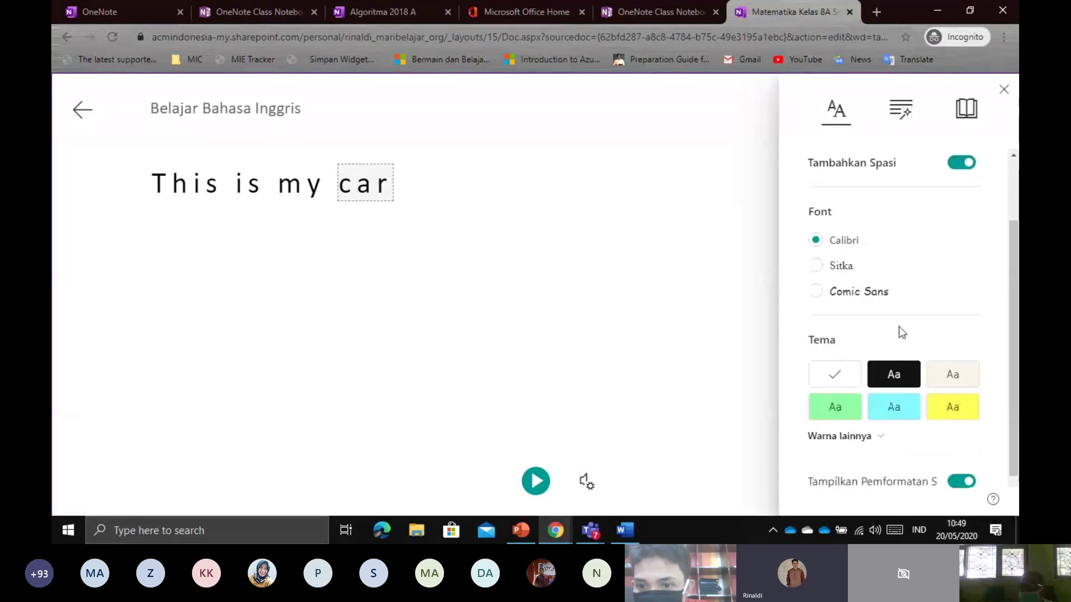
pyautogui.scroll(3, 905, 313)
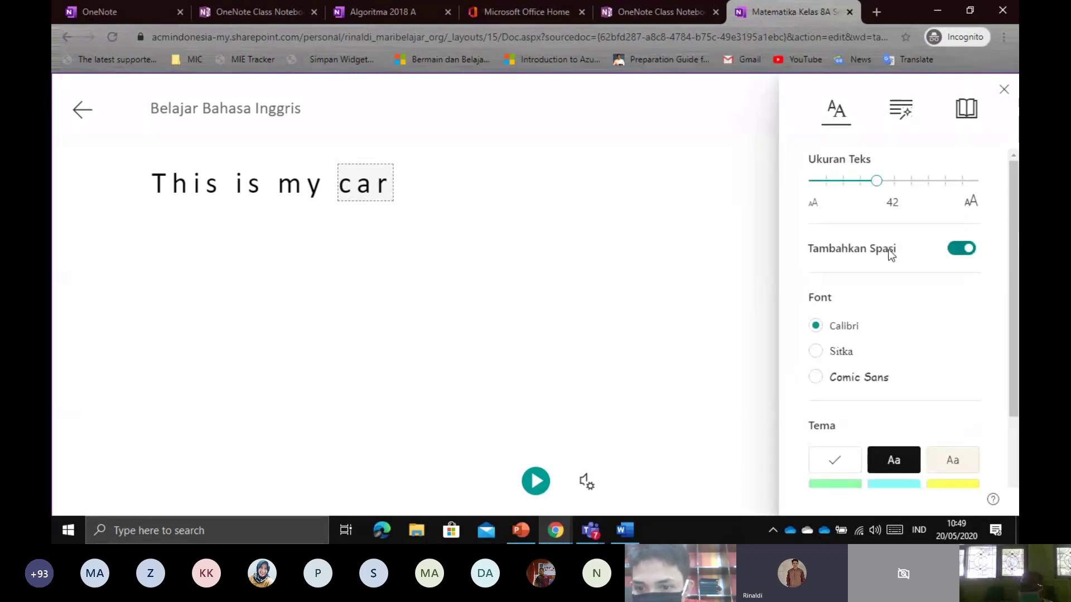
pyautogui.click(901, 110)
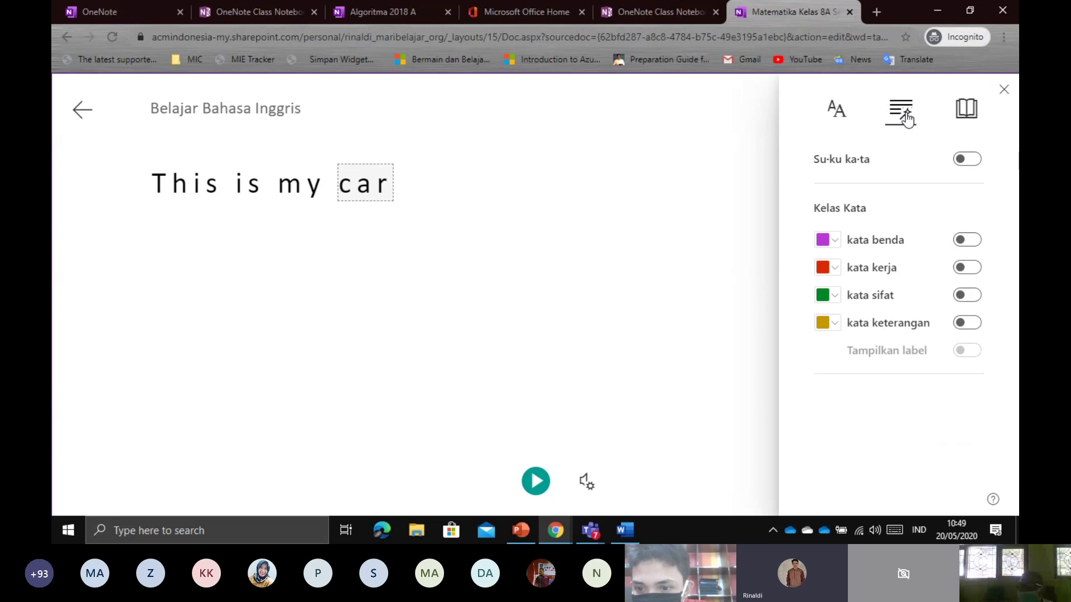
pyautogui.click(964, 112)
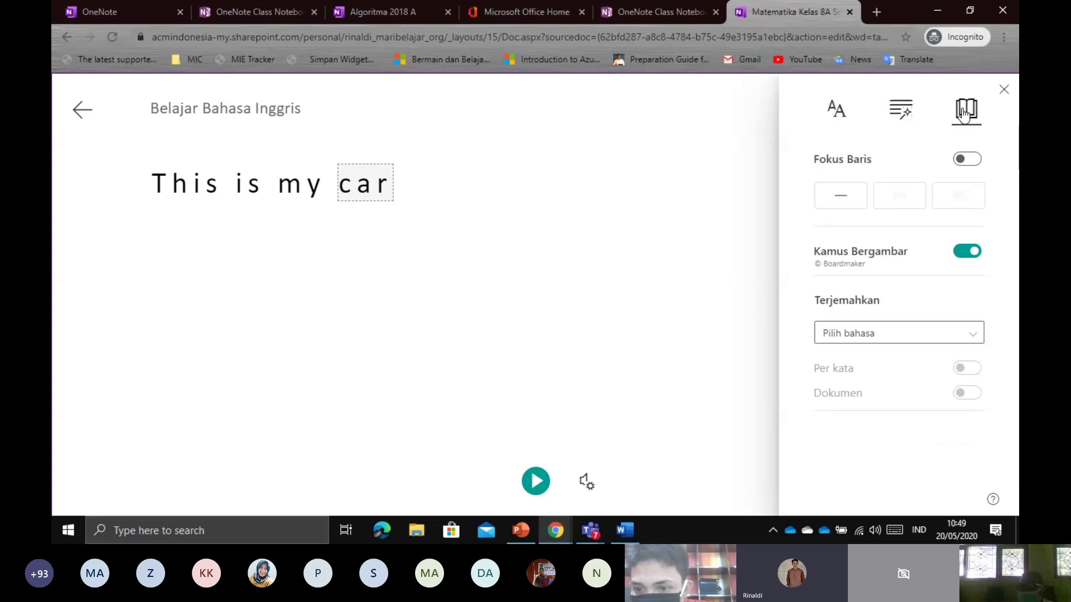
# Pick Welsh from the Terjemahkan translation language list and close the panel
pyautogui.click(898, 334)
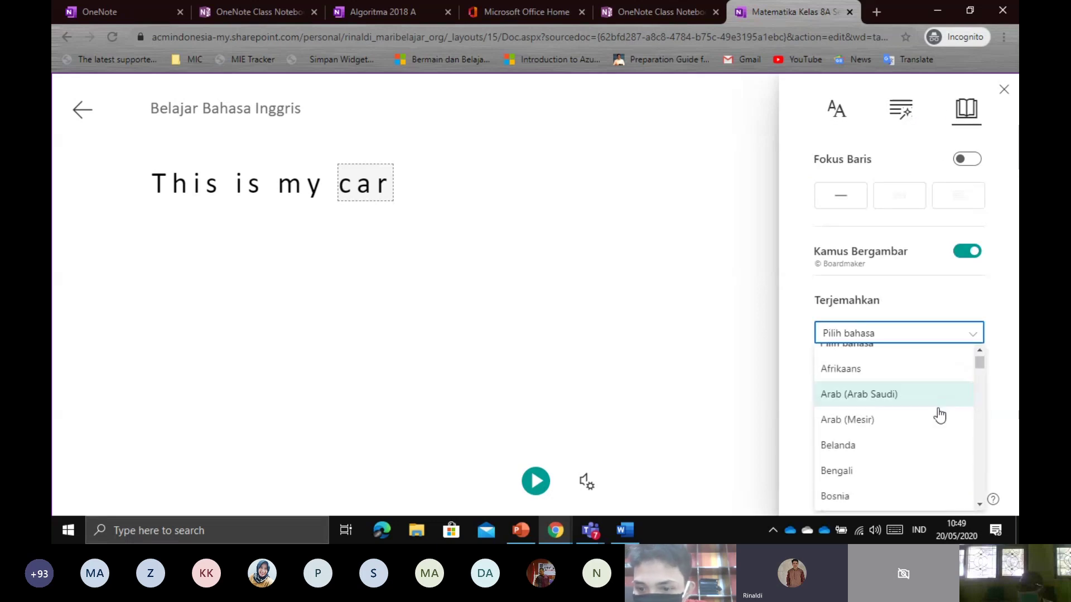
pyautogui.scroll(-15, 941, 415)
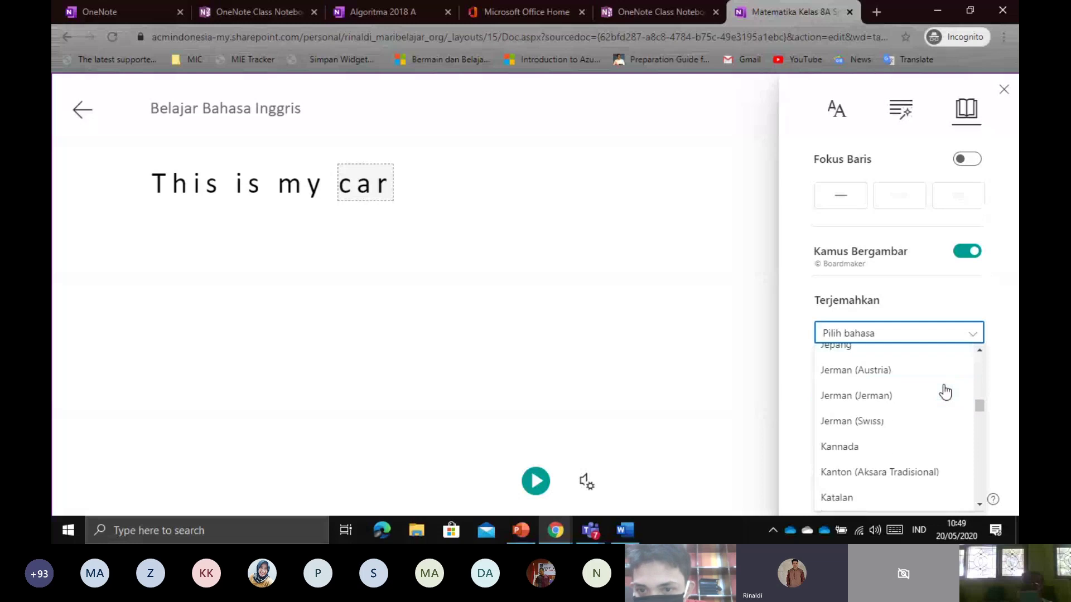
pyautogui.scroll(5, 945, 392)
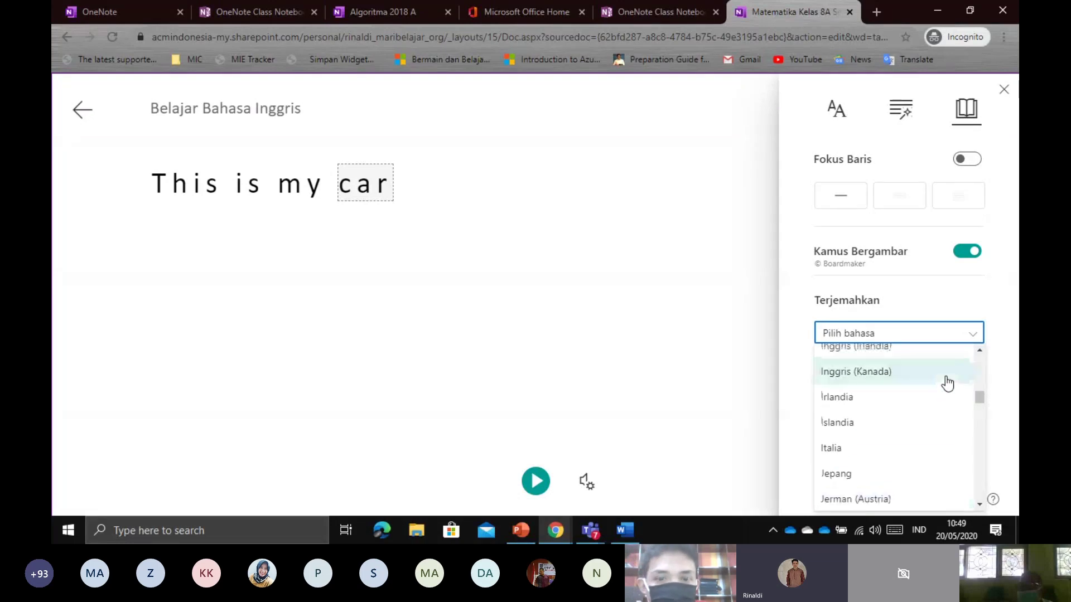
pyautogui.scroll(2, 946, 383)
pyautogui.scroll(3, 906, 380)
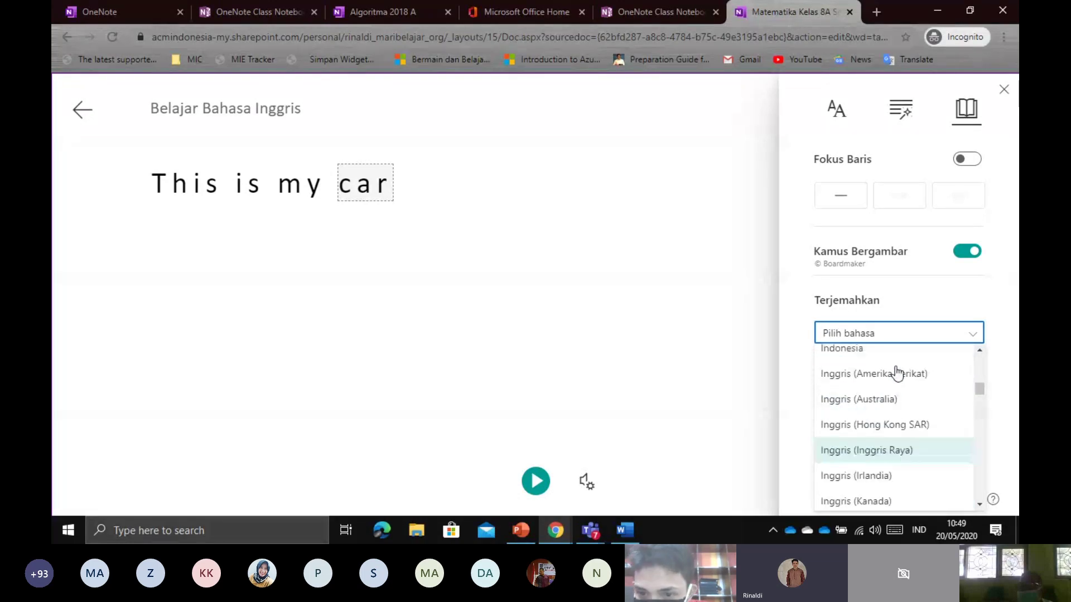
pyautogui.scroll(-2, 897, 372)
pyautogui.scroll(3, 897, 373)
pyautogui.scroll(-2, 898, 387)
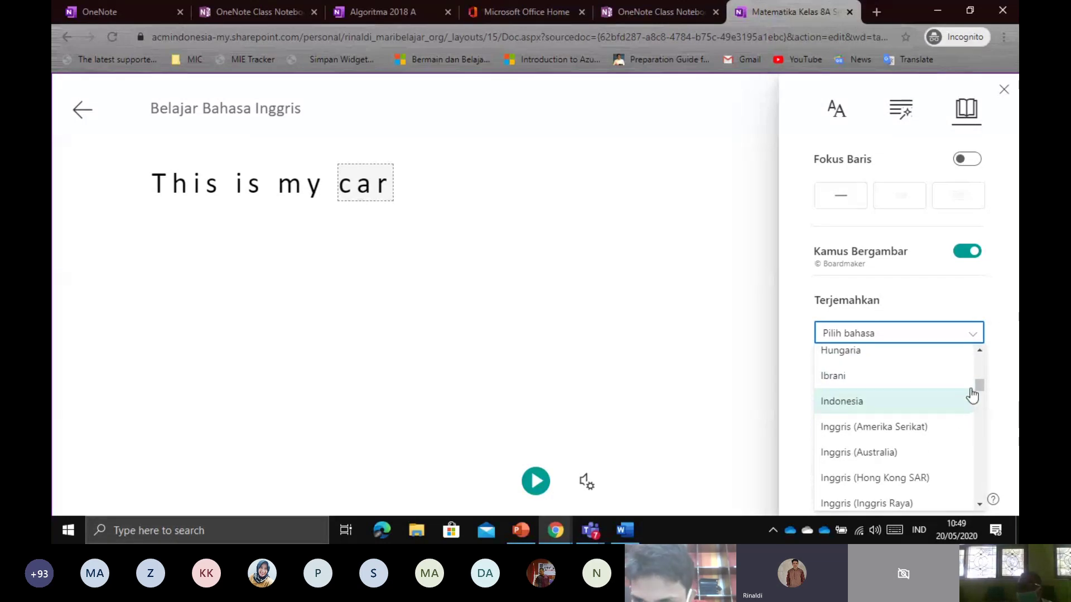
pyautogui.scroll(1, 980, 385)
pyautogui.moveTo(978, 385)
pyautogui.mouseDown()
pyautogui.moveTo(976, 465)
pyautogui.moveTo(982, 404)
pyautogui.mouseUp()
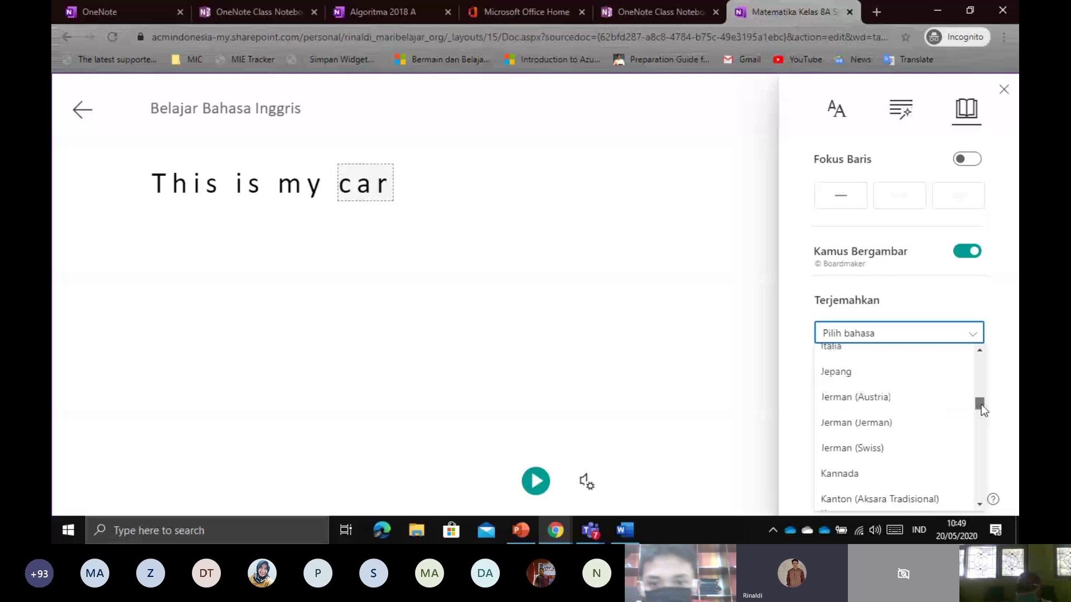
pyautogui.scroll(2, 920, 410)
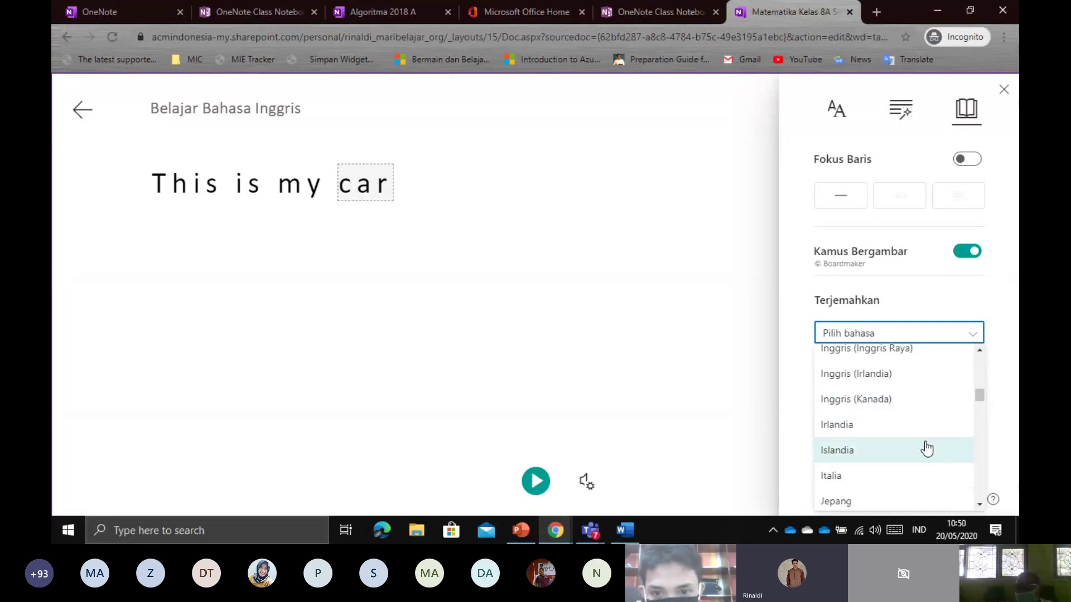
pyautogui.scroll(-15, 951, 413)
pyautogui.scroll(-3, 950, 415)
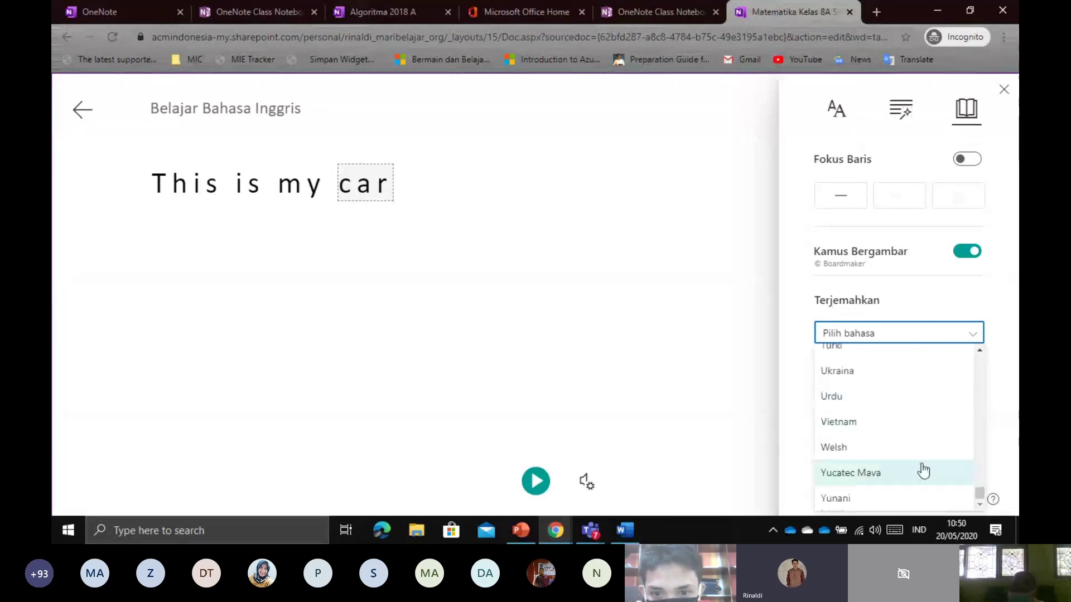
pyautogui.scroll(15, 917, 435)
pyautogui.scroll(8, 919, 422)
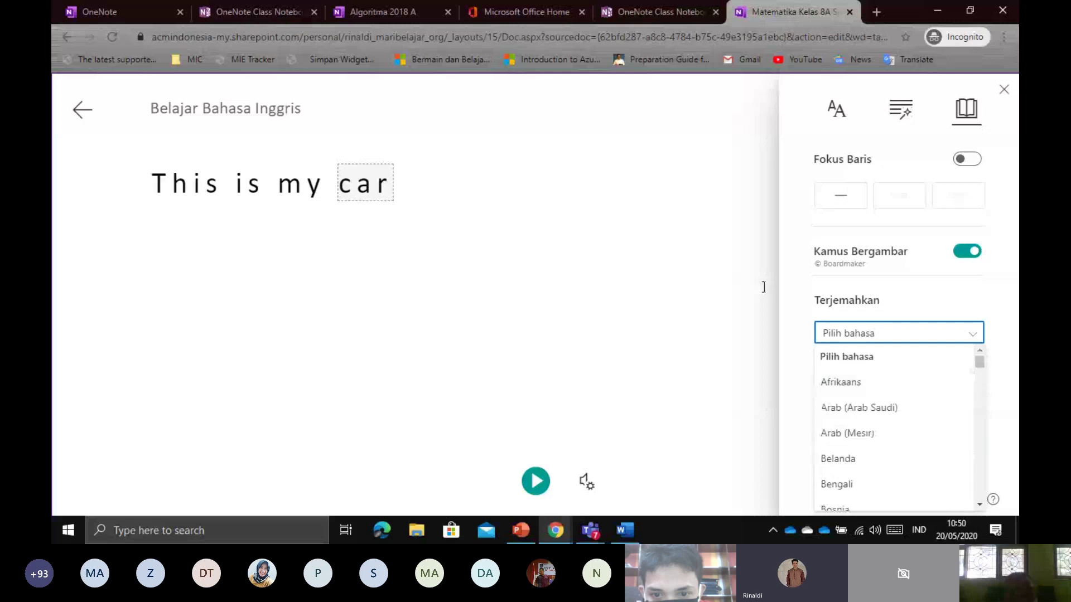
pyautogui.click(806, 283)
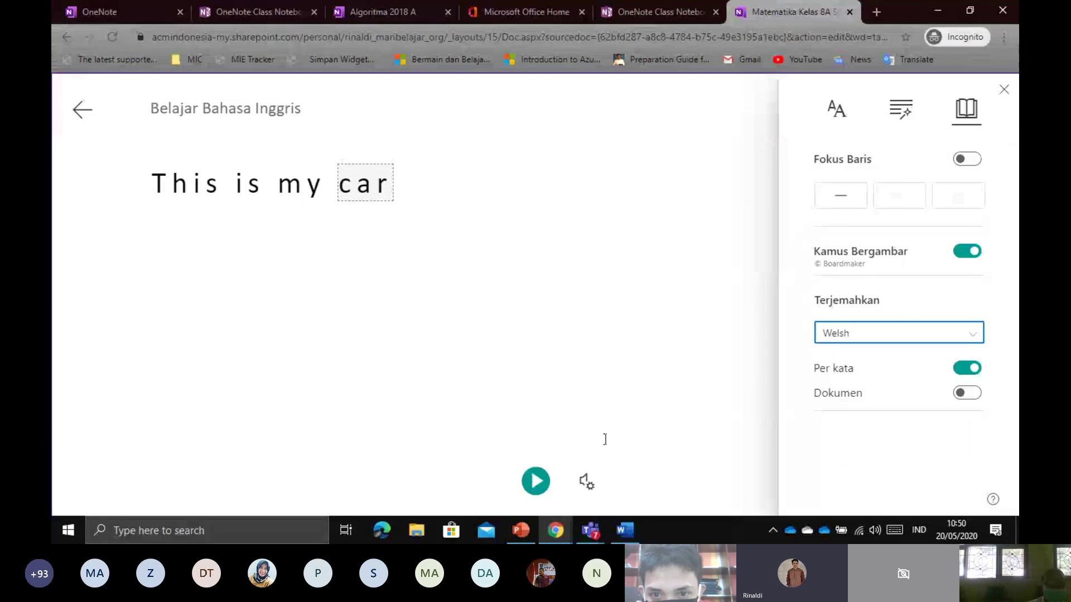
pyautogui.click(626, 309)
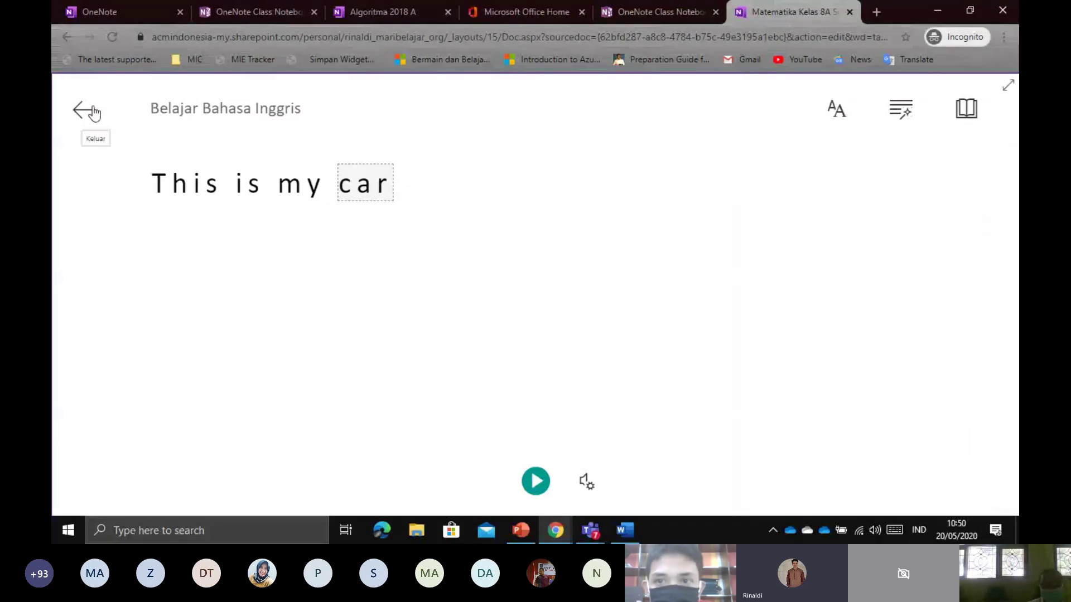
# Exit Immersive Reader with Esc back to the Belajar Bahasa Inggris page
pyautogui.press('Escape')
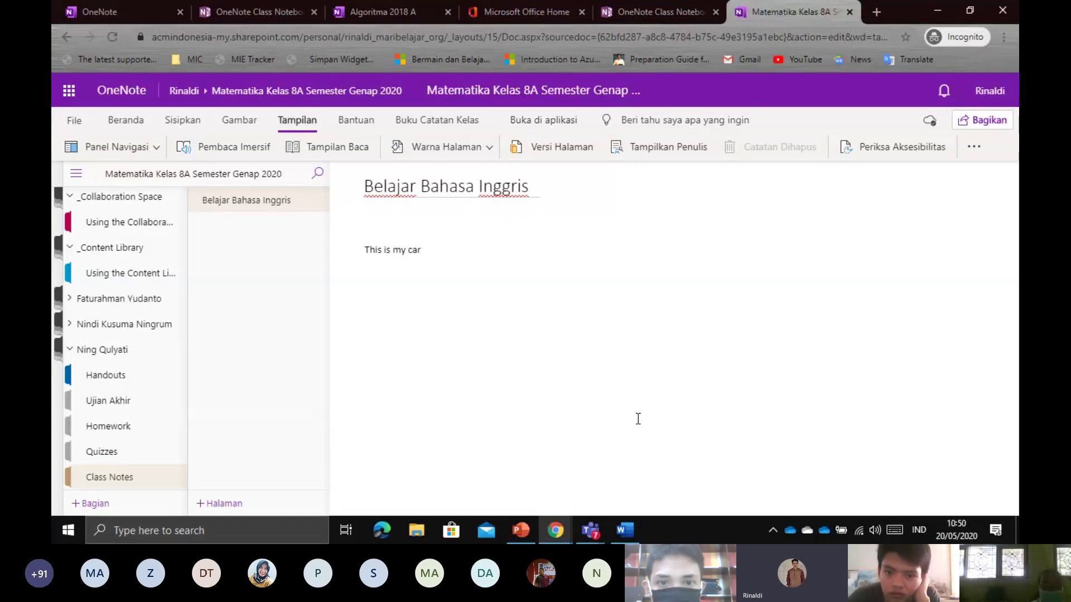
pyautogui.click(519, 532)
pyautogui.click(142, 310)
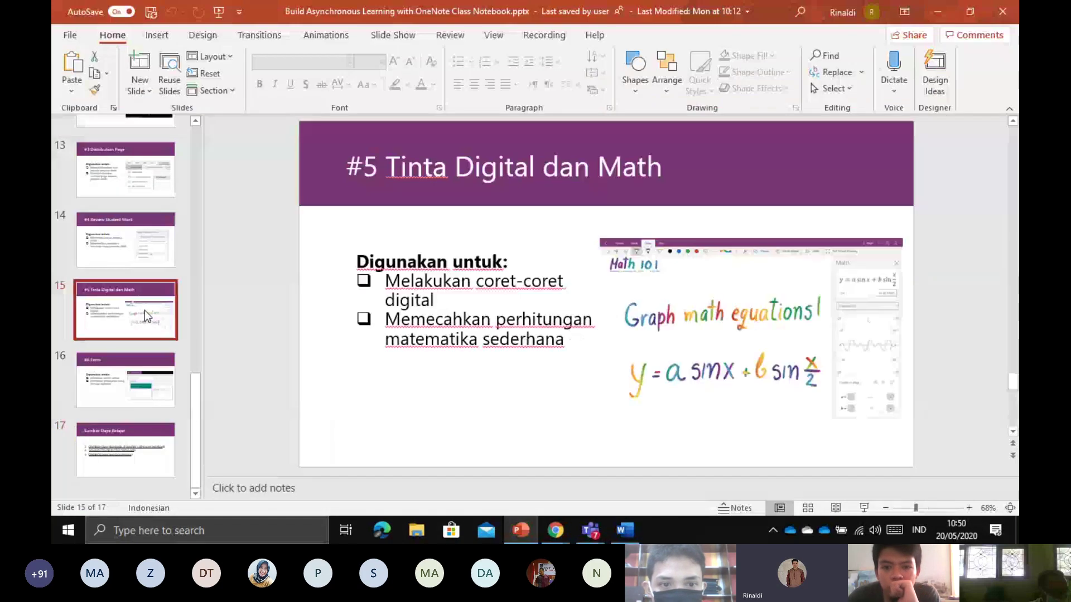
pyautogui.click(115, 246)
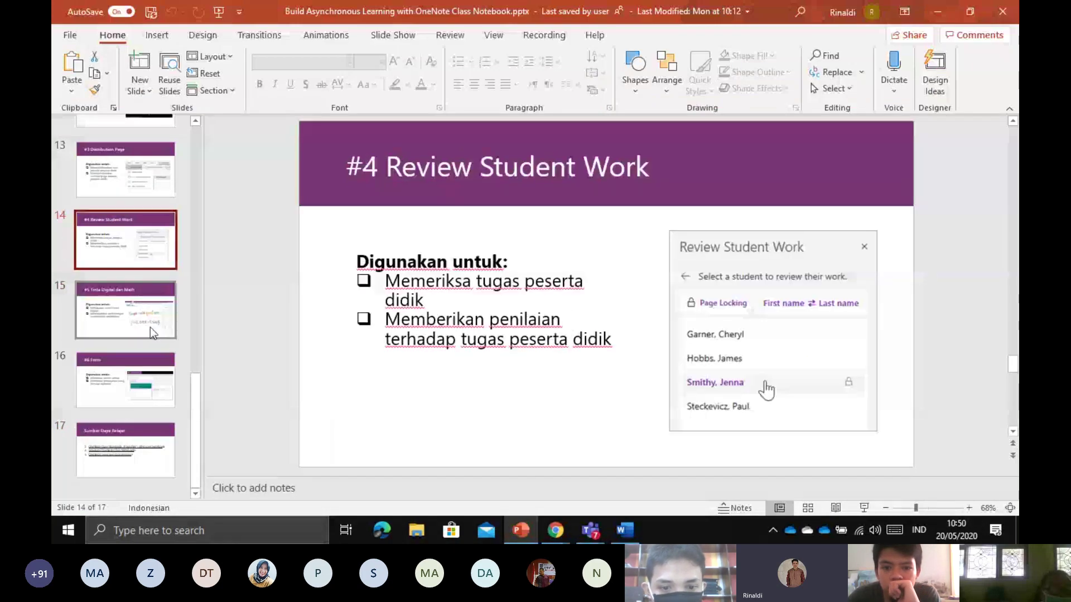
pyautogui.click(121, 169)
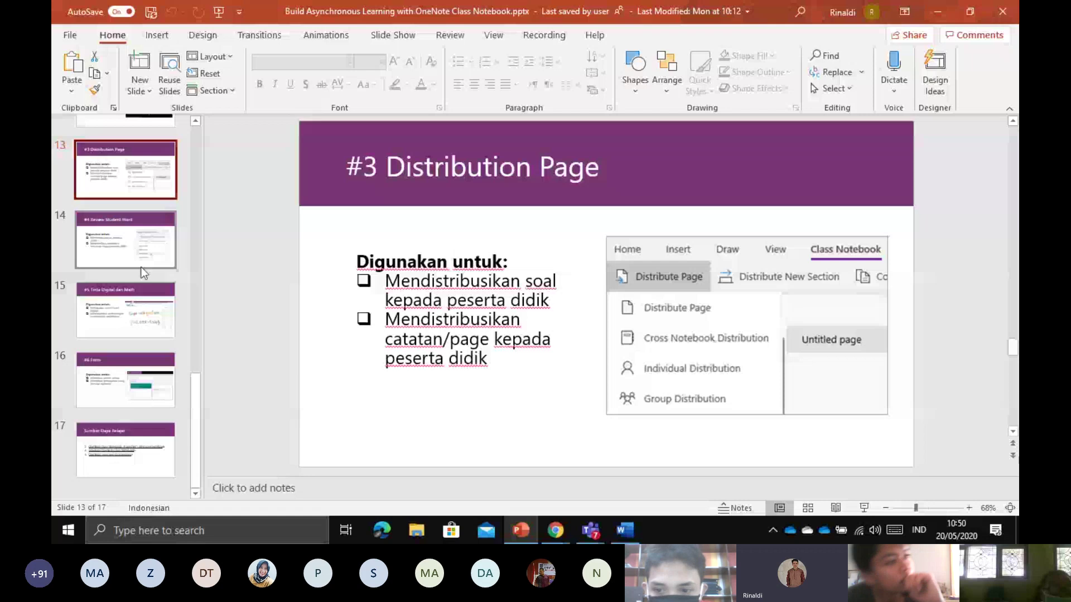
pyautogui.click(155, 319)
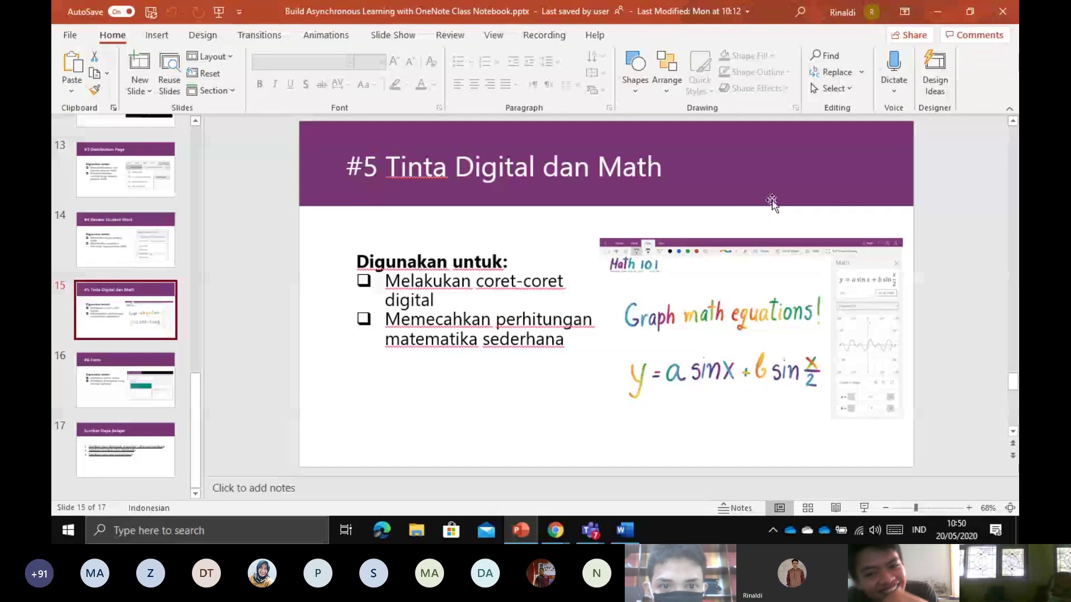
pyautogui.click(936, 12)
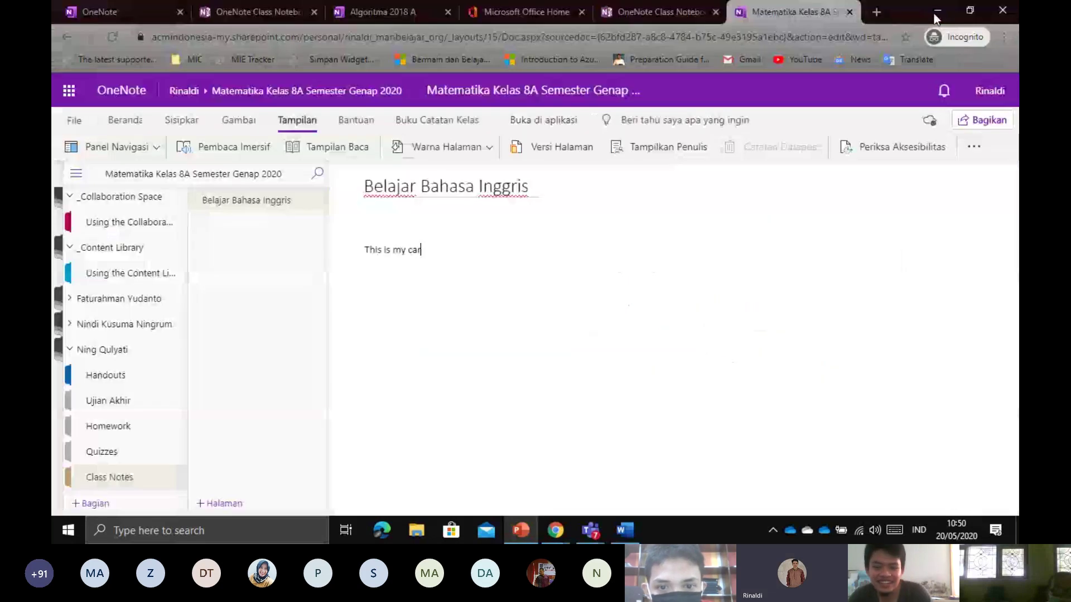
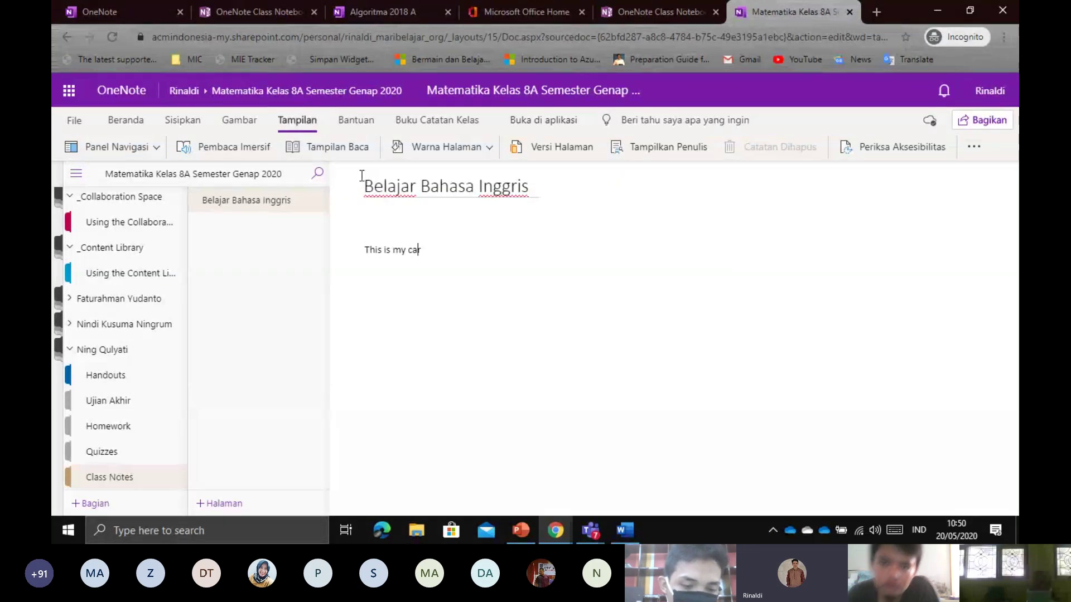
# Pick the red pen on the Gambar tab and draw a scribble across the page
pyautogui.click(243, 120)
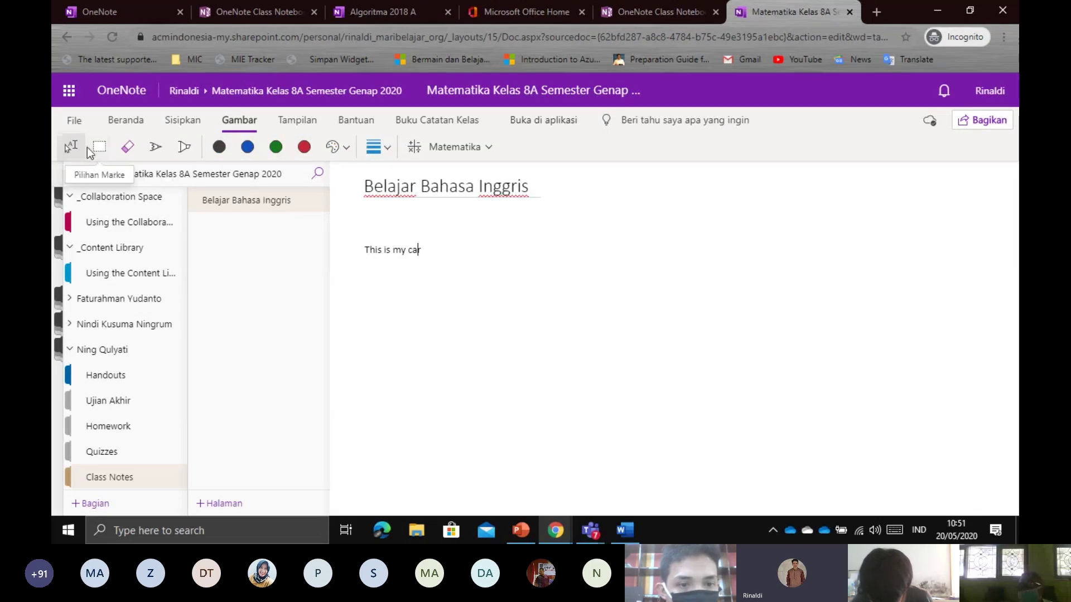
pyautogui.click(304, 147)
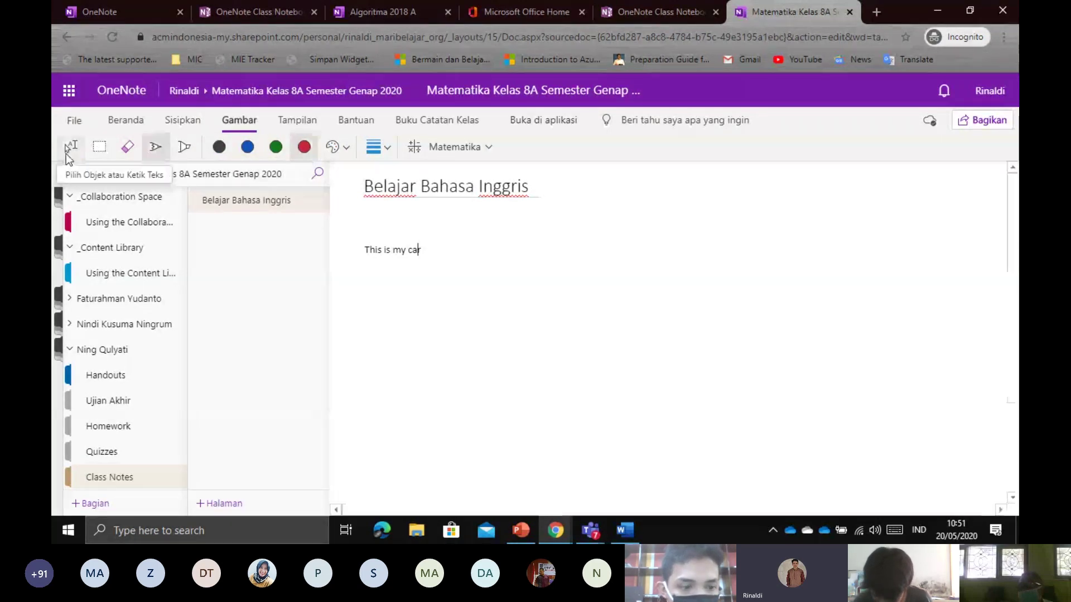
pyautogui.click(155, 148)
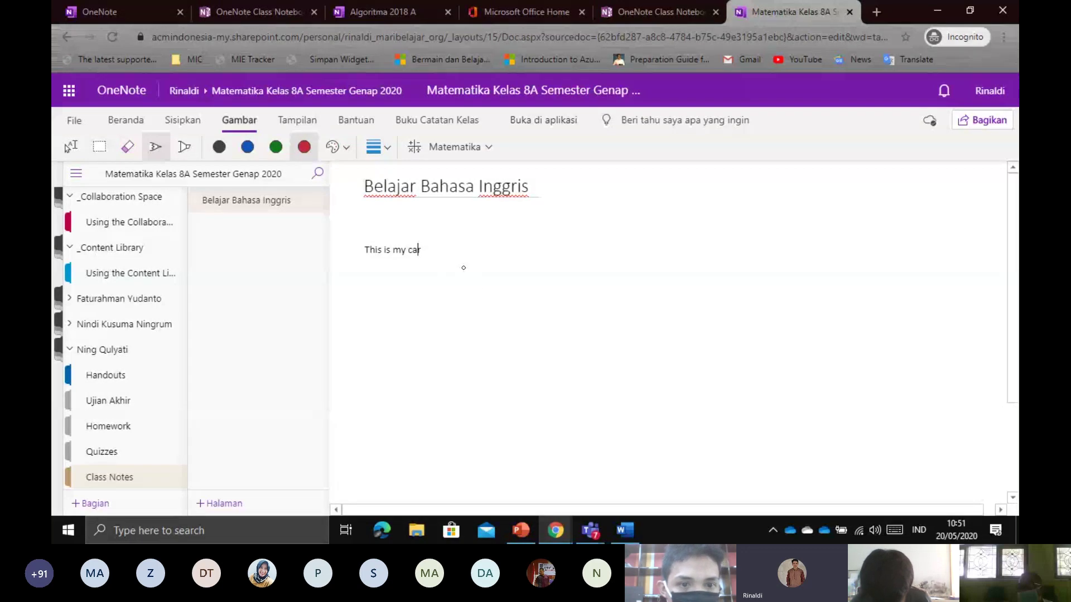
pyautogui.moveTo(485, 252)
pyautogui.mouseDown()
pyautogui.moveTo(486, 287)
pyautogui.moveTo(571, 262)
pyautogui.moveTo(625, 268)
pyautogui.moveTo(748, 235)
pyautogui.moveTo(894, 245)
pyautogui.mouseUp()
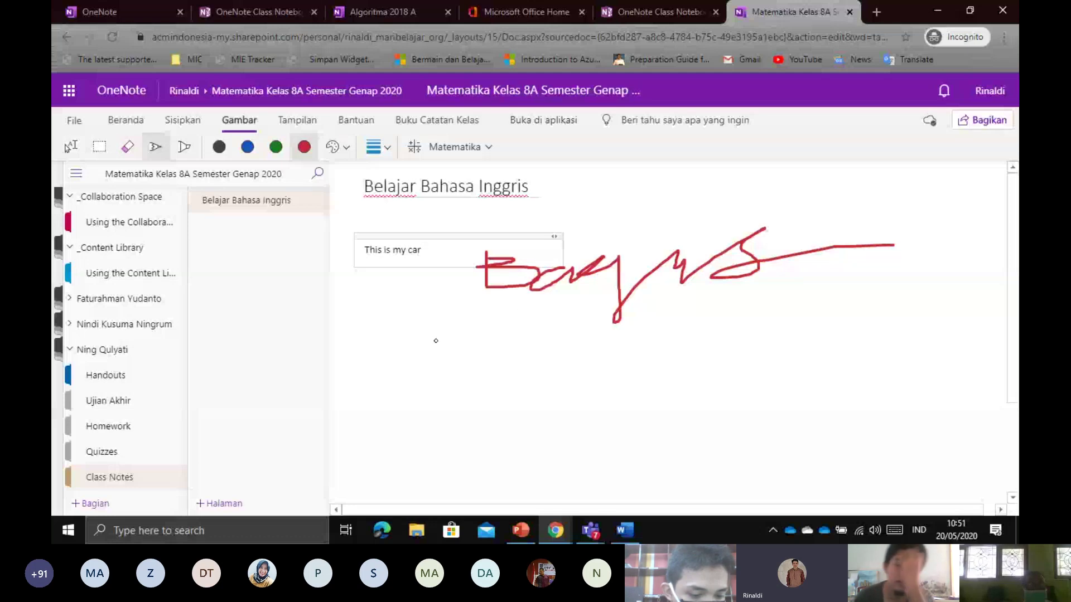
# Handwrite '5 + 8 =' in red ink below the scribble, redrawing the messy equals sign
pyautogui.moveTo(445, 371)
pyautogui.mouseDown()
pyautogui.moveTo(485, 394)
pyautogui.moveTo(439, 408)
pyautogui.moveTo(473, 379)
pyautogui.moveTo(529, 411)
pyautogui.mouseUp()
pyautogui.moveTo(519, 396)
pyautogui.mouseDown()
pyautogui.moveTo(569, 396)
pyautogui.moveTo(617, 372)
pyautogui.moveTo(606, 391)
pyautogui.mouseUp()
pyautogui.moveTo(645, 383); pyautogui.dragTo(644, 393)
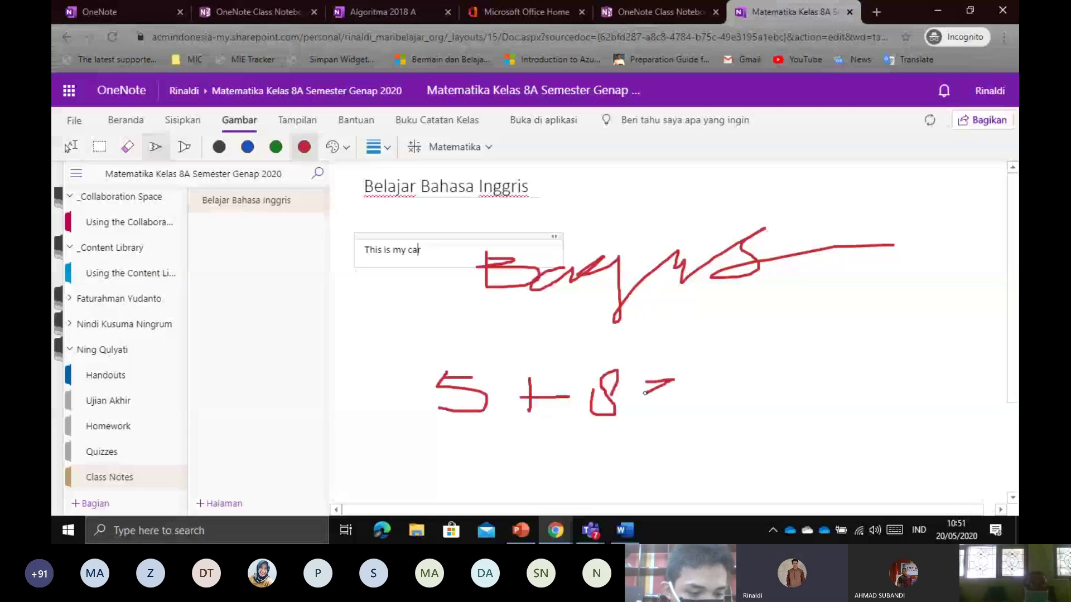
pyautogui.hotkey('ctrl', 'z')
pyautogui.moveTo(651, 388)
pyautogui.mouseDown()
pyautogui.moveTo(674, 388)
pyautogui.moveTo(678, 406)
pyautogui.mouseUp()
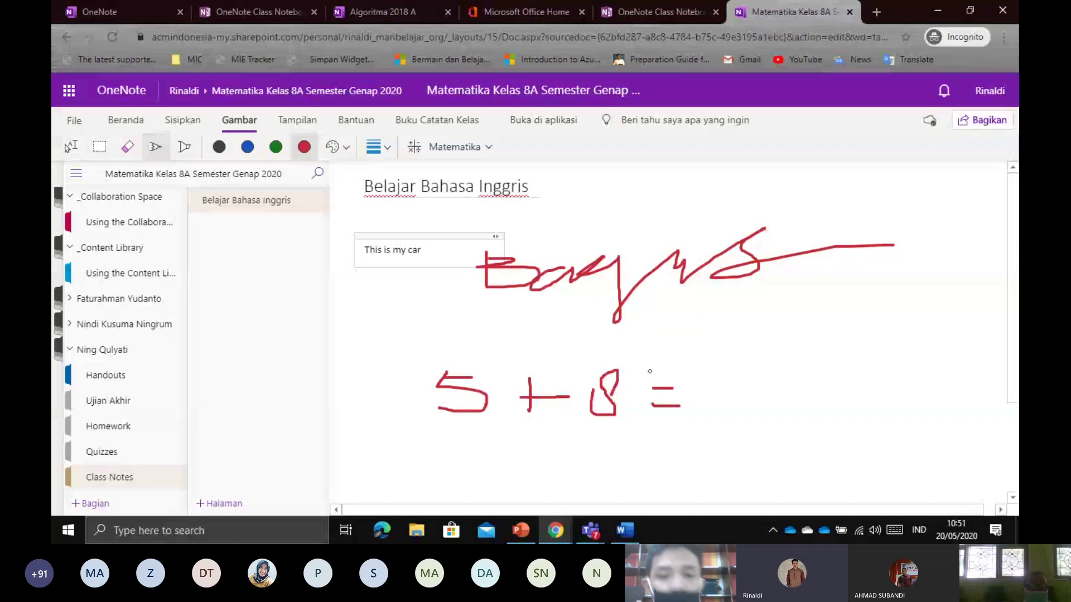
# Briefly open and close the Matematika pane, then rectangle-select the handwritten 5 + 8 = strokes
pyautogui.click(426, 150)
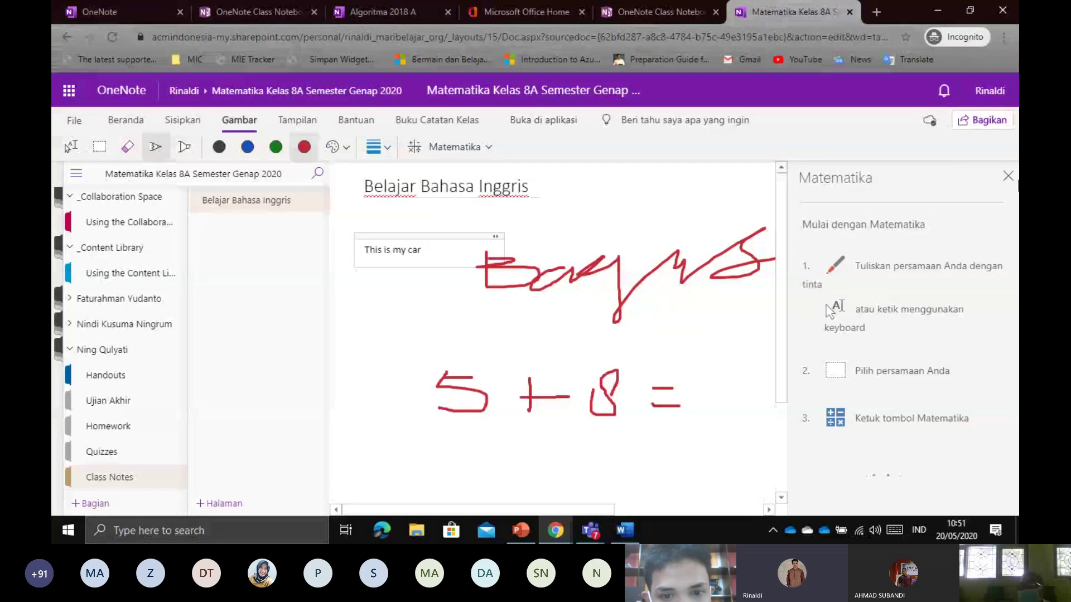
pyautogui.click(1013, 180)
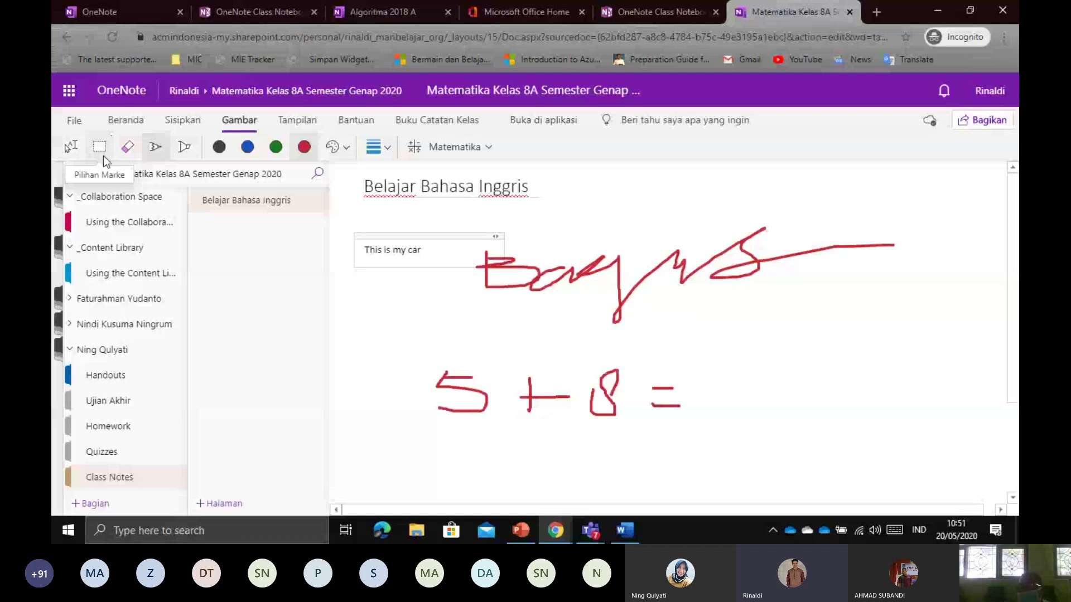
pyautogui.click(99, 148)
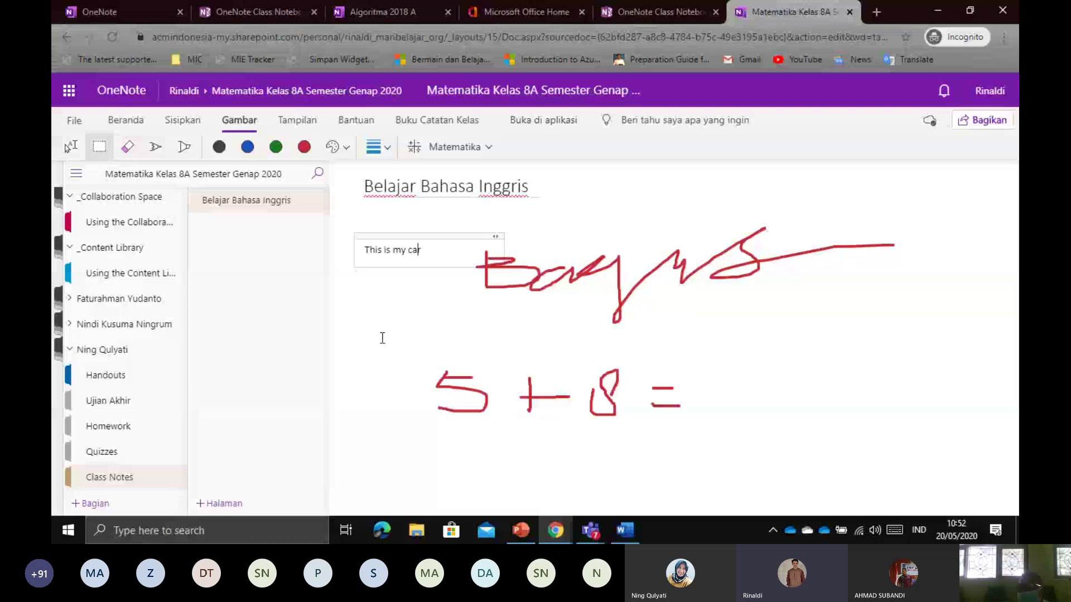
pyautogui.moveTo(363, 334)
pyautogui.mouseDown()
pyautogui.moveTo(507, 370)
pyautogui.moveTo(791, 472)
pyautogui.mouseUp()
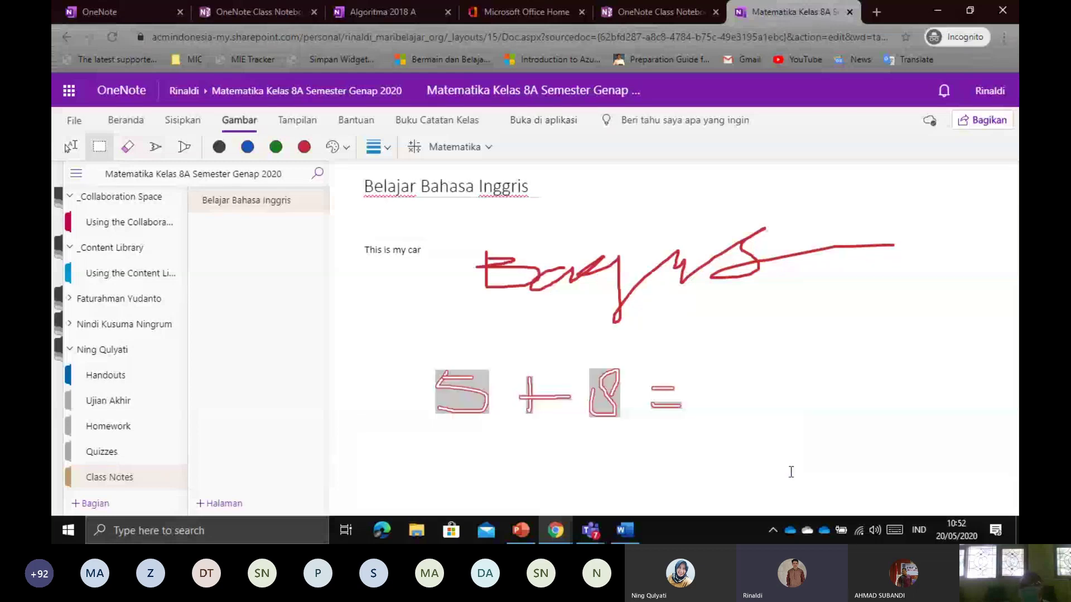
# Evaluate the selected 5 + 8 = ink in the Matematika pane to get 13
pyautogui.click(434, 152)
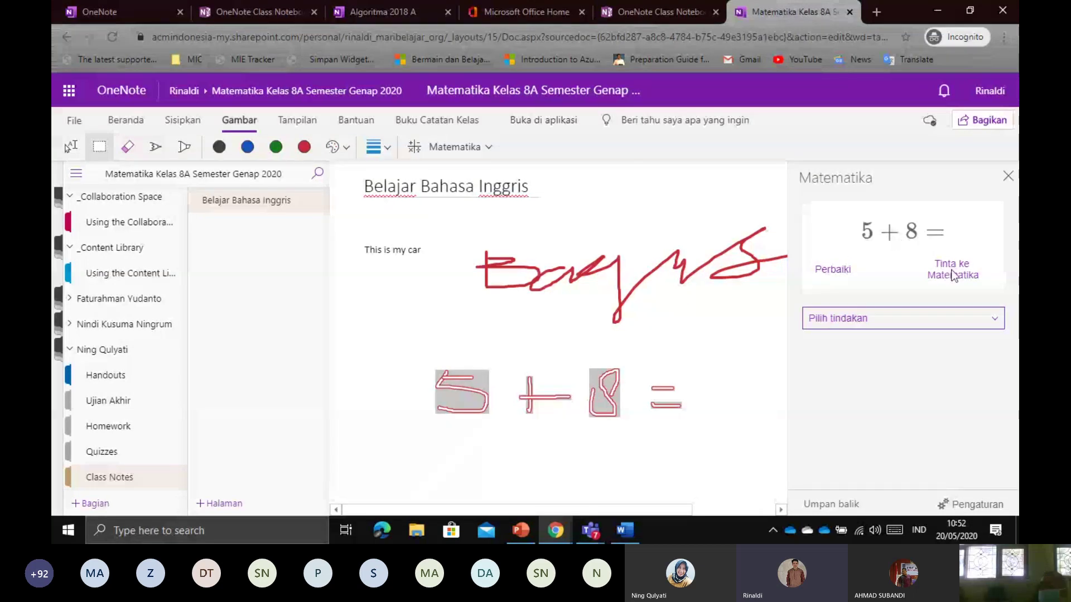
pyautogui.click(921, 319)
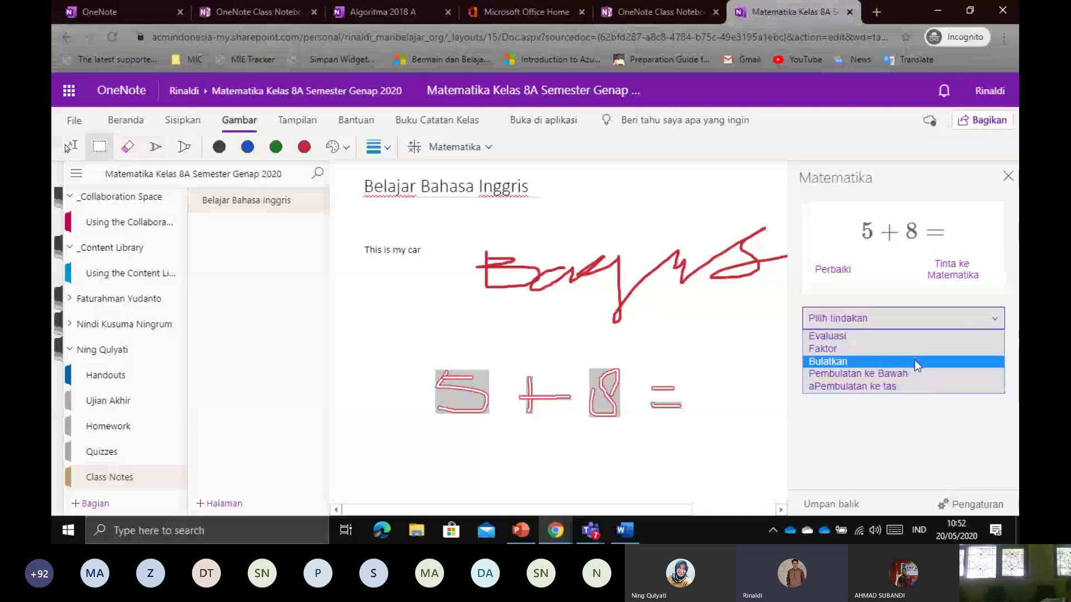
pyautogui.click(900, 273)
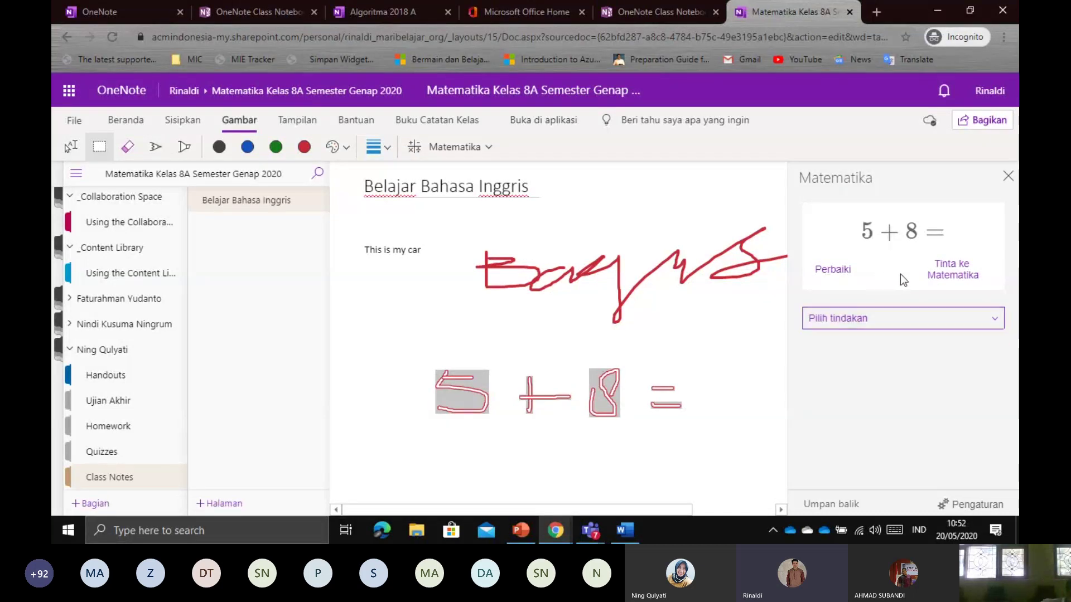
pyautogui.click(863, 325)
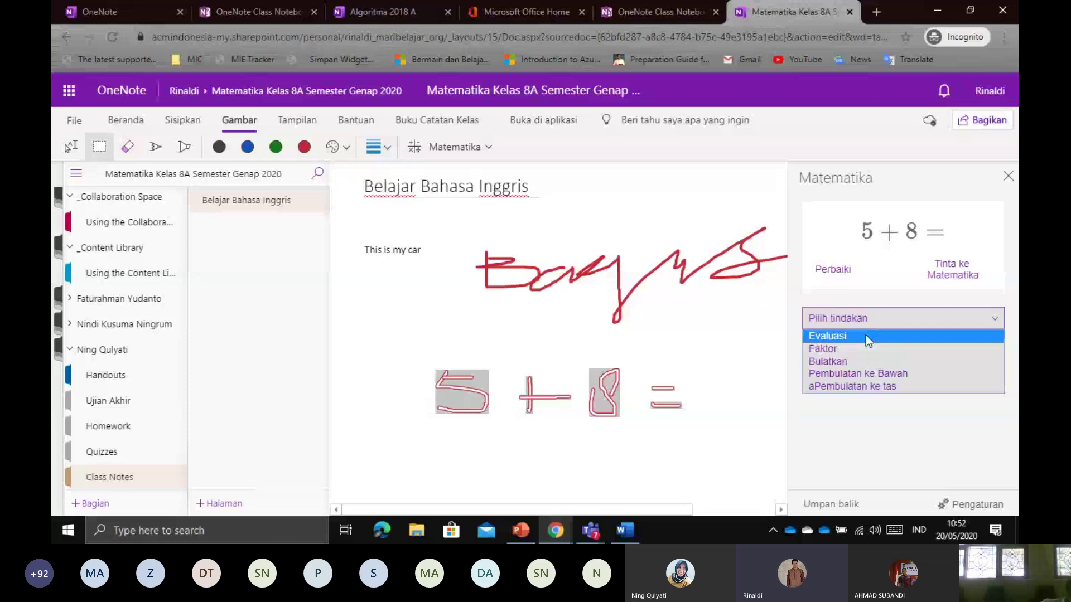
pyautogui.click(865, 335)
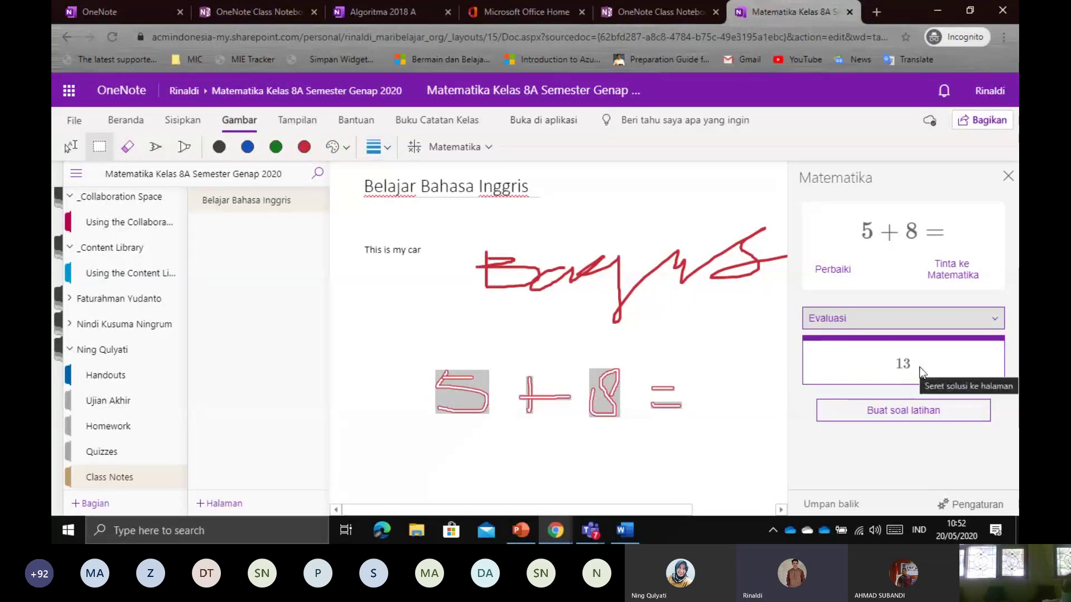
pyautogui.moveTo(916, 363)
pyautogui.mouseDown()
pyautogui.moveTo(904, 373)
pyautogui.moveTo(917, 368)
pyautogui.mouseUp()
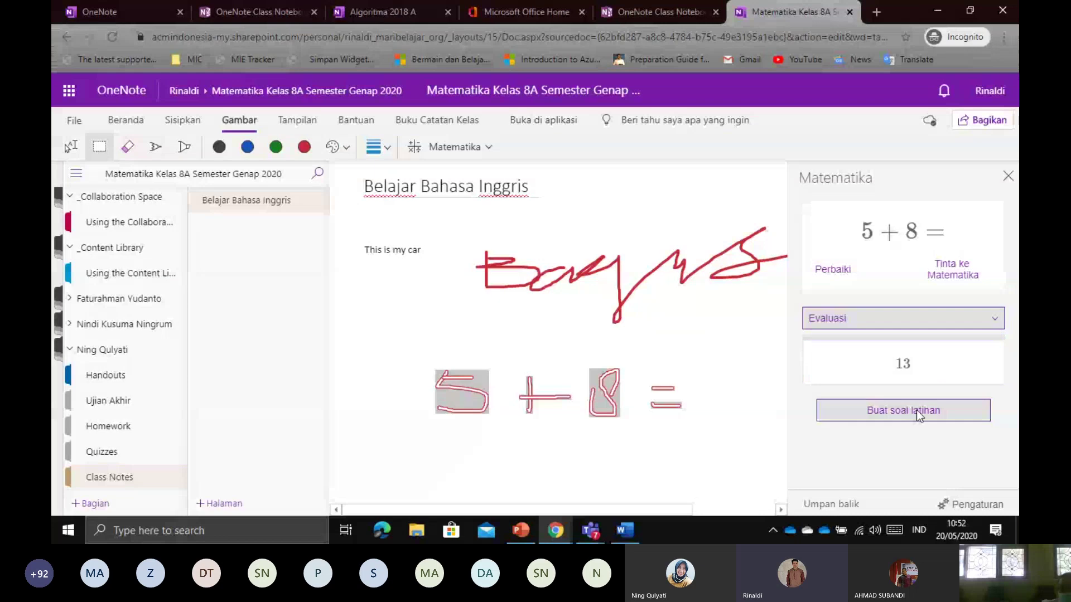
# Keep Evaluasi as the action and request a practice quiz with Buat soal latihan
pyautogui.click(945, 333)
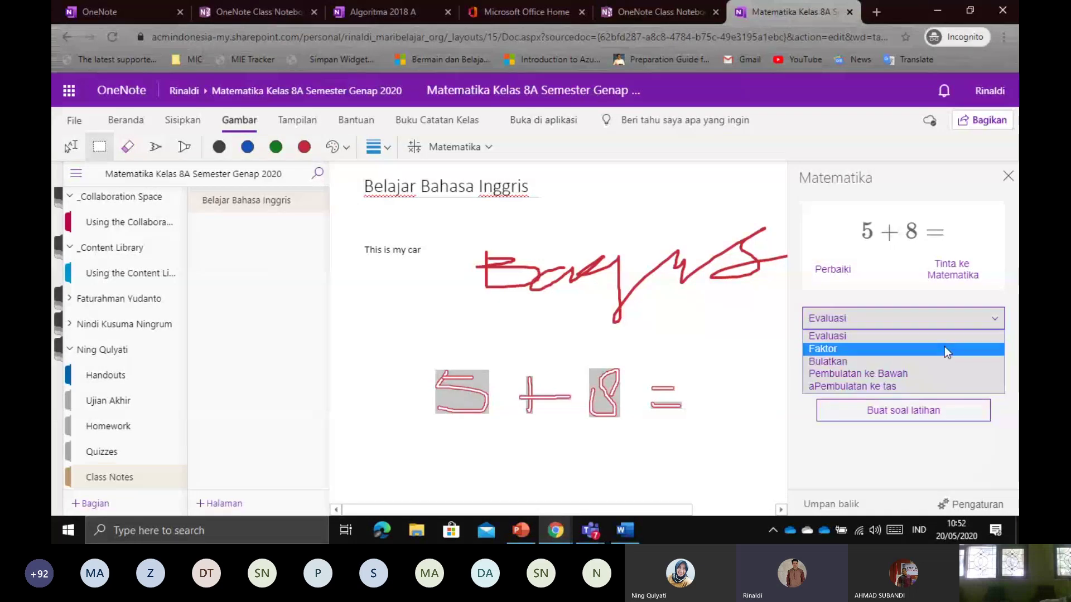
pyautogui.click(945, 336)
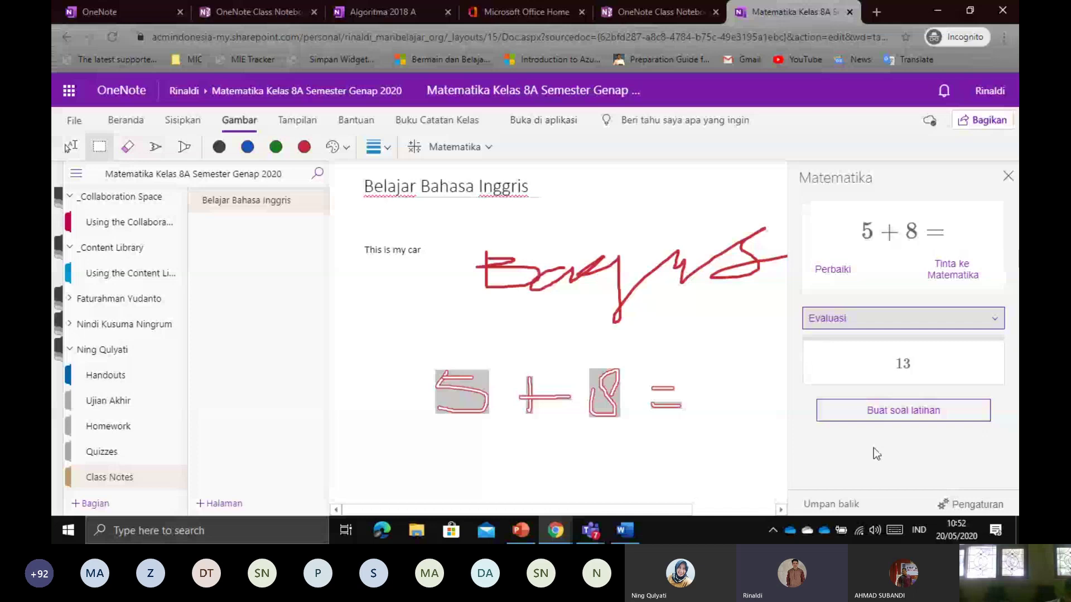
pyautogui.click(896, 407)
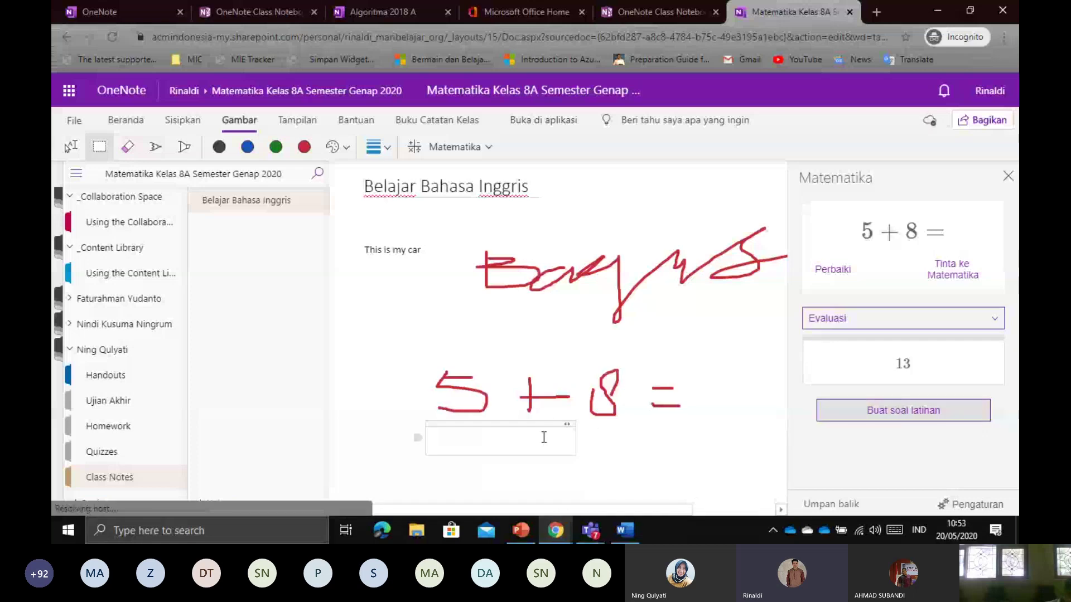
# Switch the math action to Faktor and dismiss the practice quiz sign-in prompt
pyautogui.click(874, 317)
pyautogui.click(879, 346)
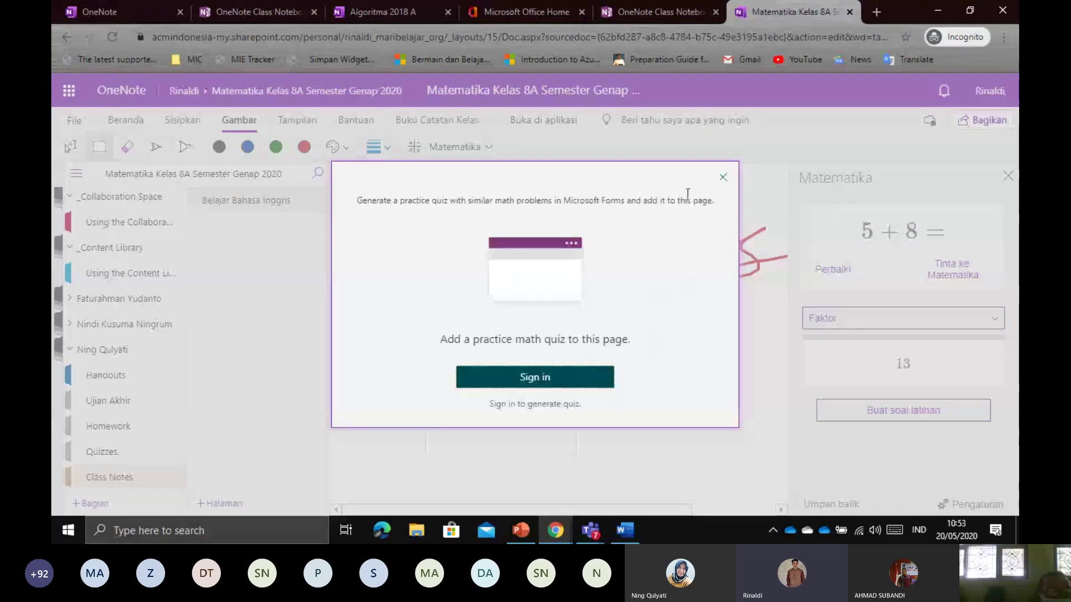
pyautogui.click(724, 179)
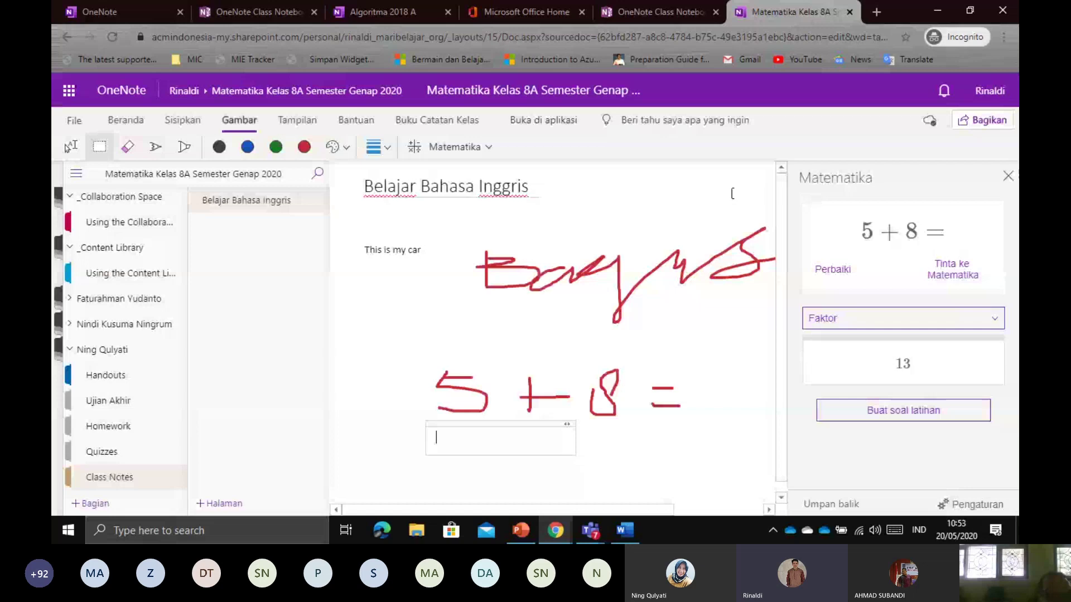
# Convert the ink to typed math, delete the 5 + 8 = equation, and move the empty container under the scribble
pyautogui.click(865, 325)
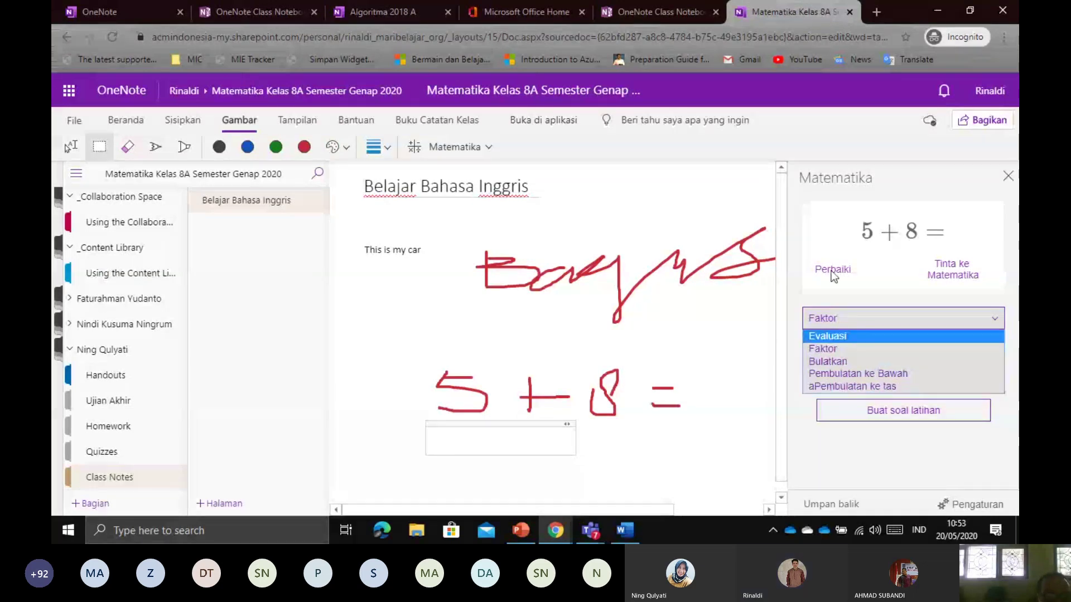
pyautogui.click(945, 269)
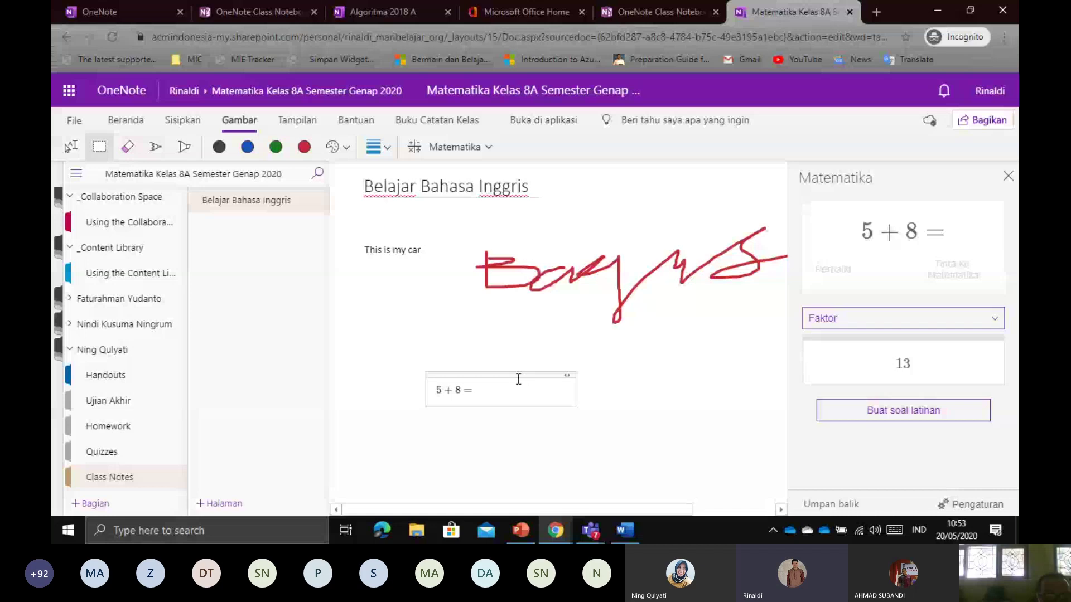
pyautogui.moveTo(518, 379); pyautogui.dragTo(428, 387)
pyautogui.press('BackSpace')
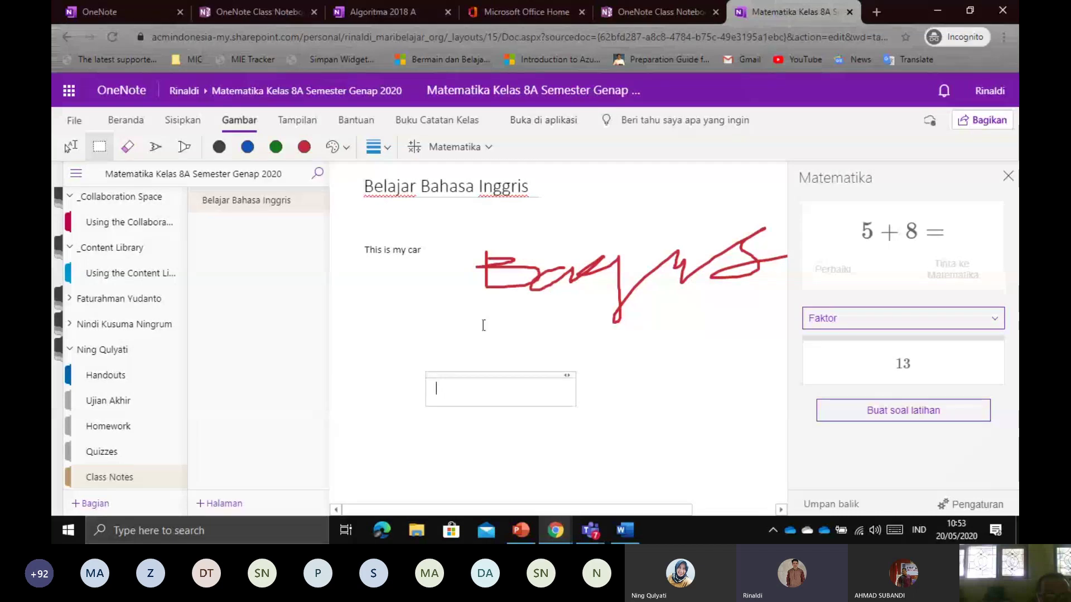
pyautogui.click(484, 325)
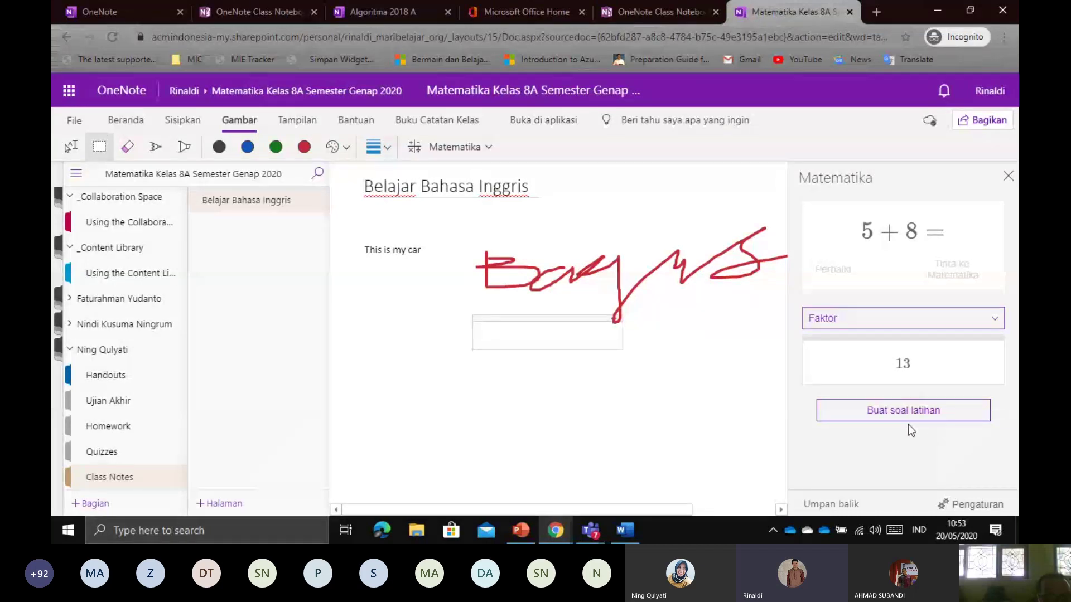
# Leave Faktor as the chosen action and close the Matematika pane
pyautogui.click(922, 327)
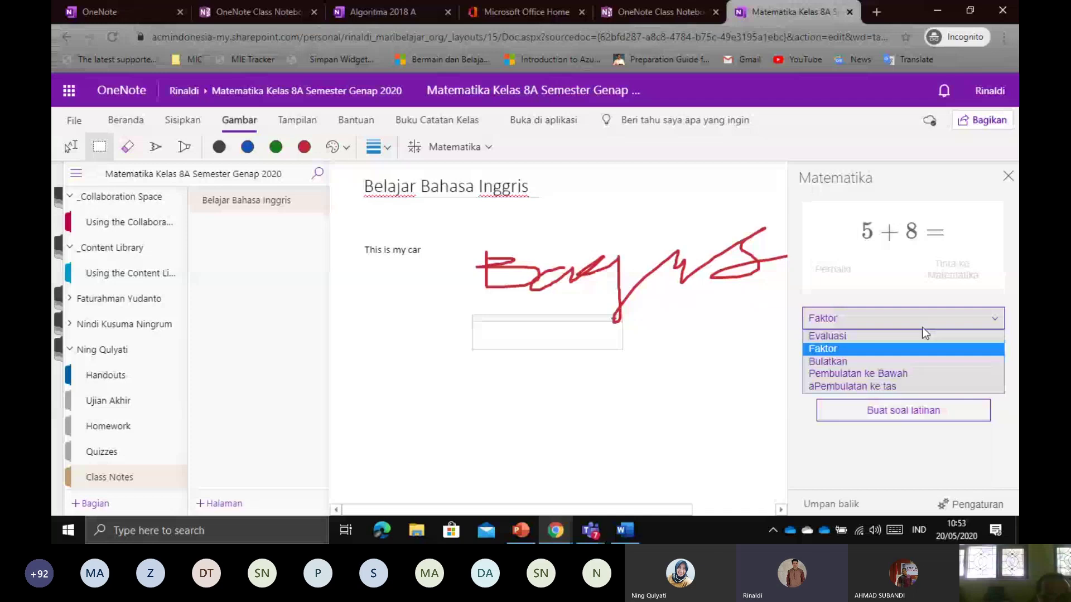
pyautogui.click(922, 328)
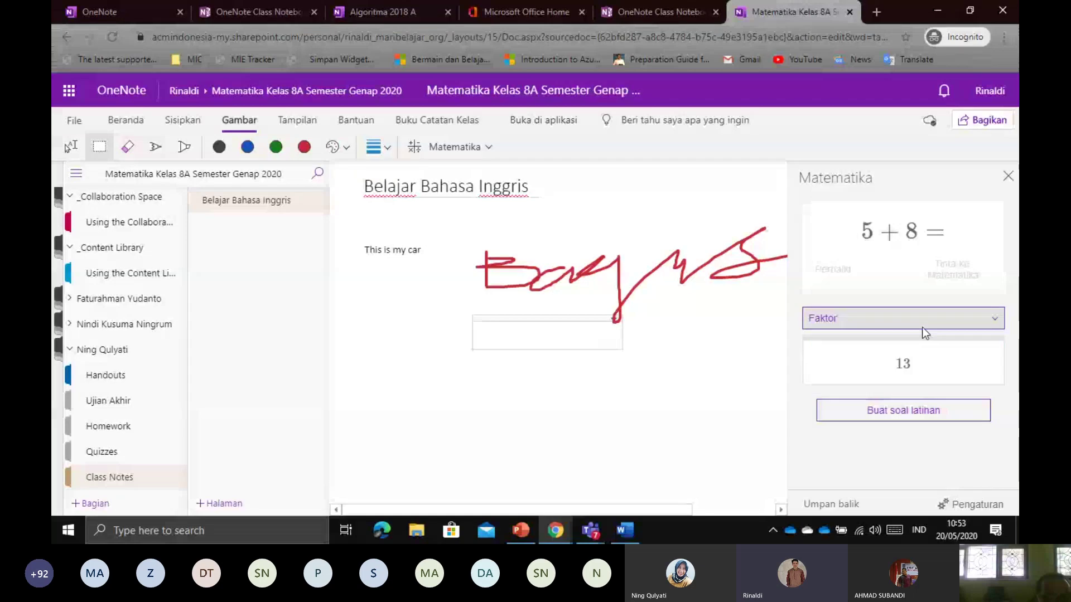
pyautogui.click(1007, 176)
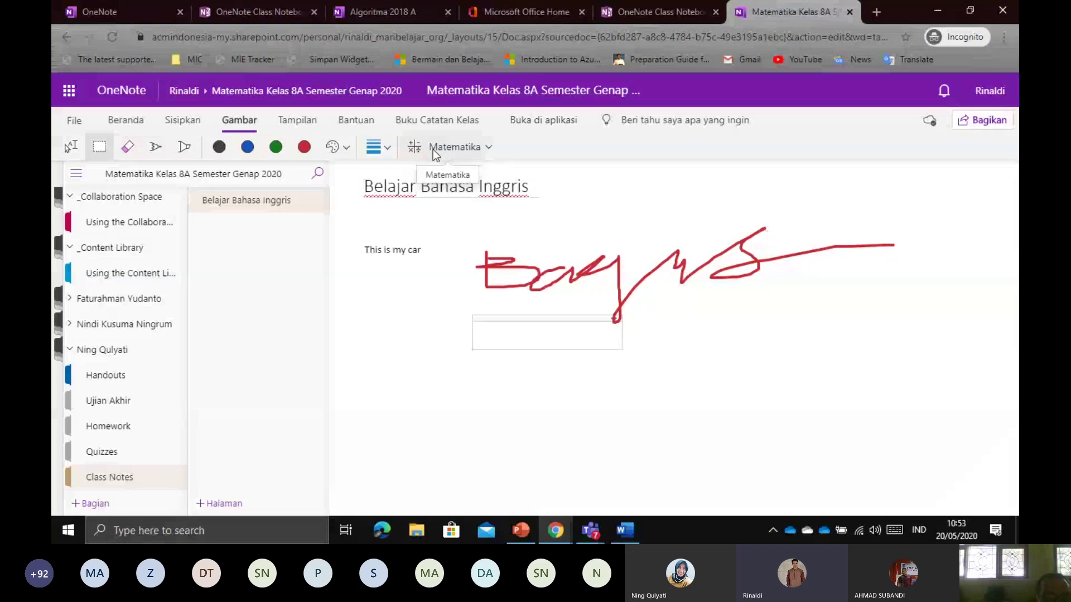
# Look through the view, help and class notebook ribbon tabs, opening and closing the resources and settings menus
pyautogui.click(310, 124)
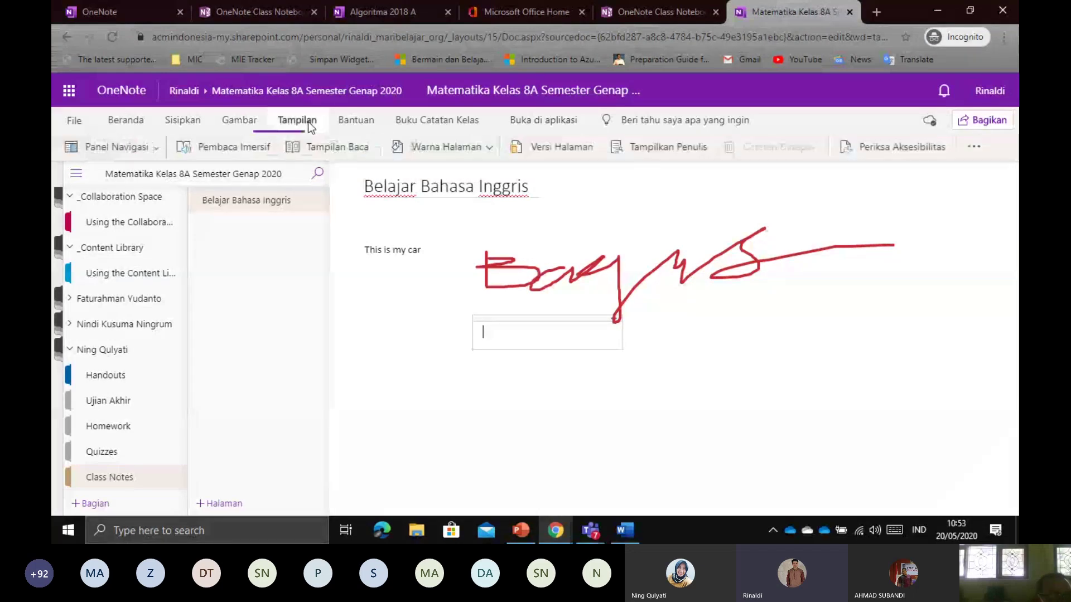
pyautogui.click(346, 124)
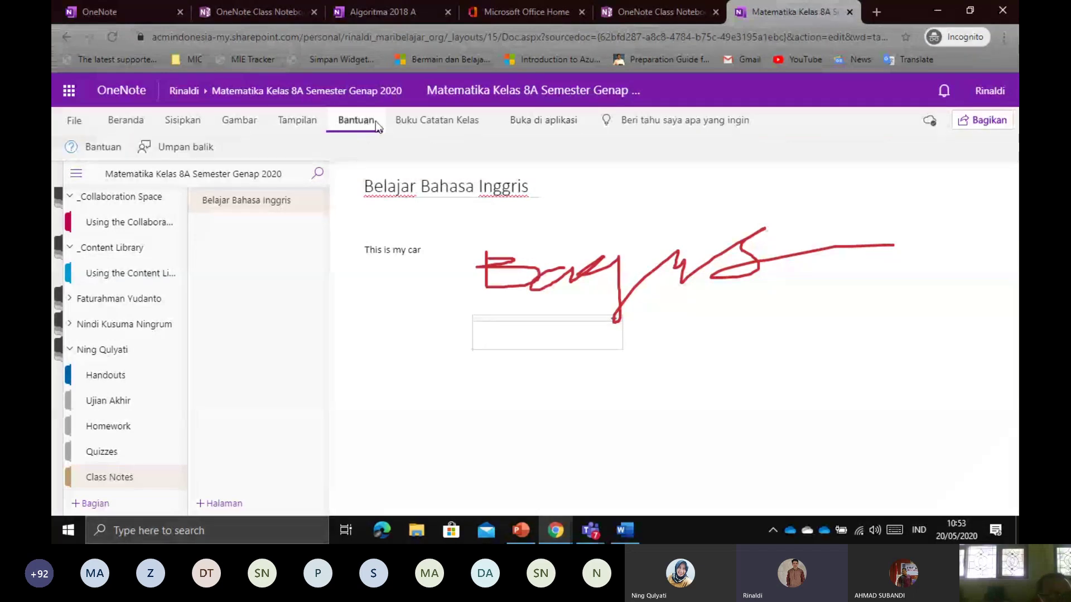
pyautogui.click(415, 124)
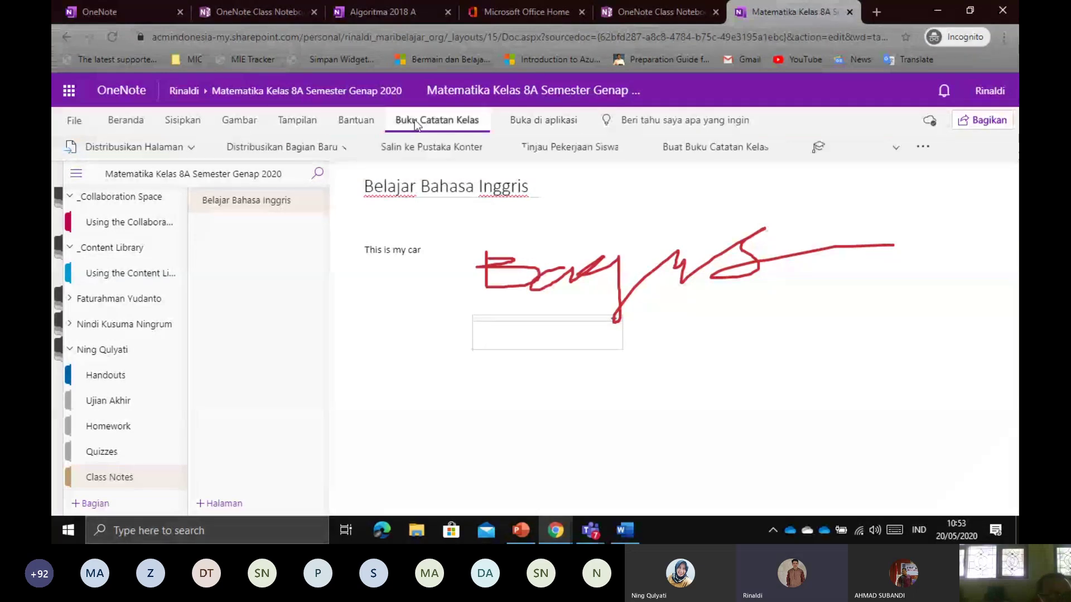
pyautogui.click(921, 148)
pyautogui.click(917, 148)
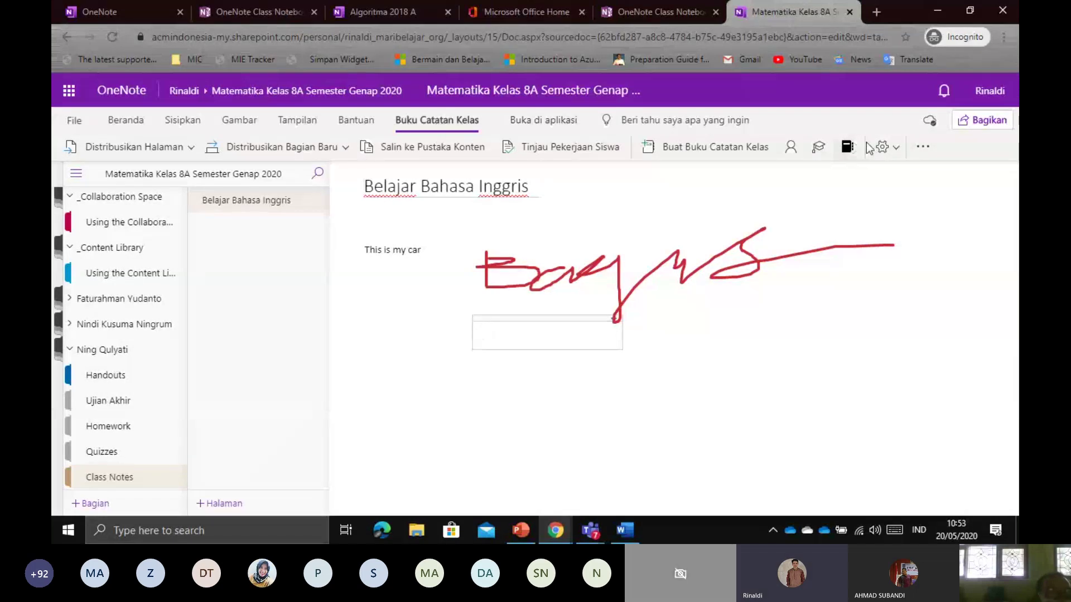
pyautogui.click(884, 148)
pyautogui.click(883, 147)
# Check the formatting and Sisipkan tabs, then open the Using the Content Library section under _Content Library
pyautogui.click(125, 120)
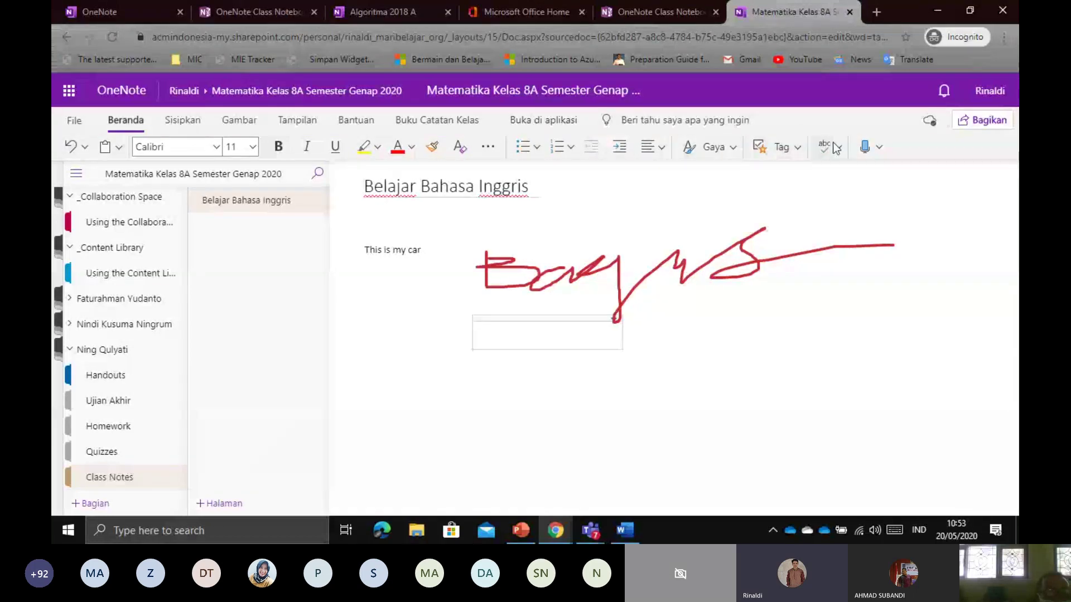
pyautogui.click(177, 124)
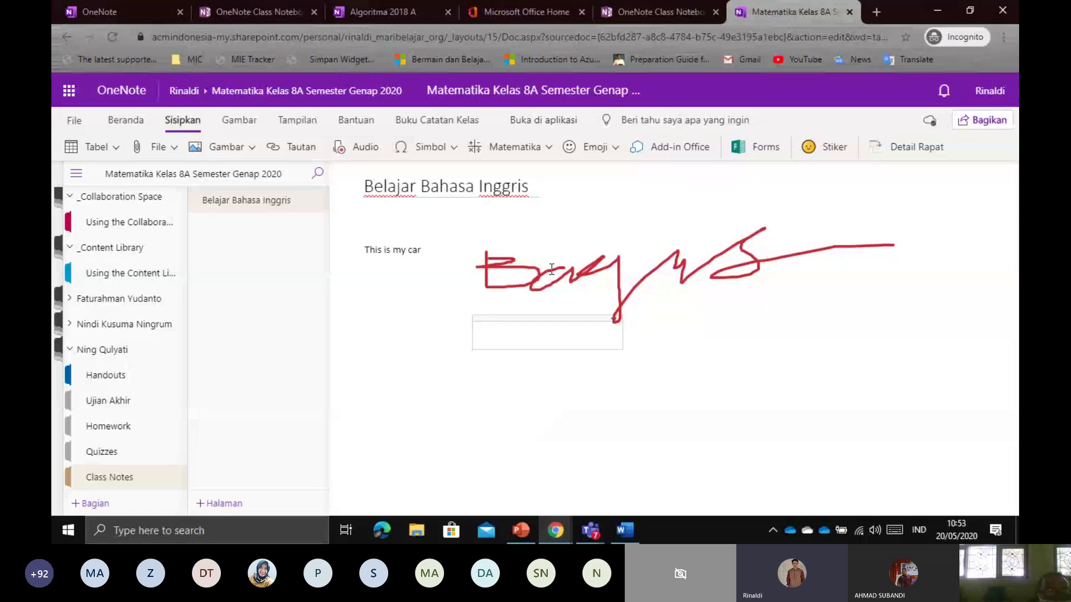
pyautogui.click(128, 273)
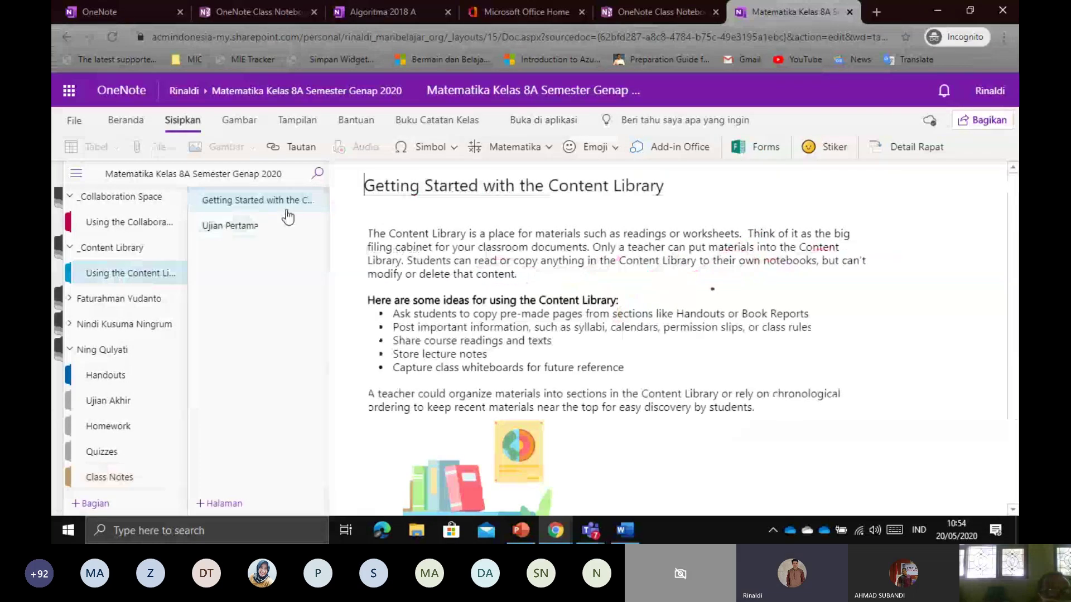
# Add a new page titled 'Ujian Kedua' and bring up the Forms for OneNote panel
pyautogui.click(219, 503)
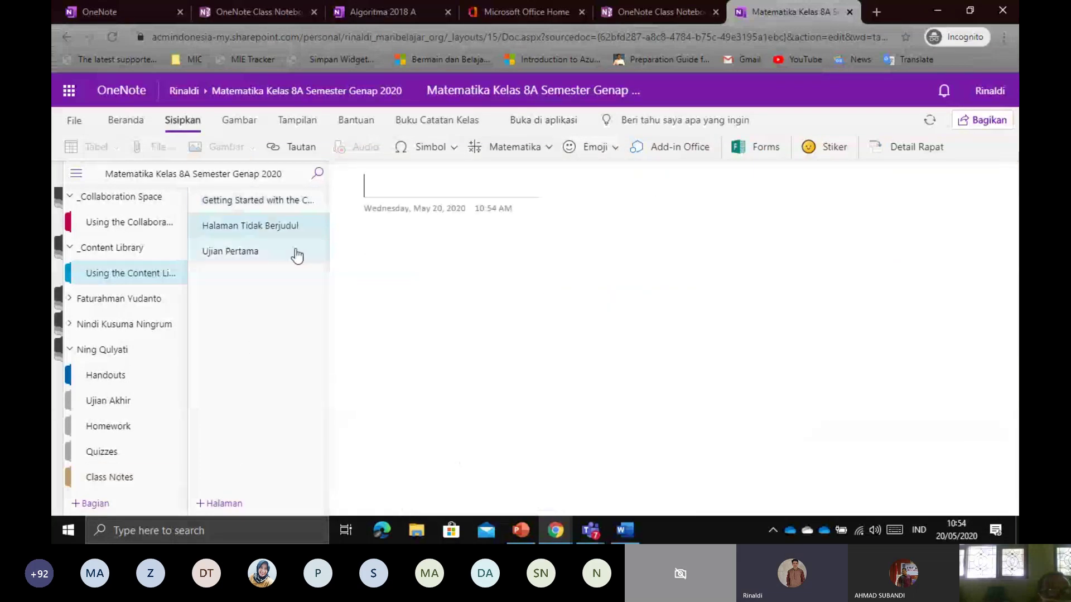
pyautogui.write('Uji')
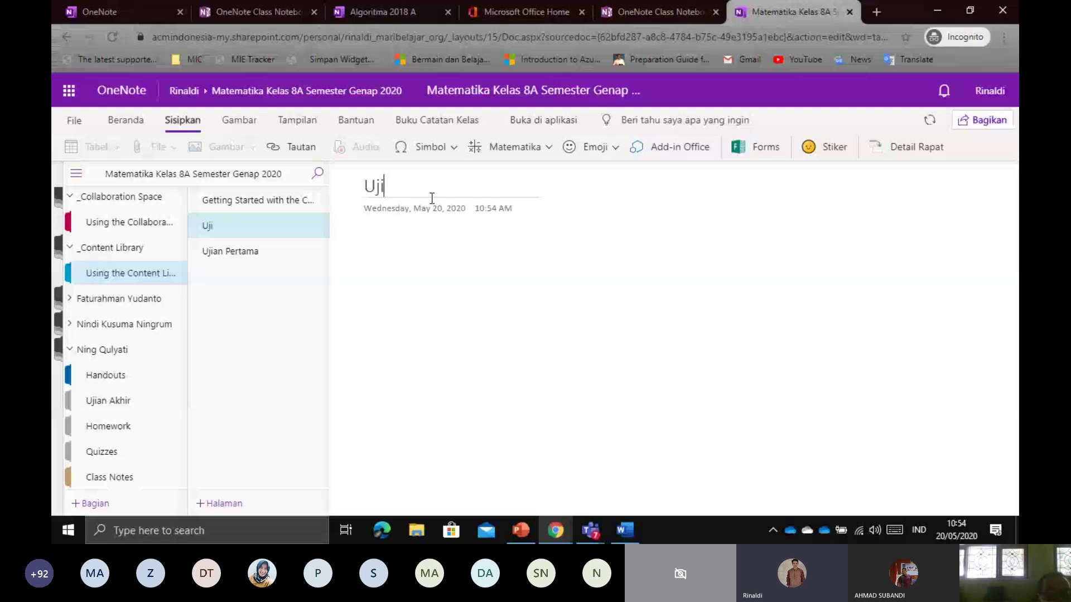
pyautogui.write('an Kedua')
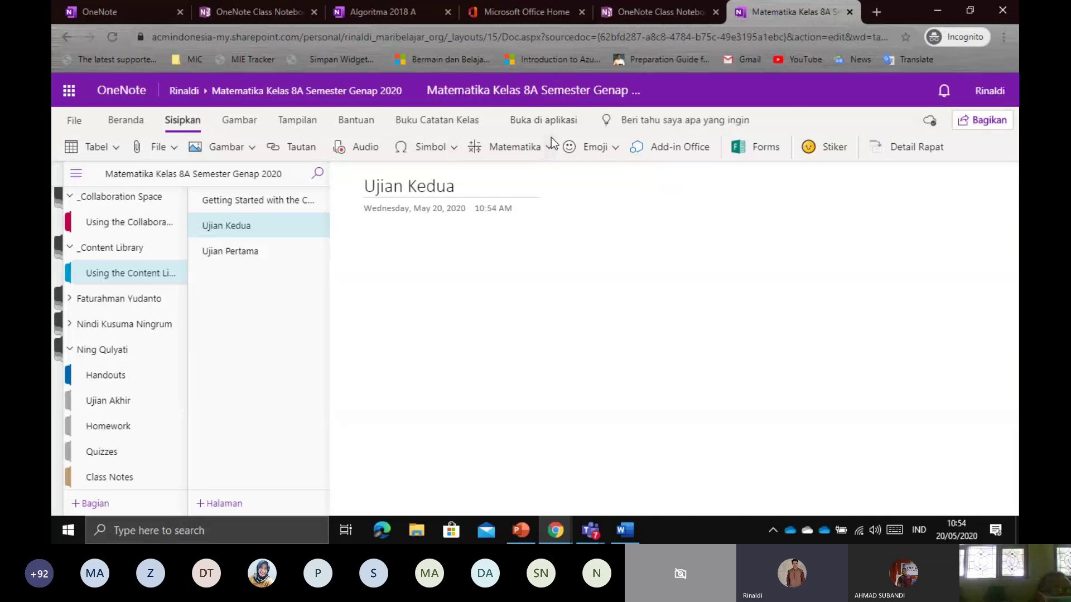
pyautogui.click(775, 148)
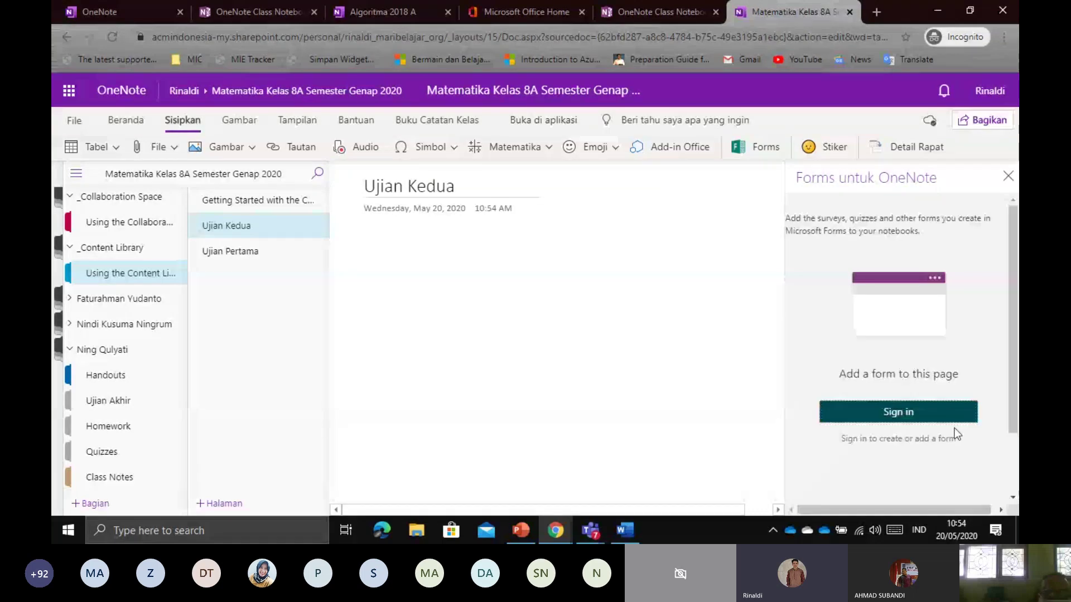
# Sign in to Forms for OneNote and scroll through the My forms list
pyautogui.click(909, 413)
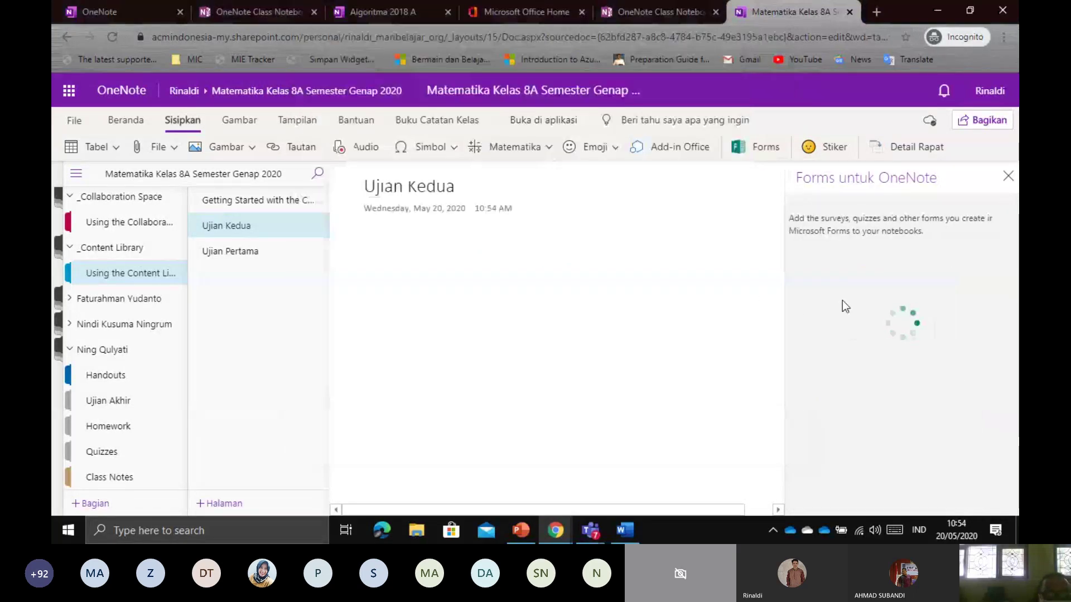
pyautogui.scroll(-2, 910, 357)
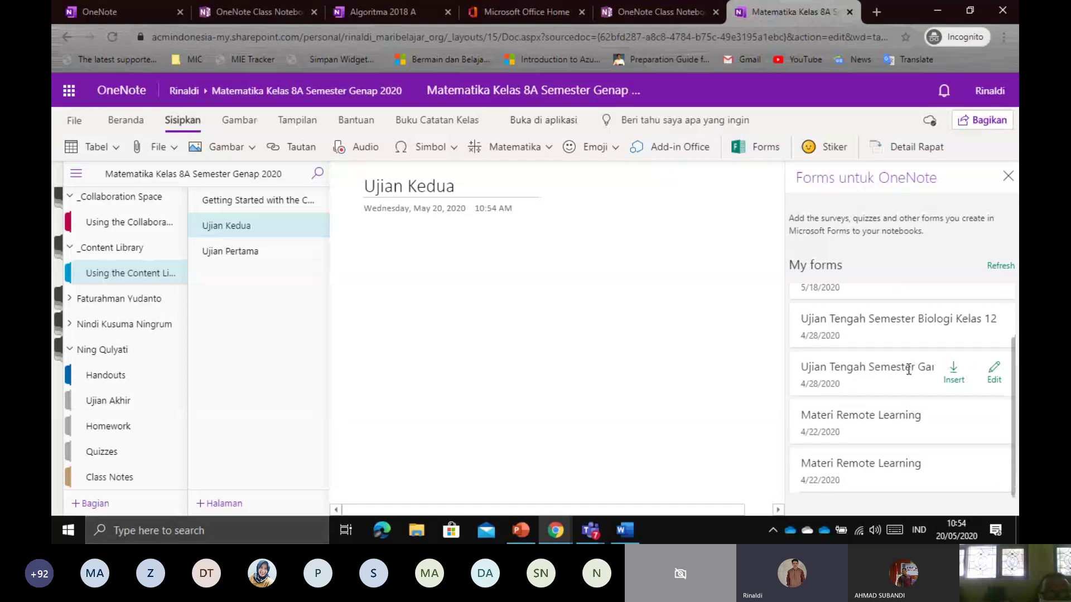
pyautogui.scroll(2, 909, 357)
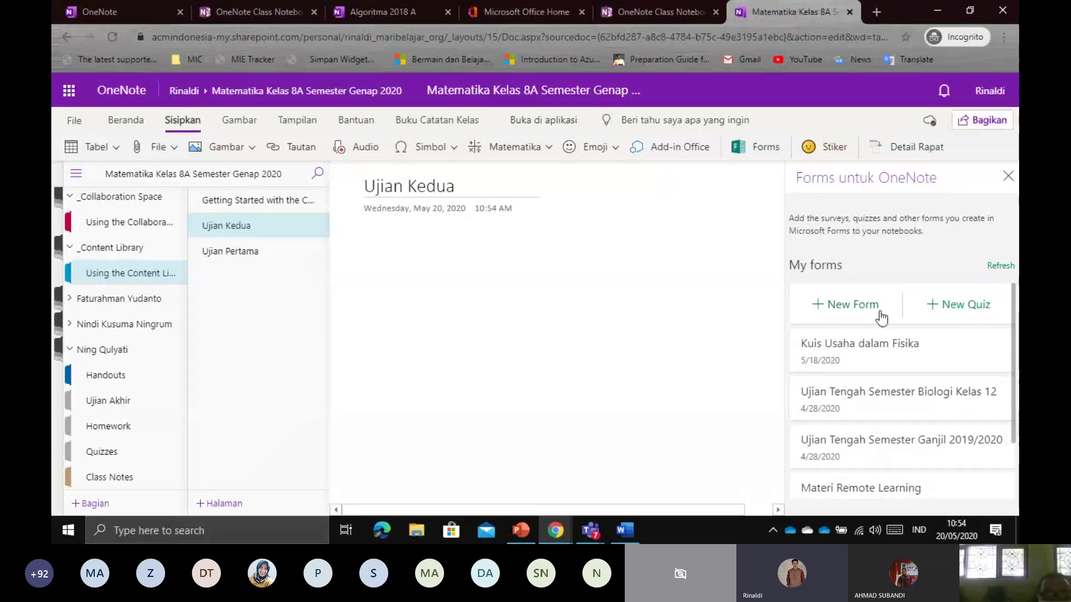
# Create a new quiz, return to the OneNote tab, and check Untitled quiz in the My forms list
pyautogui.click(965, 314)
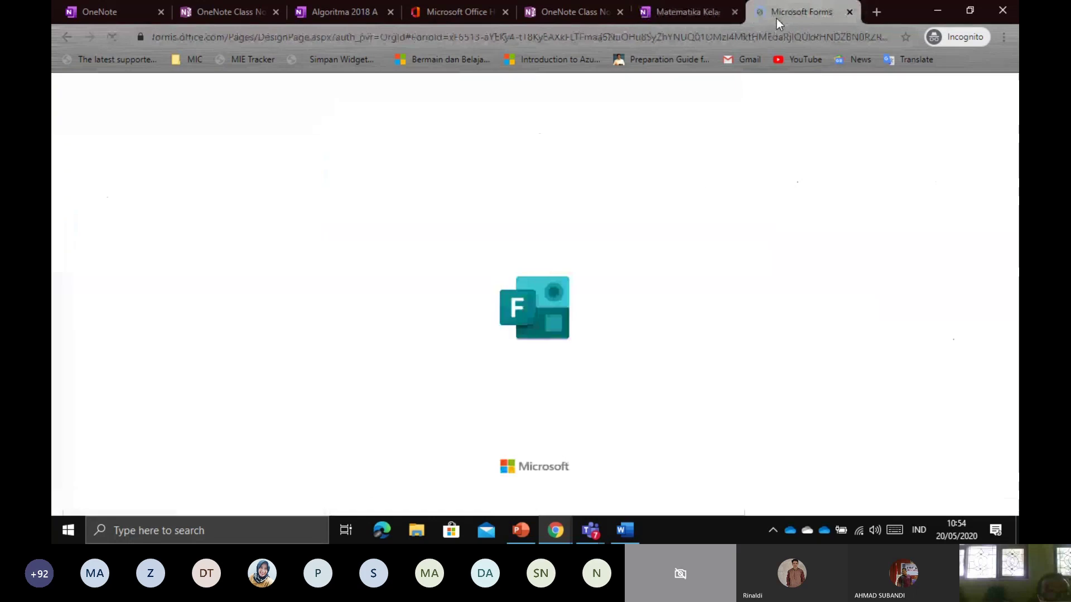
pyautogui.click(687, 10)
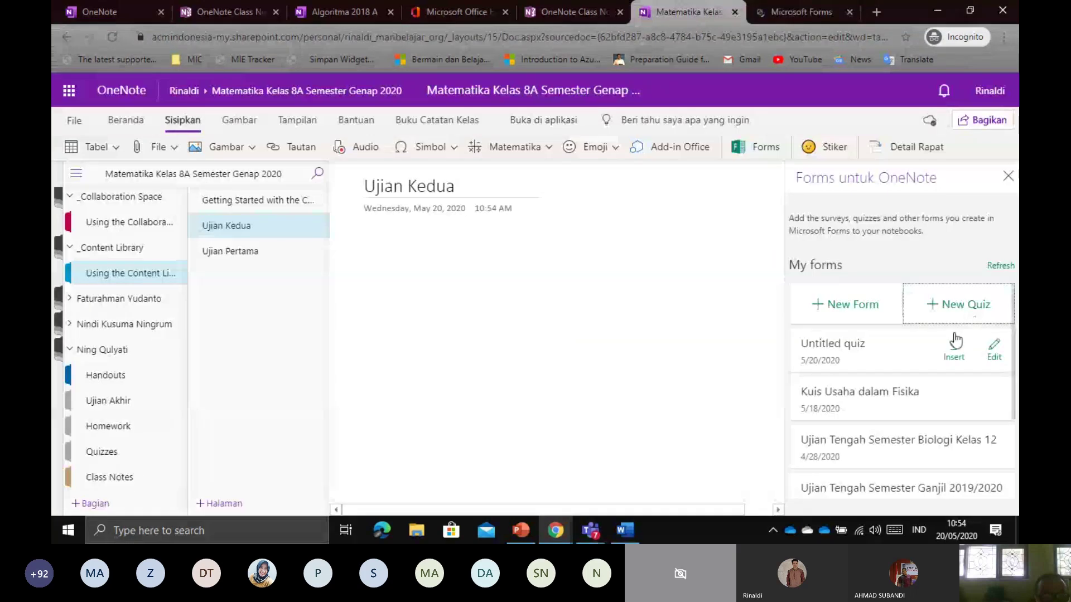
pyautogui.scroll(-3, 877, 365)
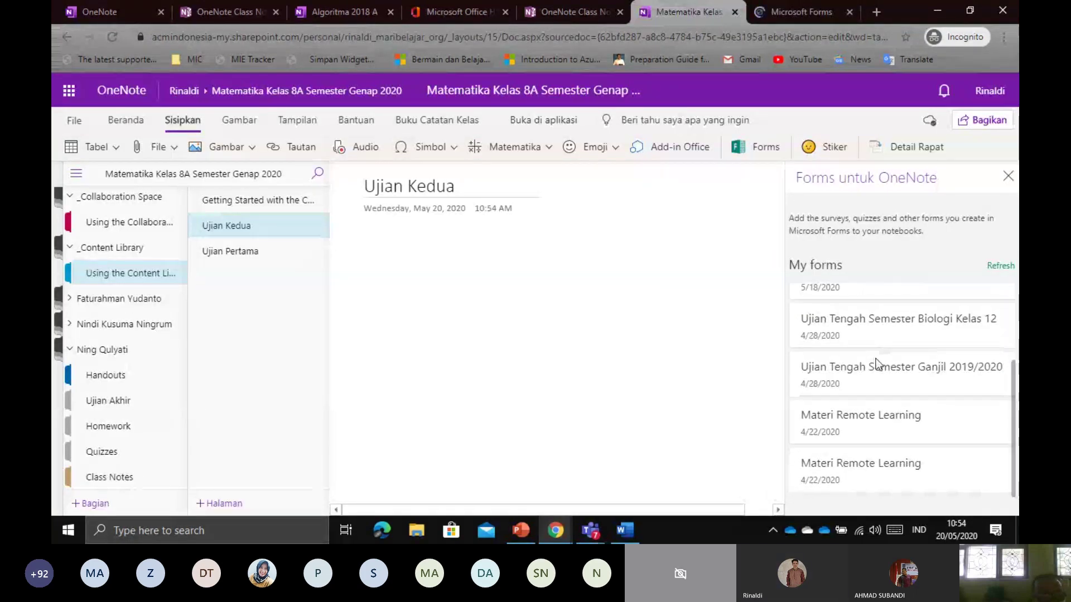
pyautogui.scroll(3, 875, 351)
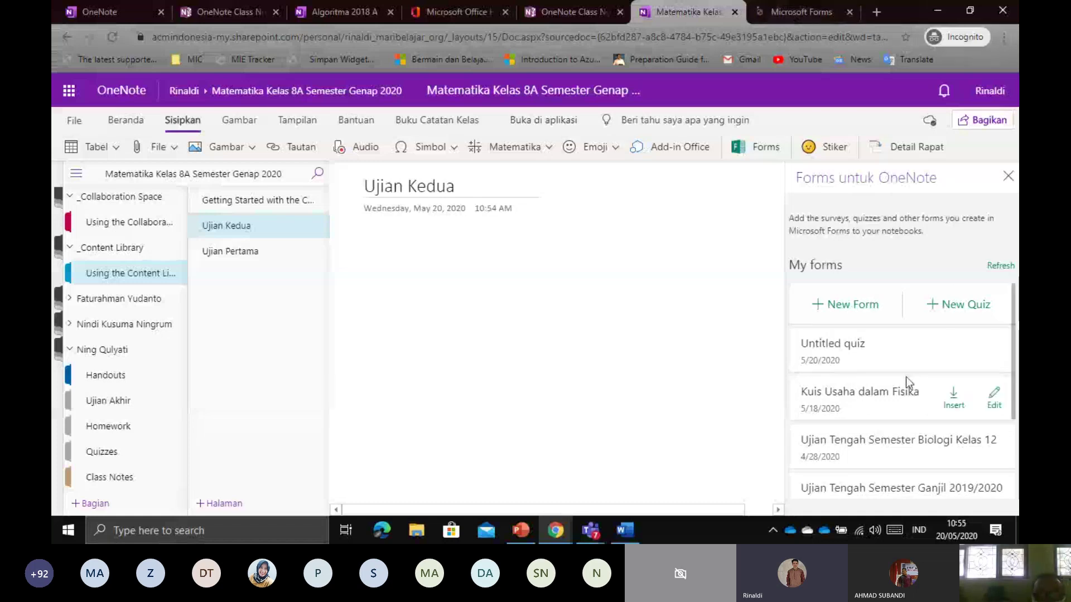
pyautogui.scroll(-3, 884, 410)
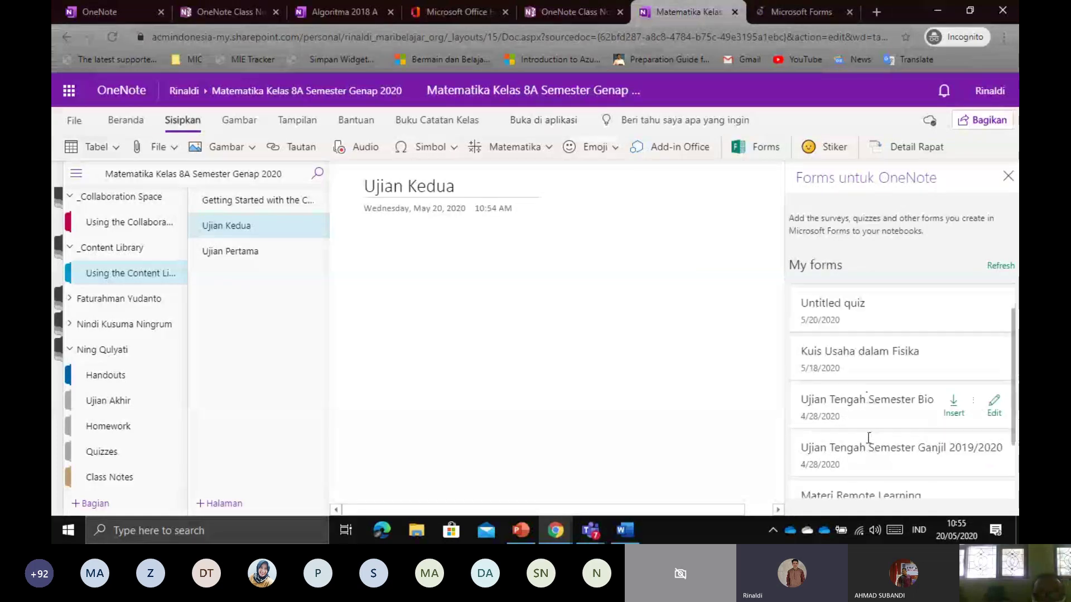
pyautogui.scroll(5, 869, 437)
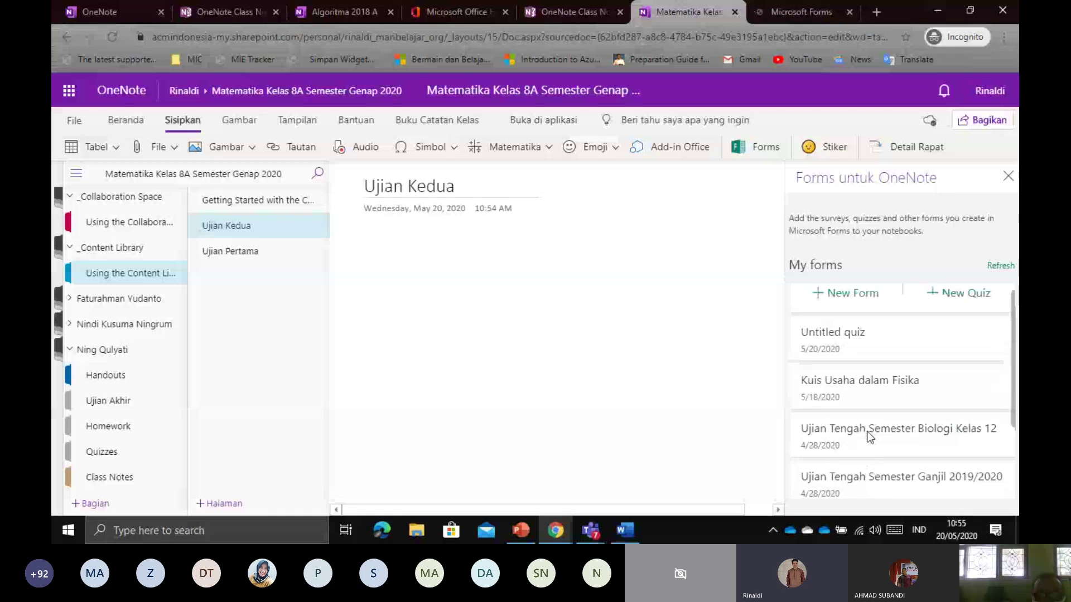
pyautogui.scroll(-3, 880, 441)
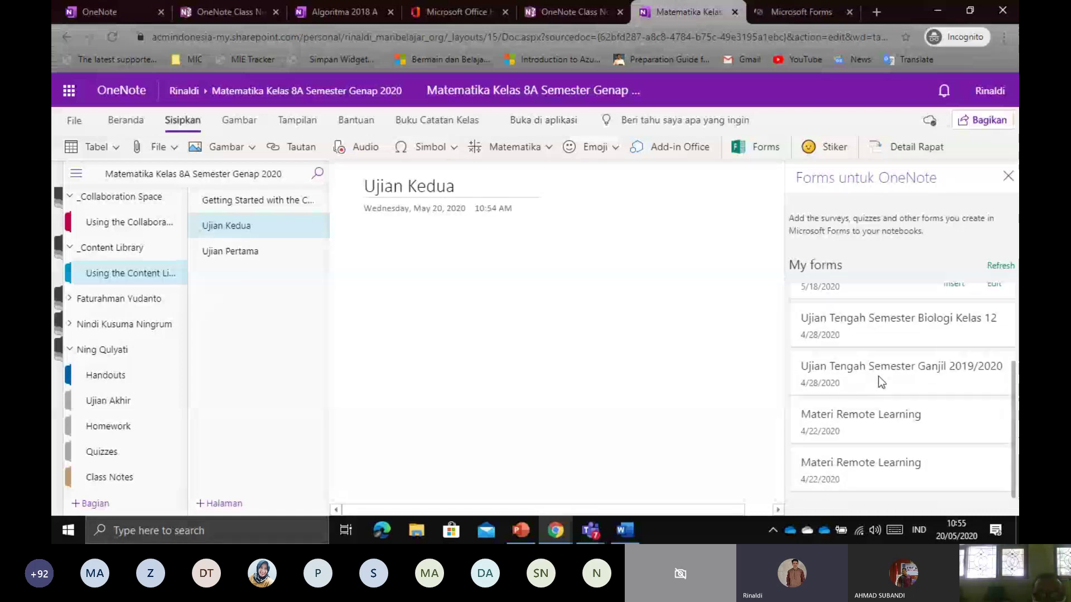
pyautogui.scroll(2, 879, 381)
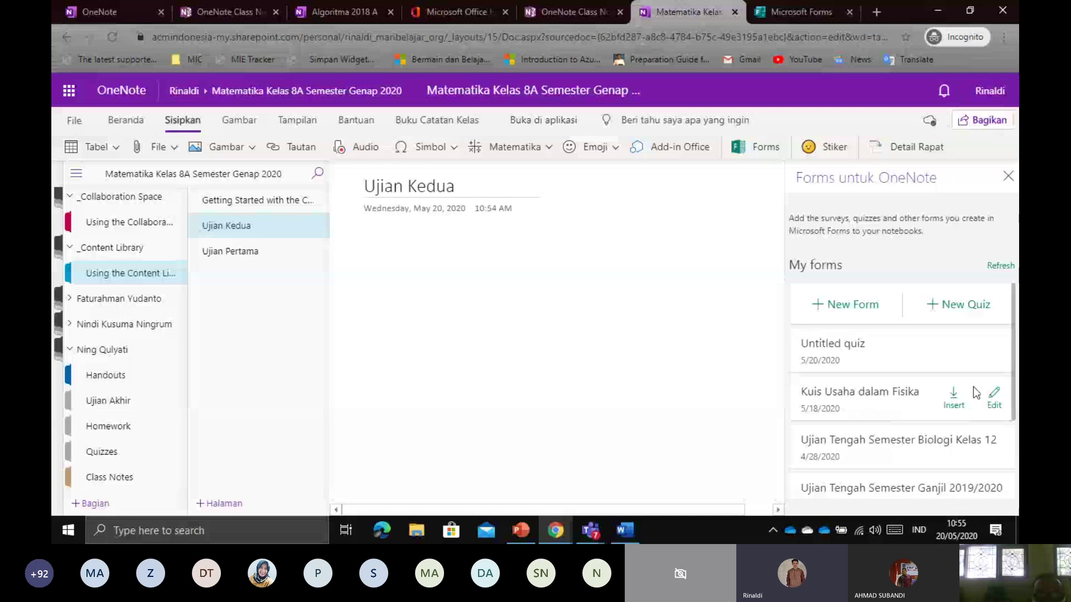
# Open the new quiz in Microsoft Forms and title it 'Ujian Kedua'
pyautogui.click(994, 399)
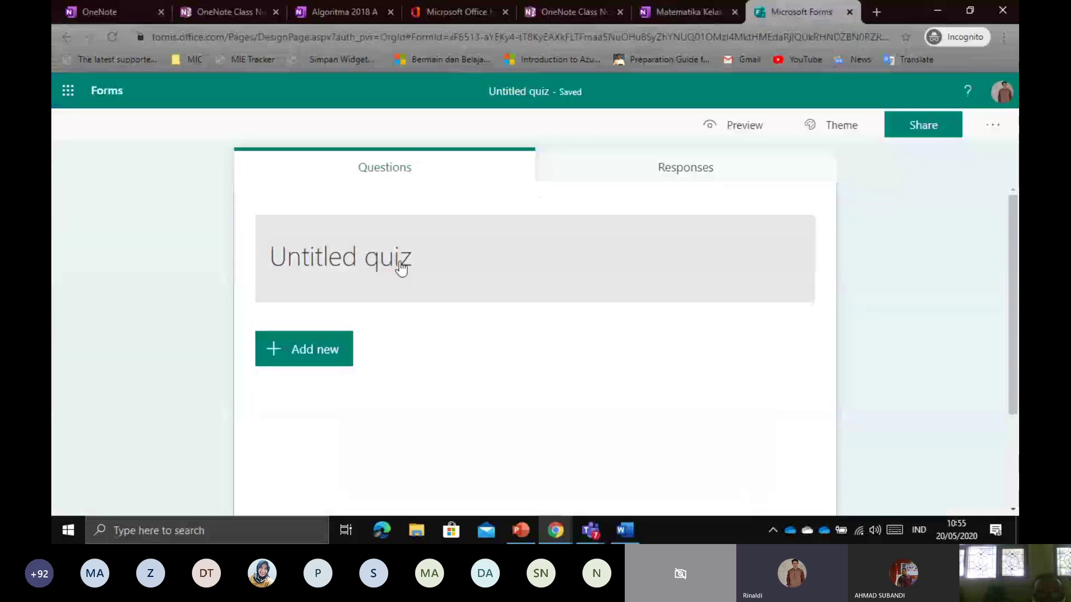
pyautogui.click(399, 261)
pyautogui.write('U')
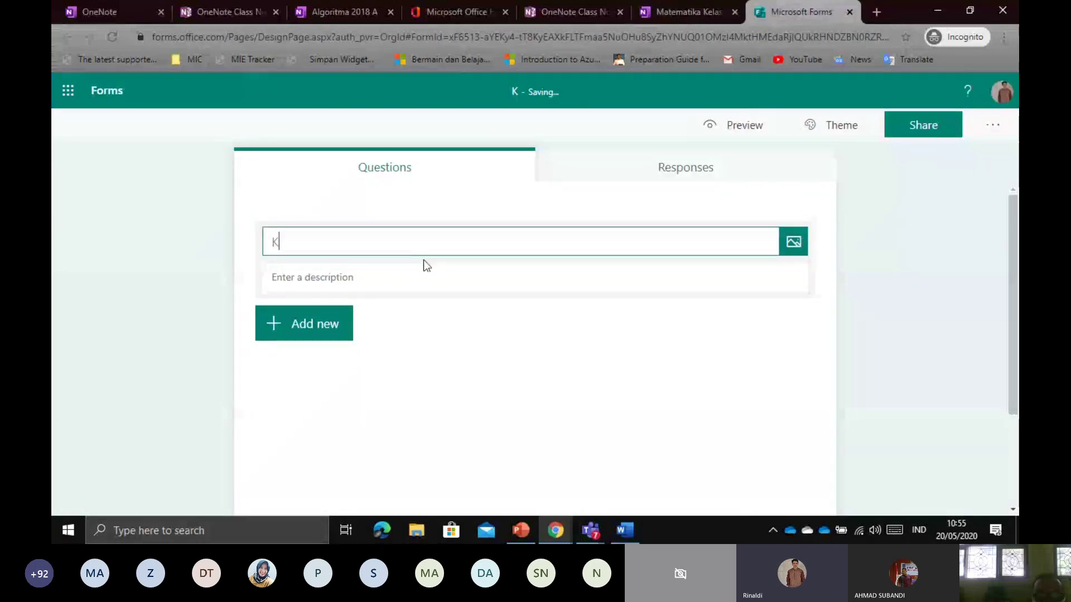
pyautogui.press('BackSpace')
pyautogui.write('Ujian Kedua')
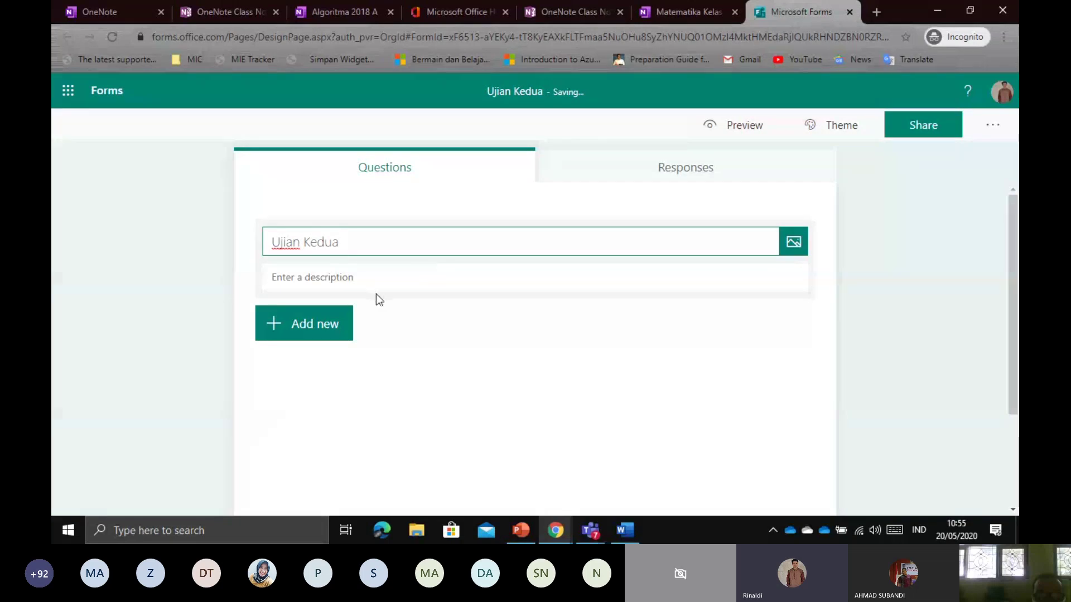
# Add multiple-choice question '5 + 8 = ?' with the first two answer choices 13 and 14
pyautogui.click(329, 325)
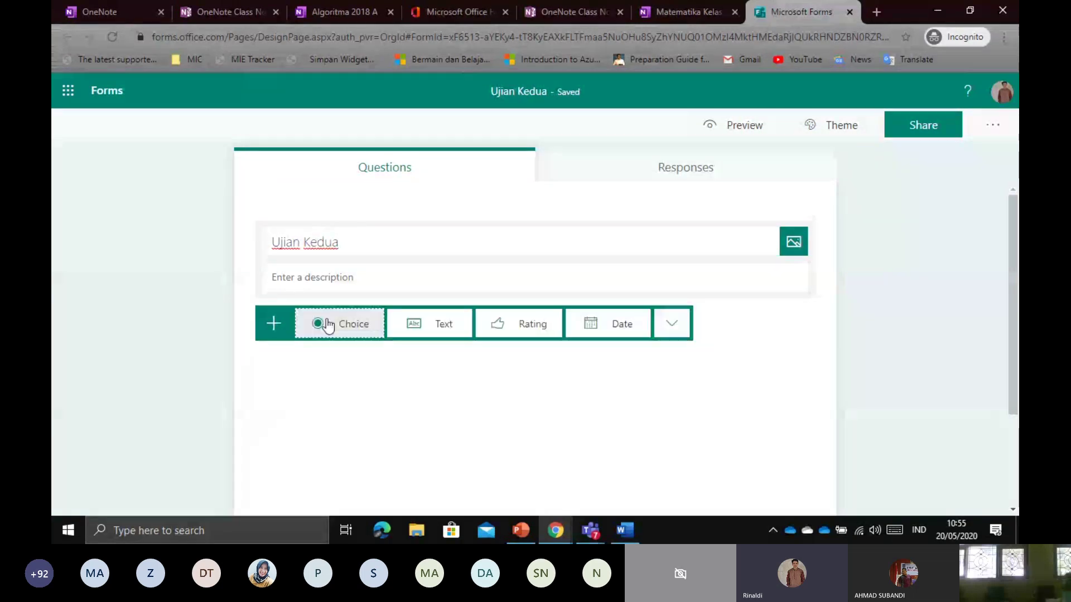
pyautogui.click(343, 331)
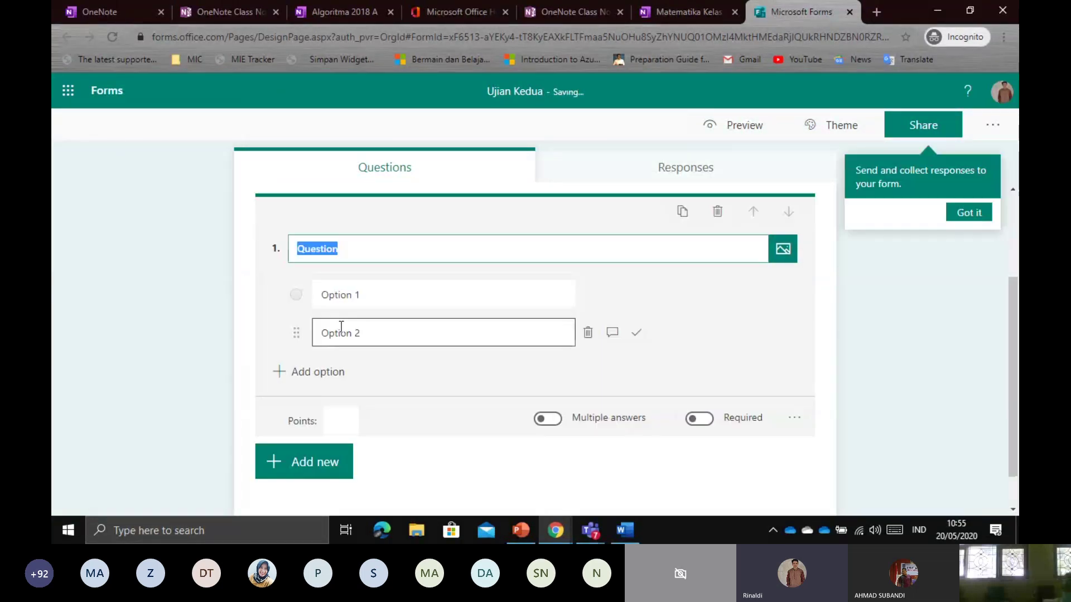
pyautogui.write('5')
pyautogui.write(' =')
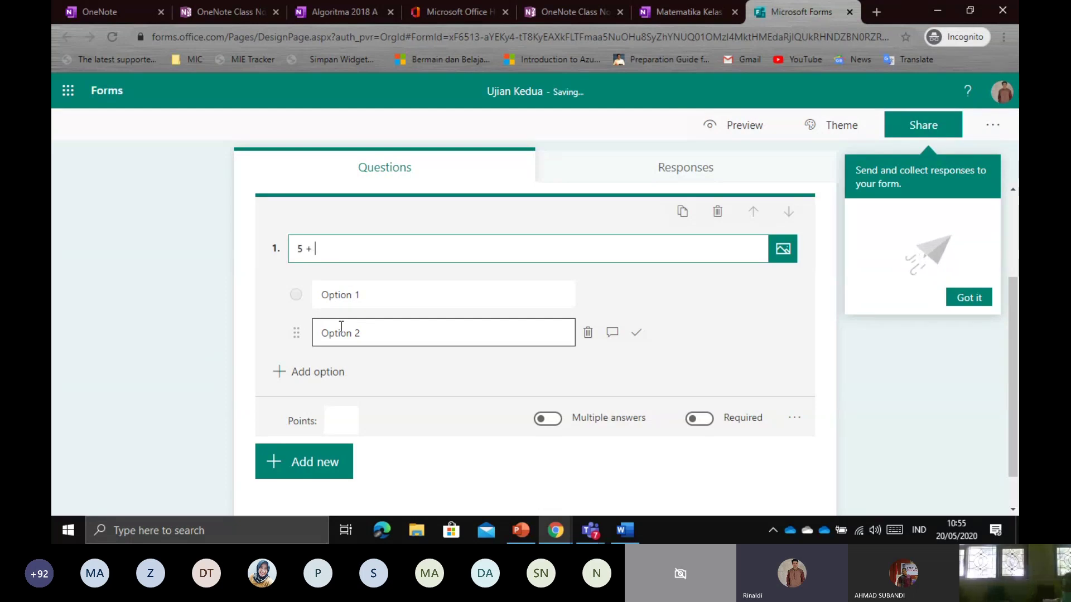
pyautogui.write(' 8 = ?')
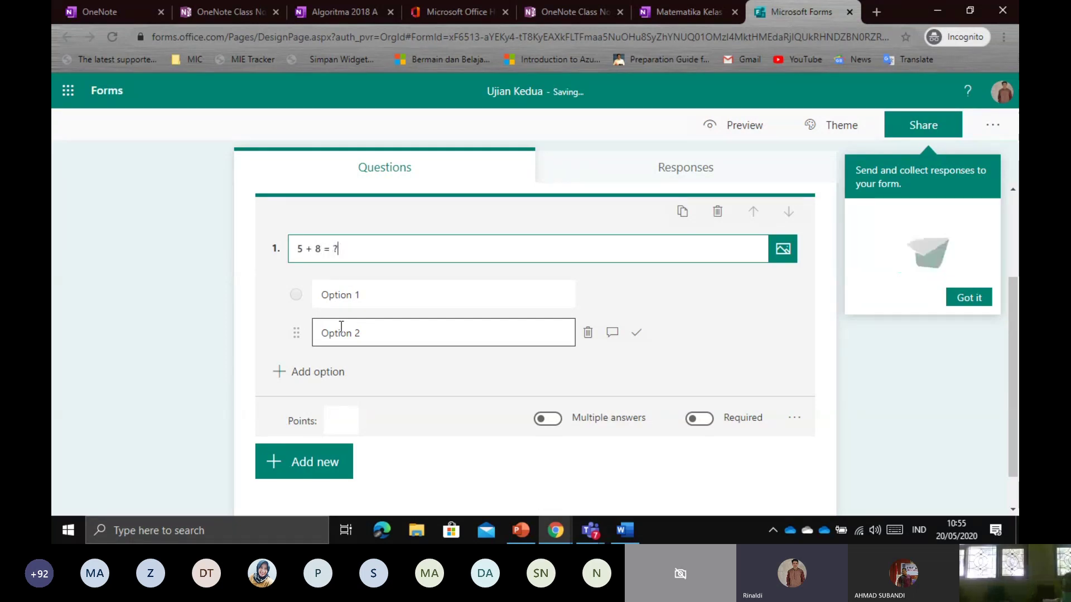
pyautogui.click(363, 300)
pyautogui.write('1')
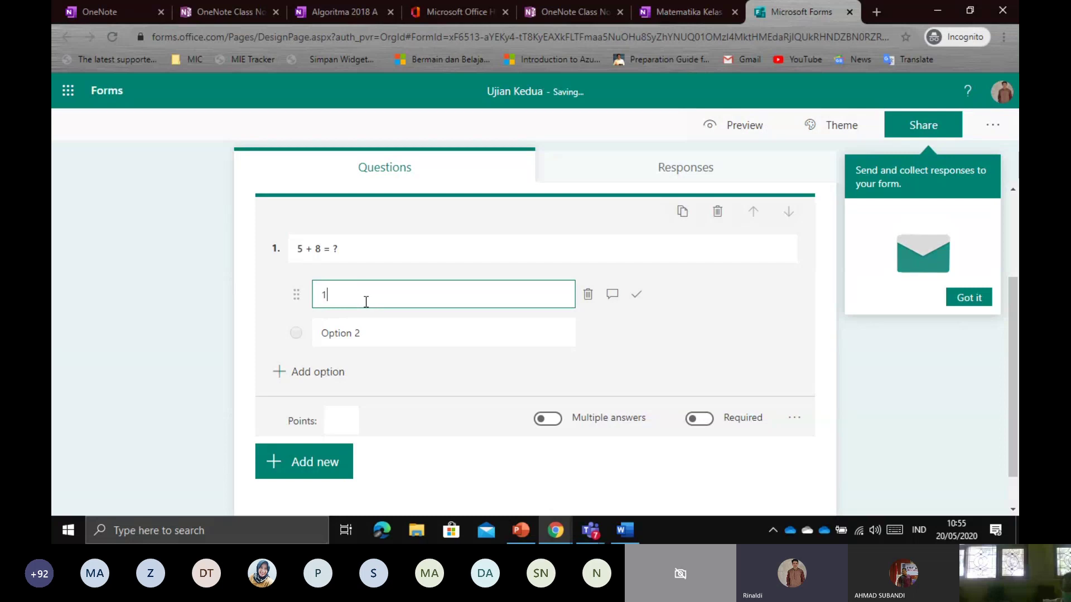
pyautogui.write('3')
pyautogui.click(371, 326)
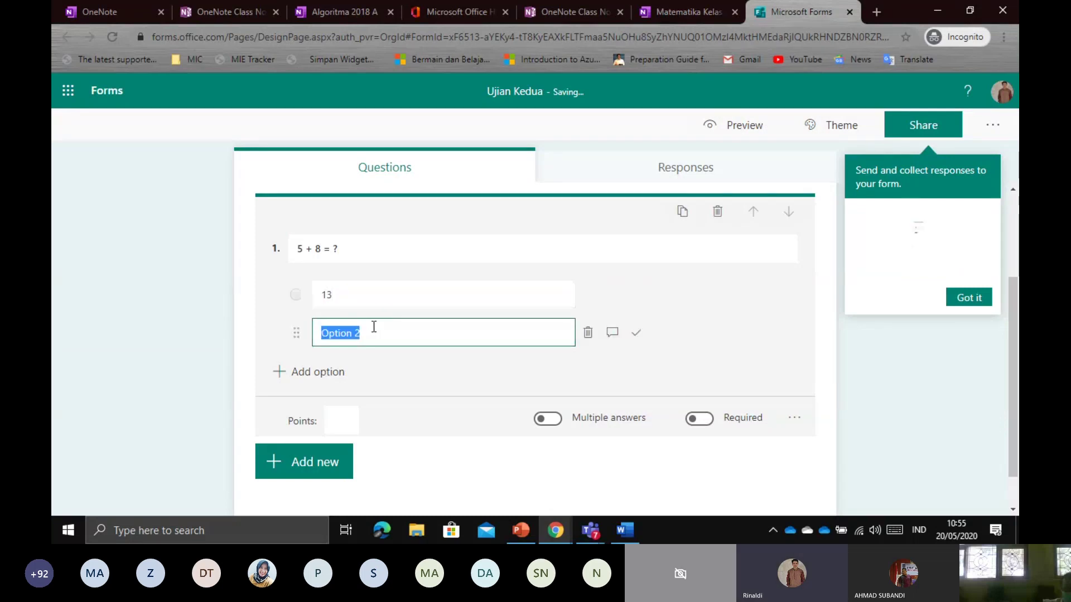
pyautogui.write('14')
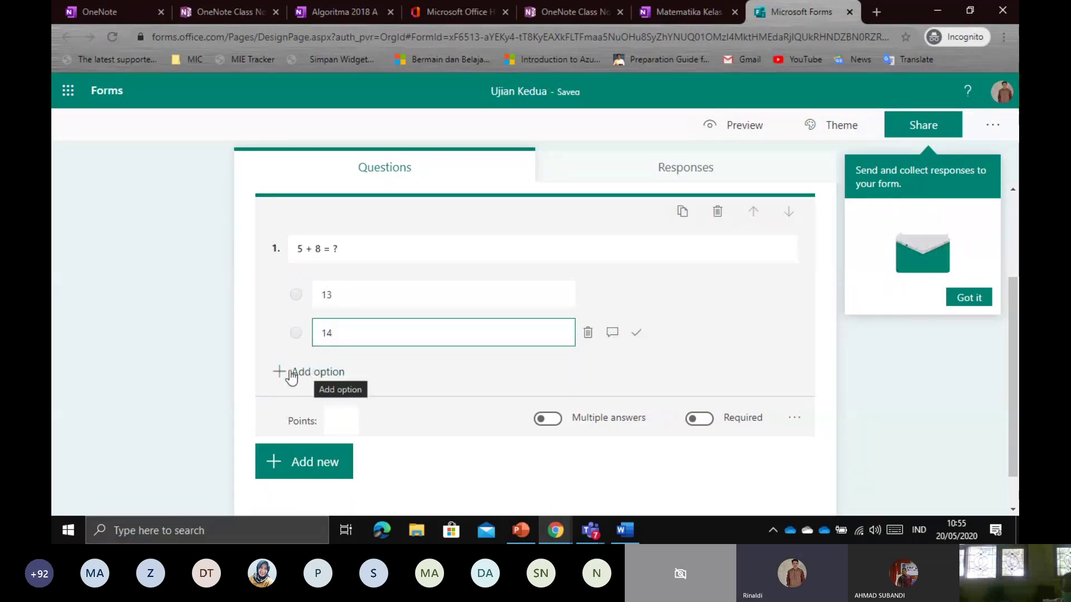
# Add answer choices 15 and 16 and make the question worth 10 points
pyautogui.click(305, 378)
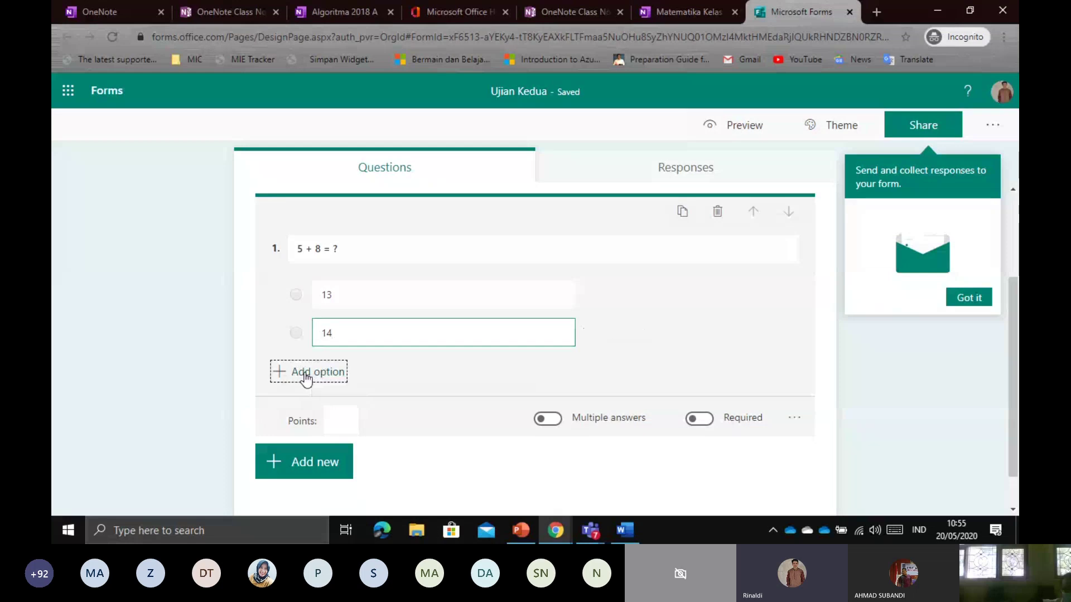
pyautogui.write('15')
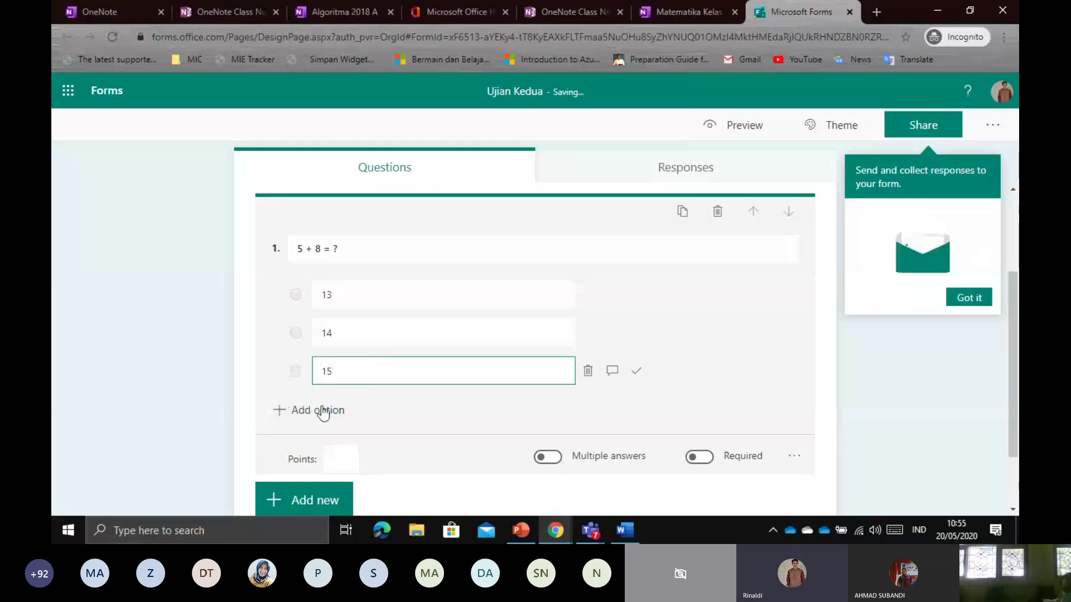
pyautogui.click(322, 411)
pyautogui.write('16')
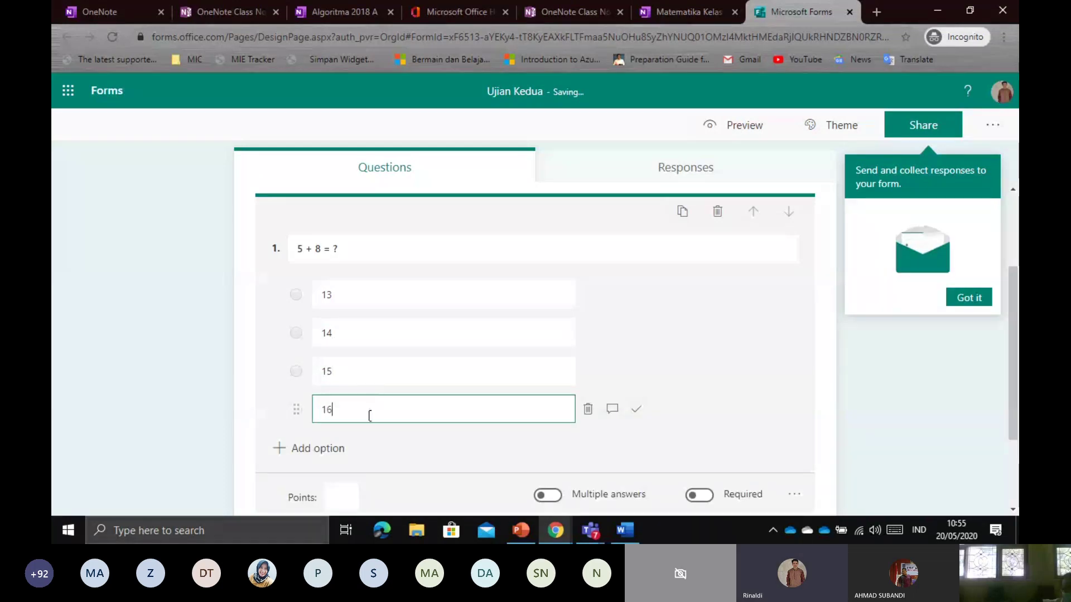
pyautogui.scroll(-2, 369, 415)
pyautogui.moveTo(286, 378); pyautogui.dragTo(317, 377)
pyautogui.click(342, 375)
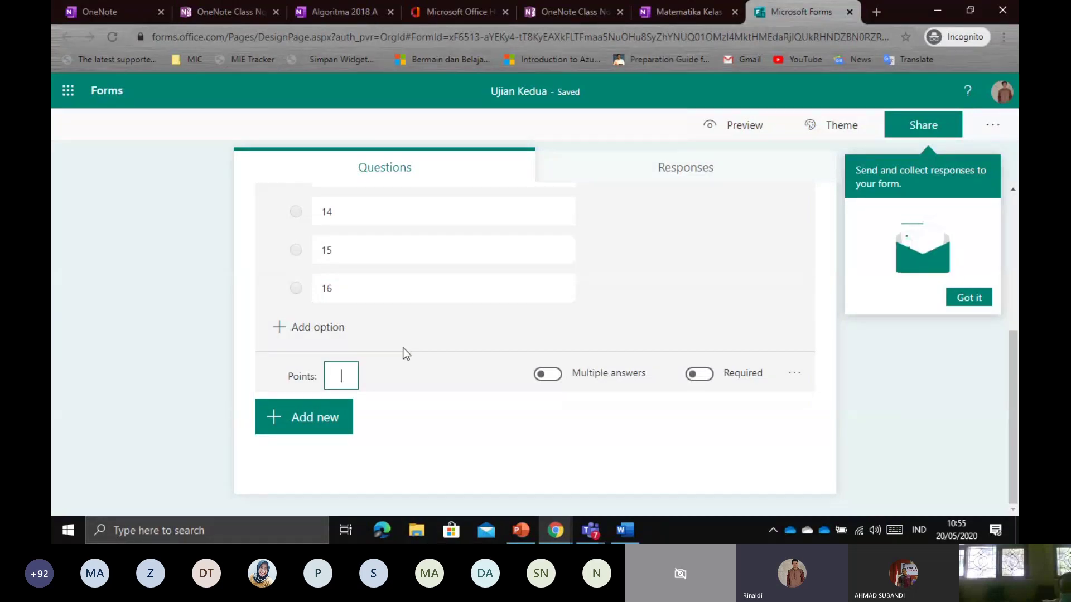
pyautogui.write('10')
pyautogui.scroll(3, 430, 370)
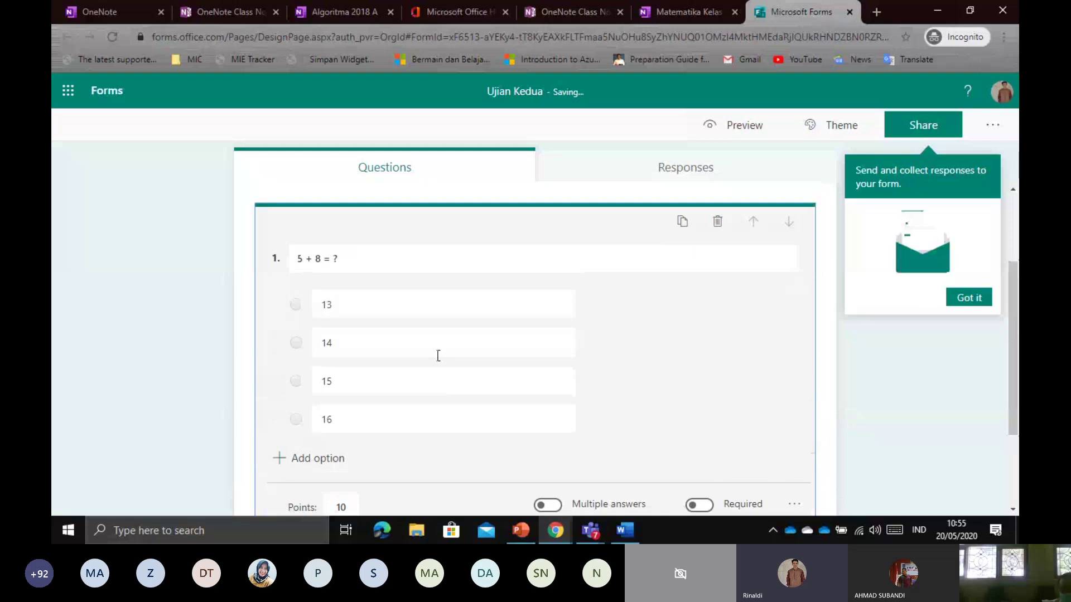
# Mark 13 as the correct answer, finish question 1, and dismiss the sharing tip
pyautogui.click(479, 333)
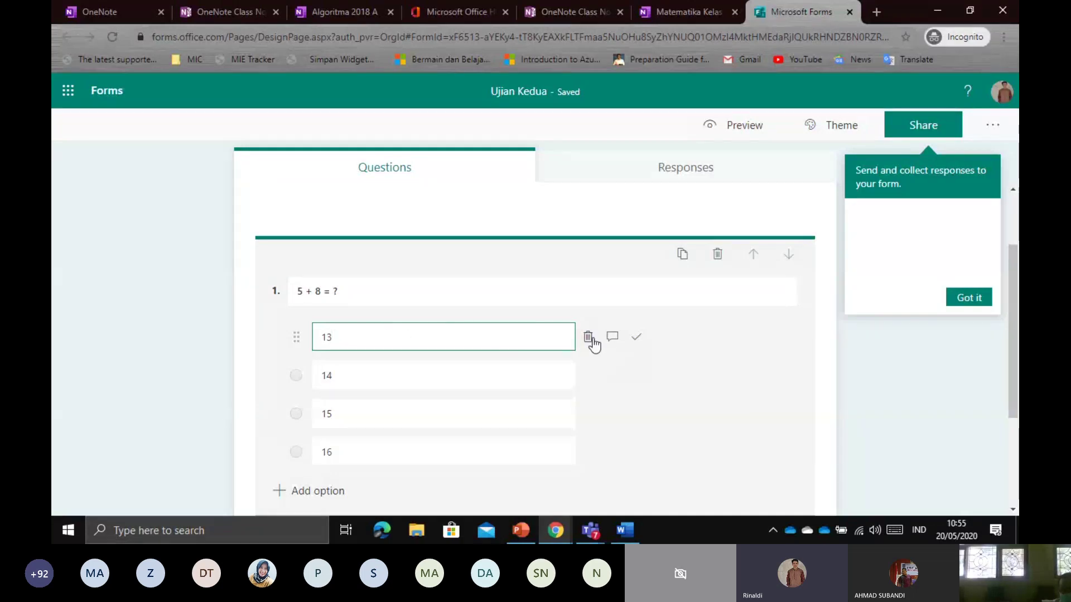
pyautogui.click(638, 340)
pyautogui.click(942, 394)
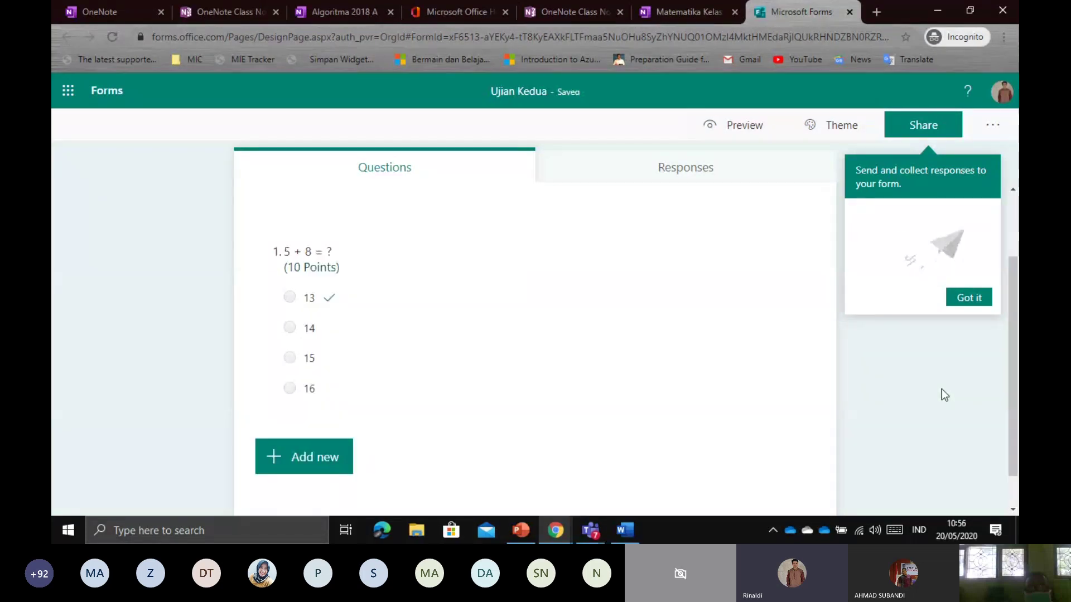
pyautogui.click(976, 301)
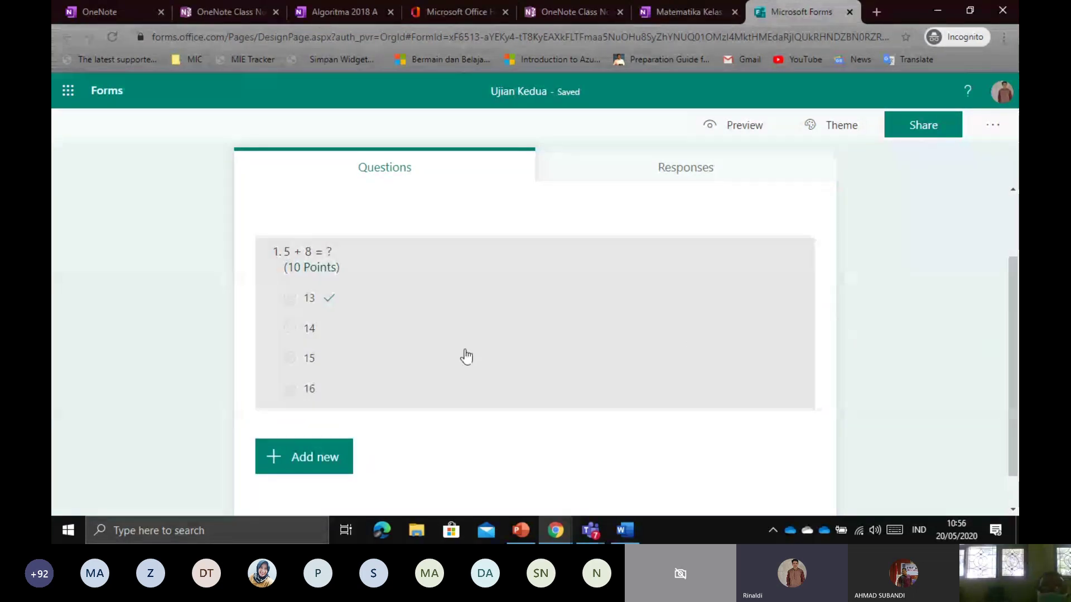
# Glance at the new question types without adding one, then return to the OneNote notebook tab
pyautogui.scroll(-1, 466, 357)
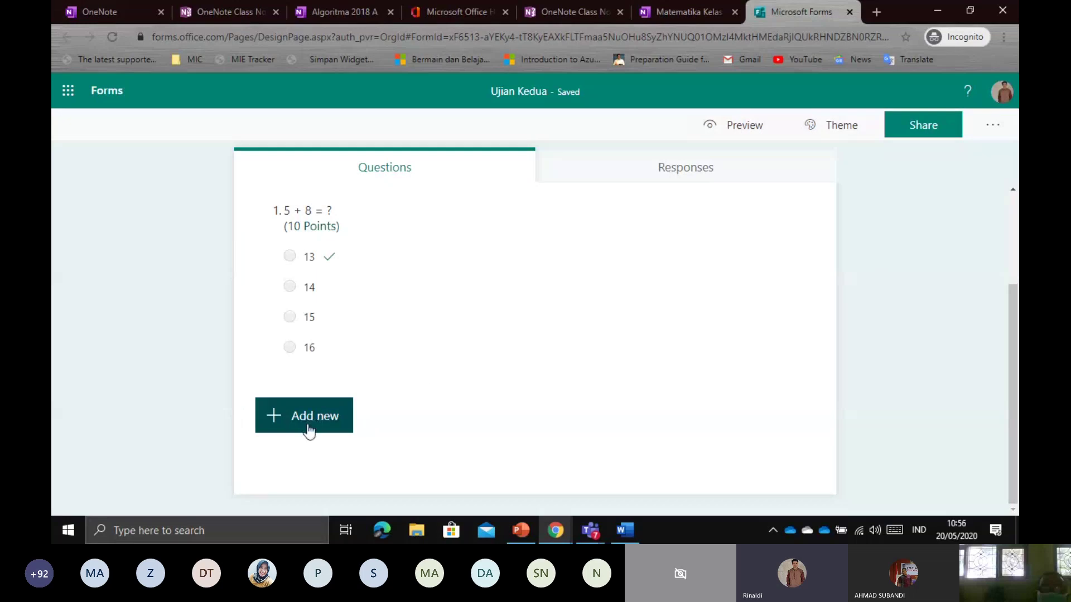
pyautogui.click(341, 429)
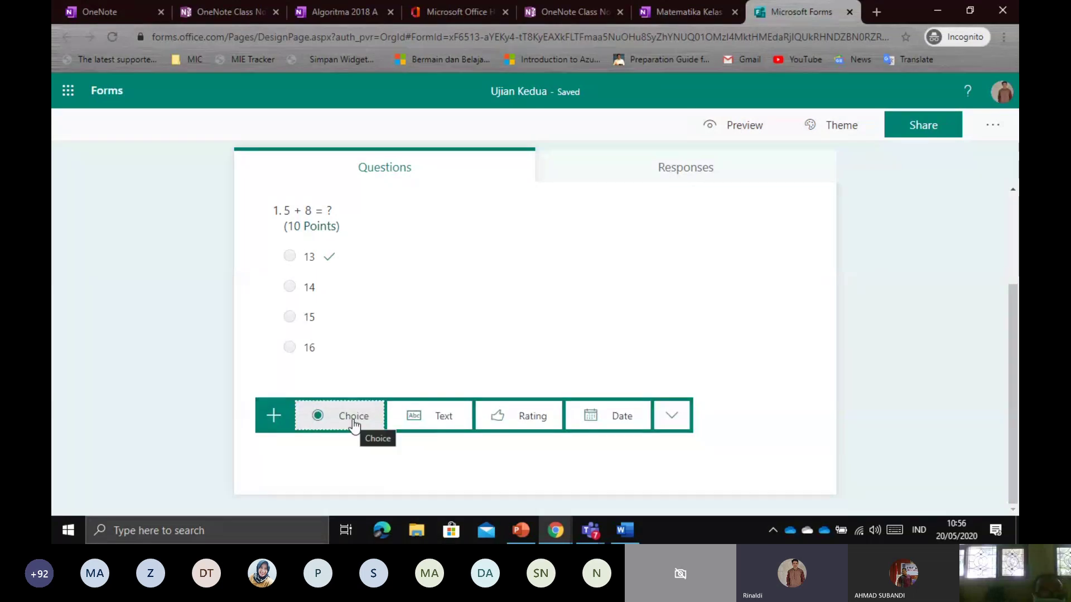
pyautogui.click(189, 367)
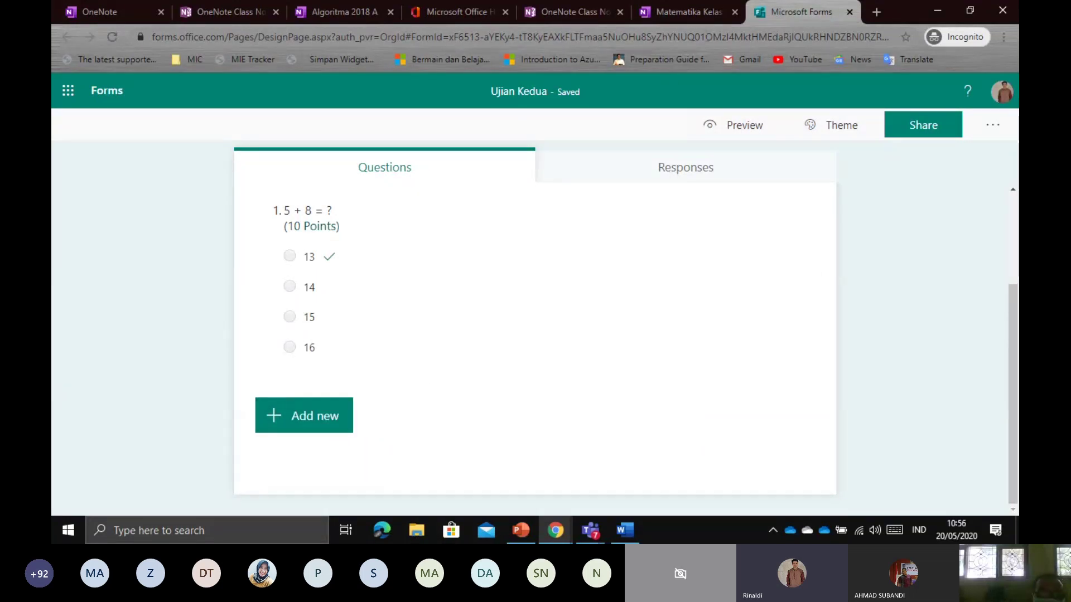
pyautogui.click(693, 12)
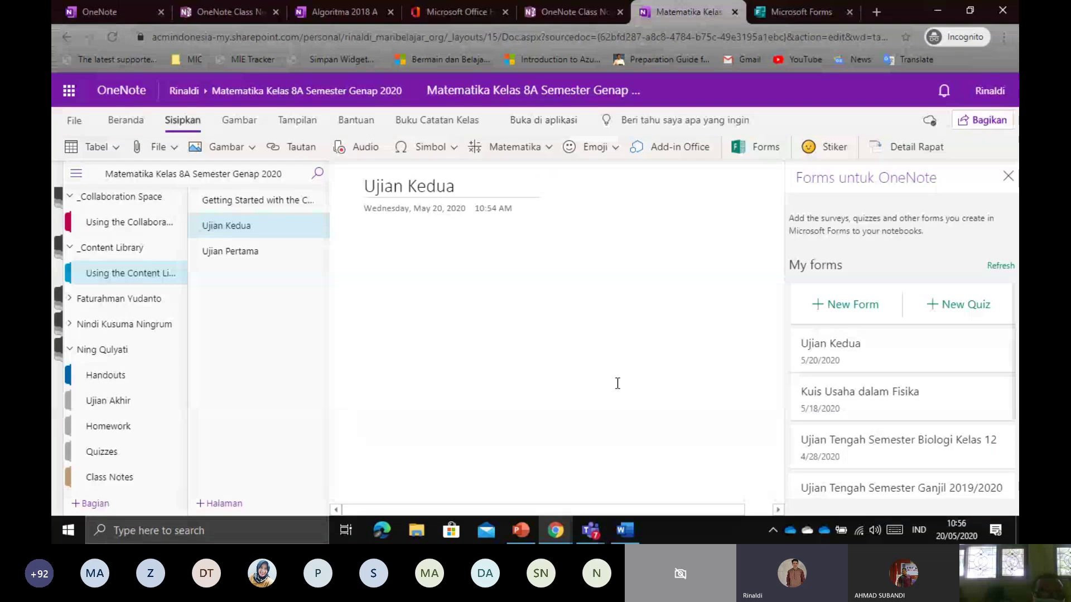
# Embed the Ujian Kedua form on the page and close the Forms for OneNote panel
pyautogui.moveTo(883, 350)
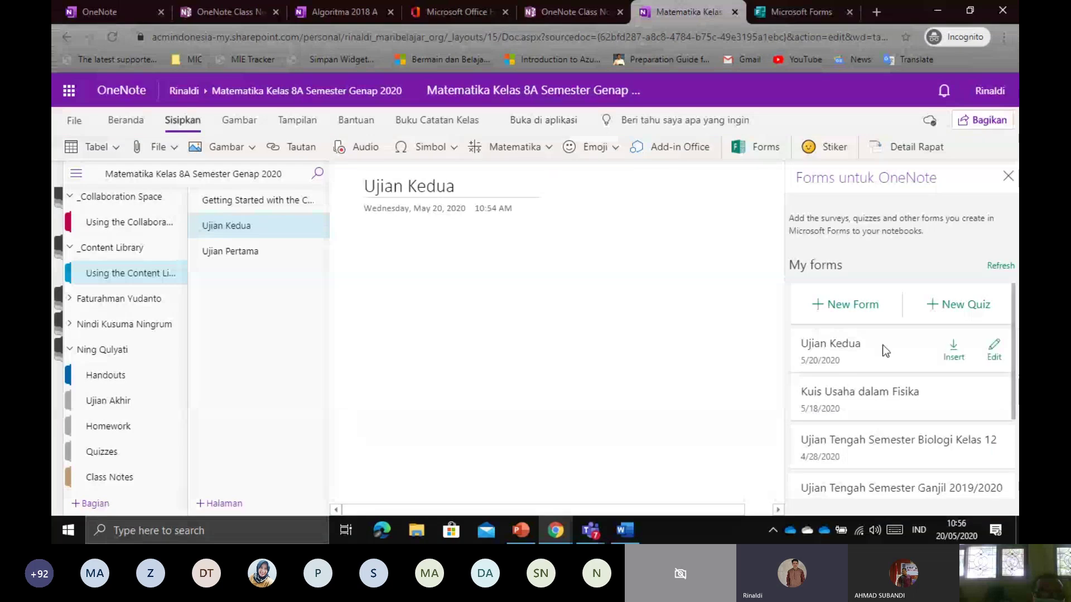
pyautogui.click(953, 357)
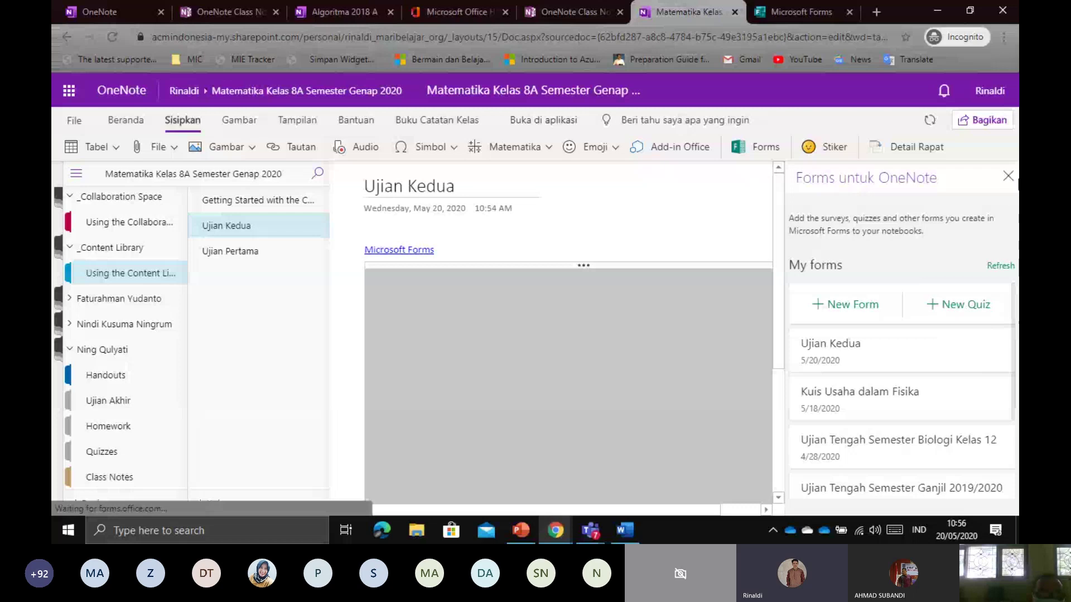
pyautogui.click(1007, 177)
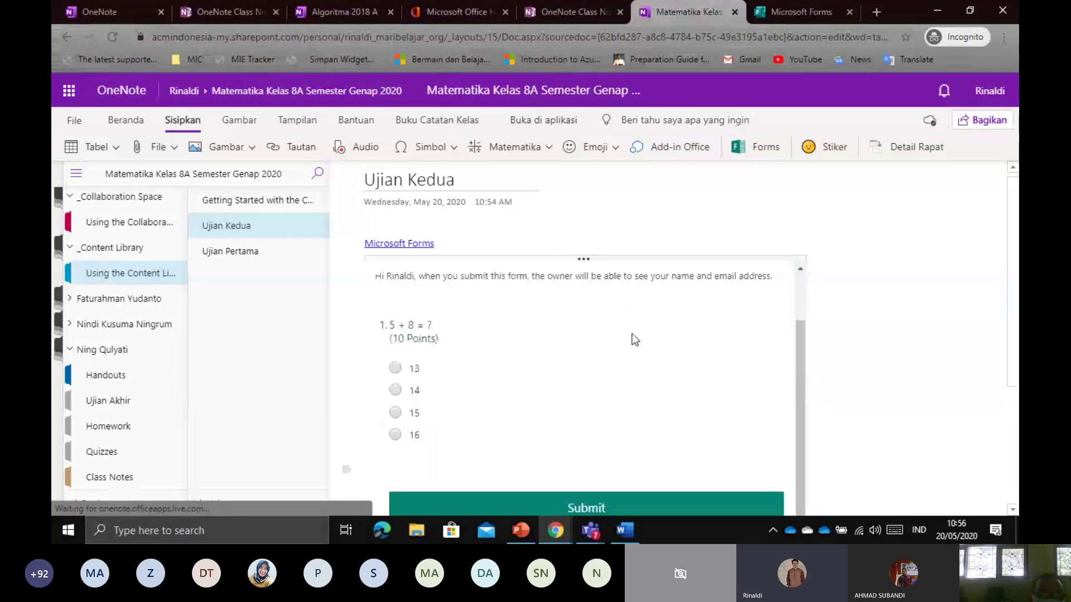
pyautogui.scroll(-2, 644, 320)
pyautogui.scroll(1, 643, 320)
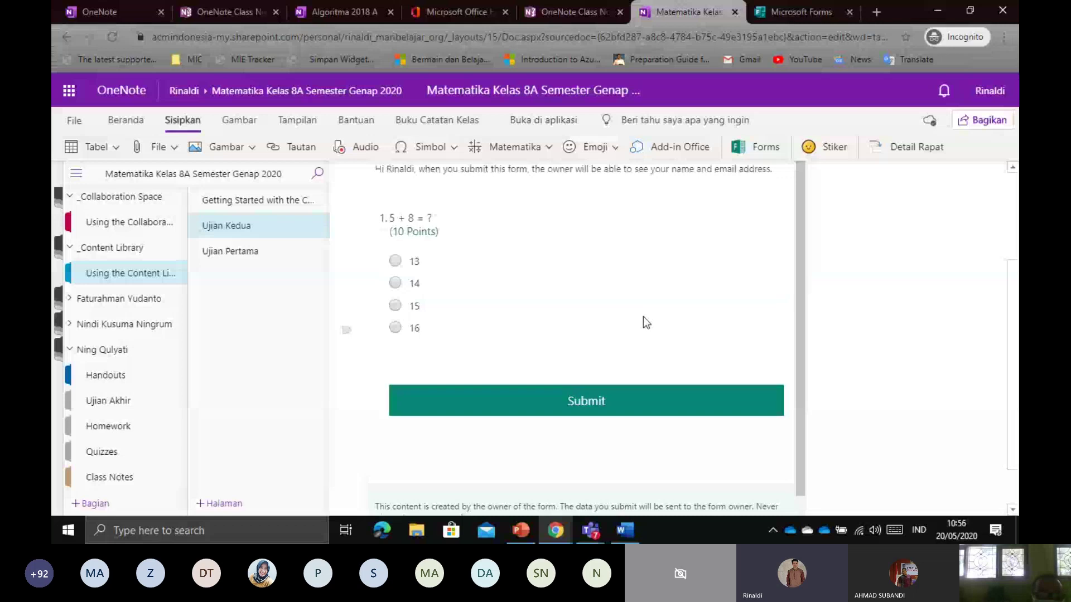
pyautogui.scroll(3, 908, 290)
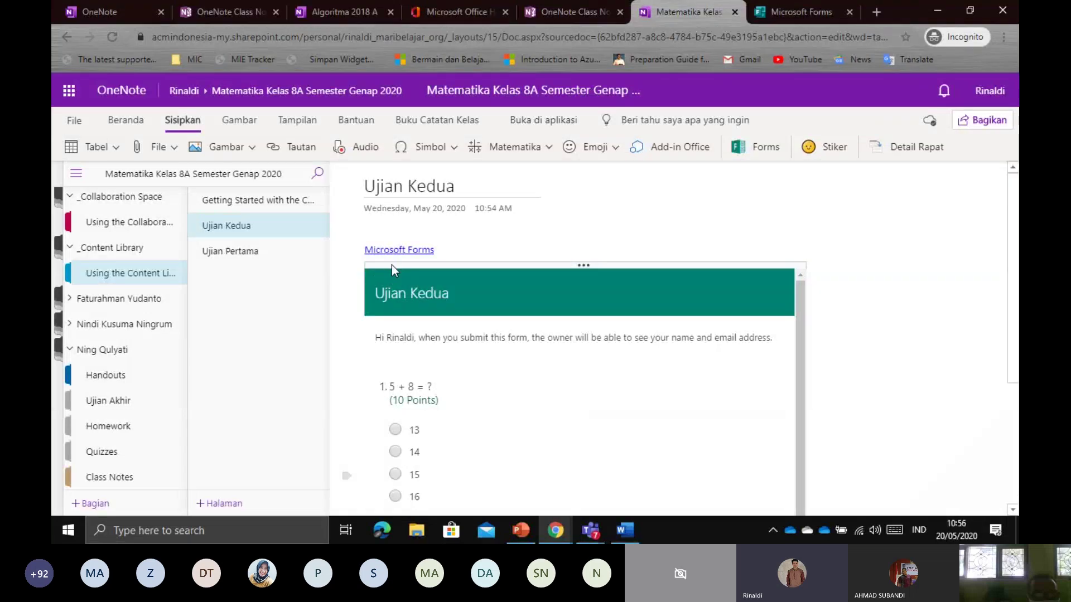
# Switch to Ujian Pertama and back to Ujian Kedua to check the embedded quiz
pyautogui.click(266, 256)
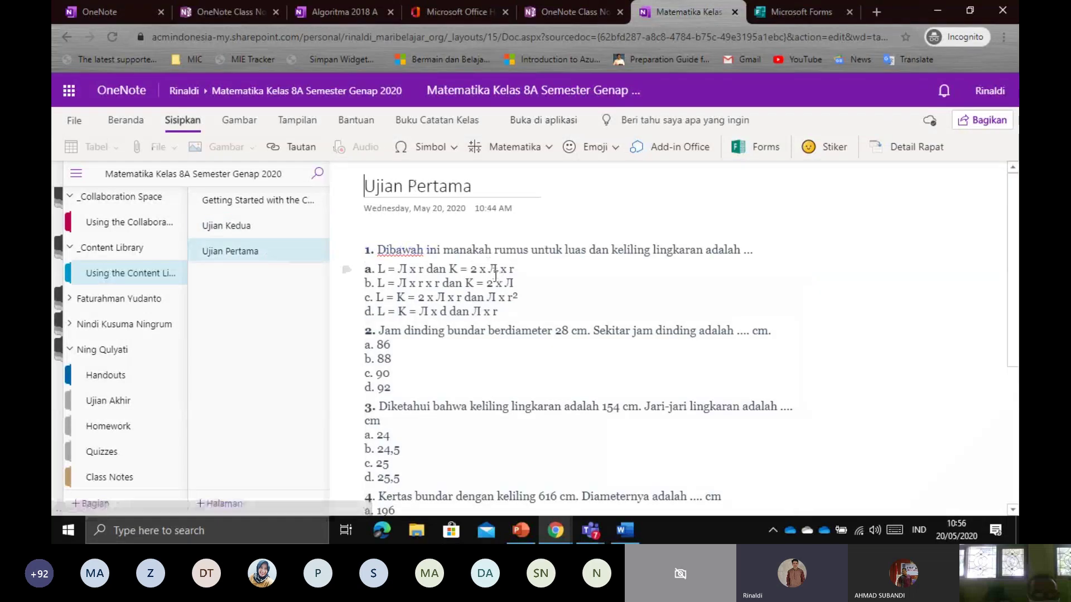
pyautogui.scroll(-5, 497, 273)
pyautogui.click(254, 228)
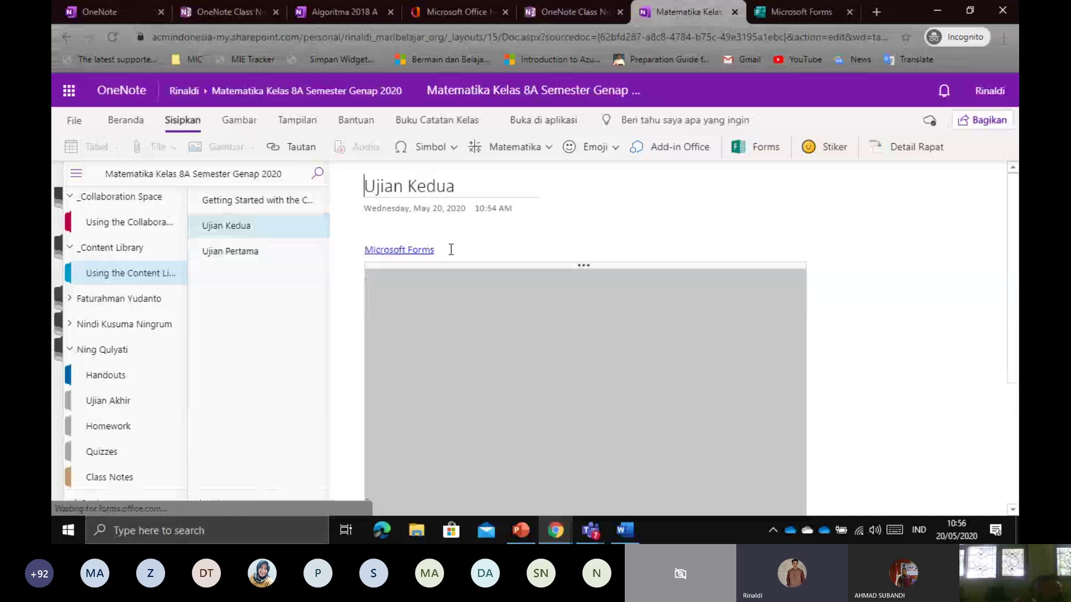
pyautogui.scroll(-4, 449, 250)
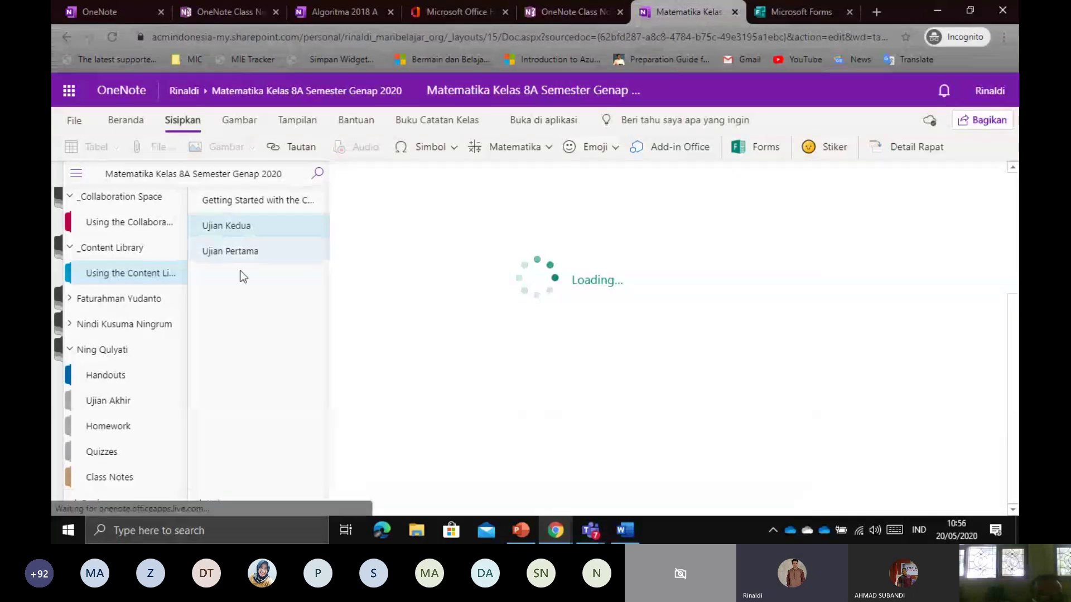
pyautogui.click(69, 350)
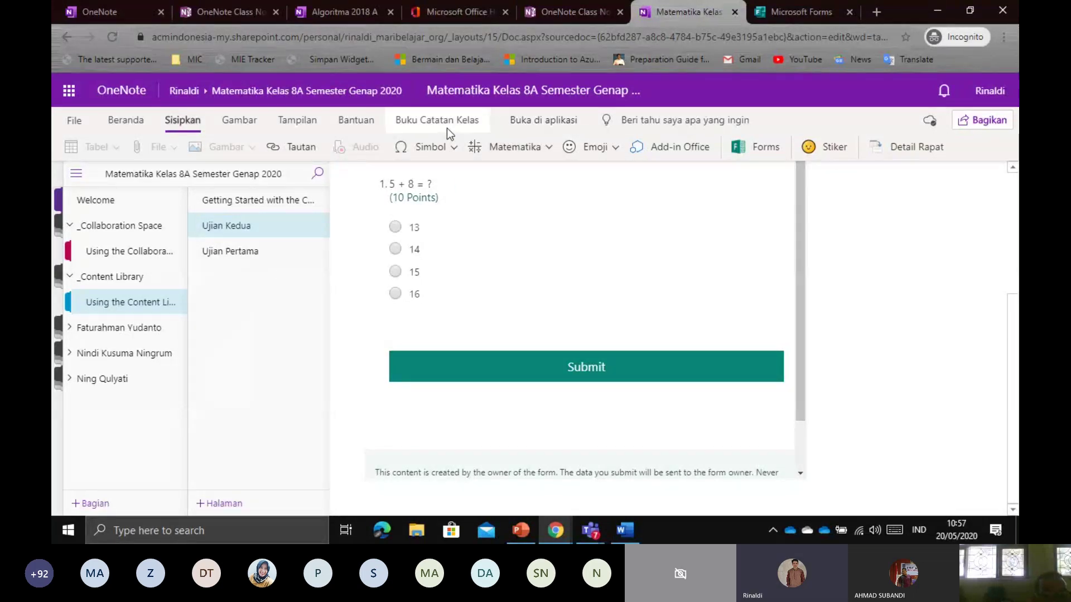
pyautogui.hotkey('ctrl', '1')
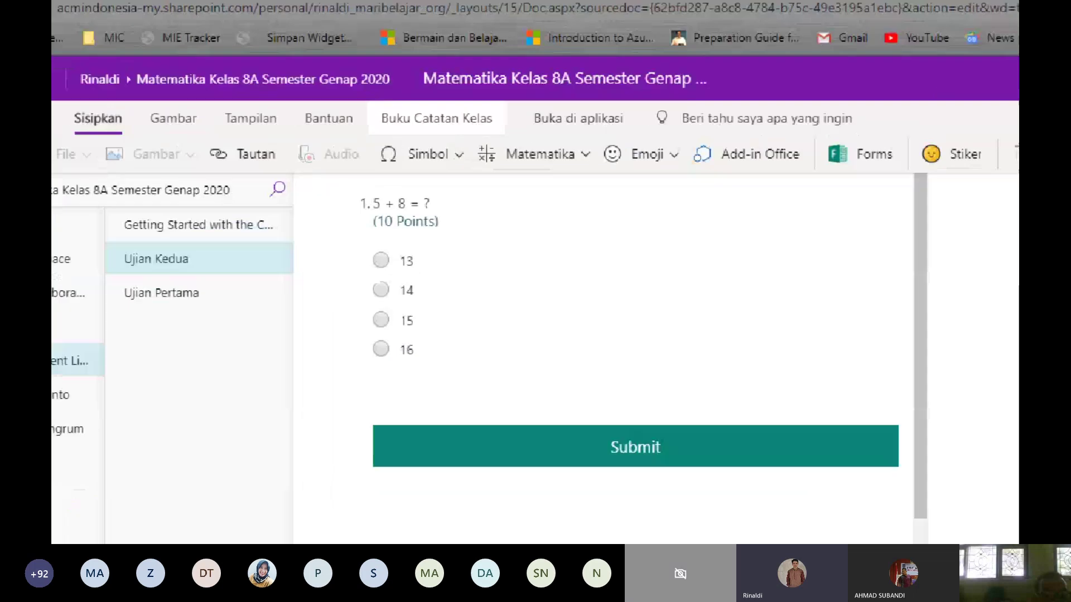
pyautogui.click(116, 106)
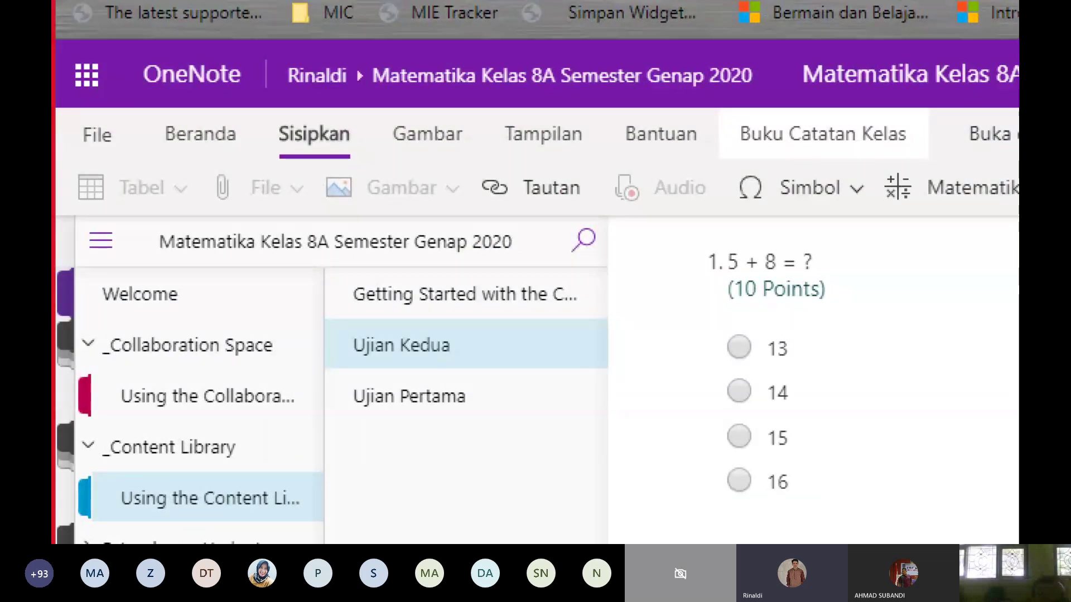
pyautogui.moveTo(737, 160)
pyautogui.mouseDown()
pyautogui.moveTo(870, 167)
pyautogui.moveTo(913, 149)
pyautogui.moveTo(742, 105)
pyautogui.moveTo(750, 160)
pyautogui.mouseUp()
pyautogui.press('Escape')
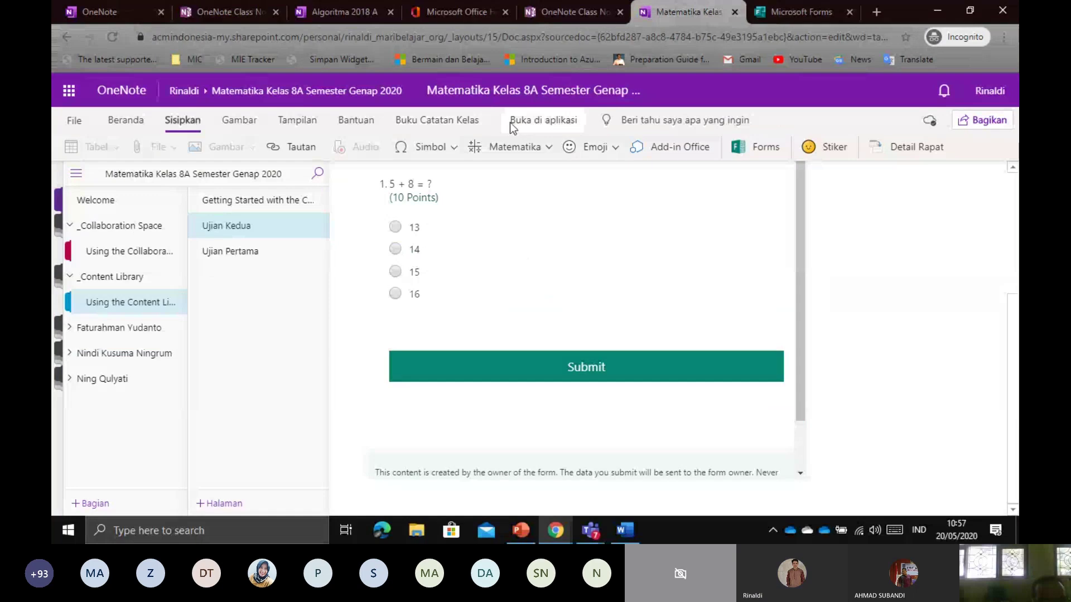
# Decline the desktop OneNote app and keep editing the notebook in the browser
pyautogui.click(520, 122)
pyautogui.click(658, 147)
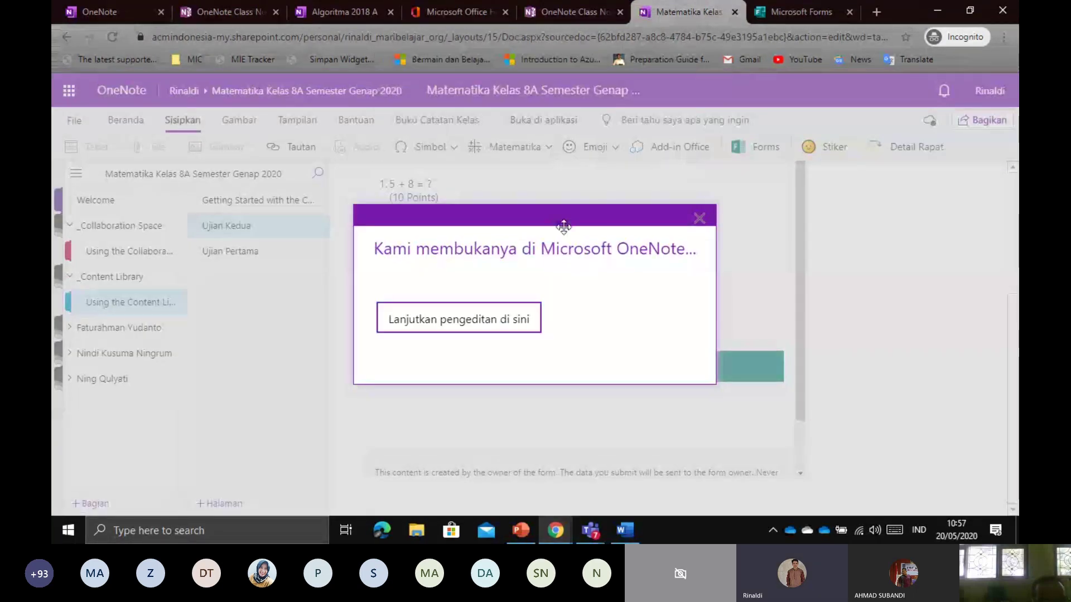
pyautogui.click(700, 218)
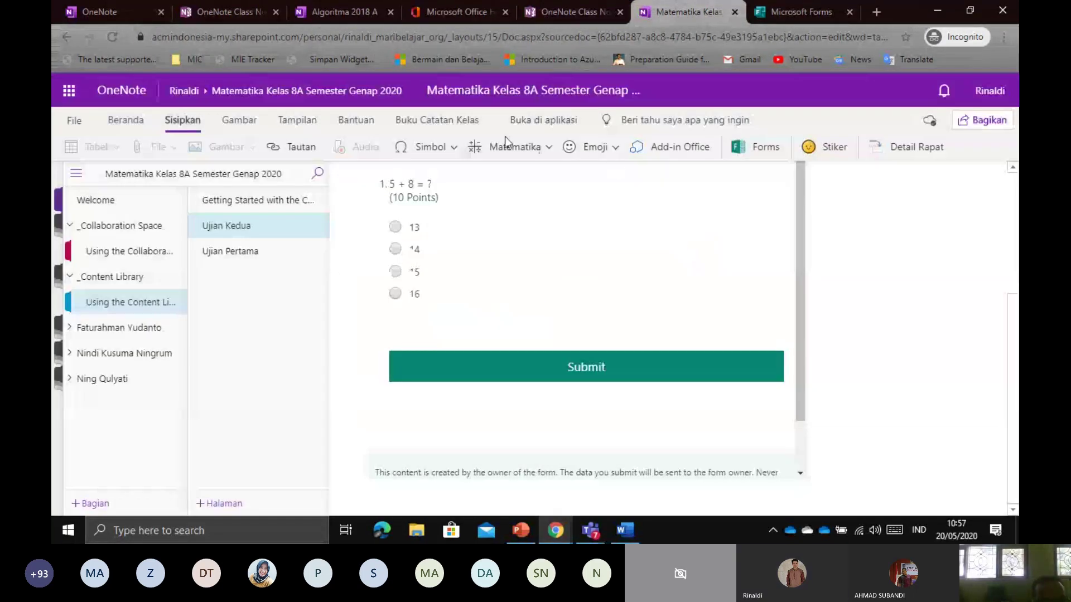
# Annotate Distribusikan Halaman on the Class Notebook tab and show its distribution options
pyautogui.click(422, 122)
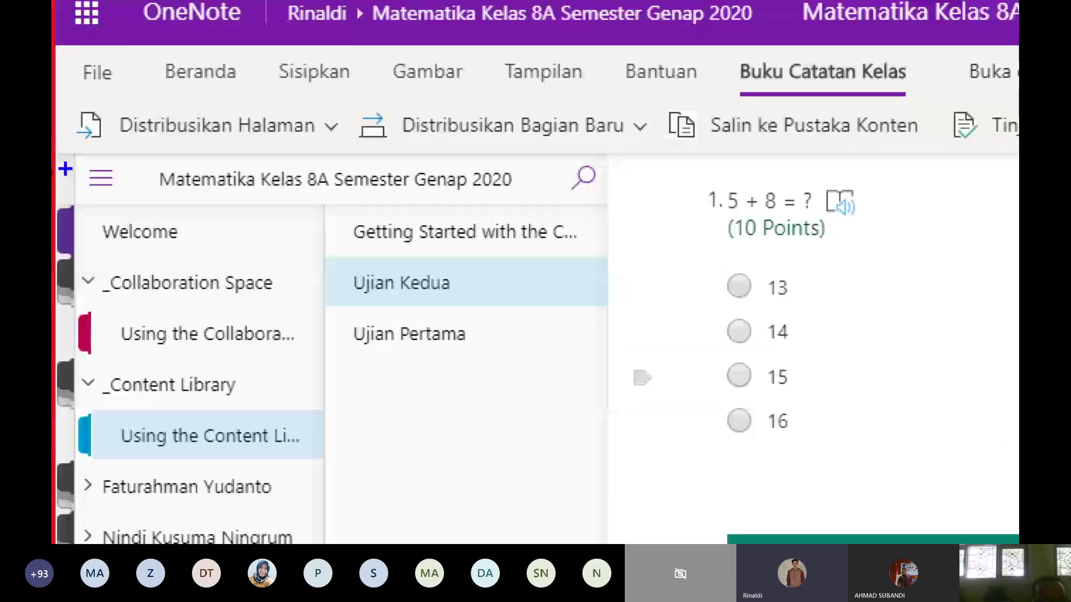
pyautogui.moveTo(72, 162)
pyautogui.mouseDown()
pyautogui.moveTo(224, 162)
pyautogui.moveTo(350, 139)
pyautogui.moveTo(234, 100)
pyautogui.moveTo(75, 100)
pyautogui.moveTo(69, 143)
pyautogui.moveTo(316, 163)
pyautogui.moveTo(355, 122)
pyautogui.moveTo(73, 104)
pyautogui.mouseUp()
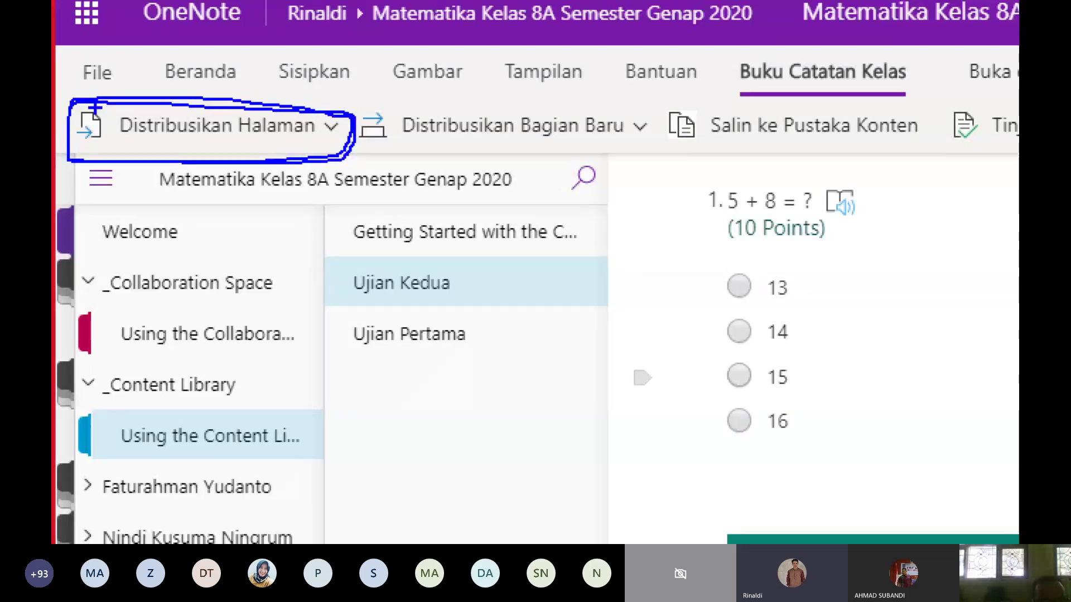
pyautogui.press('Escape')
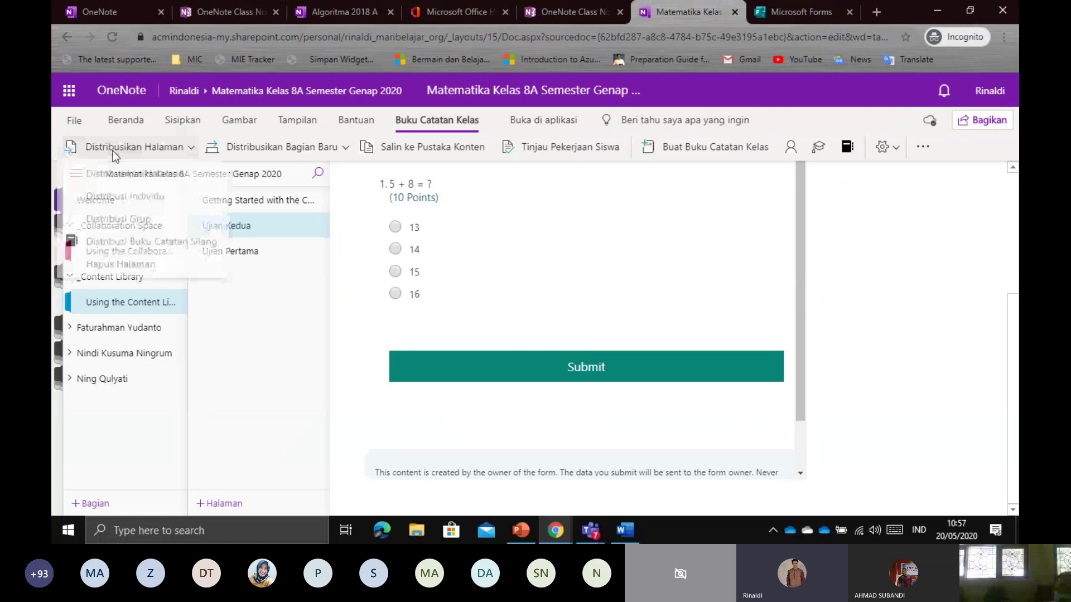
pyautogui.click(113, 150)
# Expand three students' section groups and open their Quizzes sections
pyautogui.click(268, 315)
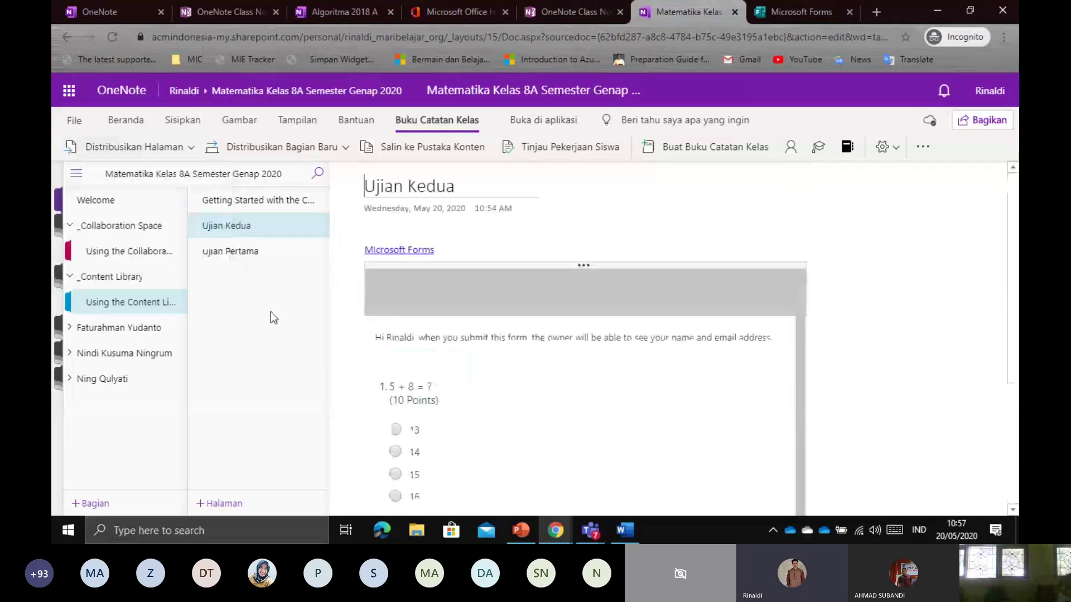
pyautogui.click(100, 380)
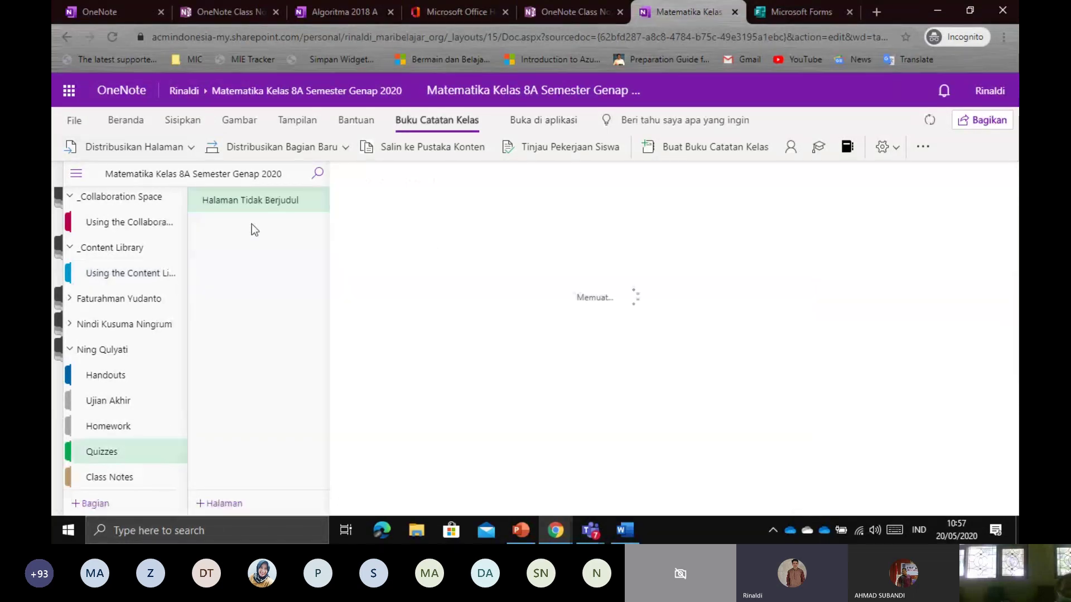
pyautogui.click(78, 324)
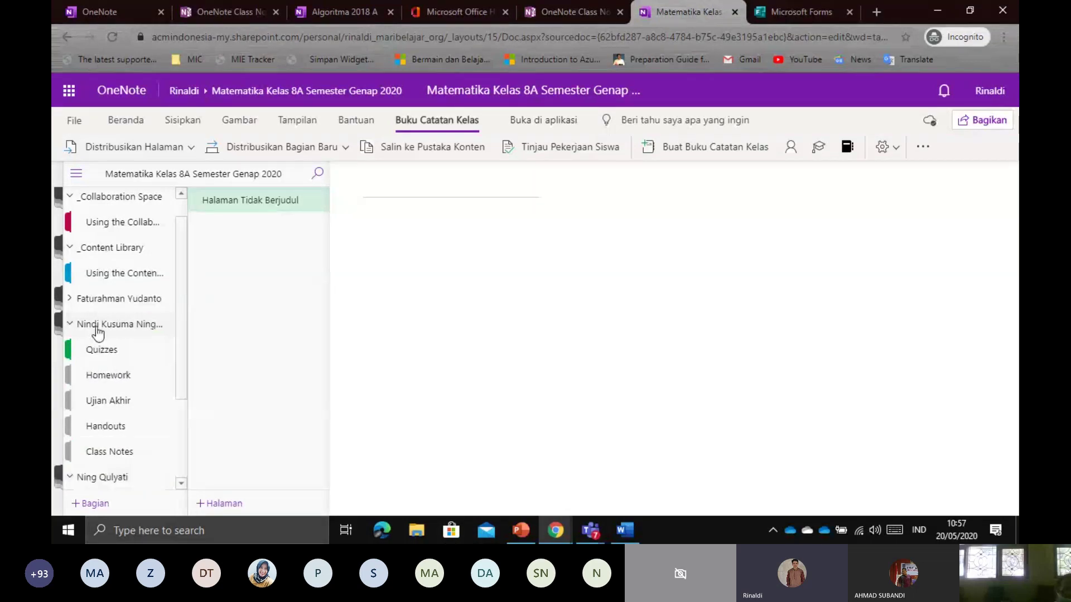
pyautogui.click(129, 359)
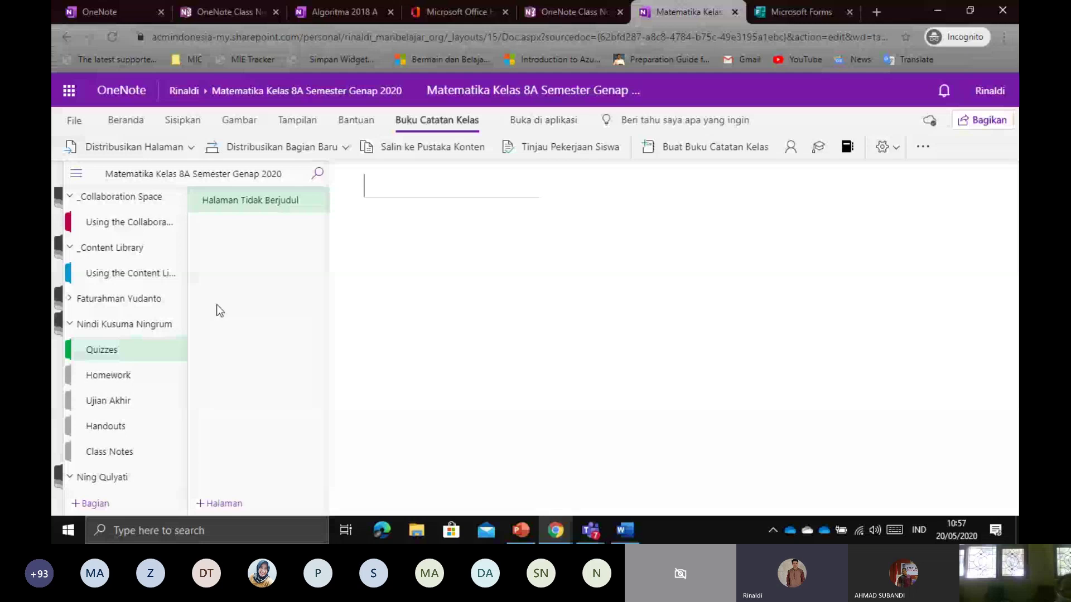
pyautogui.click(70, 300)
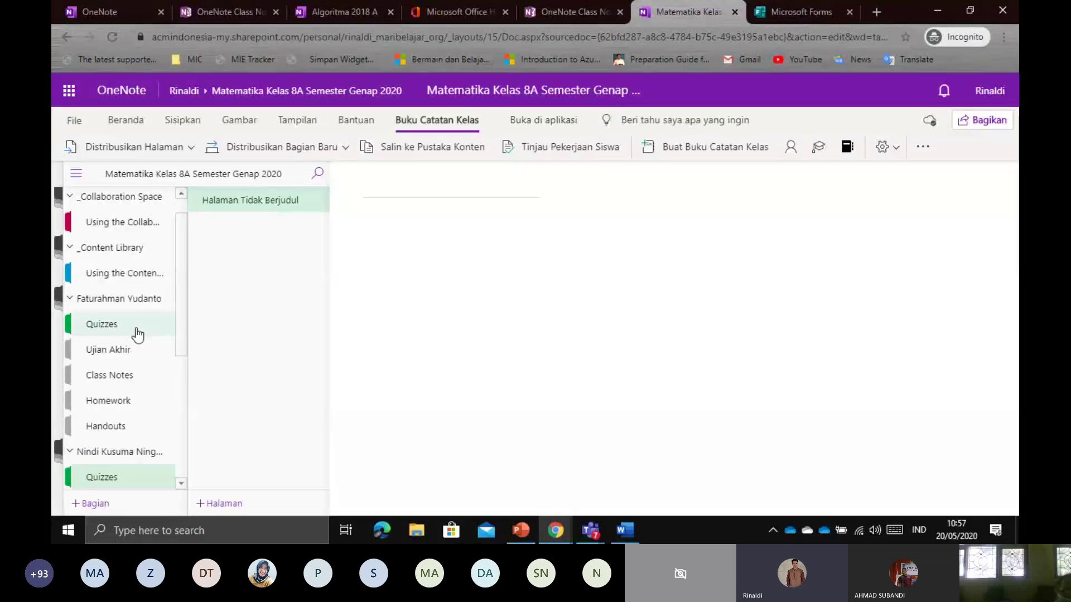
pyautogui.click(138, 333)
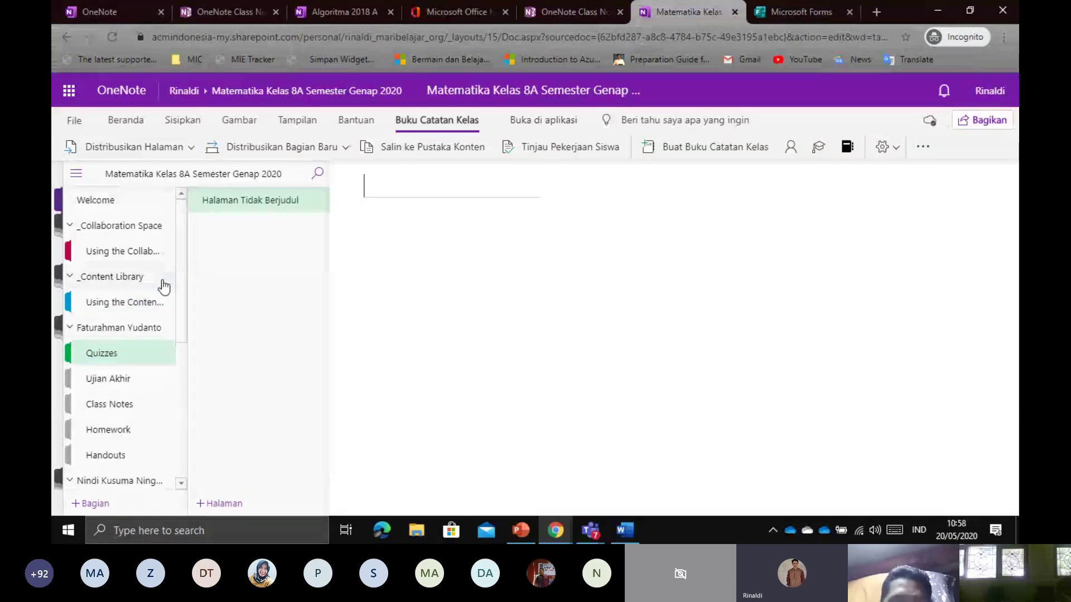
# Open Collaboration Space, then the _Content Library's Getting Started page
pyautogui.click(144, 260)
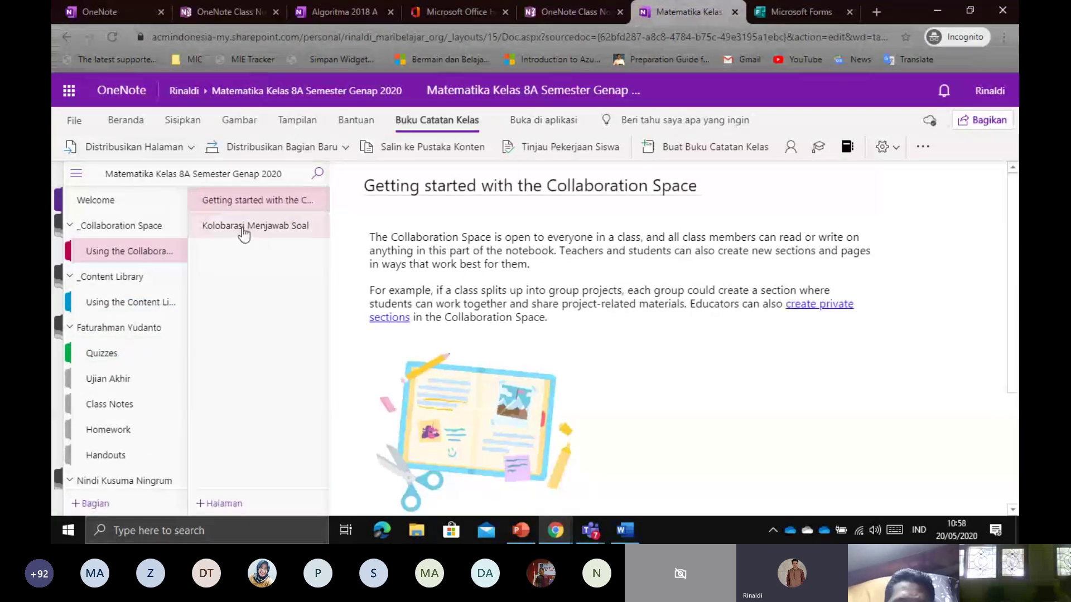
pyautogui.click(135, 302)
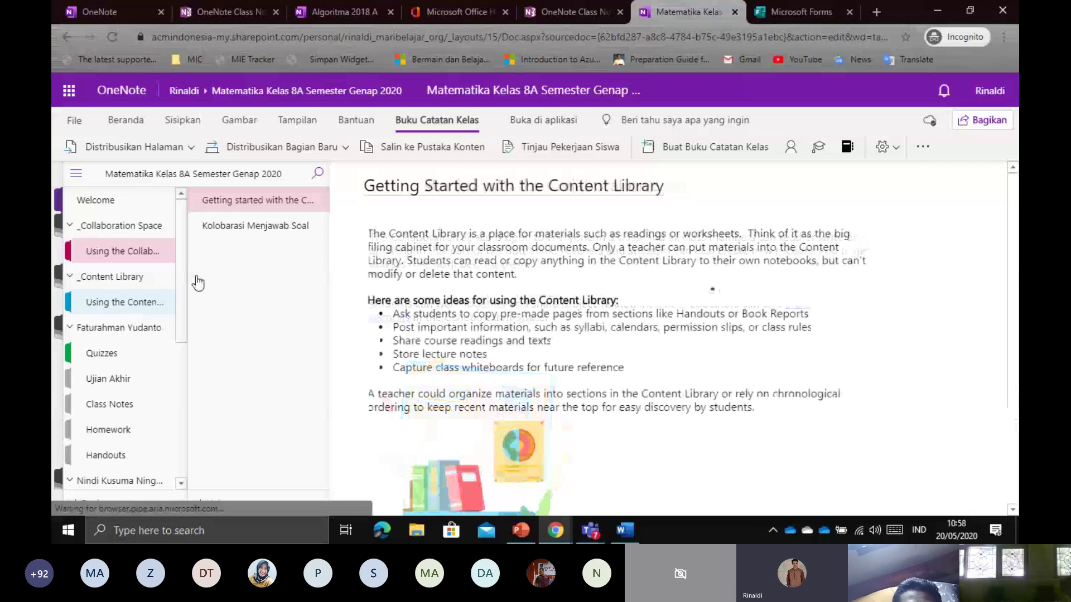
pyautogui.scroll(-5, 101, 429)
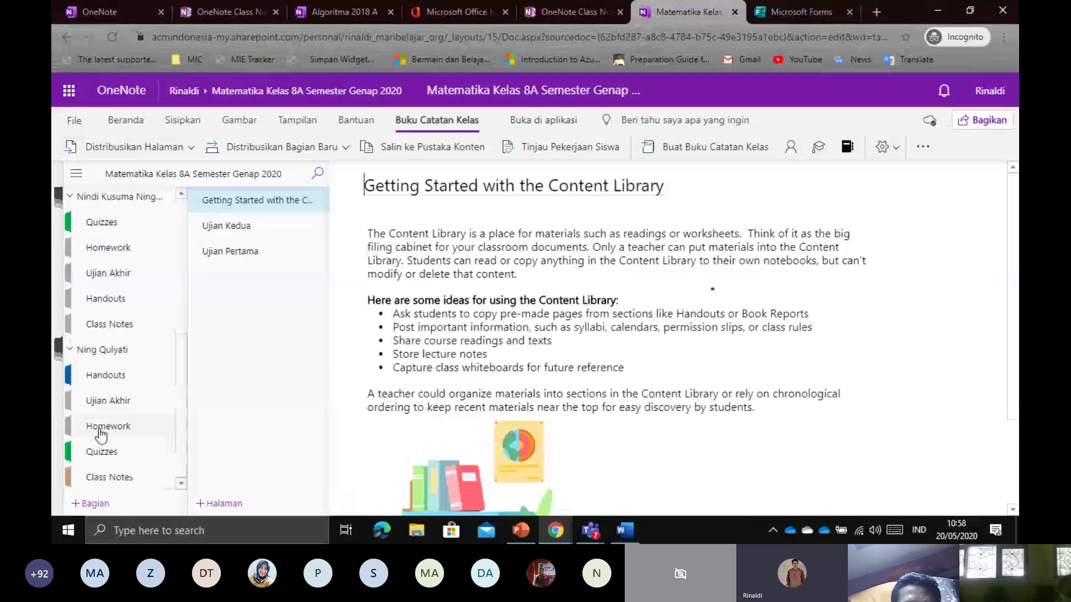
pyautogui.scroll(5, 101, 429)
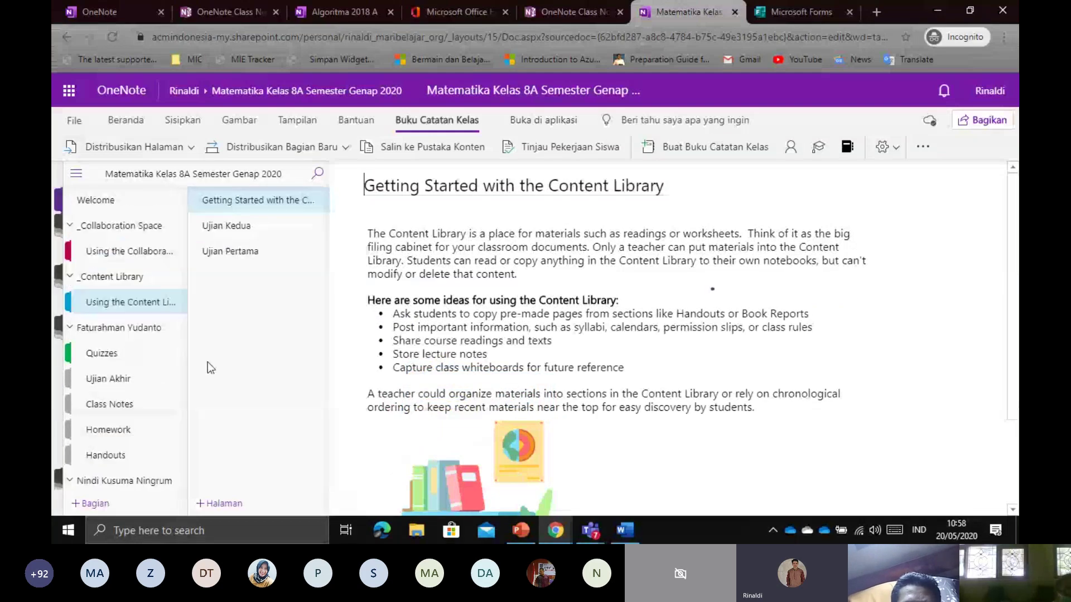
# Start distributing the current page via Distribusikan Halaman > Distribusikan Halaman
pyautogui.click(166, 148)
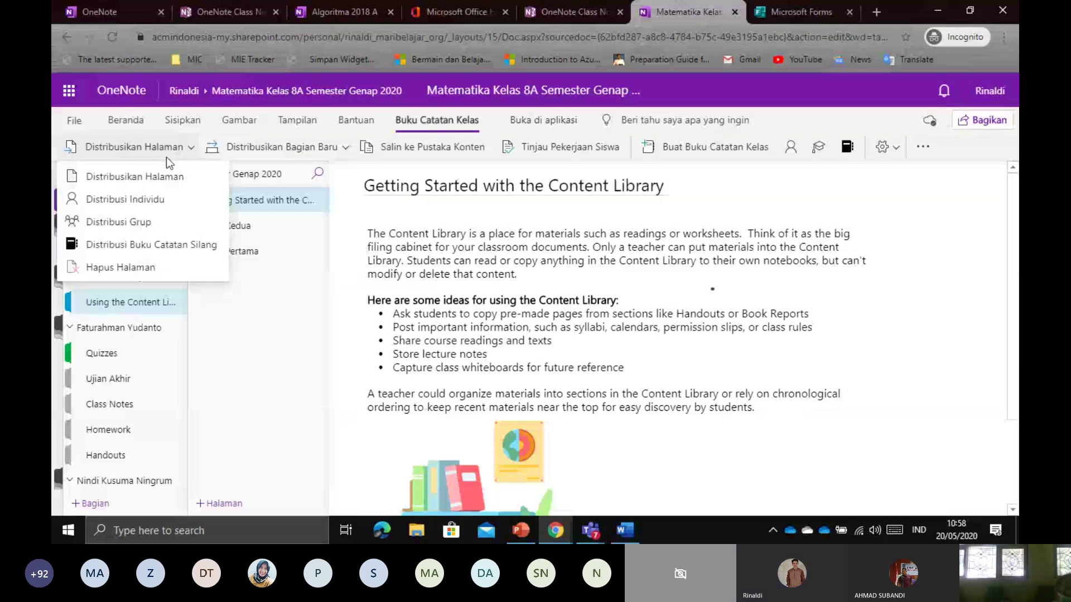
pyautogui.click(120, 178)
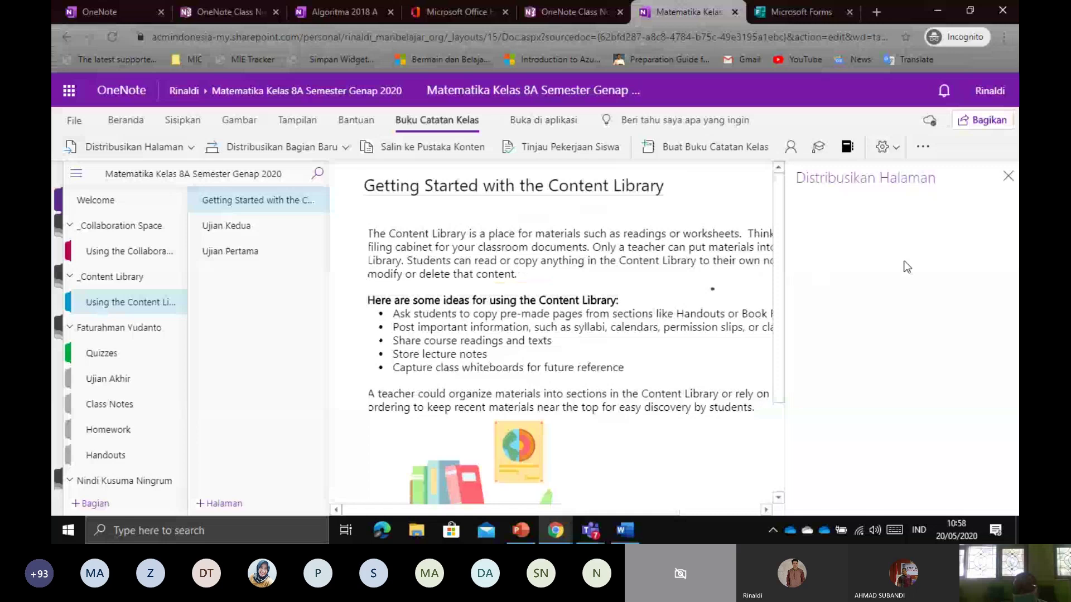
pyautogui.click(191, 147)
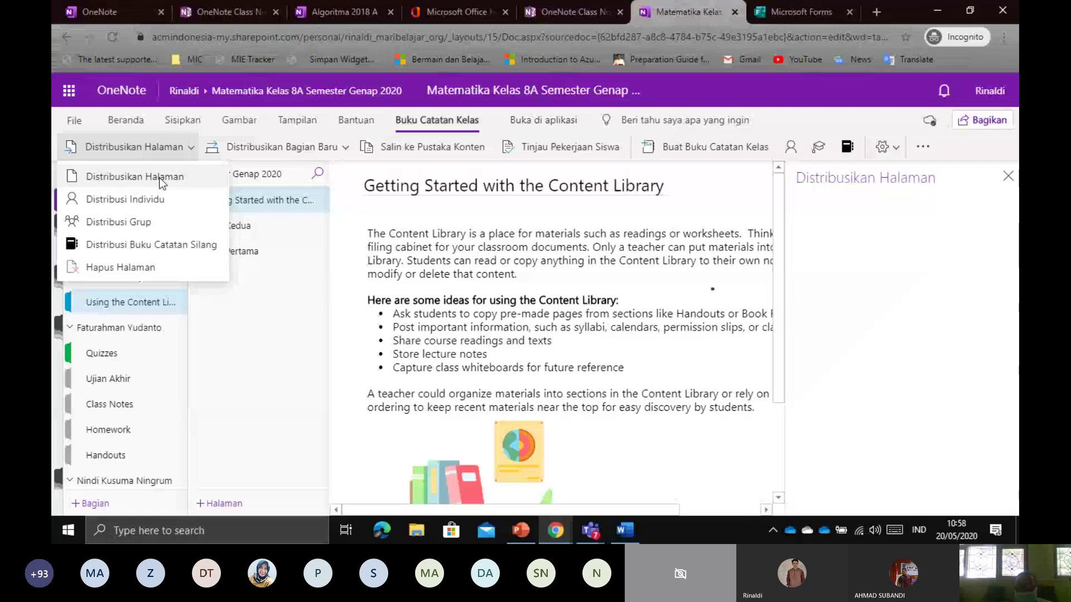
pyautogui.click(160, 178)
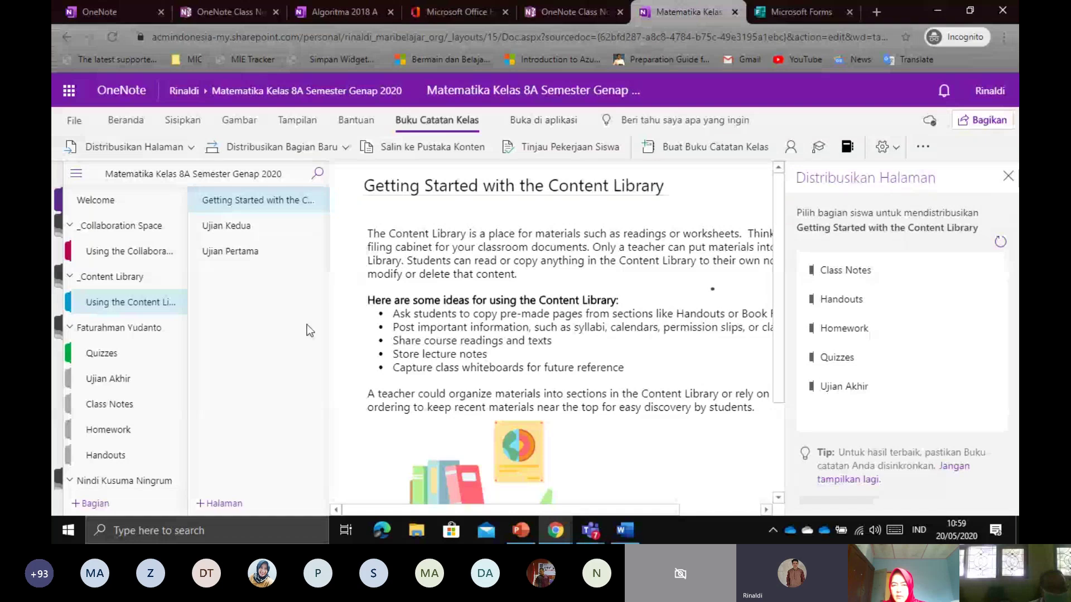
# Pick Quizzes as the student destination section, with the browser zoomed to 90%
pyautogui.scroll(-5, 137, 377)
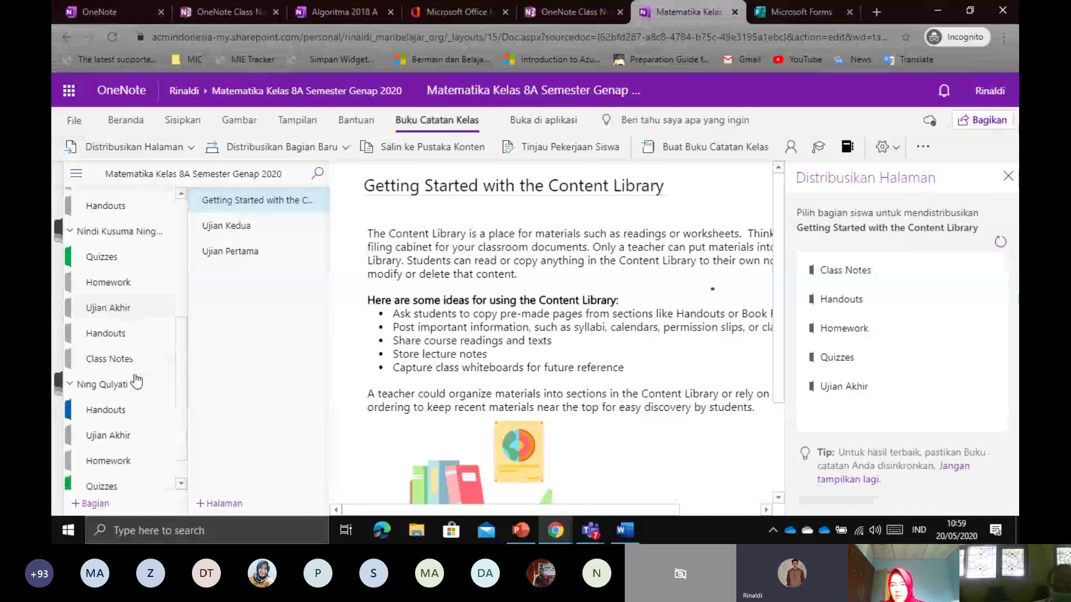
pyautogui.scroll(1, 126, 317)
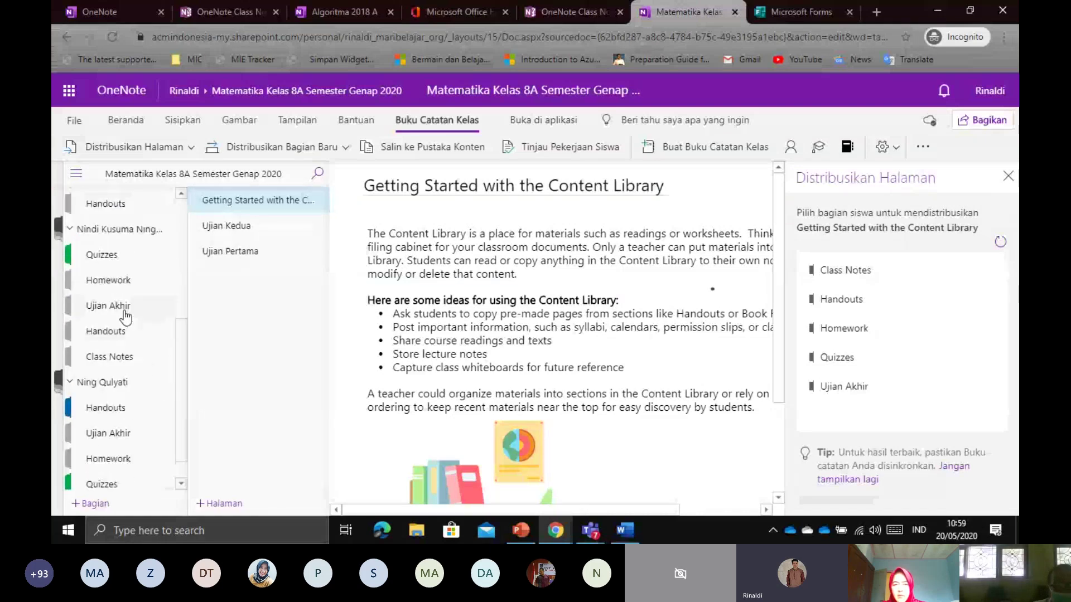
pyautogui.scroll(5, 125, 317)
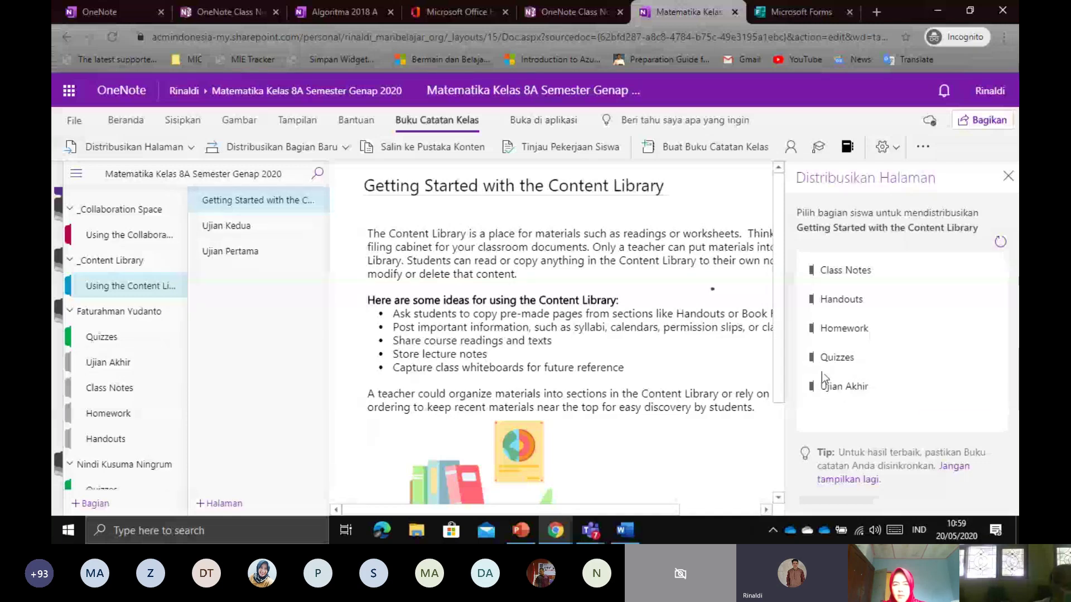
pyautogui.click(881, 361)
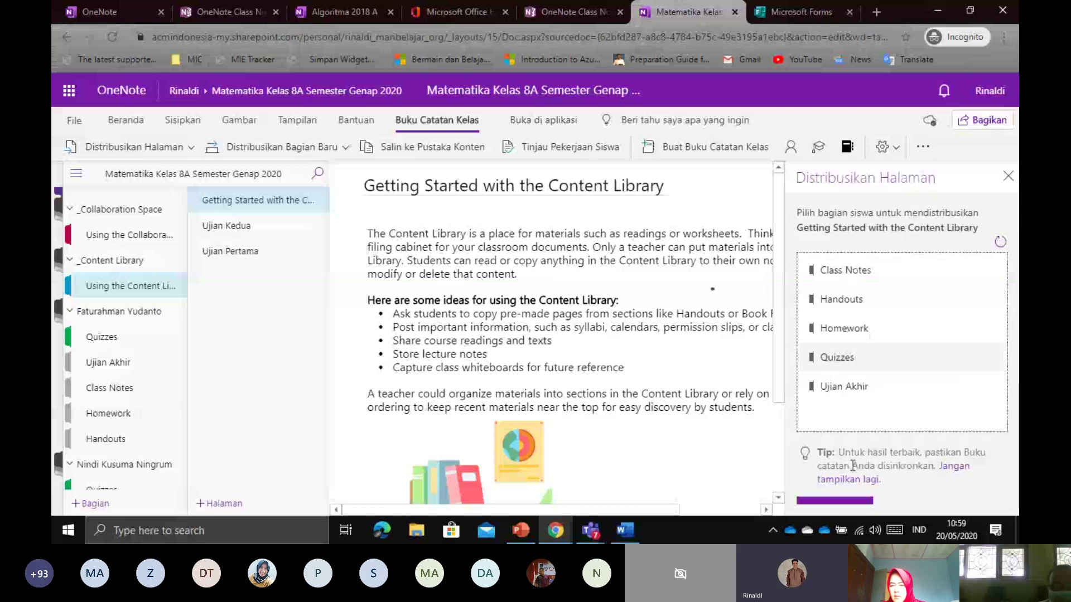
pyautogui.hotkey('ctrl', '-')
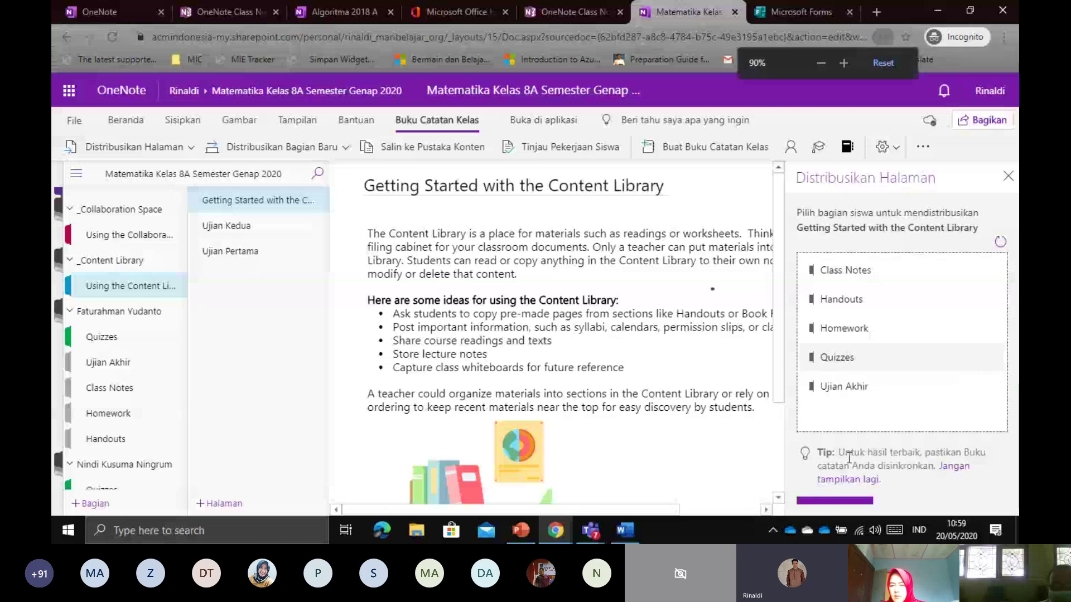
pyautogui.click(881, 325)
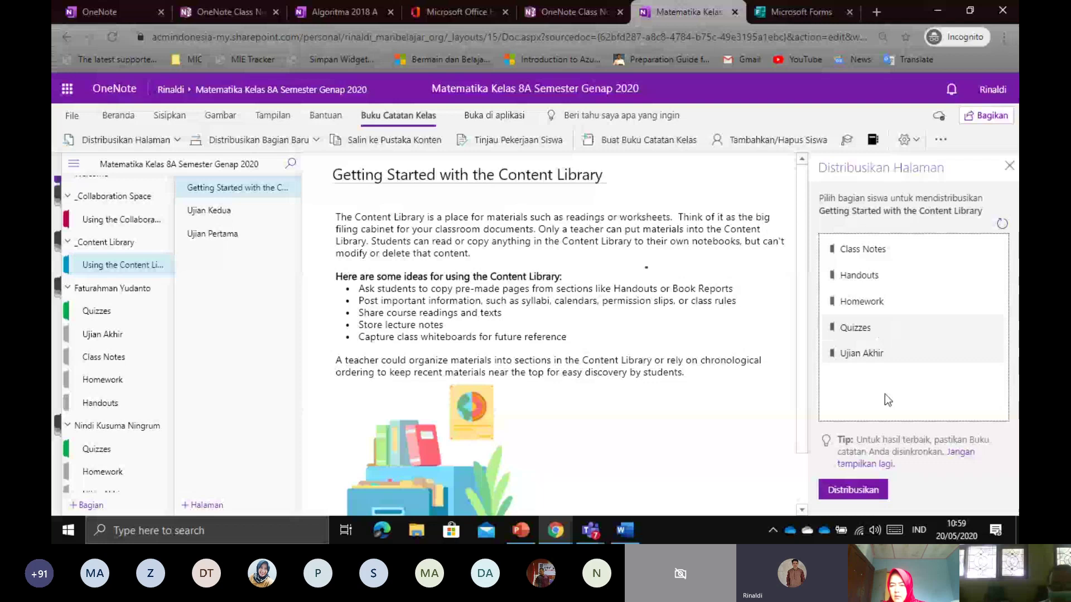
# Distribute the Getting Started page to all students' Quizzes sections, then open Ujian Kedua
pyautogui.click(884, 486)
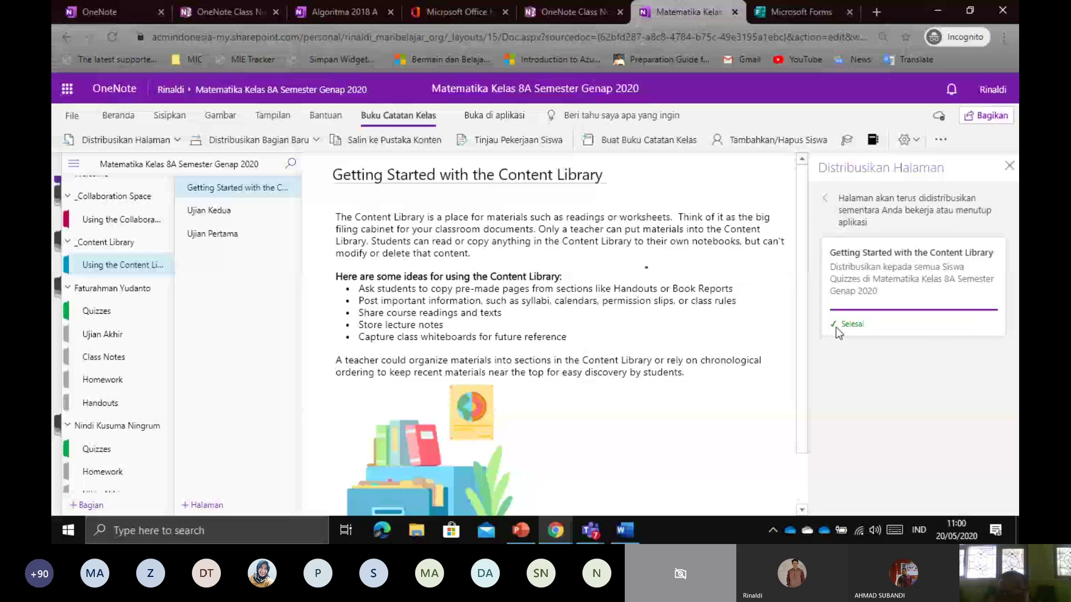
pyautogui.click(831, 202)
pyautogui.click(241, 222)
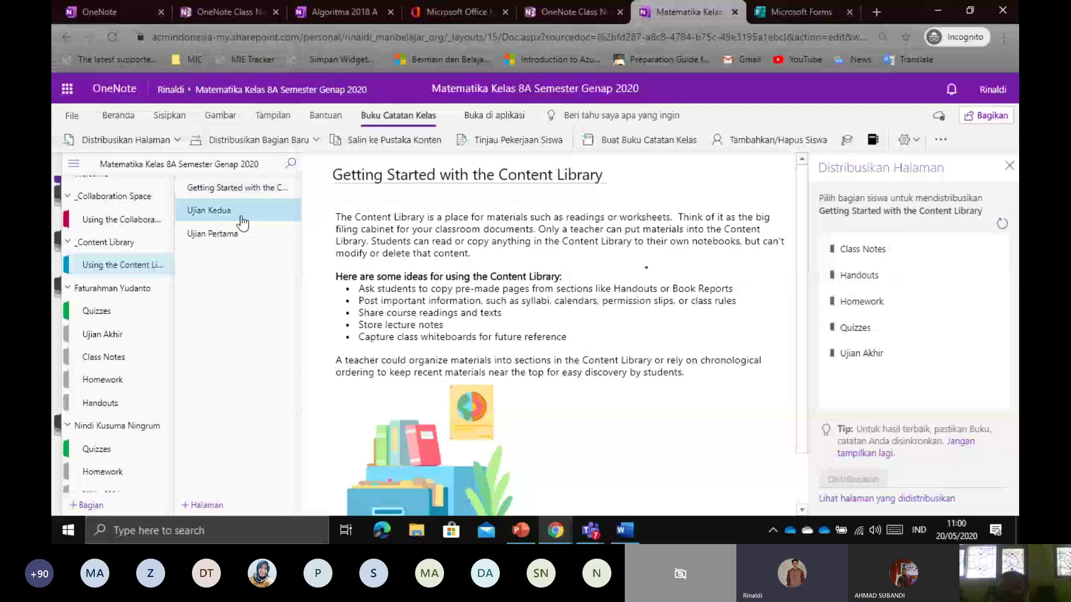
# Check a student's Quizzes section for the distributed Getting Started with the Content Library page
pyautogui.click(215, 233)
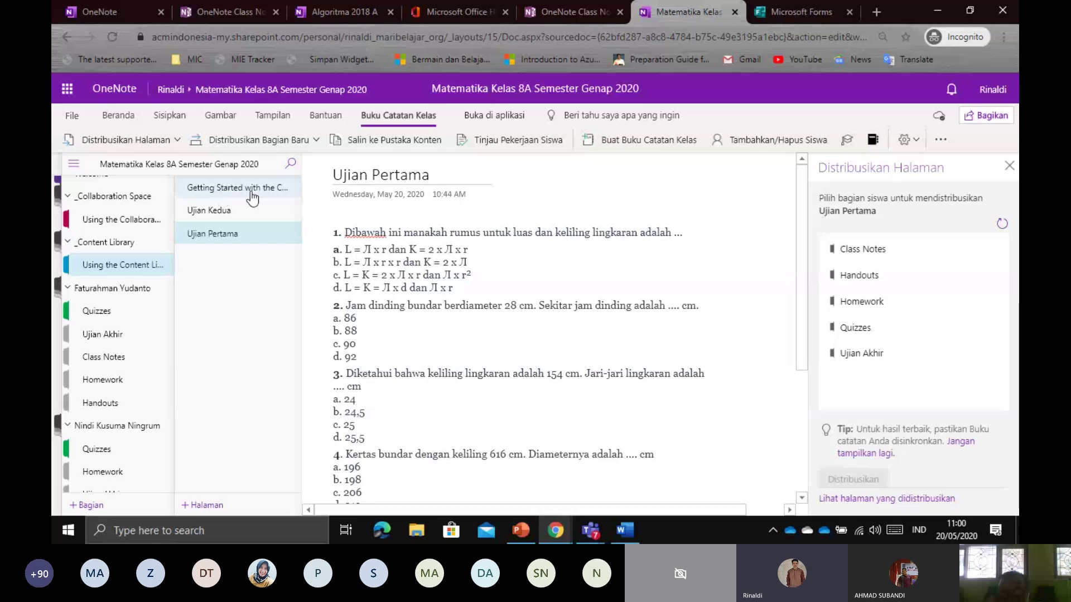
pyautogui.click(90, 310)
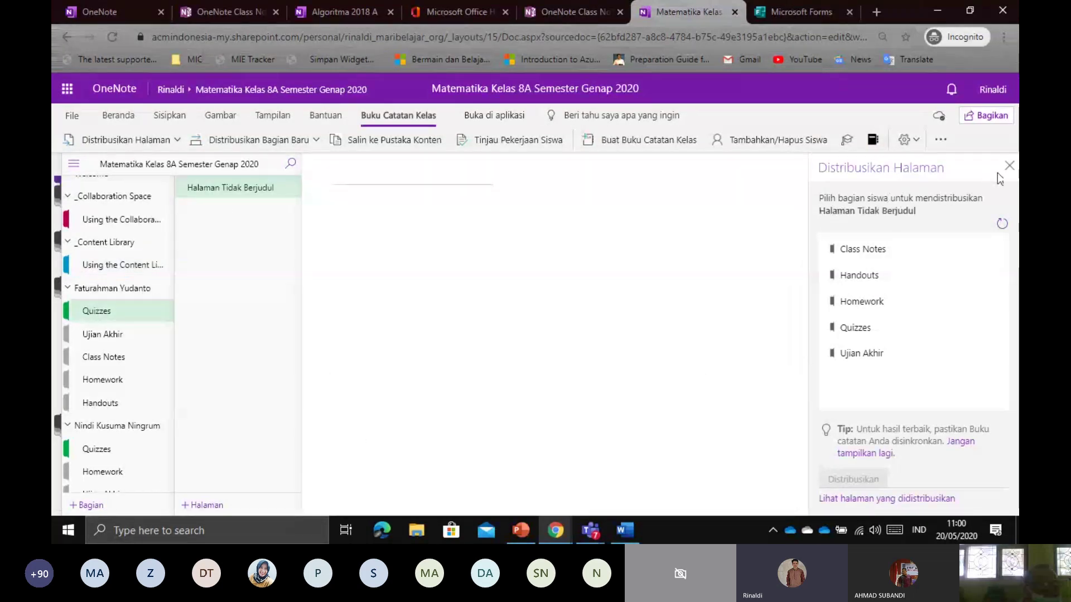
pyautogui.scroll(-3, 106, 307)
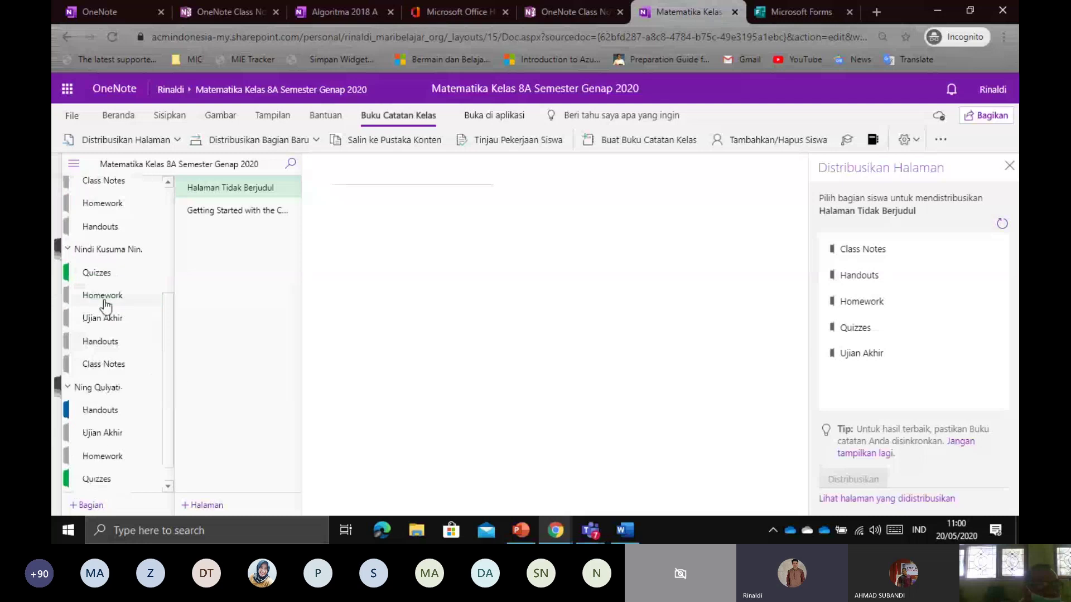
pyautogui.scroll(3, 132, 261)
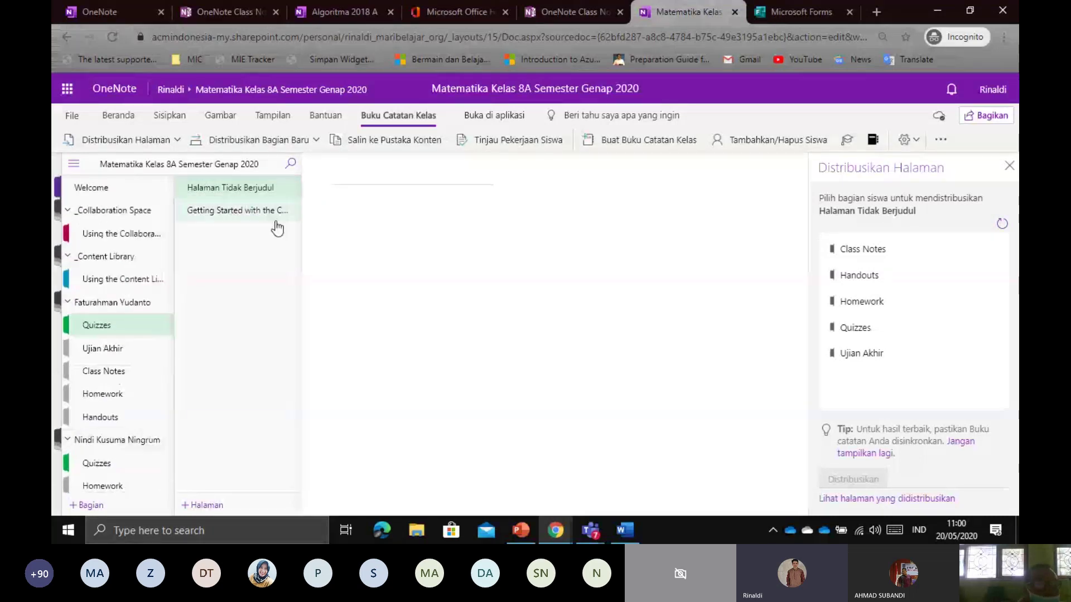
pyautogui.click(234, 215)
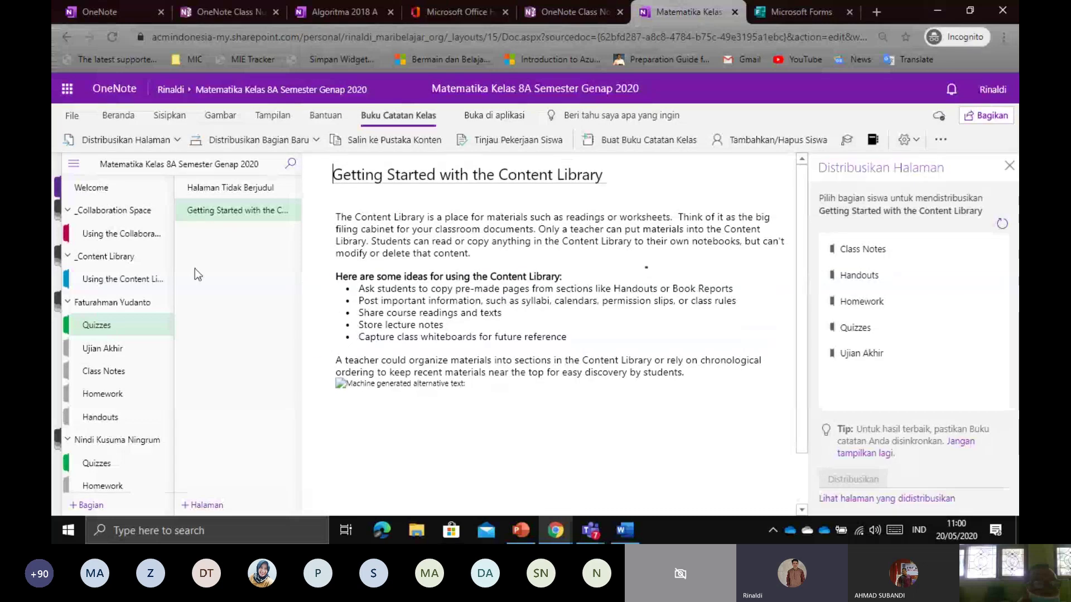
# Distribute Ujian Pertama from Using the Content Library to every Quizzes section, then close the panel
pyautogui.click(113, 279)
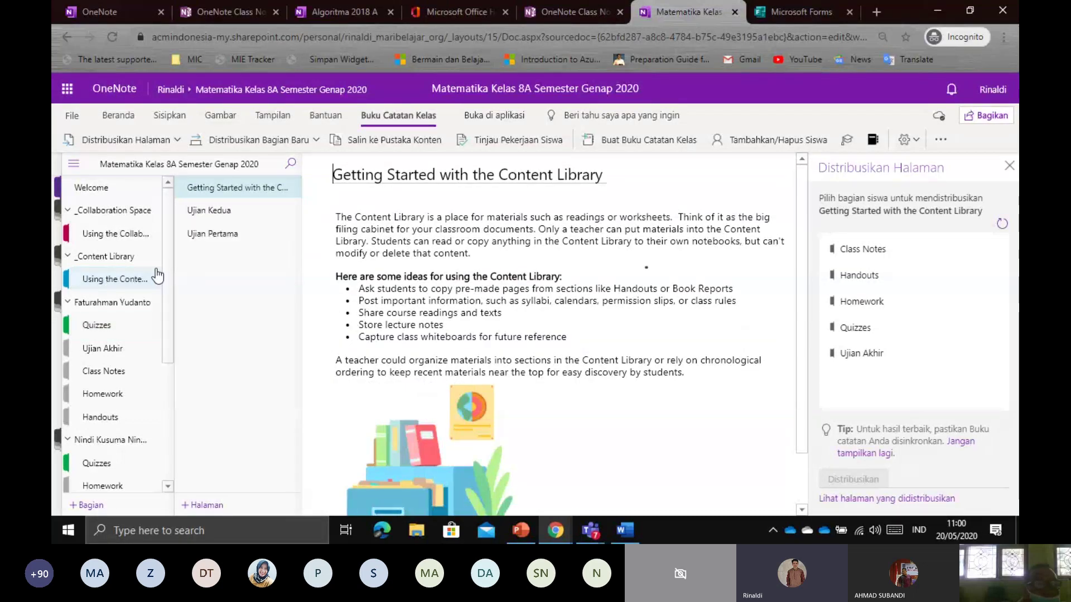
pyautogui.click(263, 236)
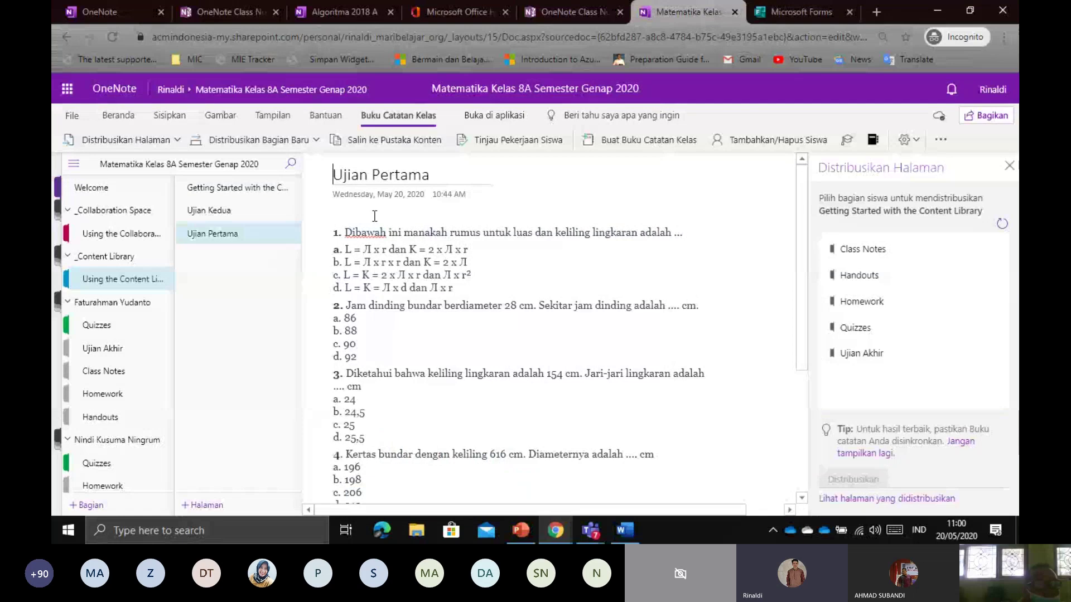
pyautogui.click(127, 140)
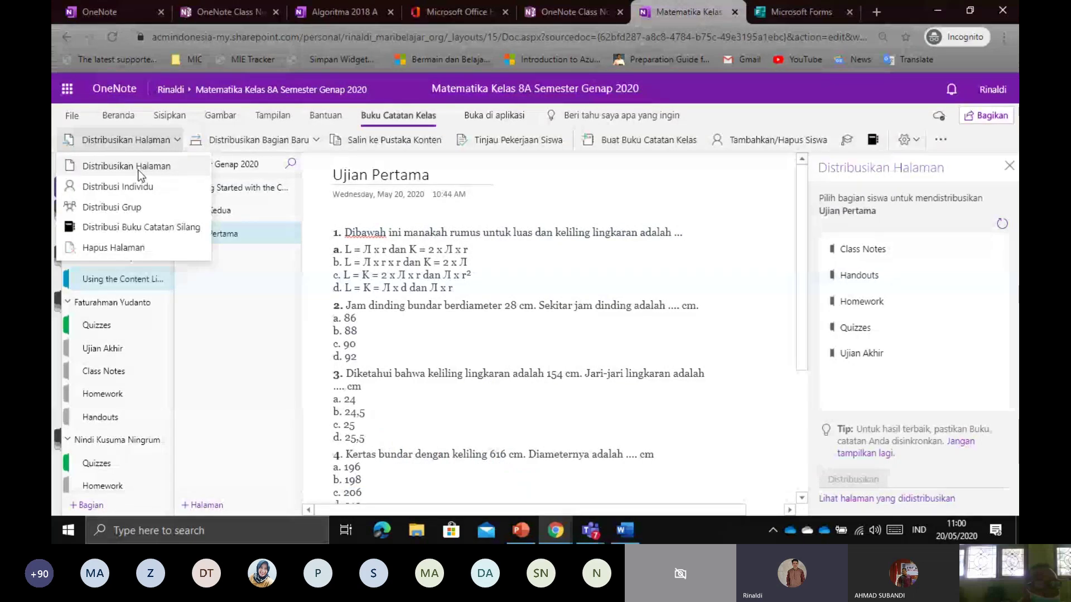
pyautogui.click(138, 174)
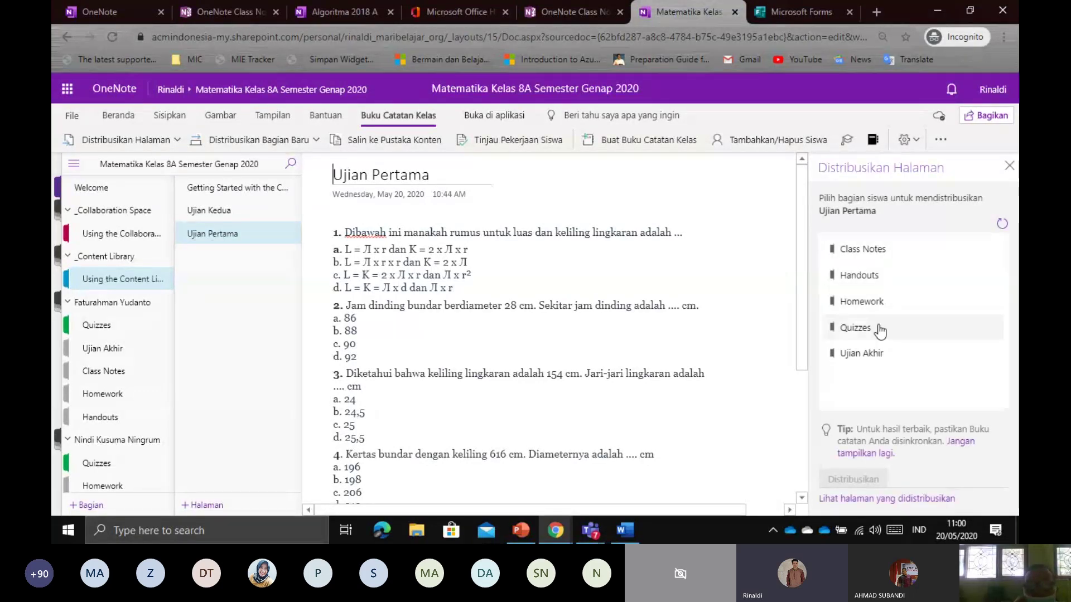
pyautogui.click(874, 334)
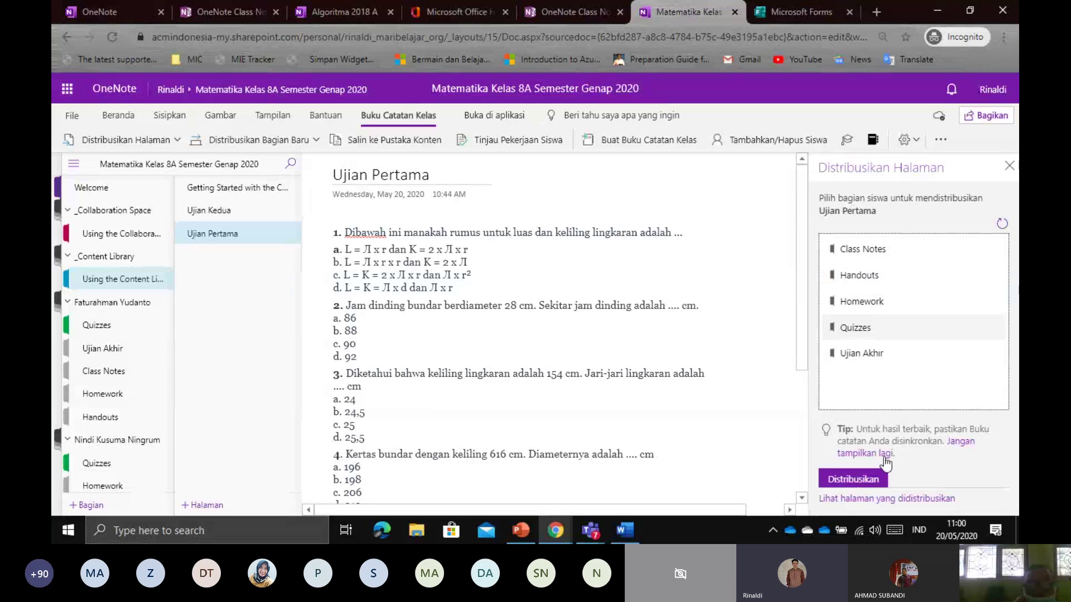
pyautogui.click(887, 478)
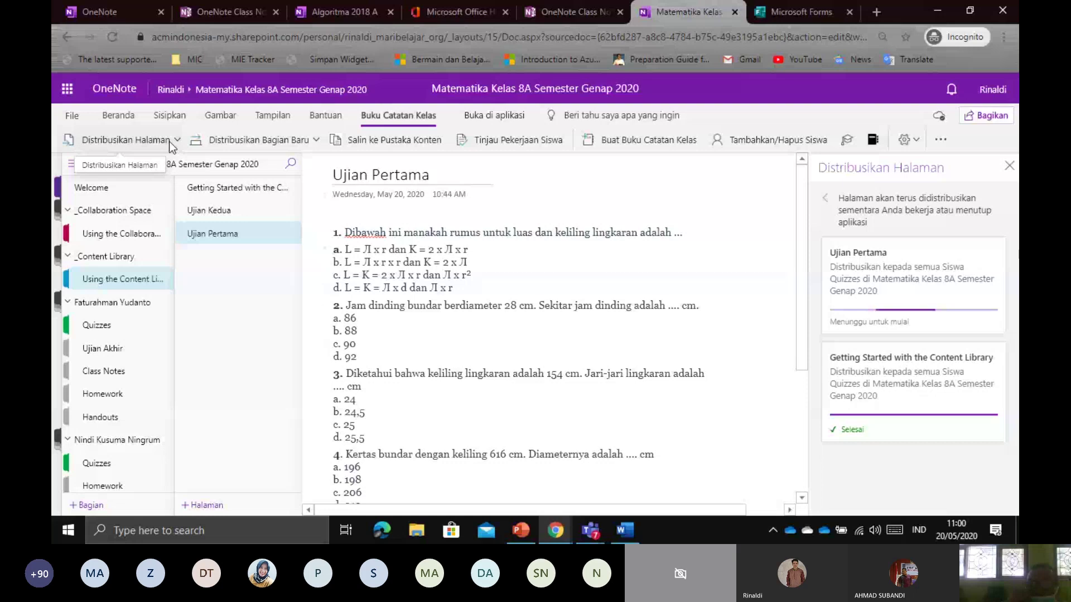
pyautogui.moveTo(864, 321); pyautogui.dragTo(830, 321)
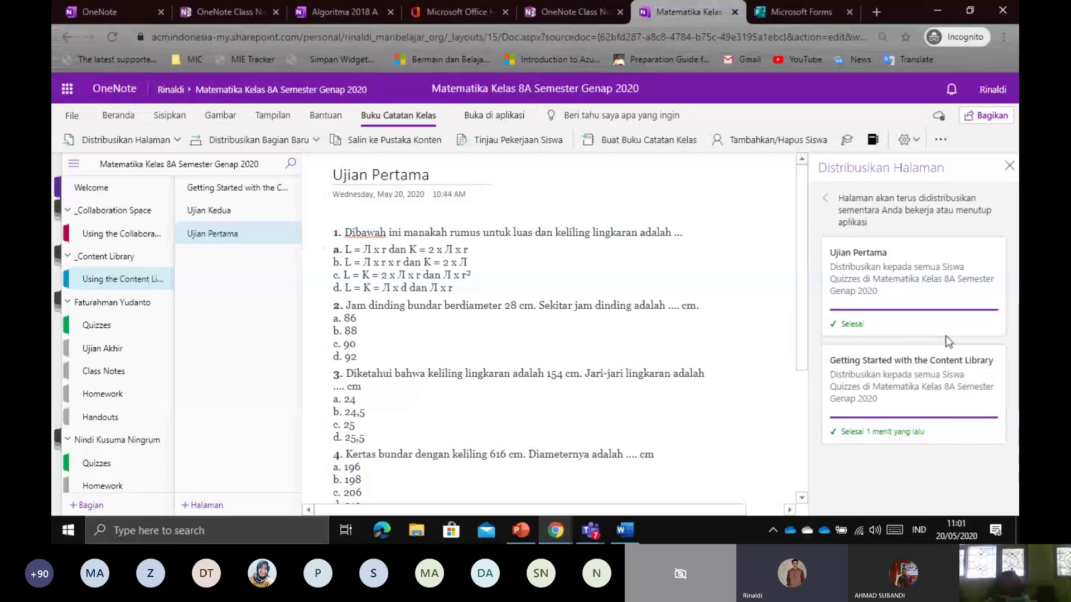
pyautogui.click(1009, 166)
# Open a student's Quizzes copy of Ujian Pertama and select question 1's answer c
pyautogui.scroll(-4, 106, 368)
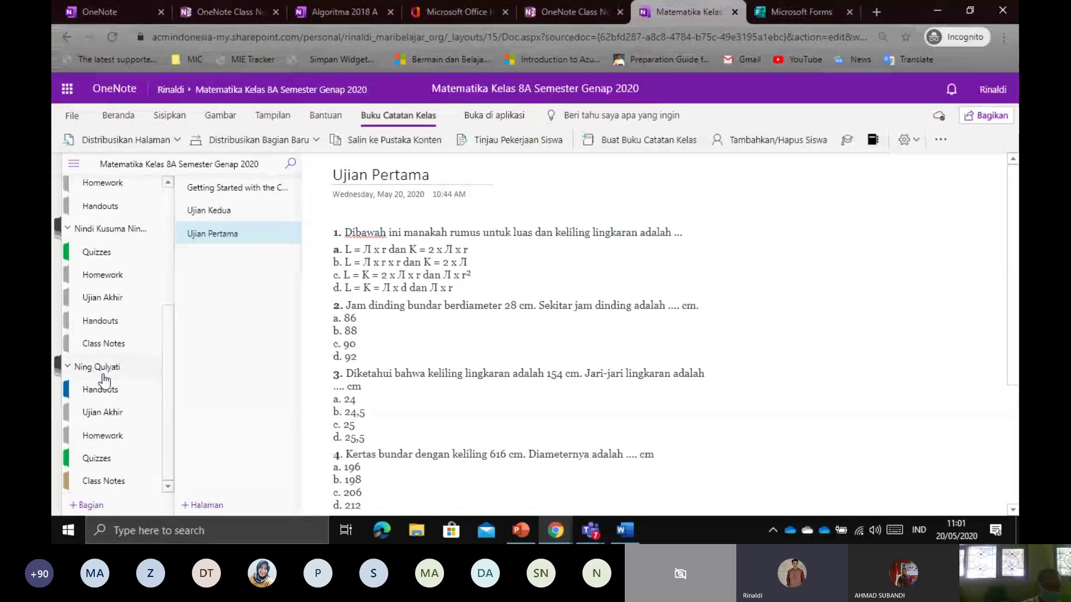
pyautogui.click(134, 457)
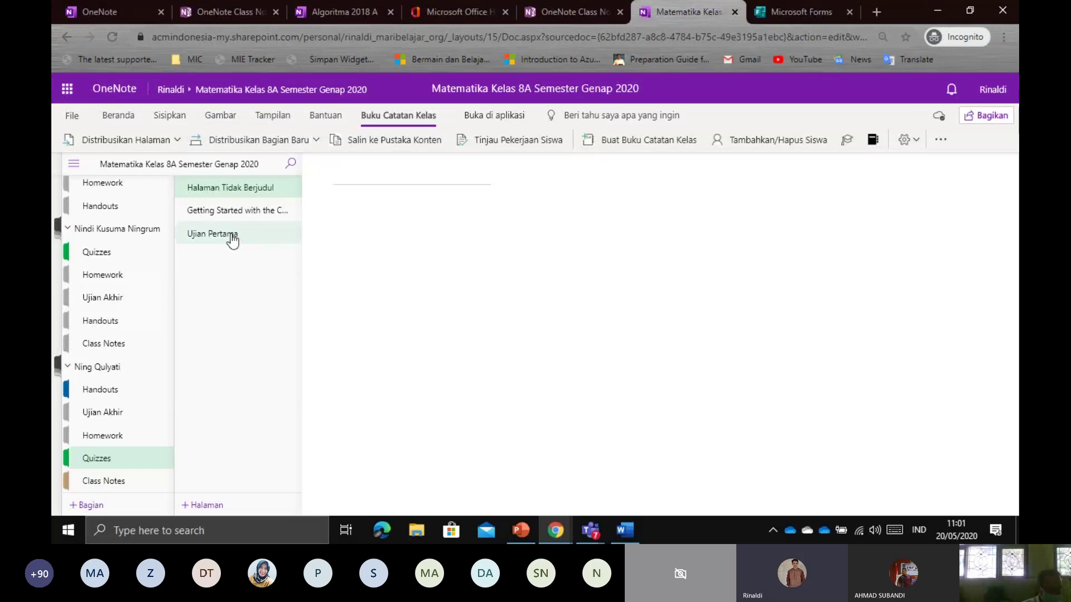
pyautogui.click(232, 237)
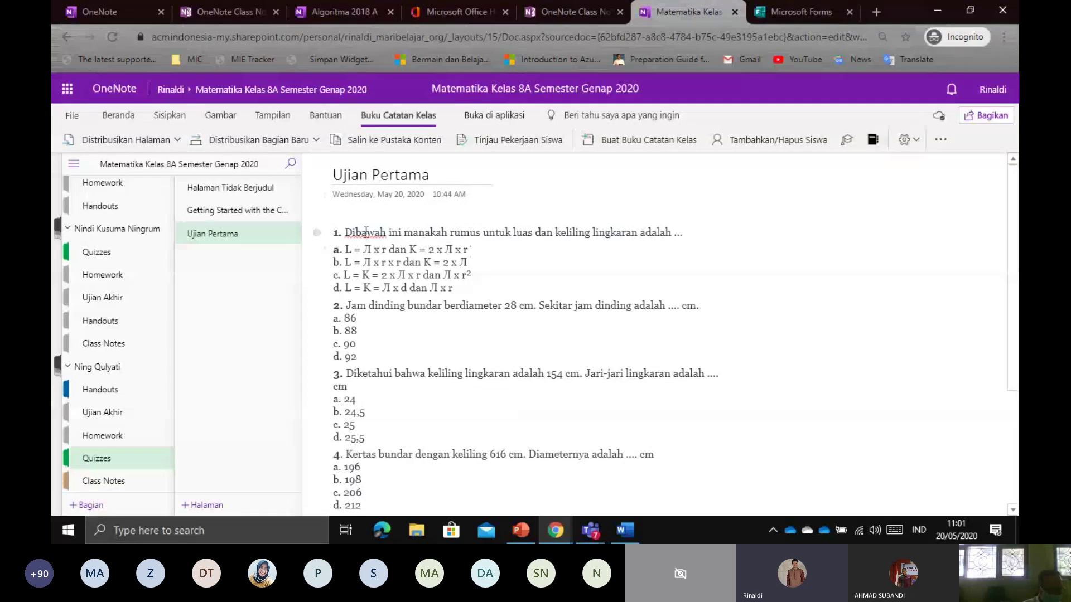
pyautogui.moveTo(366, 230); pyautogui.dragTo(588, 234)
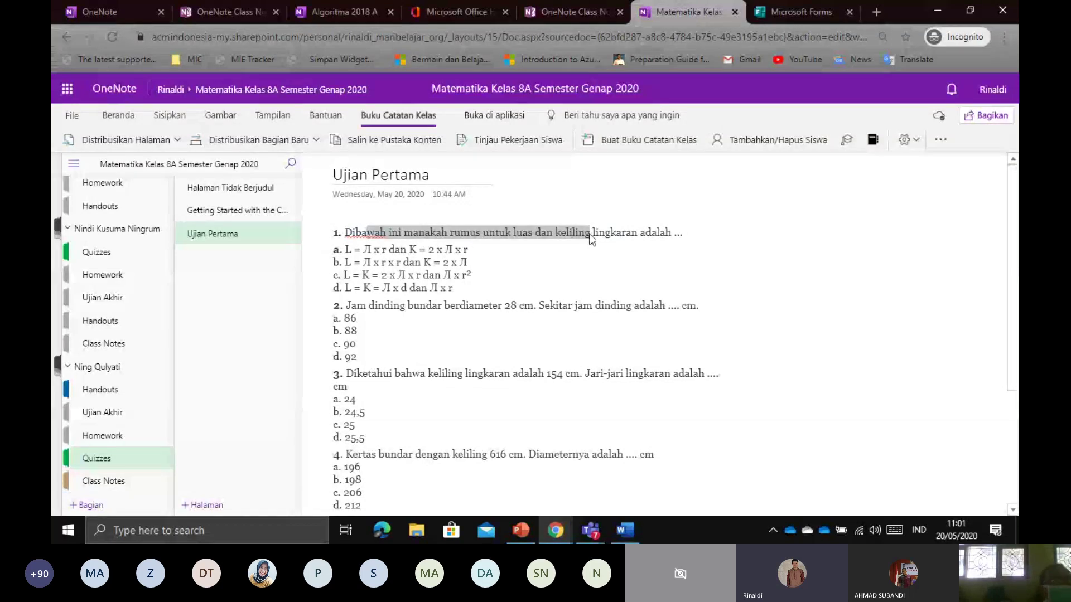
pyautogui.click(630, 241)
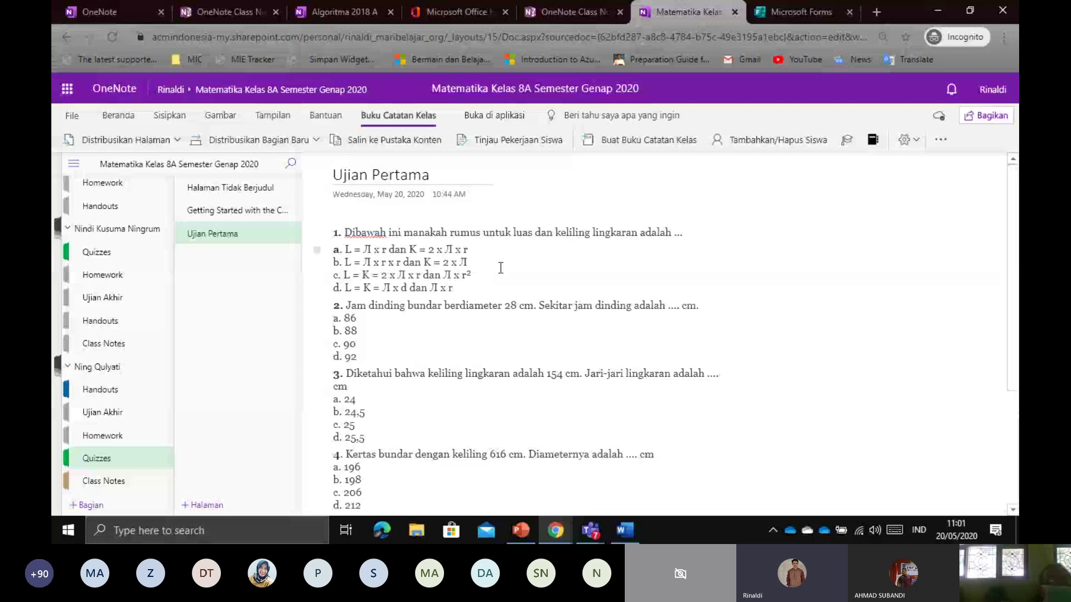
pyautogui.moveTo(500, 268); pyautogui.dragTo(332, 272)
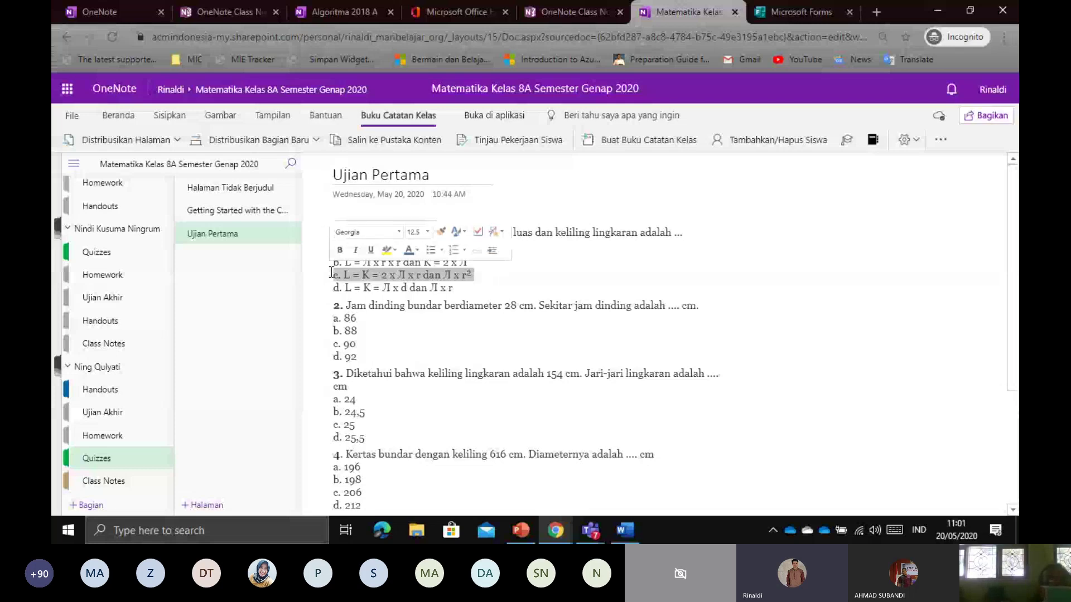
# Highlight answers c, b. 88, b. 24,5 and c. 206 with the yellow highlighter
pyautogui.click(240, 116)
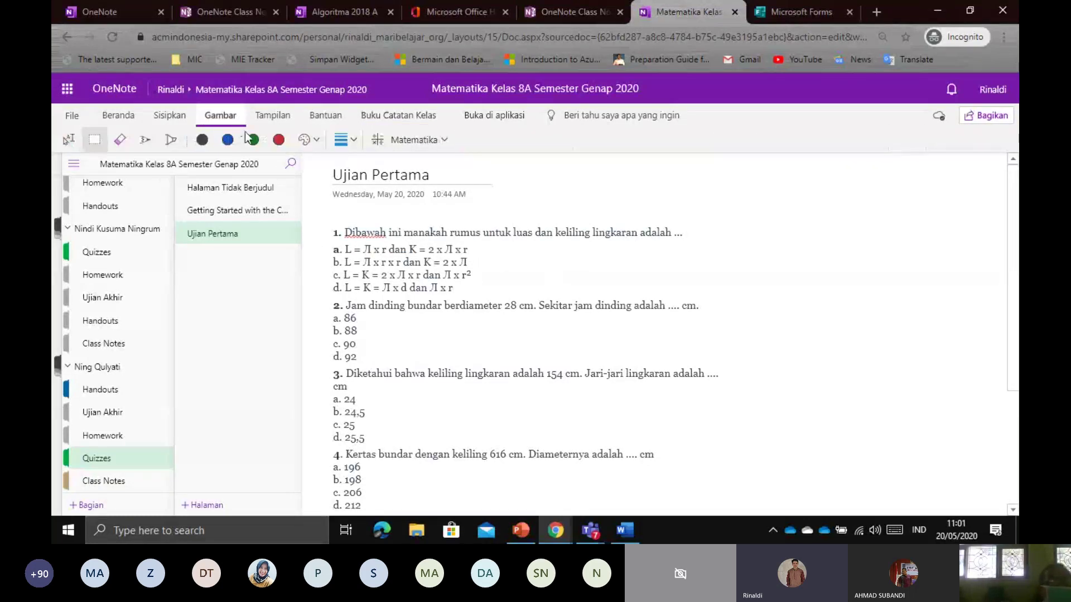
pyautogui.click(169, 140)
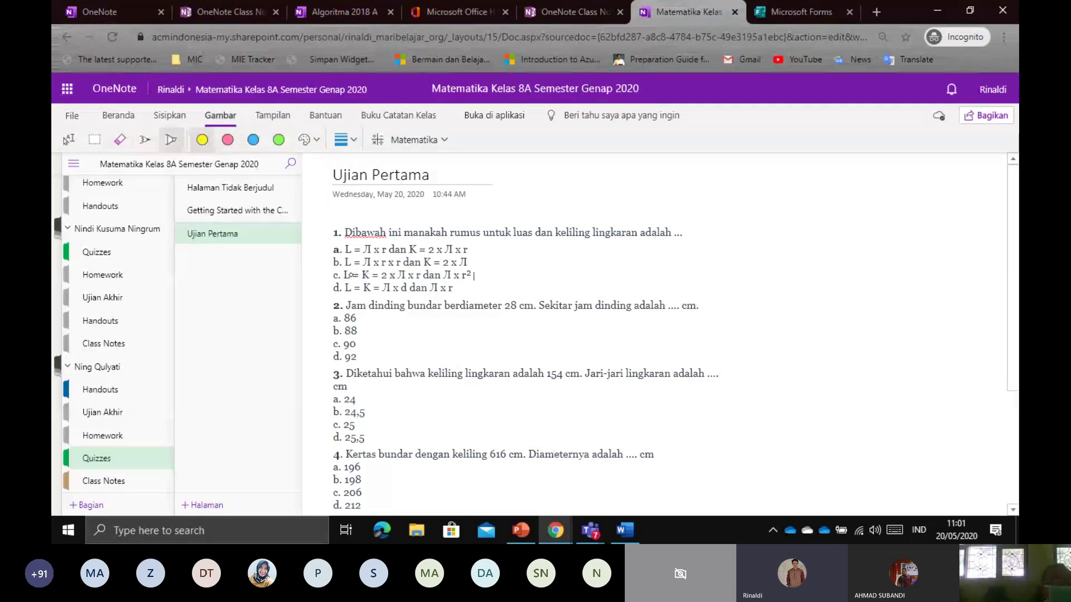
pyautogui.moveTo(346, 275); pyautogui.dragTo(474, 274)
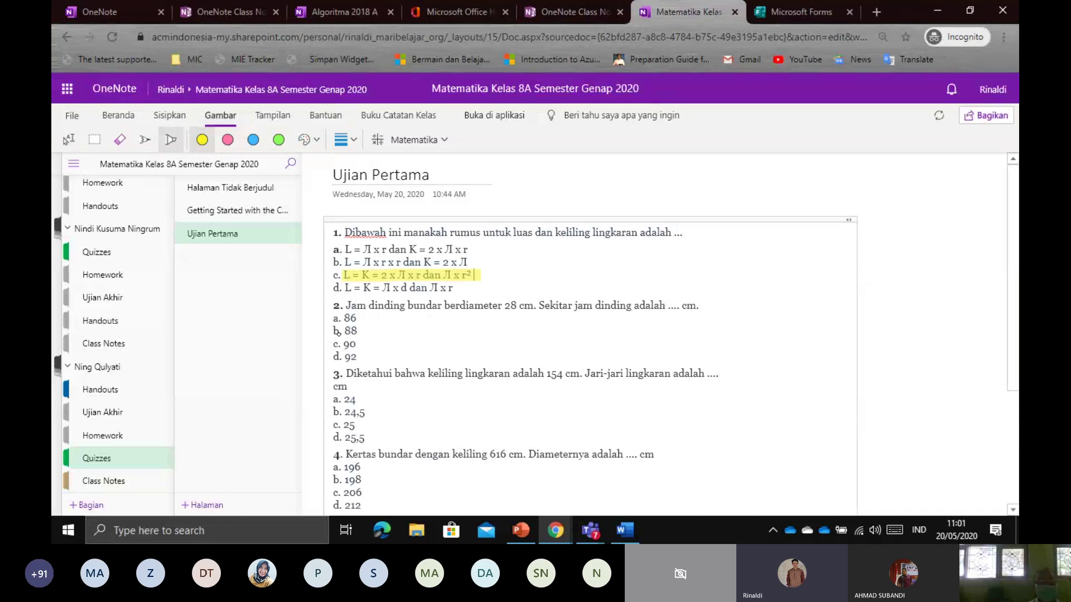
pyautogui.moveTo(335, 331); pyautogui.dragTo(371, 331)
pyautogui.moveTo(324, 417); pyautogui.dragTo(382, 411)
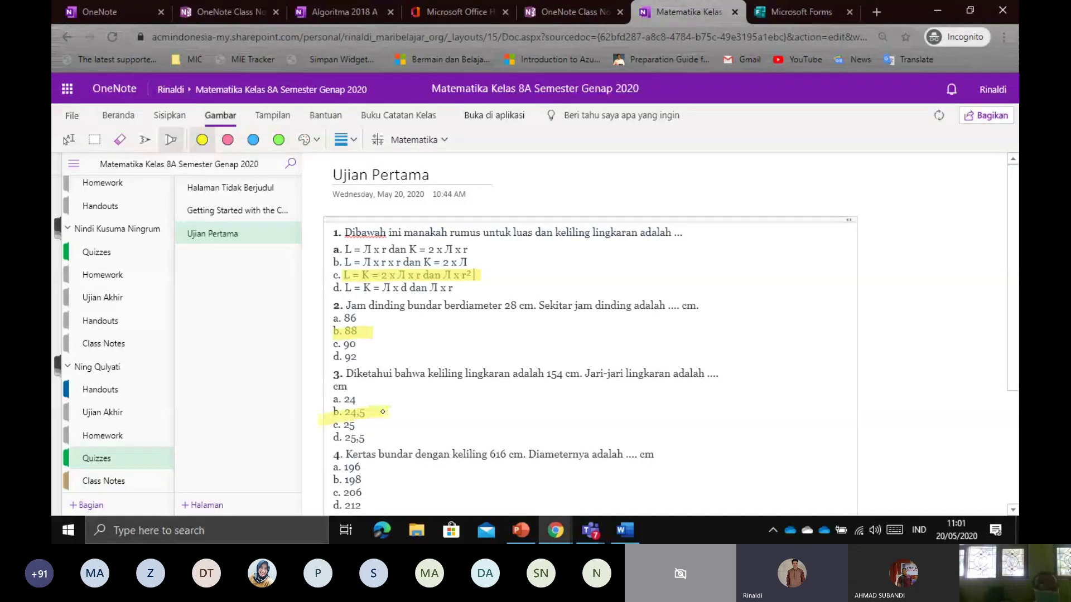
pyautogui.scroll(-2, 429, 403)
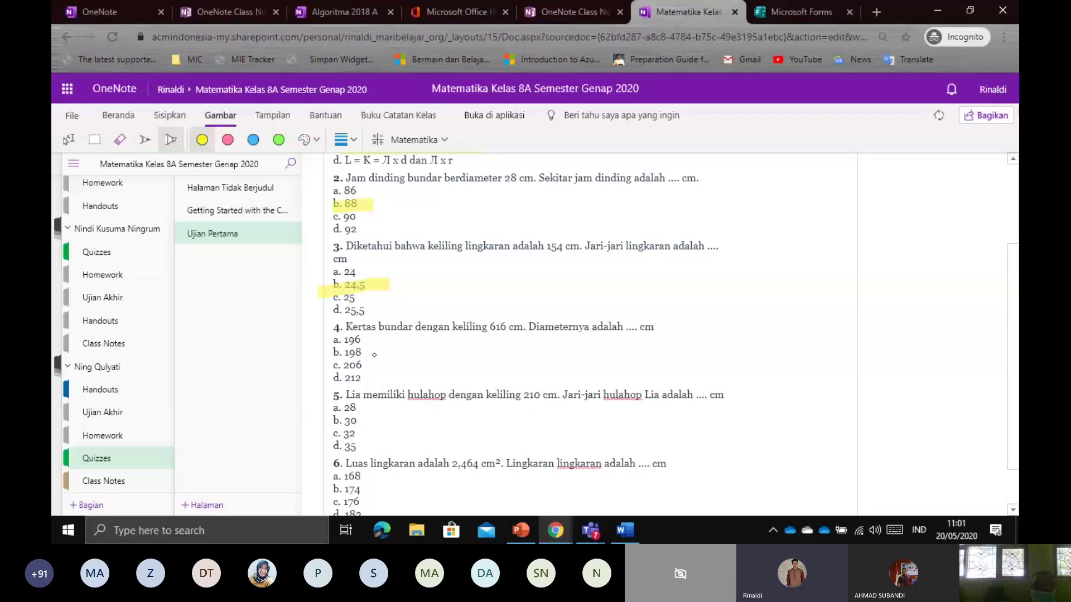
pyautogui.moveTo(332, 365); pyautogui.dragTo(372, 365)
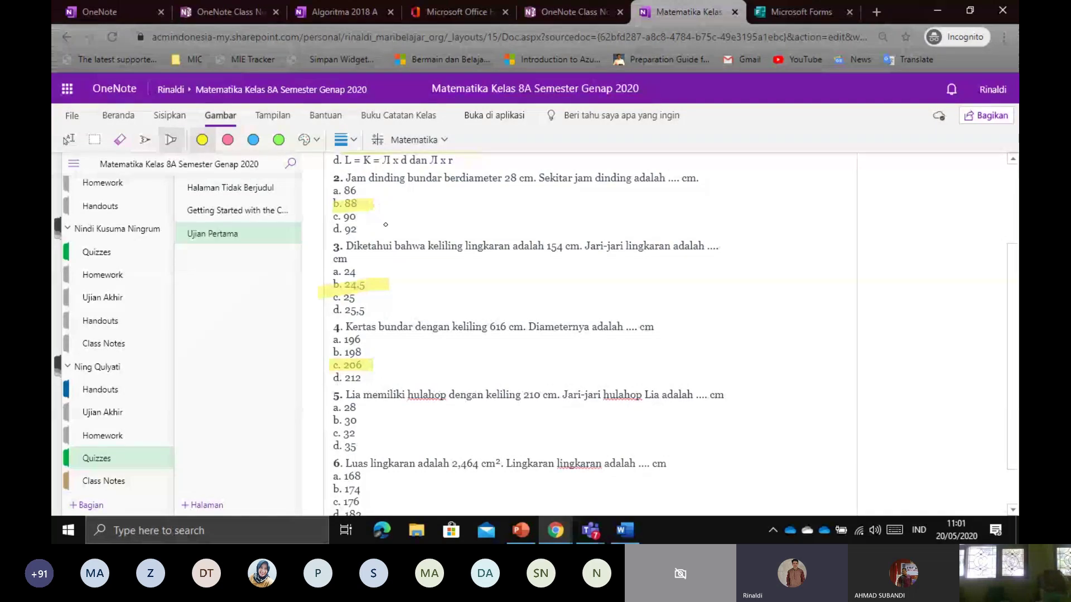
pyautogui.click(120, 114)
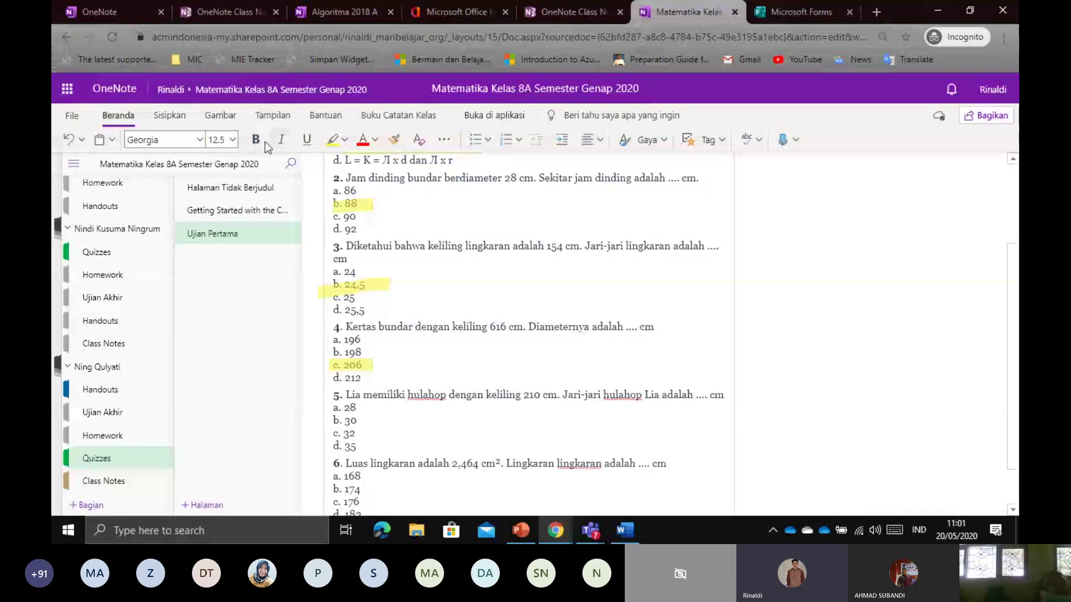
# From Using the Content Library, launch Tinjau Pekerjaan Siswa on the Buku Catatan Kelas tab
pyautogui.scroll(3, 433, 308)
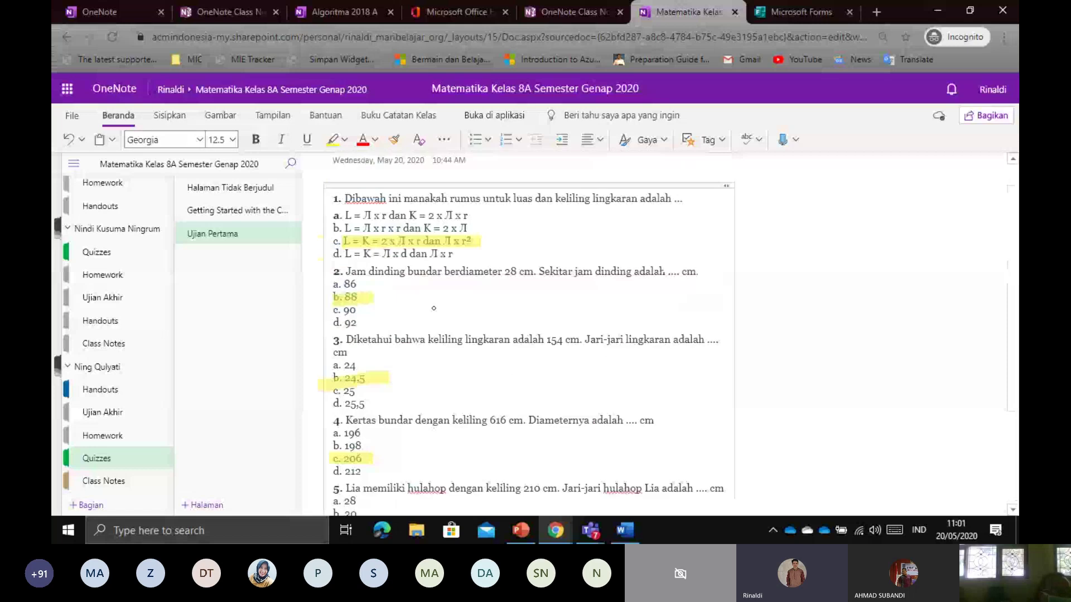
pyautogui.scroll(1, 434, 308)
pyautogui.scroll(4, 140, 296)
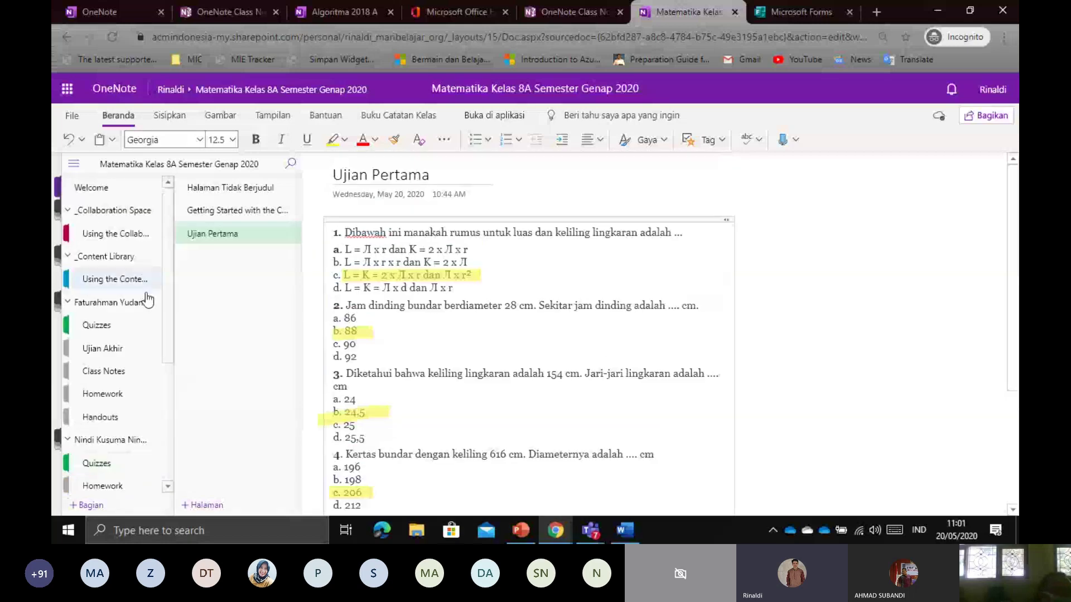
pyautogui.click(122, 265)
pyautogui.click(121, 266)
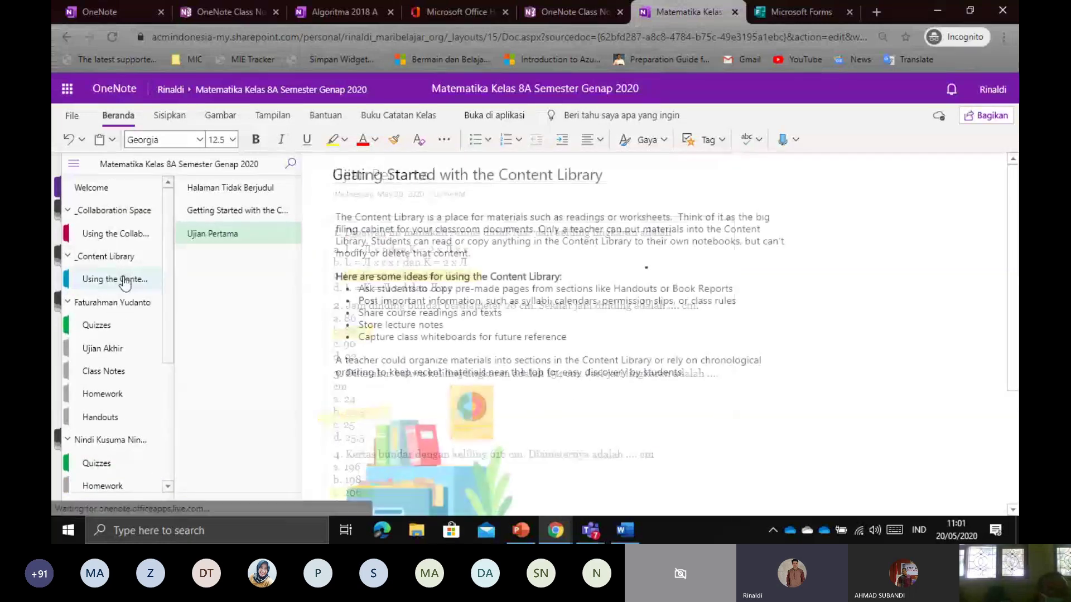
pyautogui.click(426, 122)
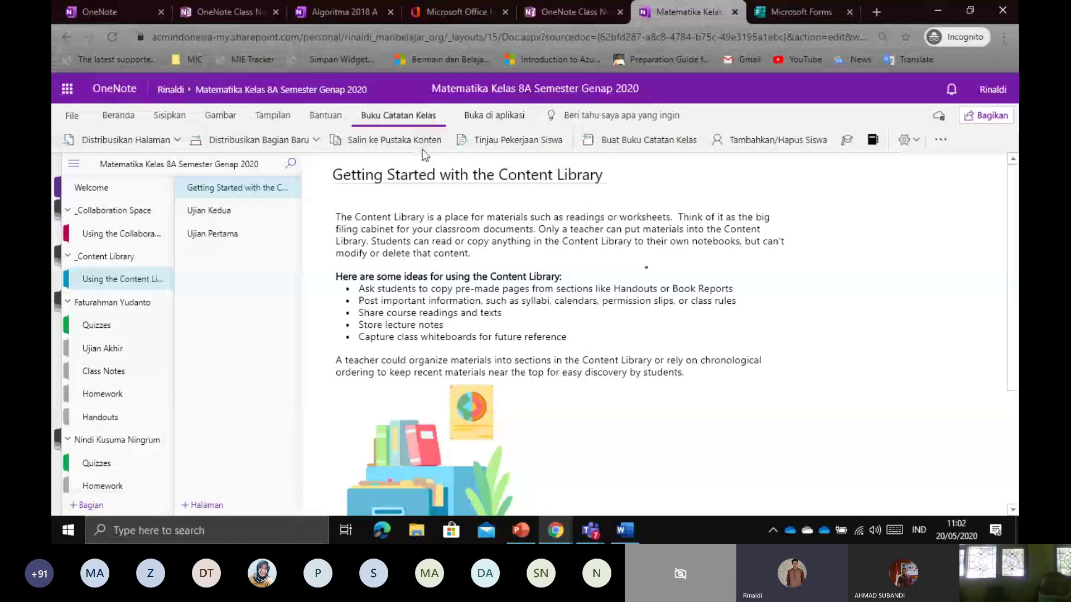
pyautogui.click(506, 141)
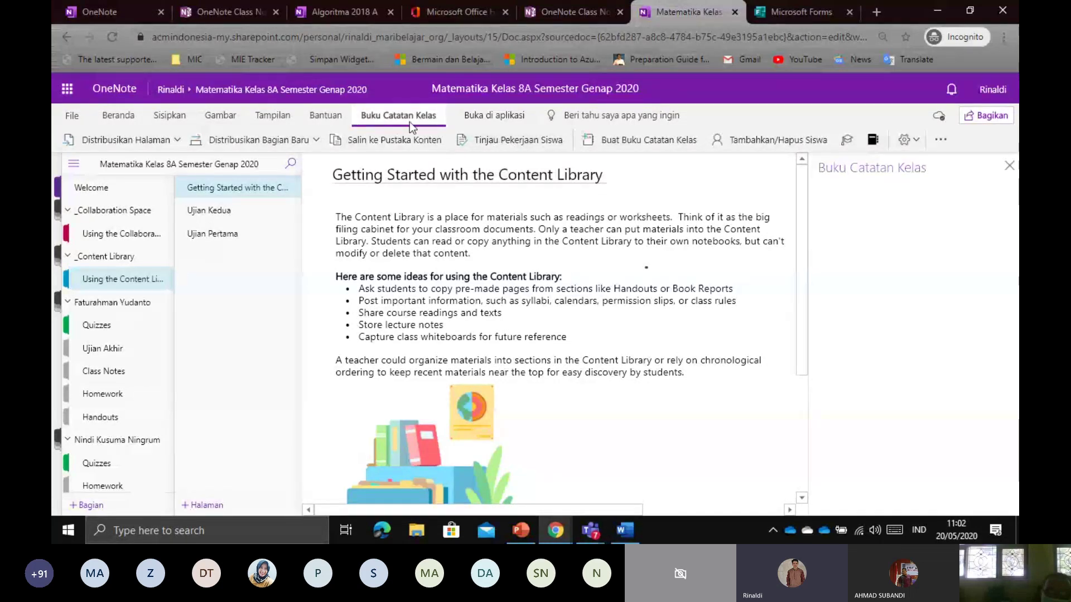
pyautogui.click(502, 147)
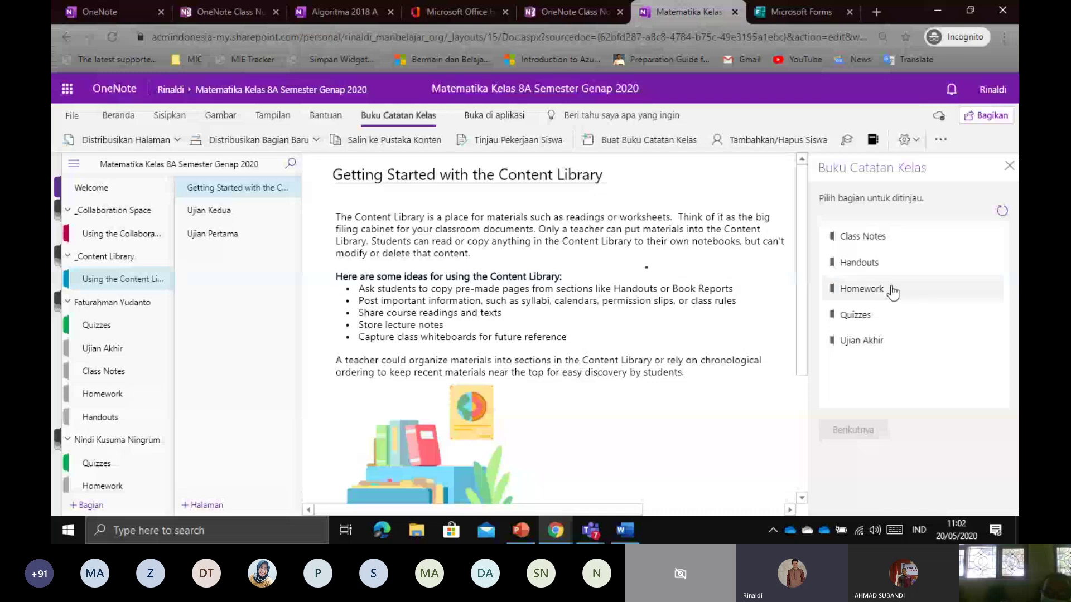
# Review the Quizzes section's Ujian Pertama page and open the second student's submission
pyautogui.click(881, 321)
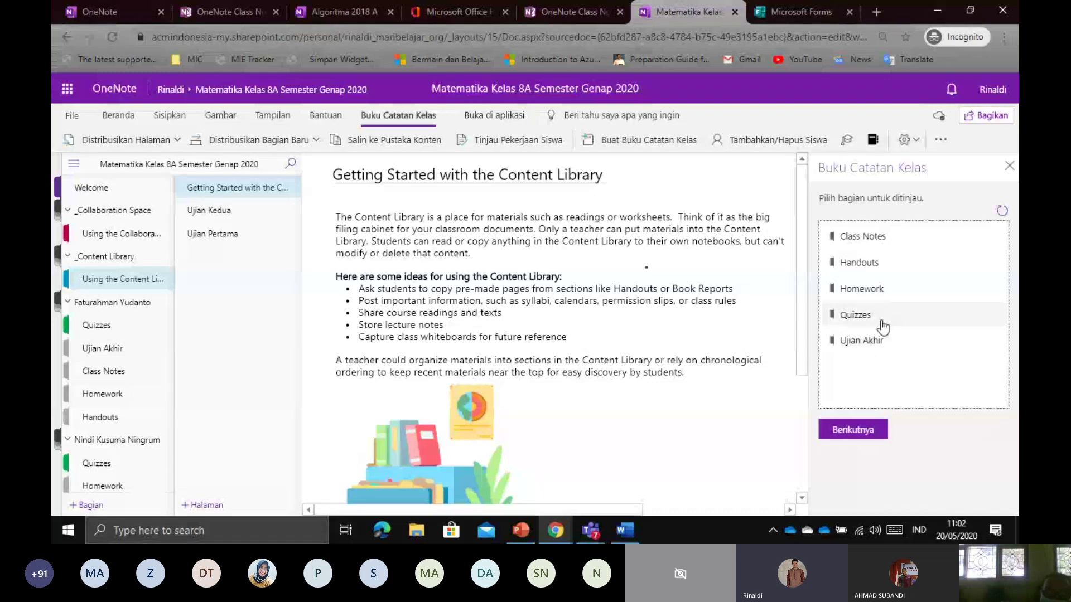
pyautogui.click(869, 432)
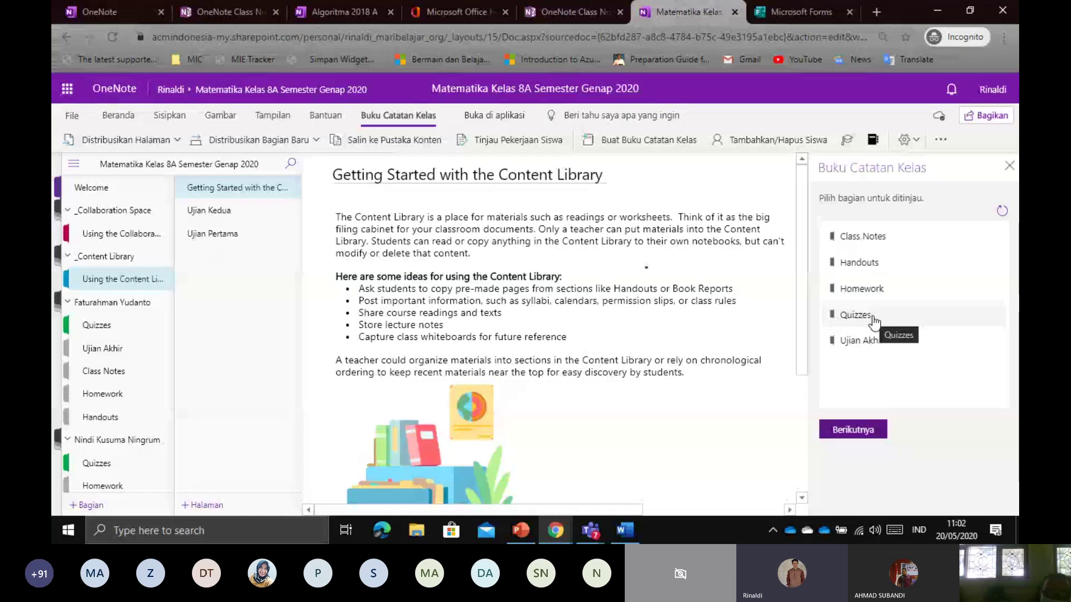
pyautogui.click(864, 431)
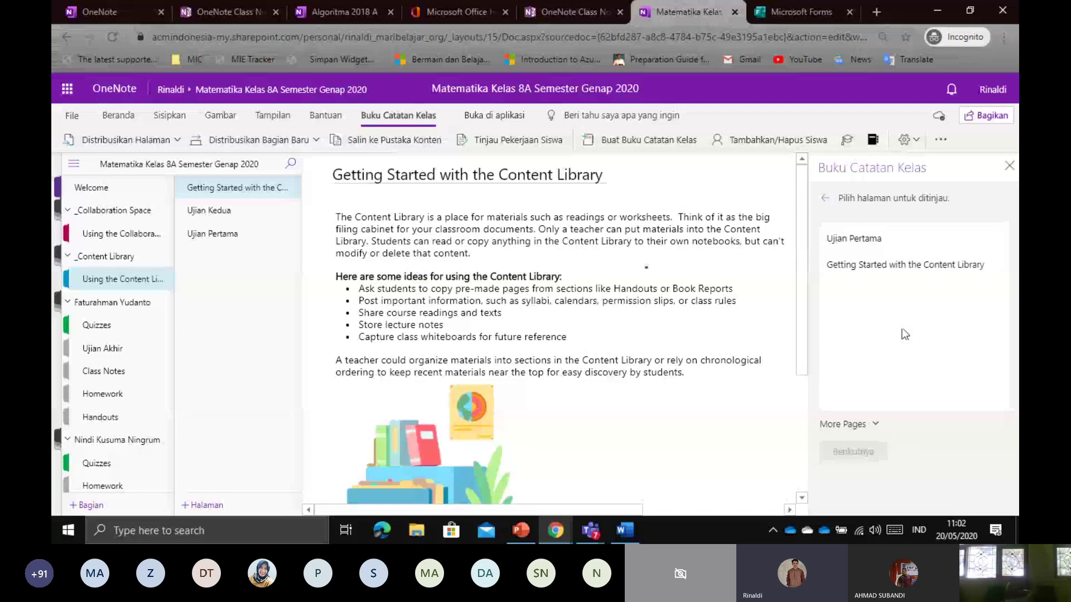
pyautogui.click(907, 246)
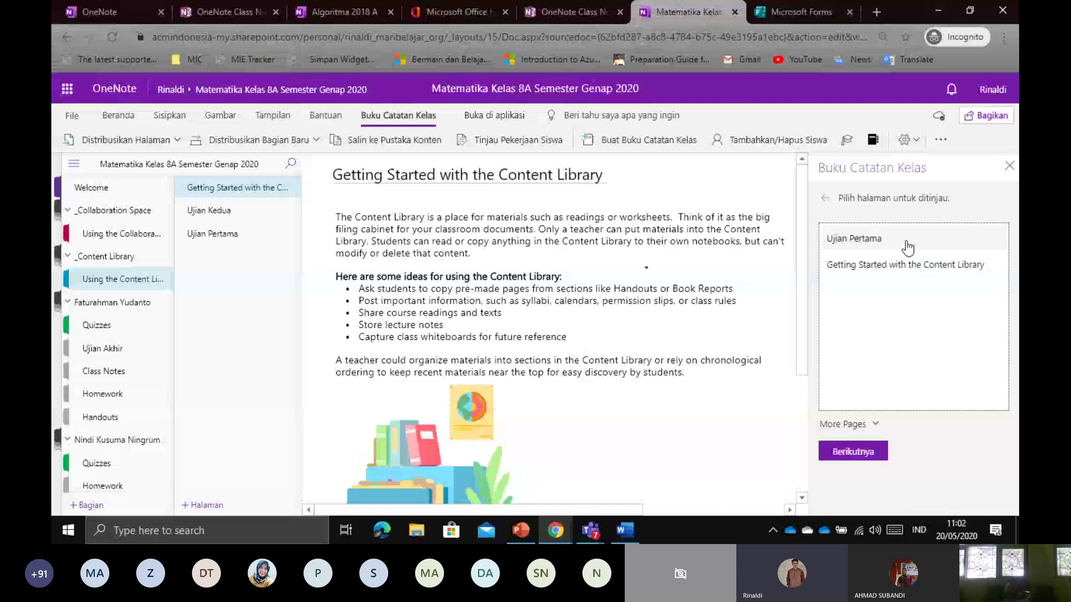
pyautogui.click(872, 451)
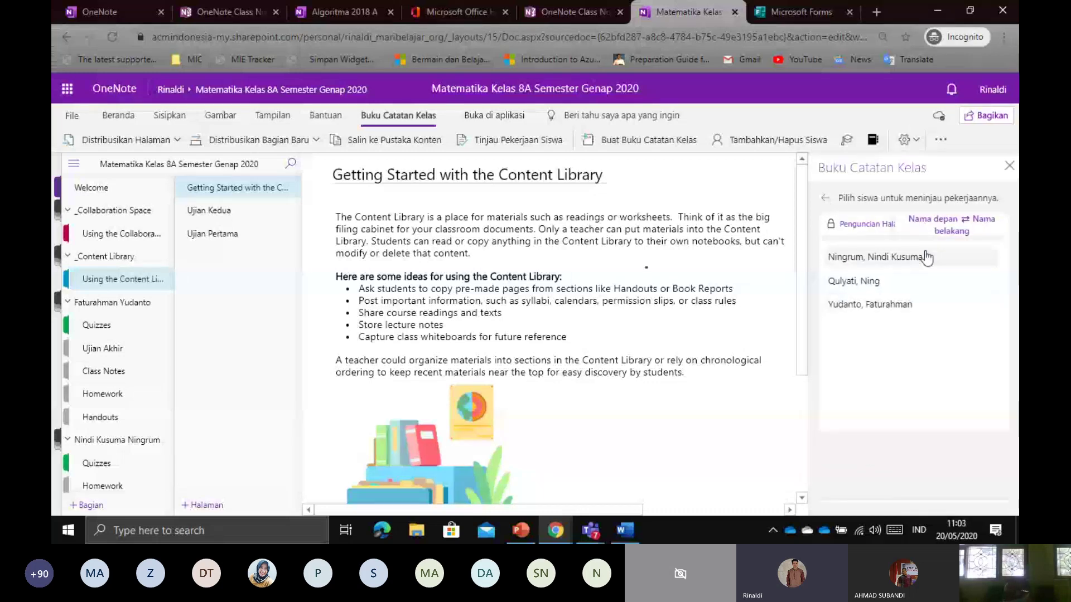
pyautogui.click(892, 286)
# Highlight question 1's answers in yellow and ink a red tick below question 2
pyautogui.scroll(-1, 540, 278)
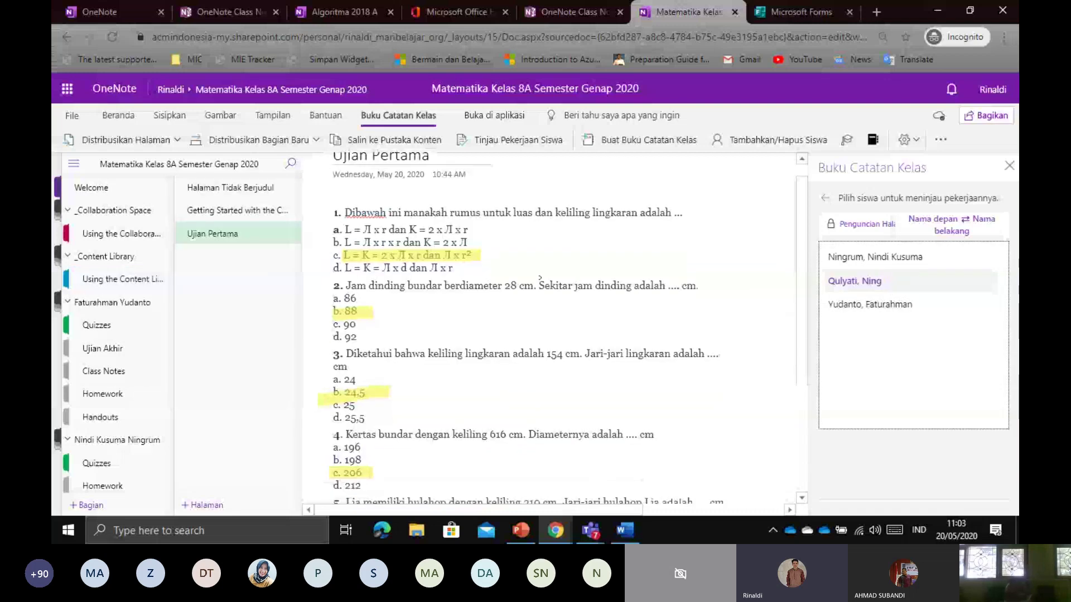
pyautogui.moveTo(547, 229); pyautogui.dragTo(547, 254)
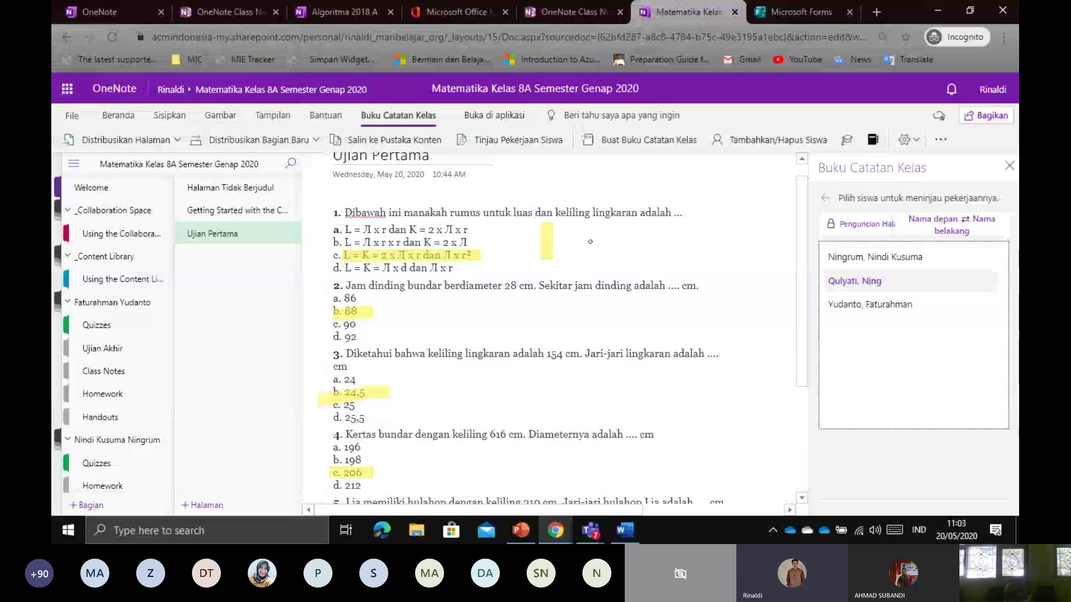
pyautogui.click(176, 117)
pyautogui.click(219, 119)
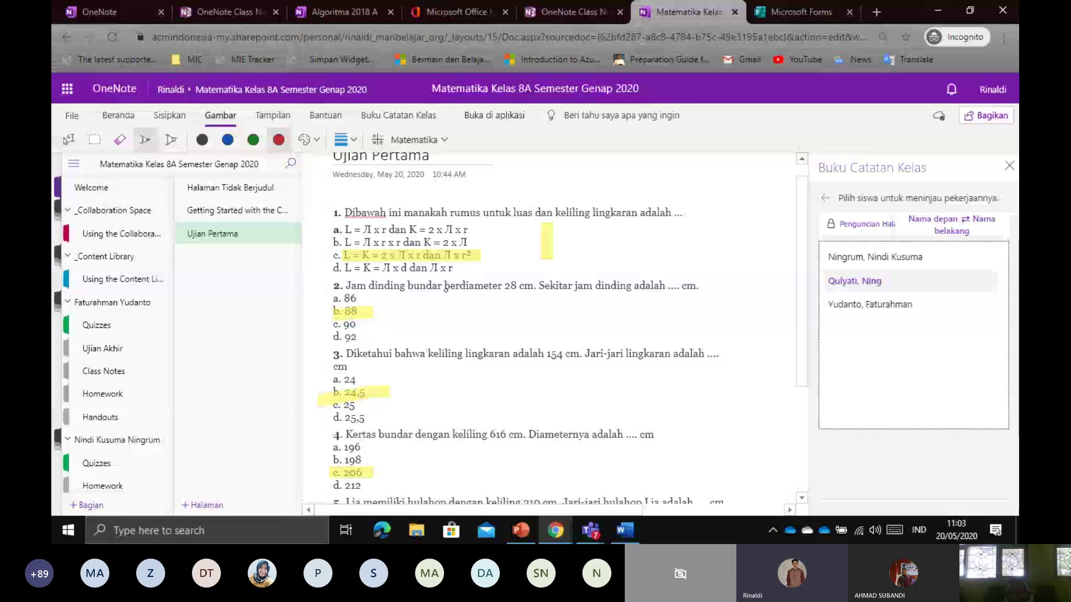
pyautogui.moveTo(503, 307); pyautogui.dragTo(540, 315)
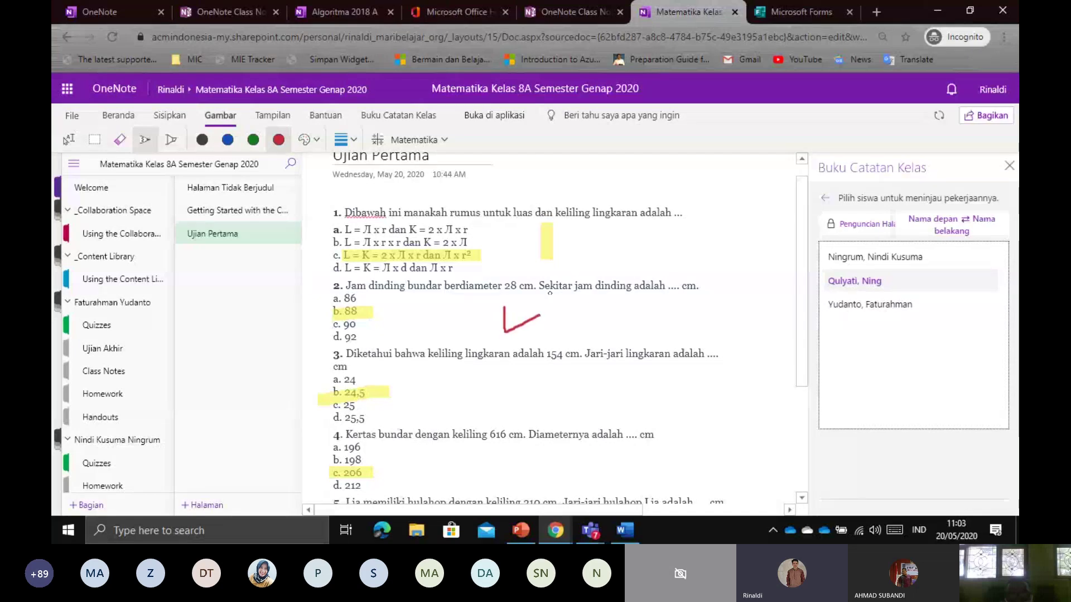
# Switch the student list to first-name-first order, then select the top student
pyautogui.tripleClick(873, 262)
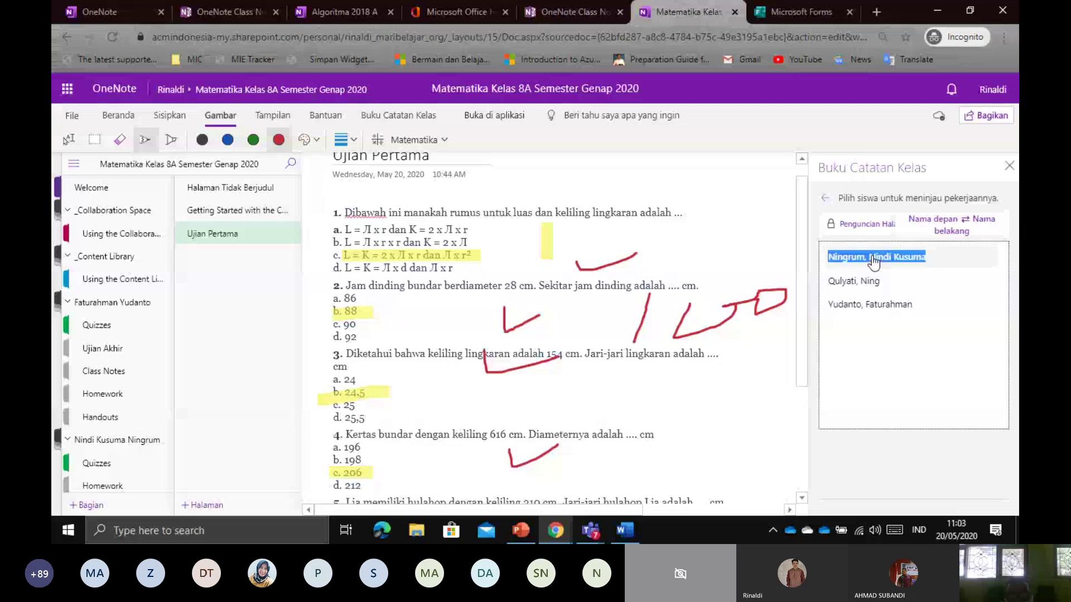
pyautogui.click(960, 266)
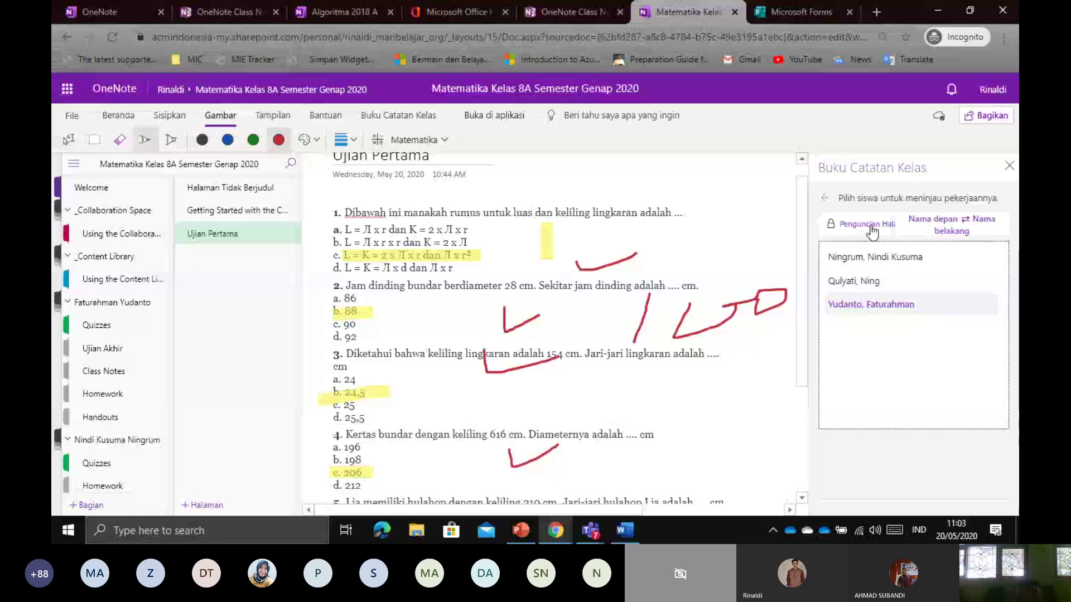
pyautogui.click(943, 226)
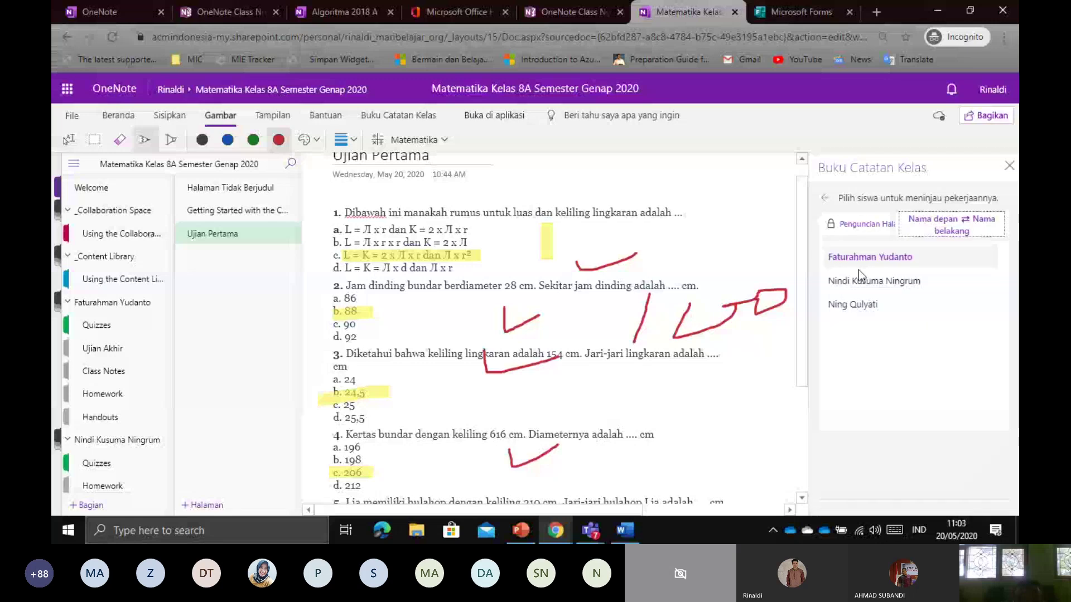
pyautogui.click(858, 270)
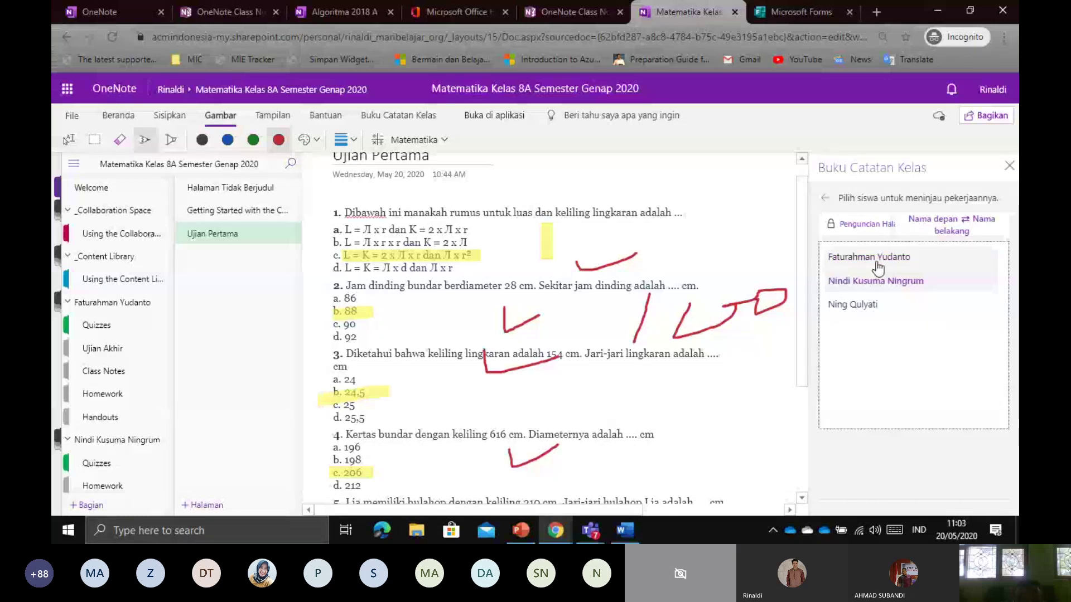
pyautogui.click(877, 262)
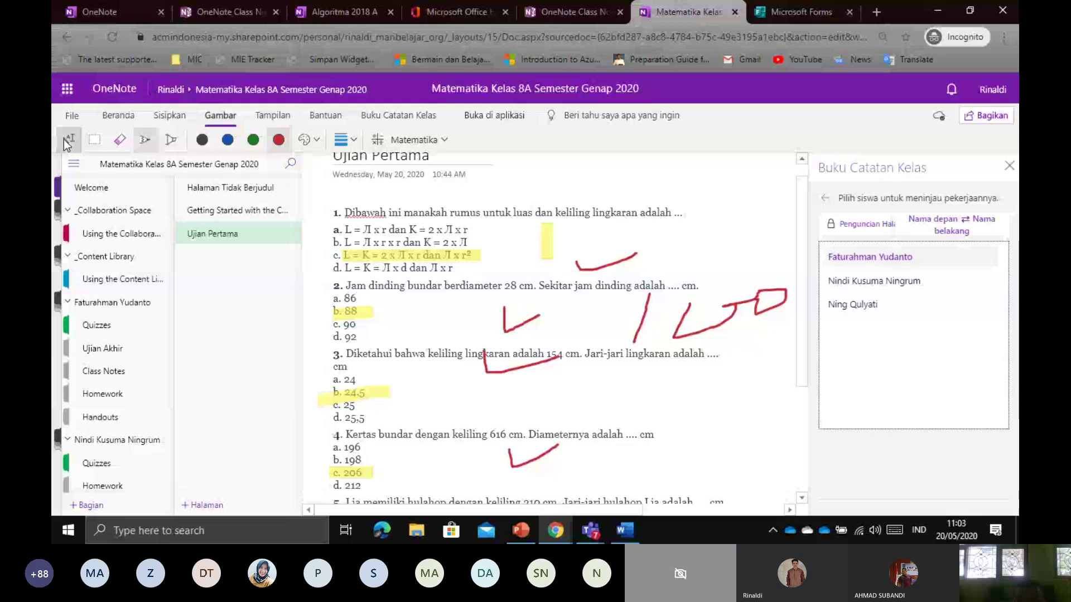
# Open the first listed student's Quizzes section and their unmarked Ujian Pertama page
pyautogui.click(64, 140)
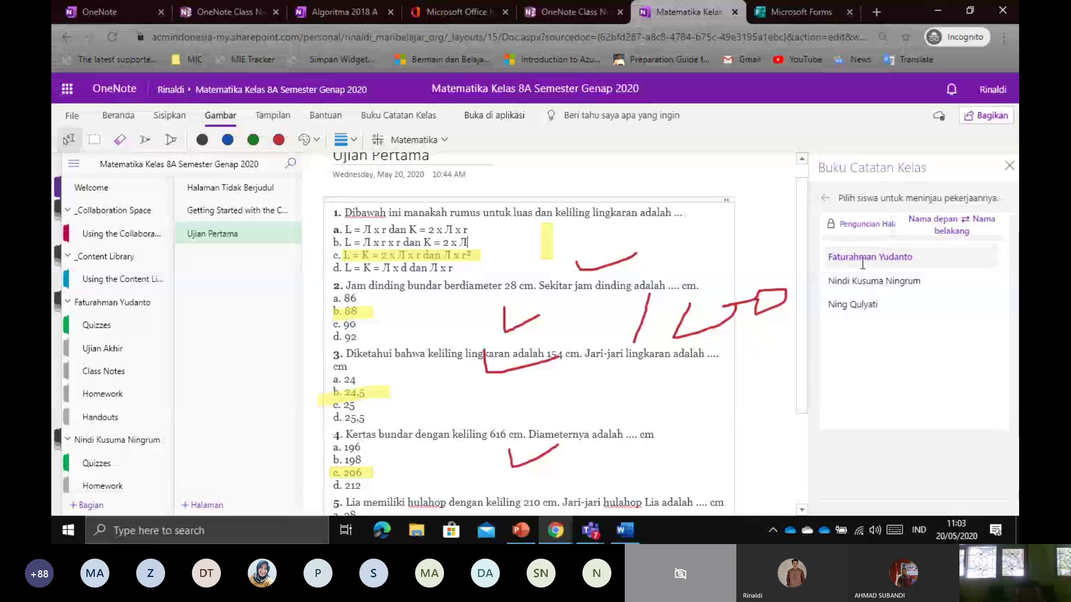
pyautogui.click(859, 281)
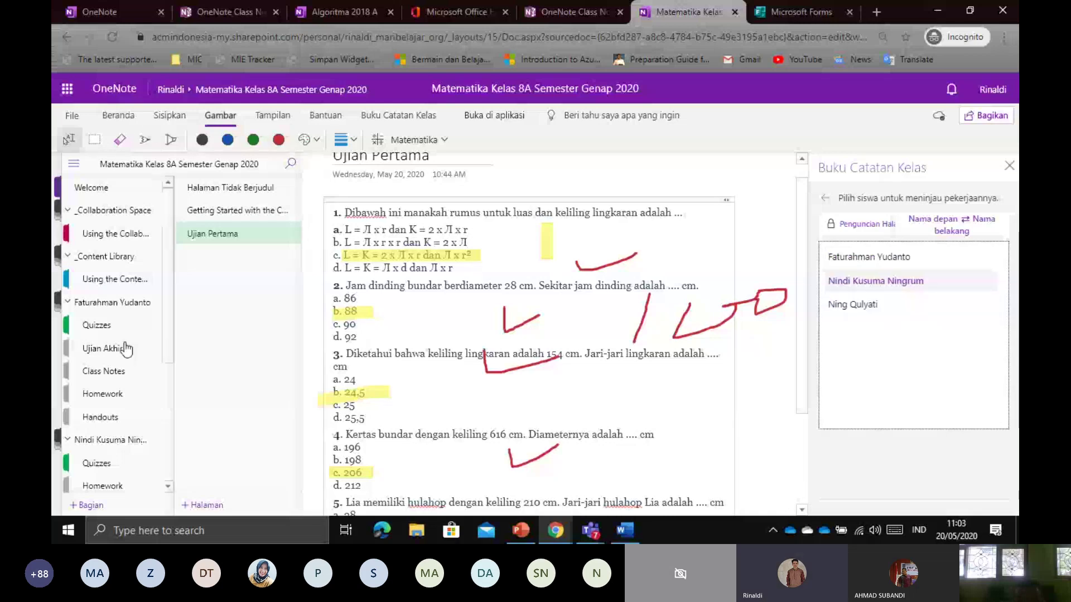
pyautogui.click(101, 325)
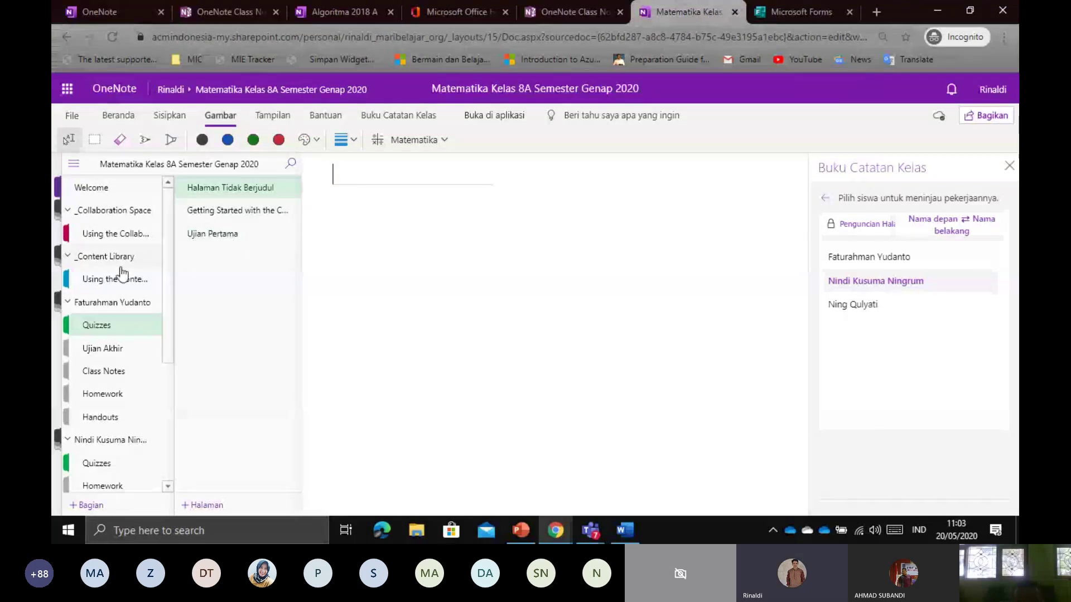
pyautogui.scroll(-1, 122, 273)
pyautogui.click(100, 399)
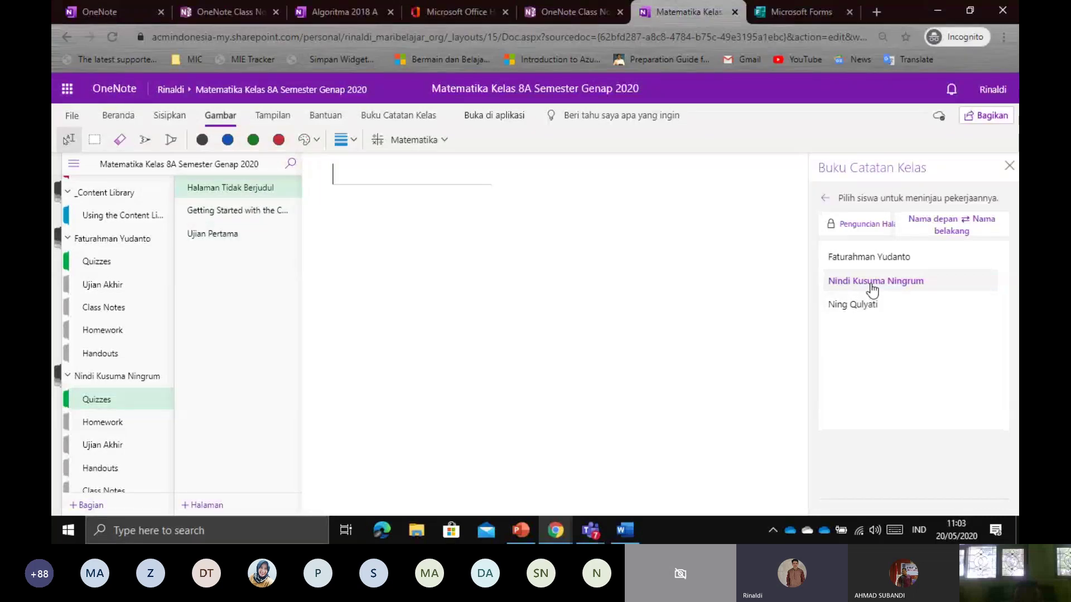
pyautogui.click(880, 258)
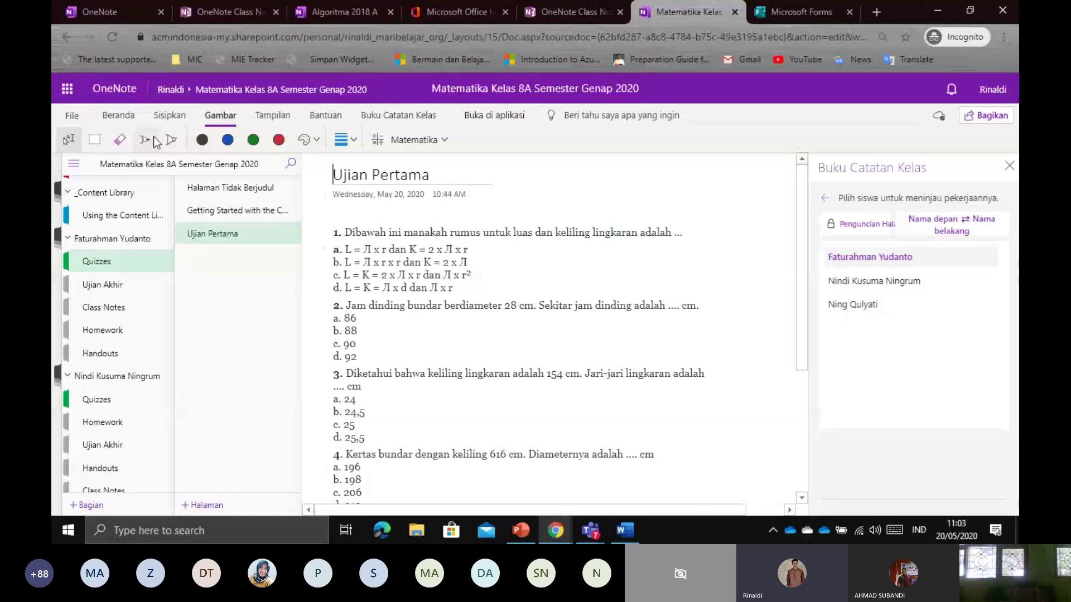
# With the red pen, draw marks, a tick, a circle and a line beside questions 1–3
pyautogui.click(146, 140)
pyautogui.moveTo(491, 247); pyautogui.dragTo(502, 272)
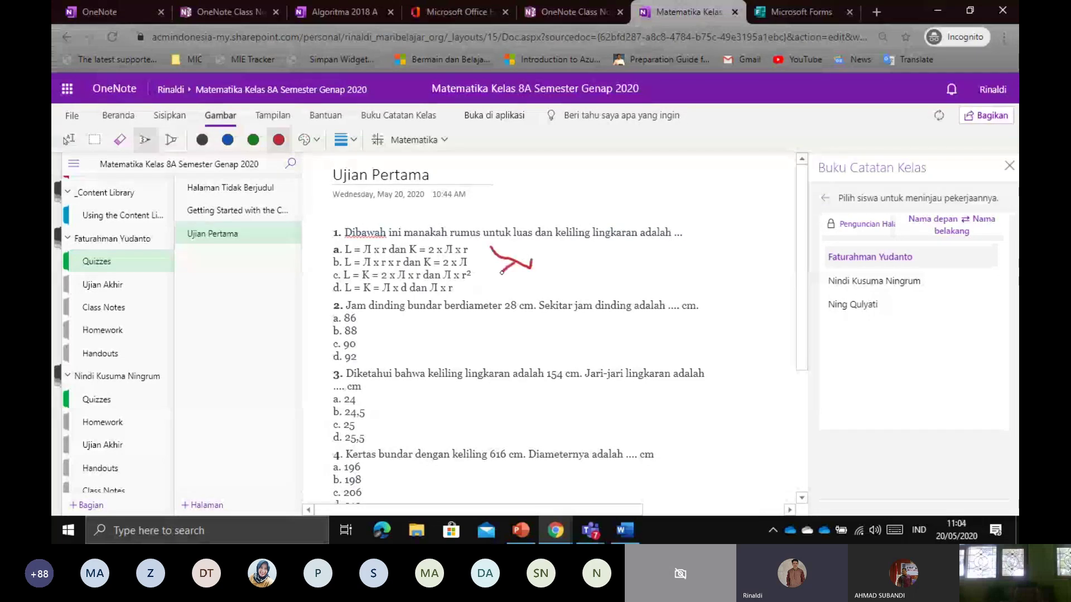
pyautogui.moveTo(472, 339); pyautogui.dragTo(498, 342)
pyautogui.moveTo(447, 403); pyautogui.dragTo(475, 429)
pyautogui.moveTo(647, 234); pyautogui.dragTo(658, 250)
pyautogui.moveTo(639, 411); pyautogui.dragTo(709, 389)
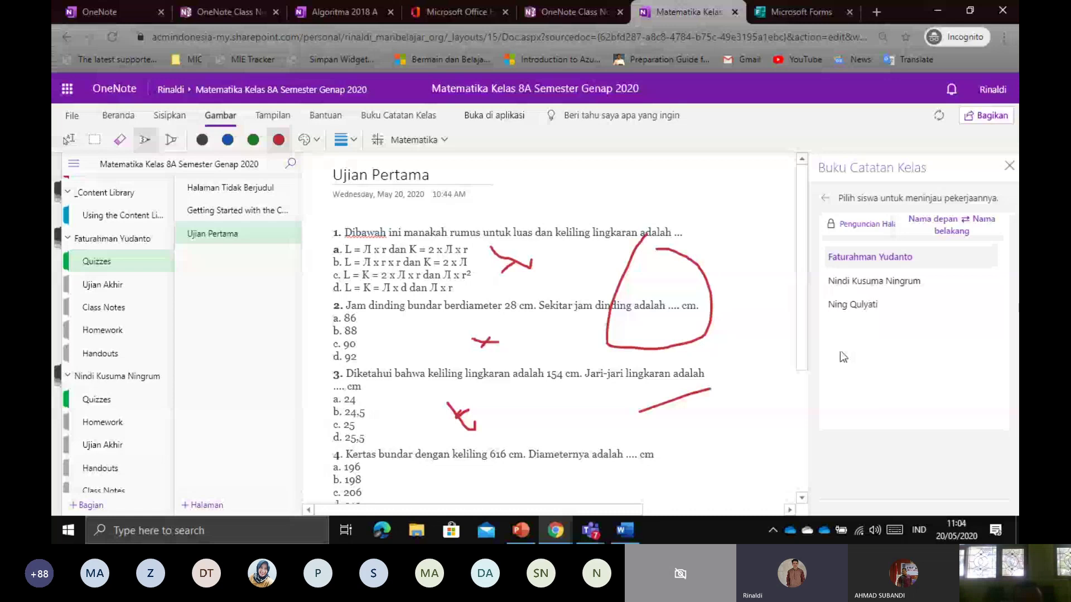
# Switch to the second student's work and open their Ujian Pertama quiz page
pyautogui.click(874, 294)
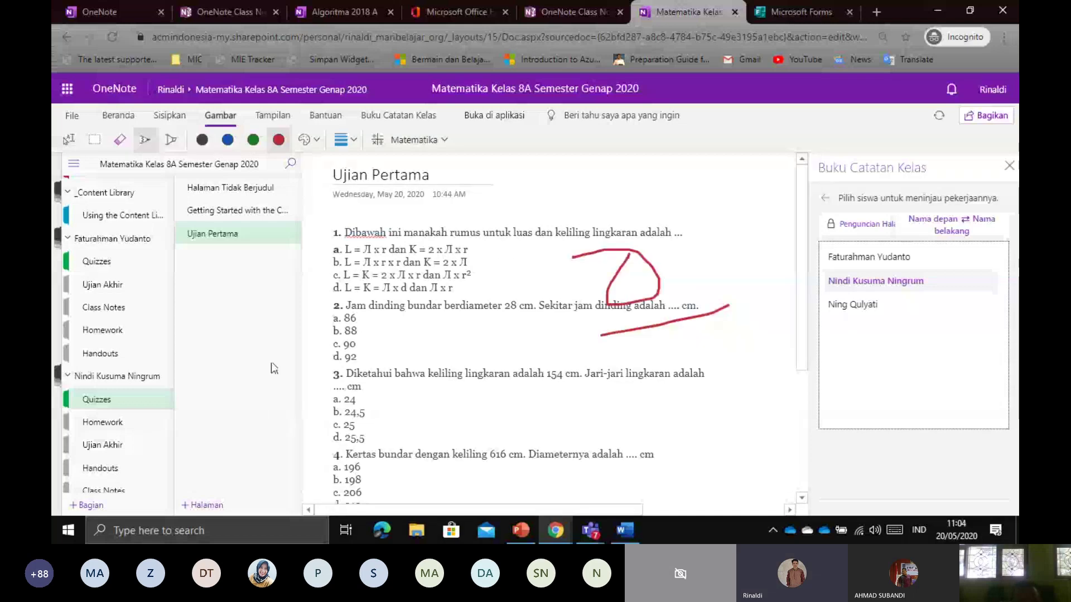
pyautogui.click(126, 270)
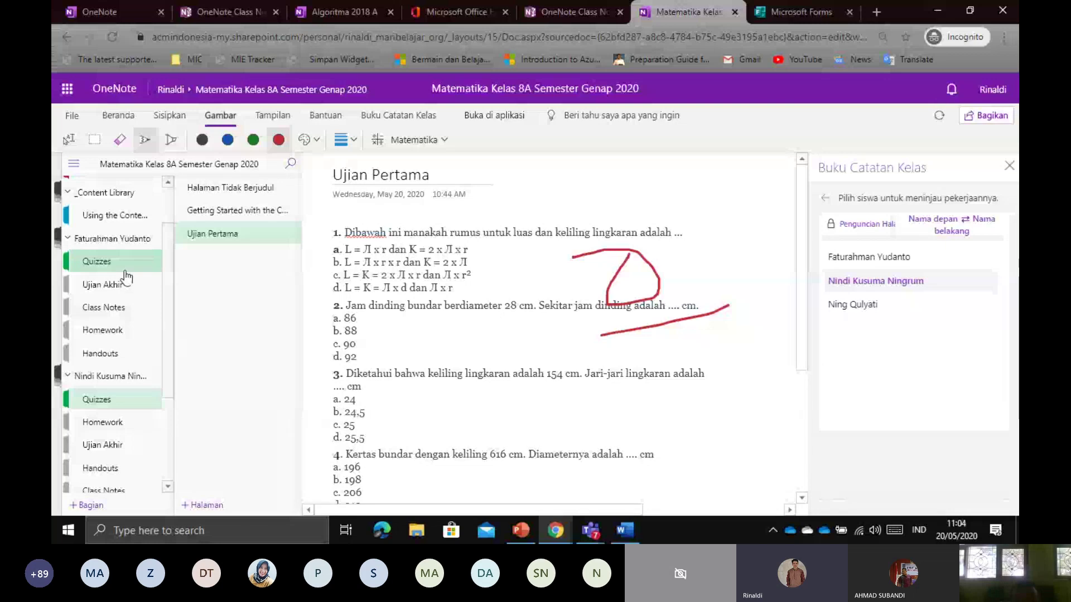
pyautogui.click(216, 243)
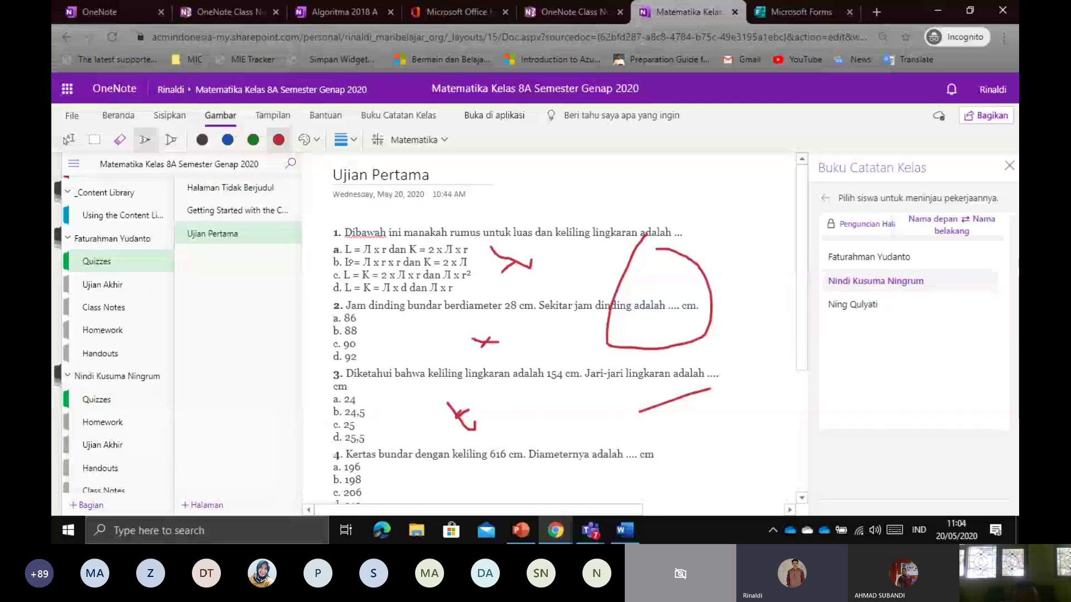
pyautogui.scroll(-4, 508, 269)
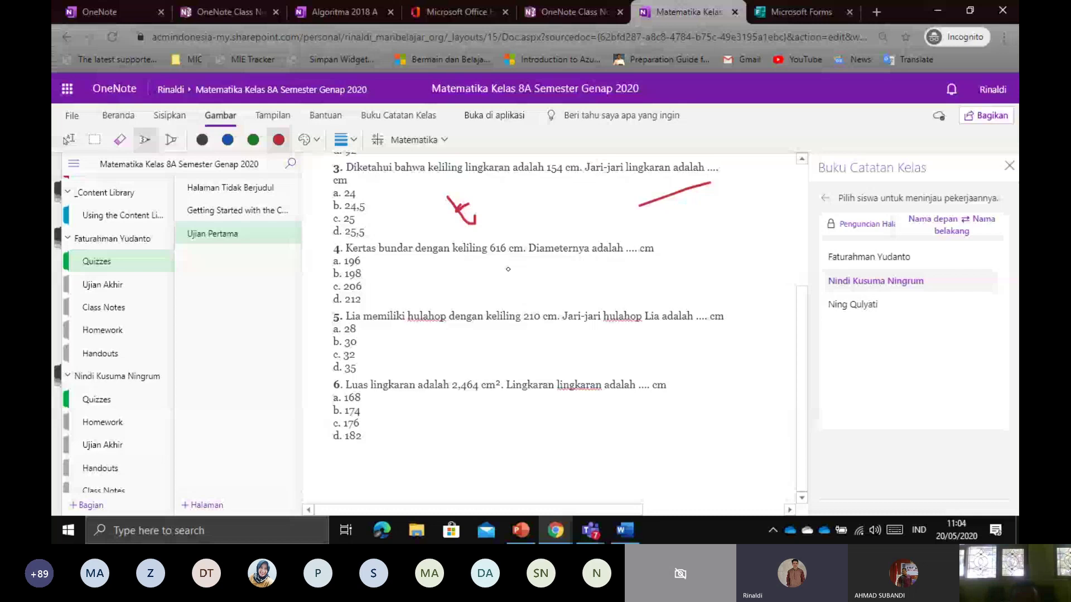
pyautogui.scroll(4, 508, 269)
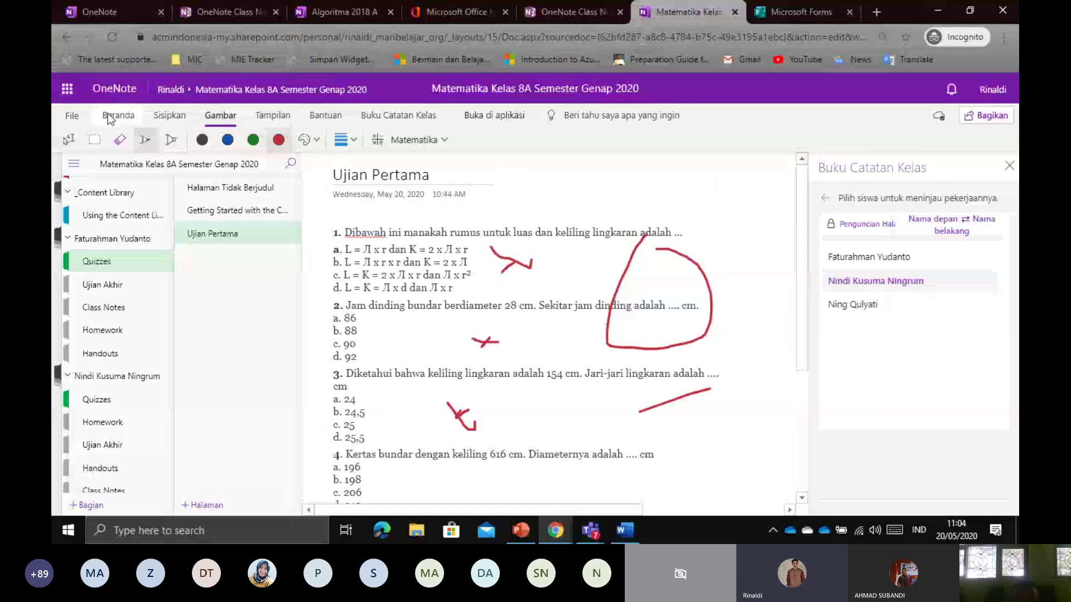
# Cycle through the Beranda, Sisipkan and Gambar ribbons, ending on Tampilan
pyautogui.click(134, 120)
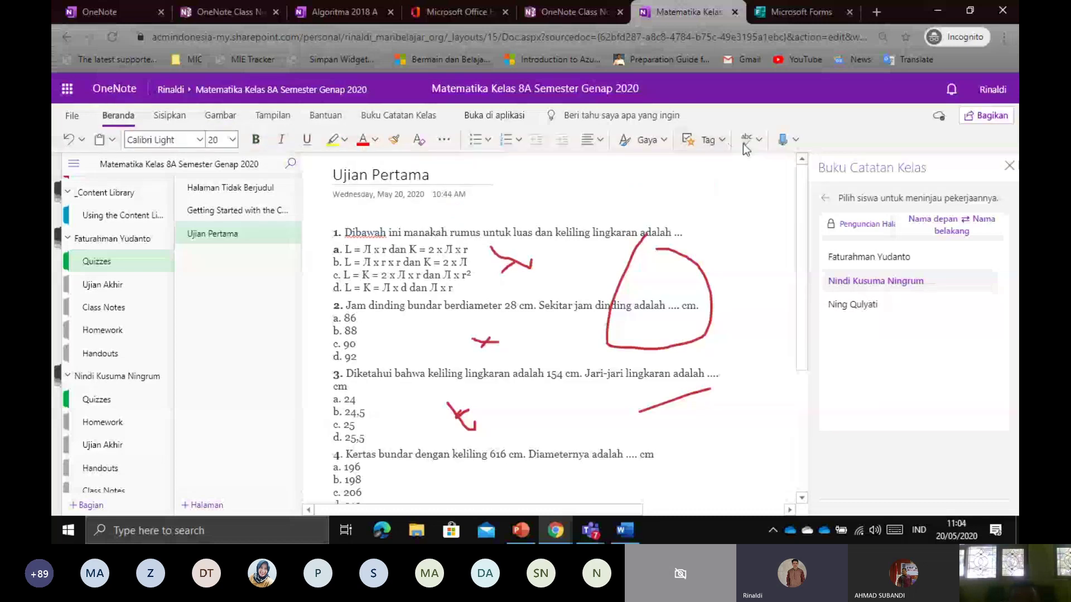
pyautogui.click(445, 141)
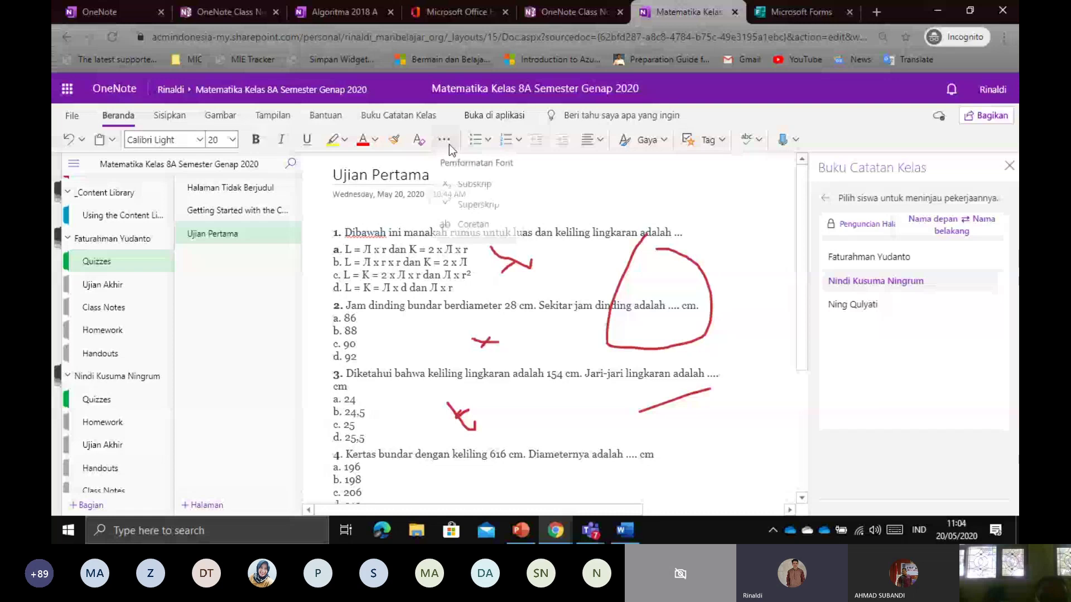
pyautogui.click(170, 115)
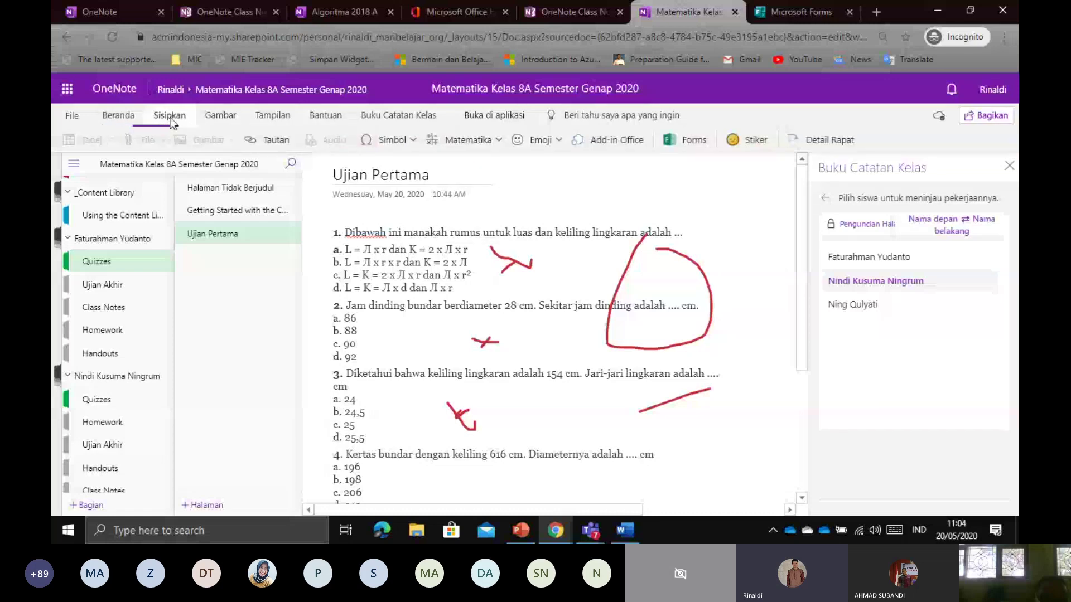
pyautogui.click(210, 116)
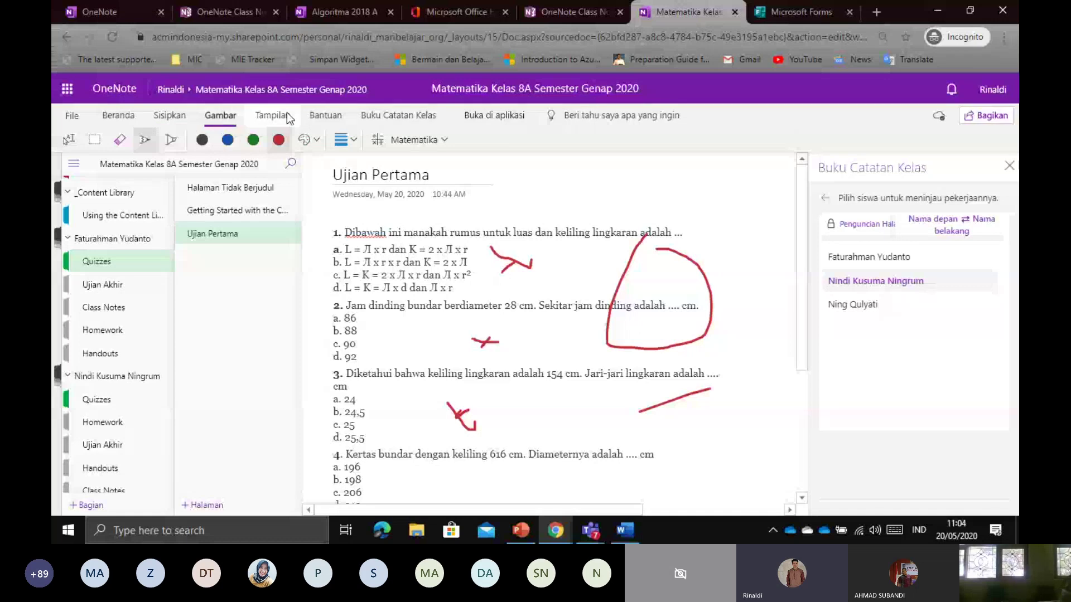
pyautogui.click(274, 116)
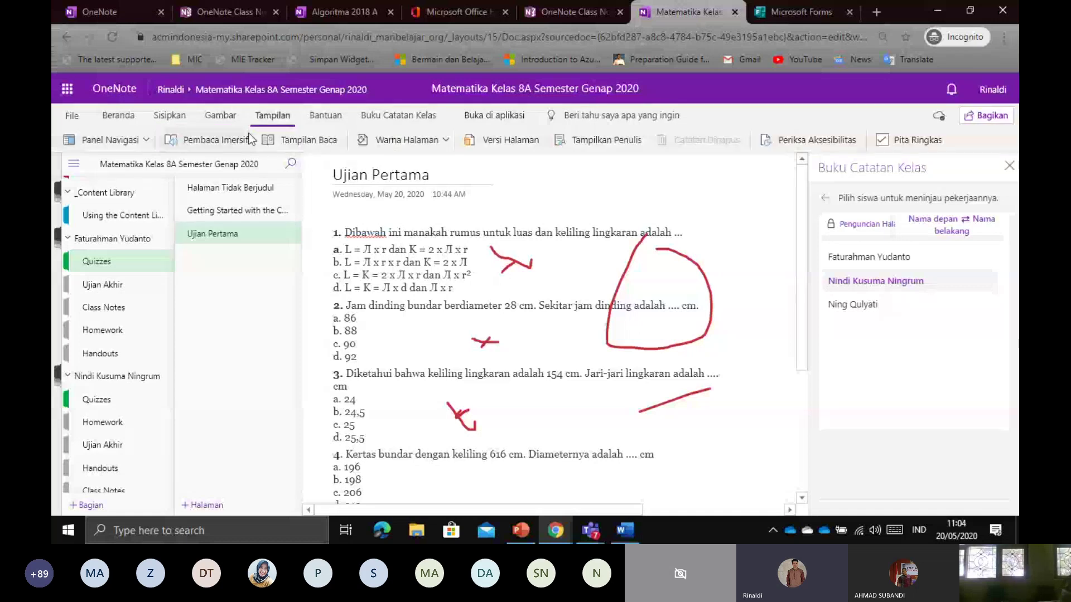
# Show ink author labels on the page and circle the teacher's author tag in red
pyautogui.click(595, 137)
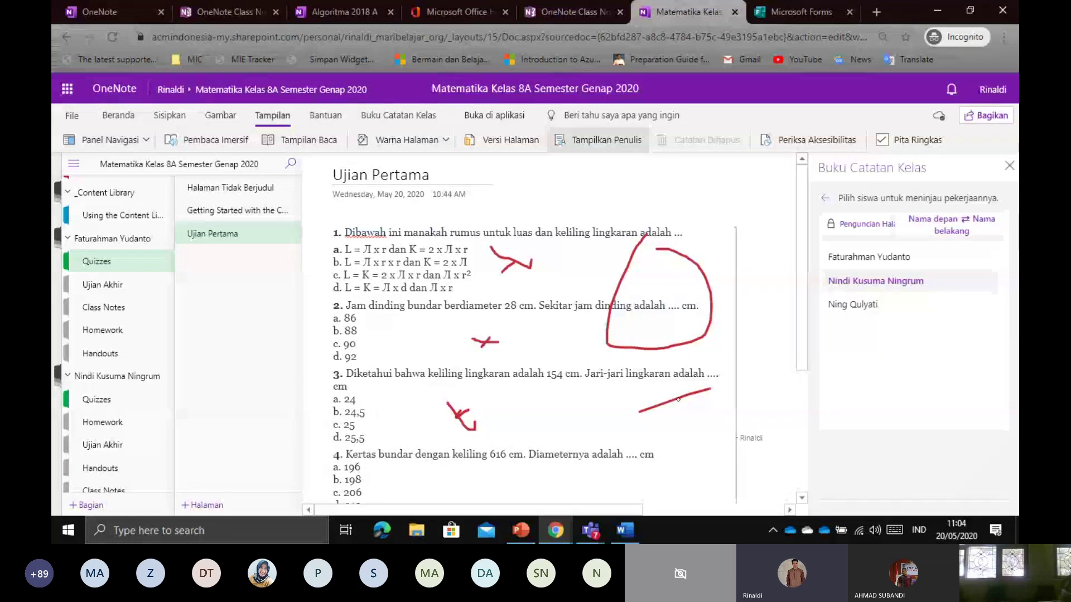
pyautogui.scroll(-3, 678, 399)
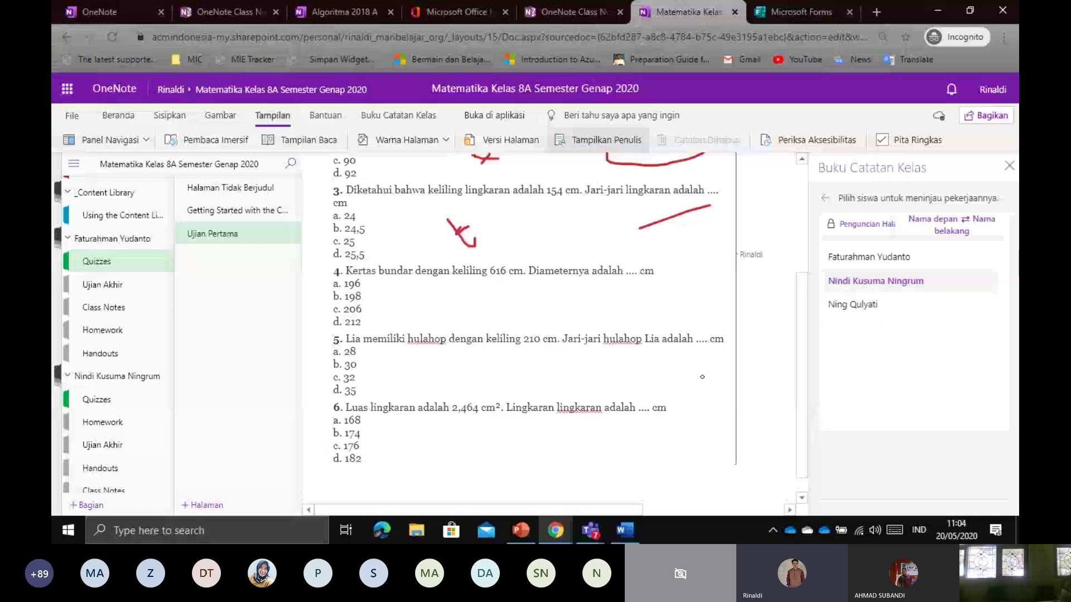
pyautogui.scroll(3, 702, 377)
pyautogui.moveTo(746, 453)
pyautogui.mouseDown()
pyautogui.moveTo(781, 441)
pyautogui.moveTo(720, 455)
pyautogui.moveTo(747, 458)
pyautogui.mouseUp()
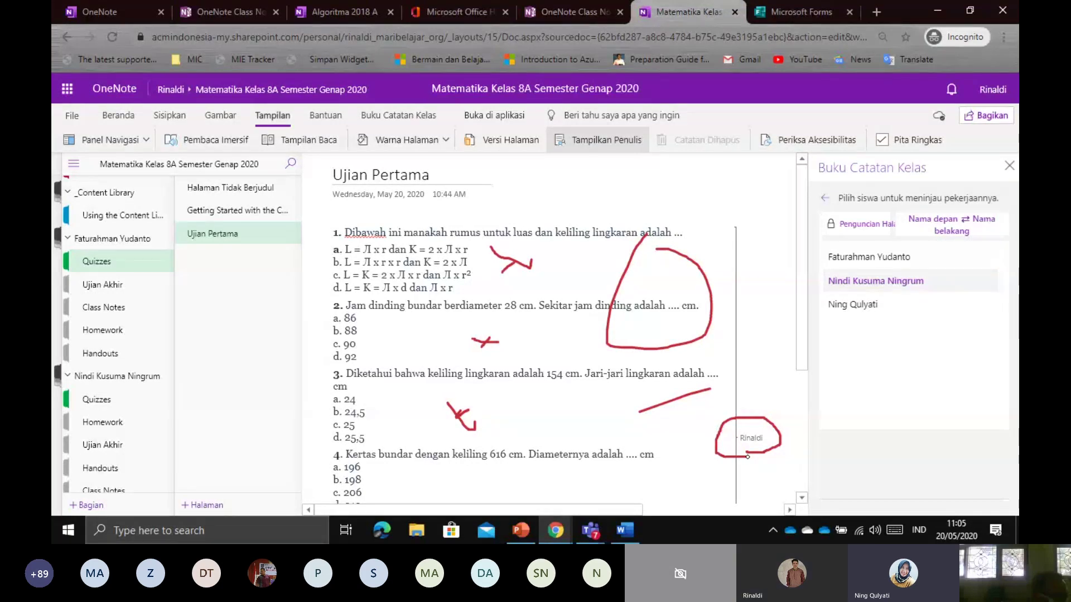
pyautogui.hotkey('alt', 'Tab')
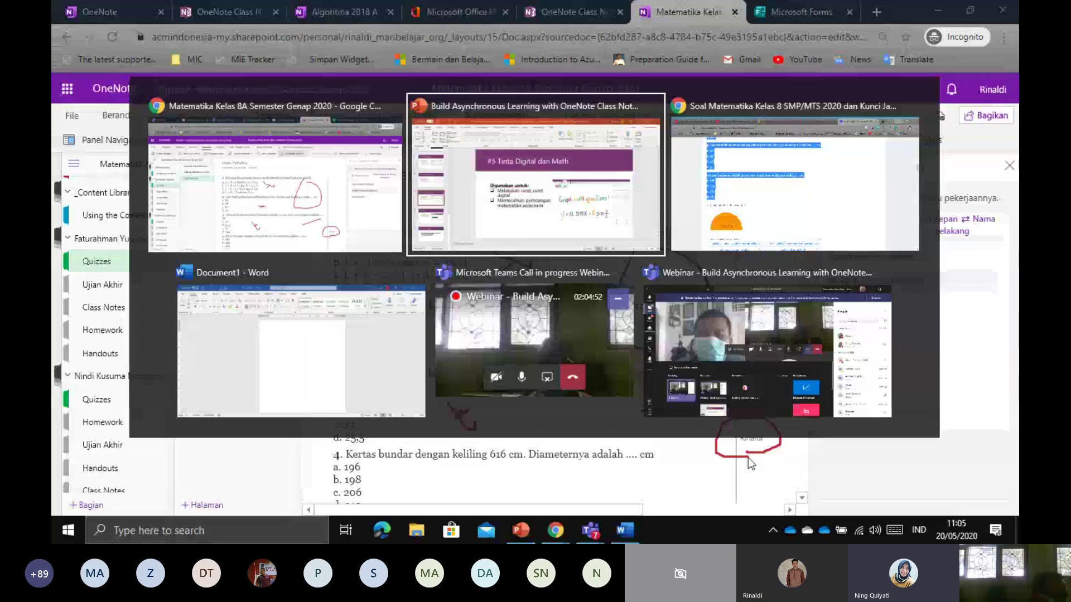
pyautogui.hotkey('alt', 'Tab')
pyautogui.hotkey('alt', 'Tab')
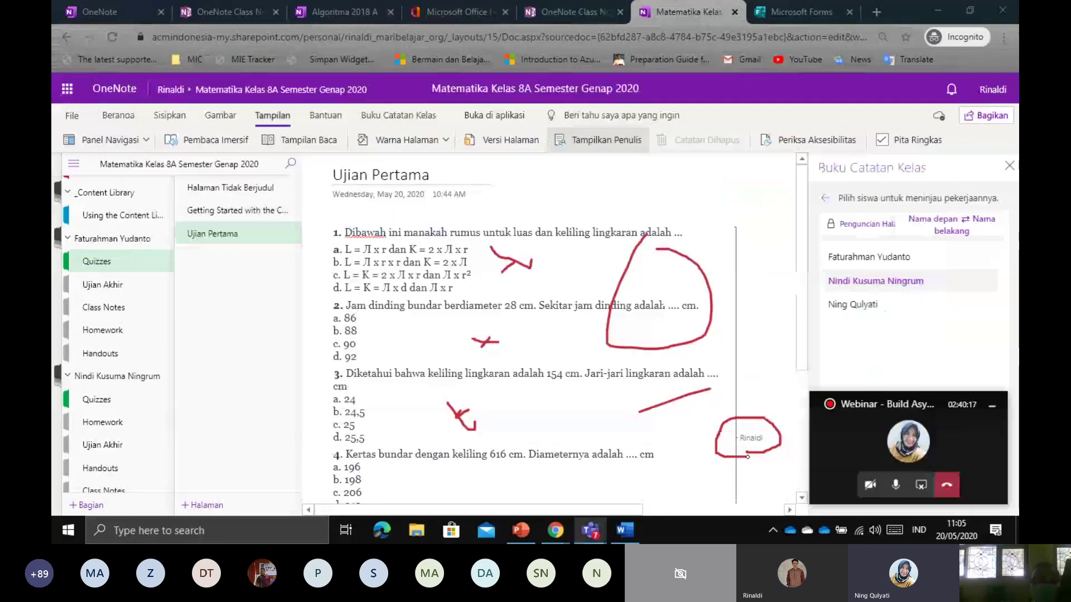
# Mute the Teams call microphone
pyautogui.click(894, 484)
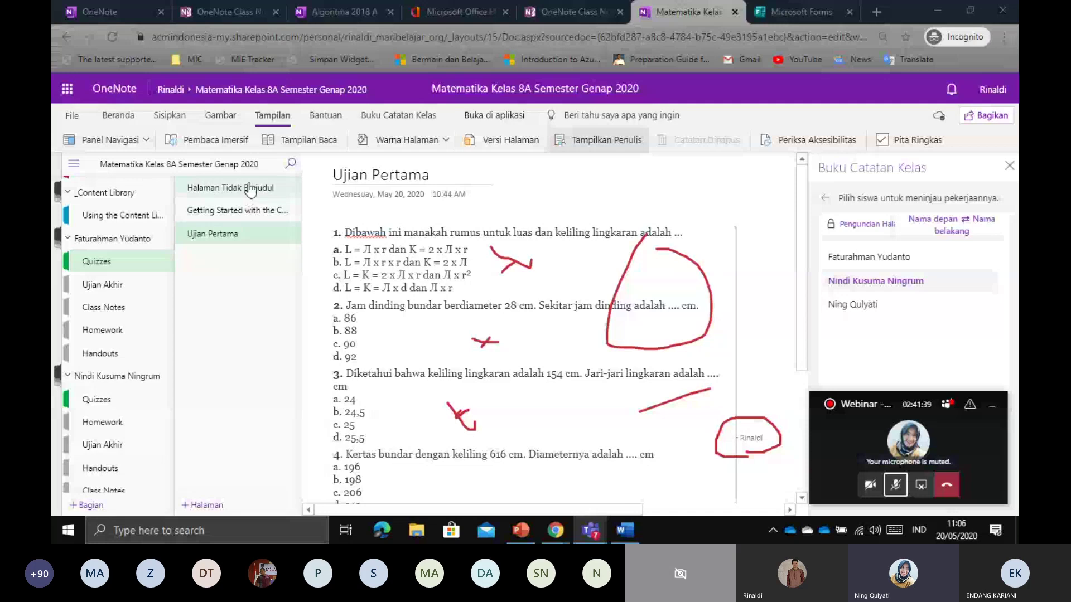
# Add a blank untitled page to Quizzes, then exit Immersive Reader back to the page
pyautogui.click(202, 504)
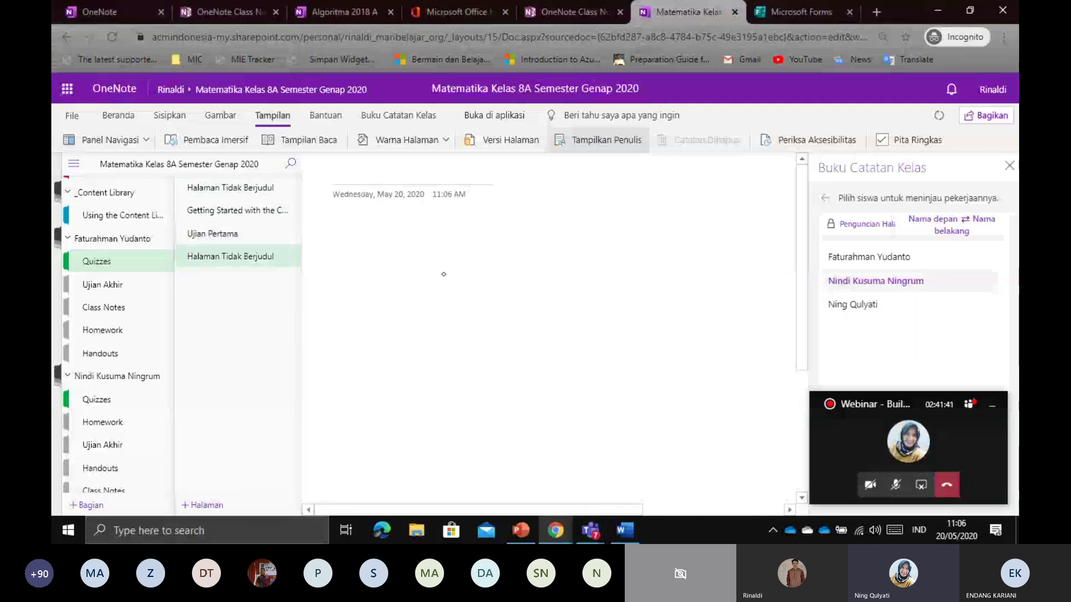
pyautogui.click(221, 113)
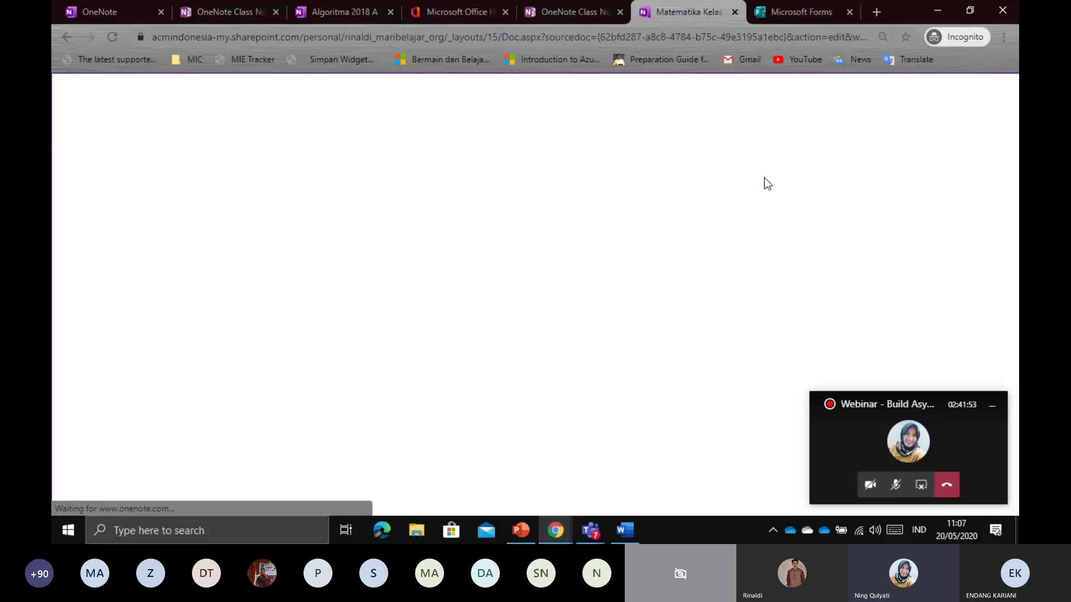
pyautogui.click(896, 486)
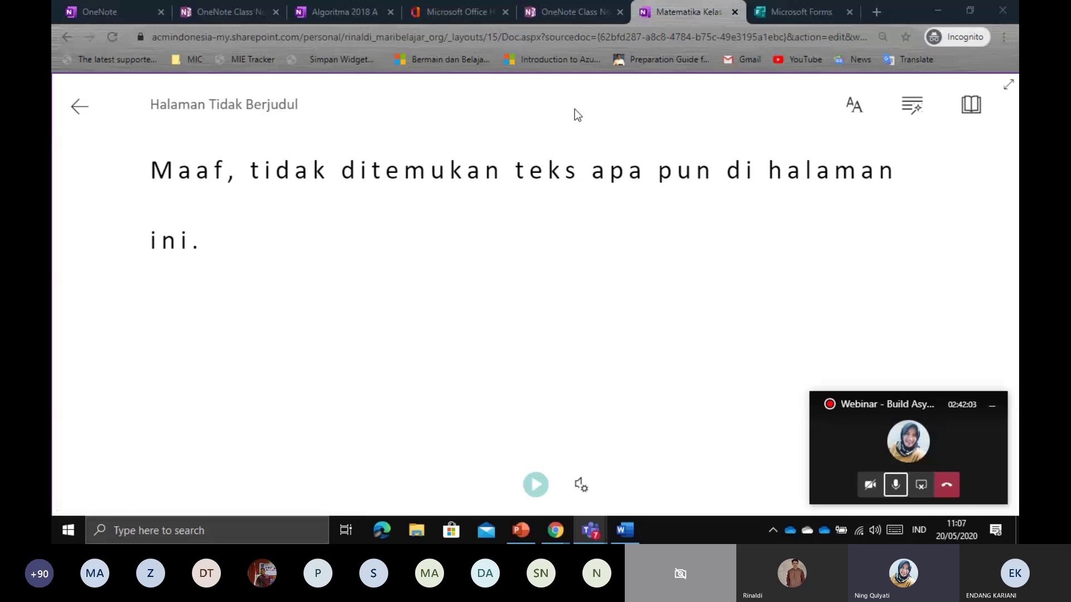
pyautogui.click(77, 108)
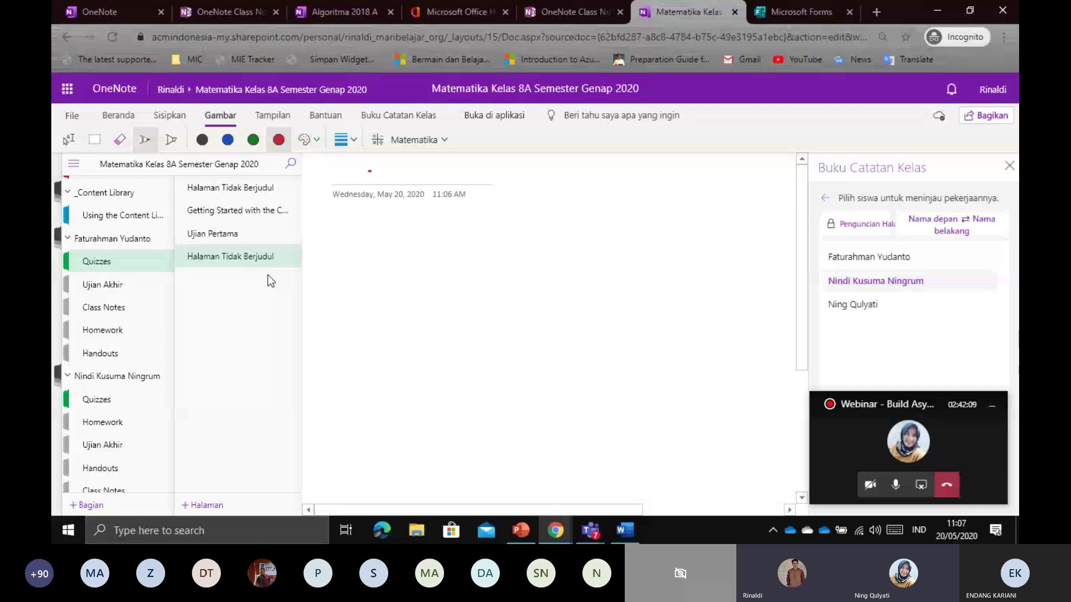
# Select Using the Content Library, dismiss the network warning, and add a blank page
pyautogui.scroll(2, 143, 254)
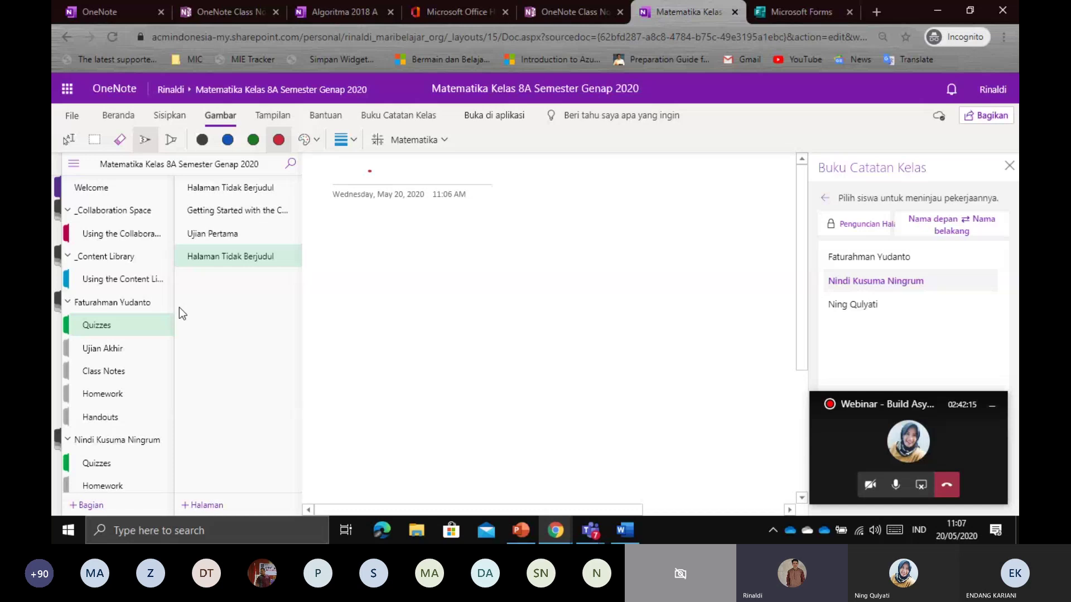
pyautogui.click(106, 280)
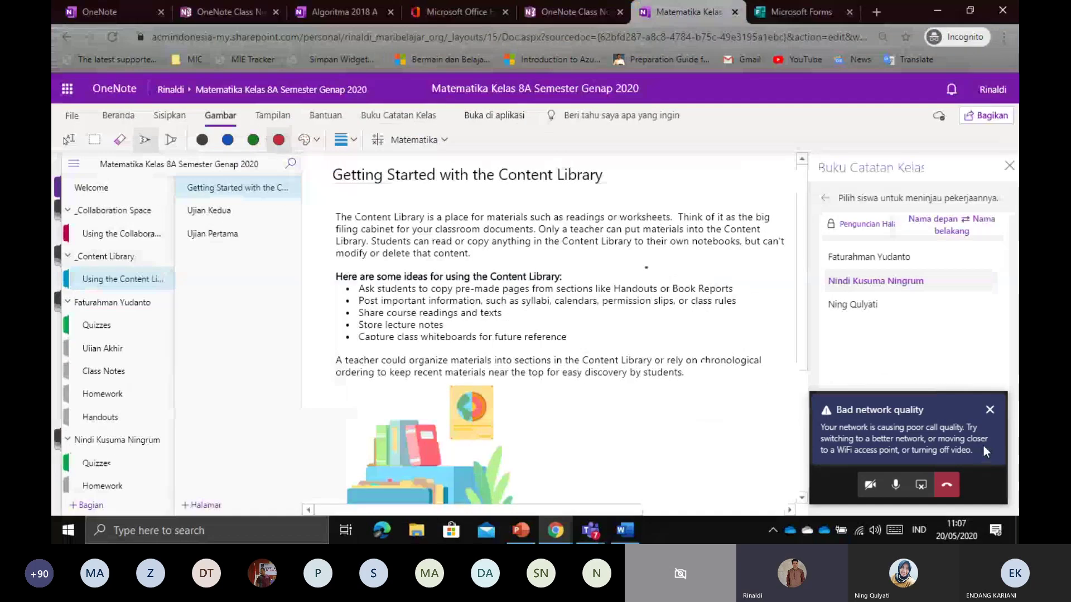
pyautogui.click(989, 410)
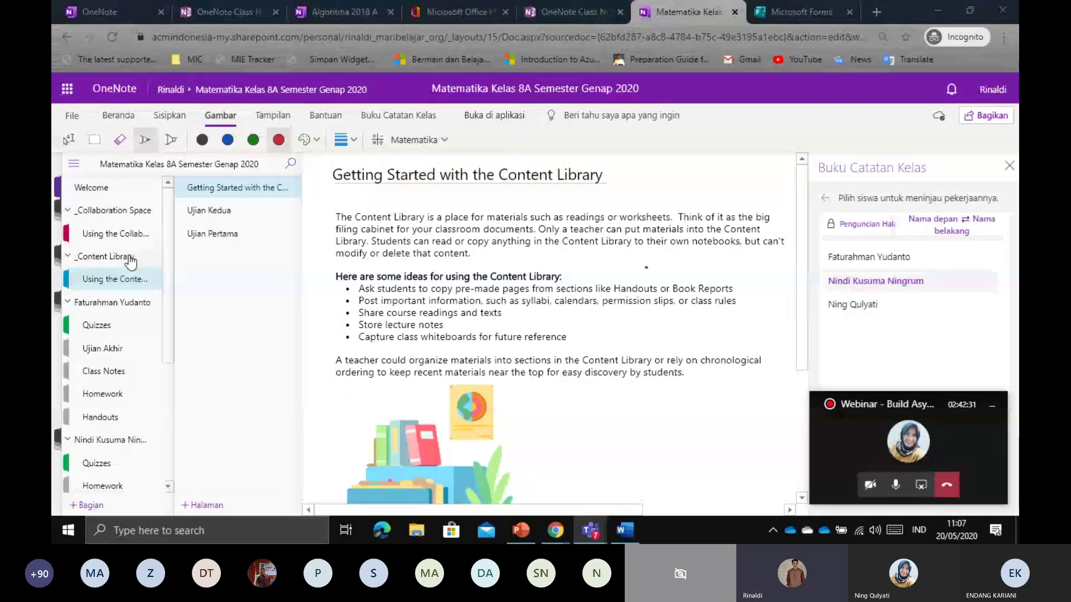
pyautogui.click(225, 506)
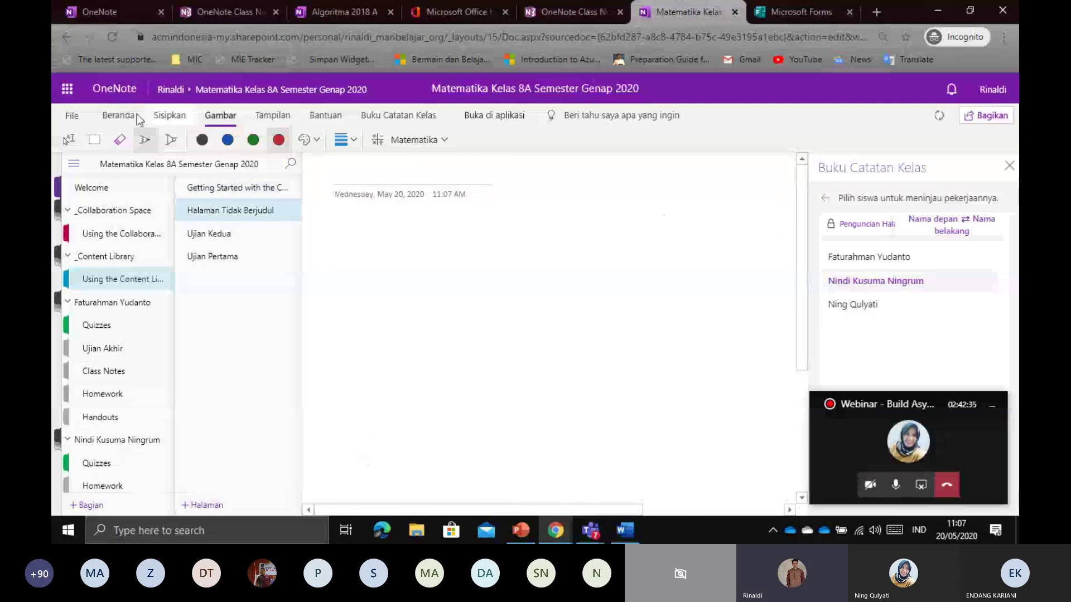
# Title the new page 'PowerPoint' and start a note in the empty body
pyautogui.click(79, 140)
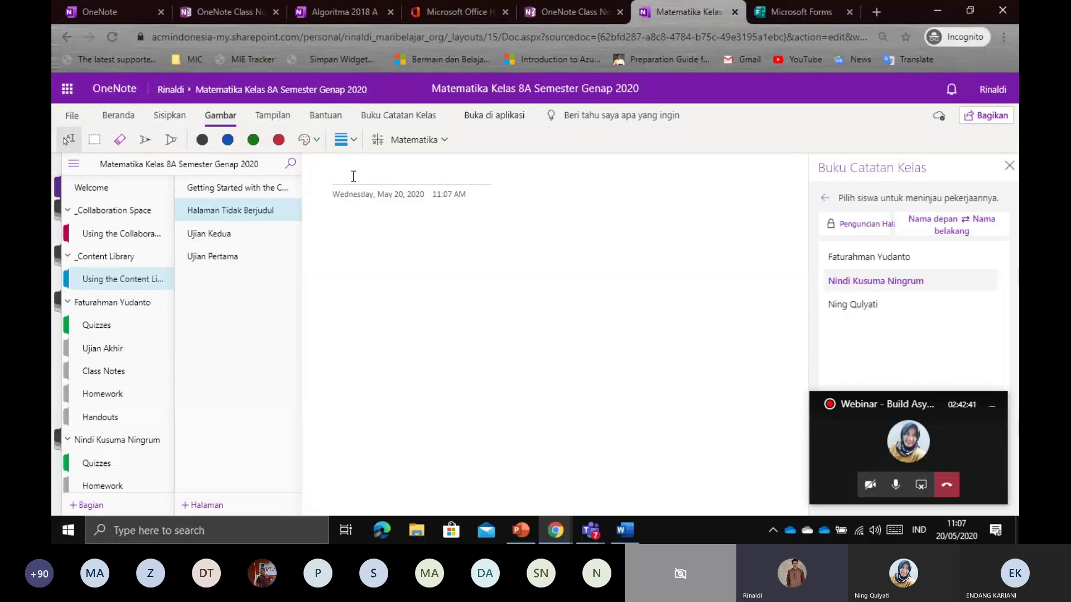
pyautogui.write('Pow')
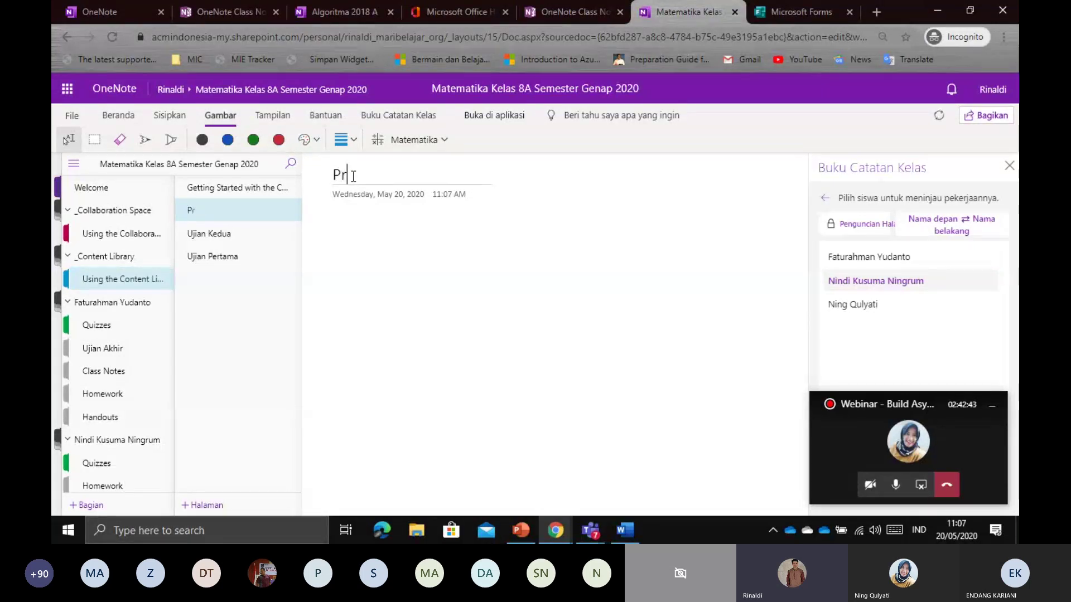
pyautogui.write('erPoint')
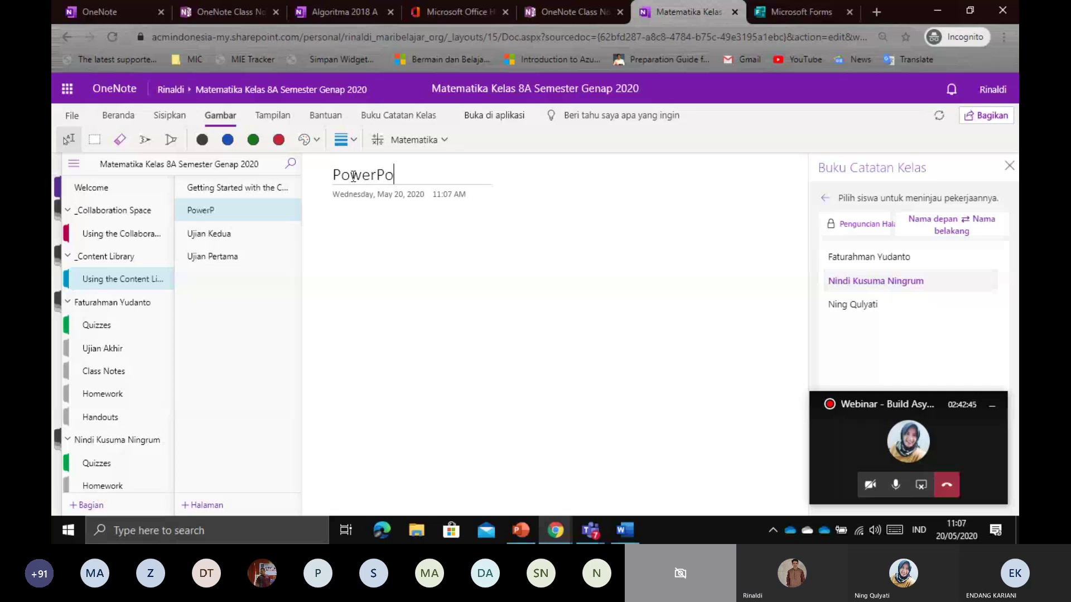
pyautogui.click(366, 229)
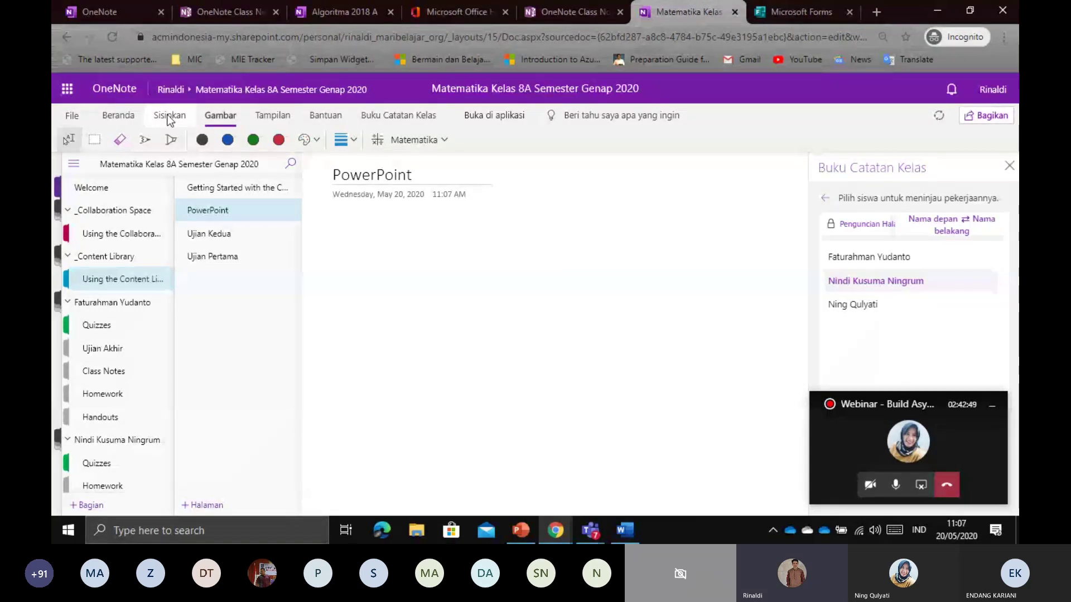
# Show the File insertion options and mark the attach-as-file and printout choices in ink
pyautogui.click(169, 118)
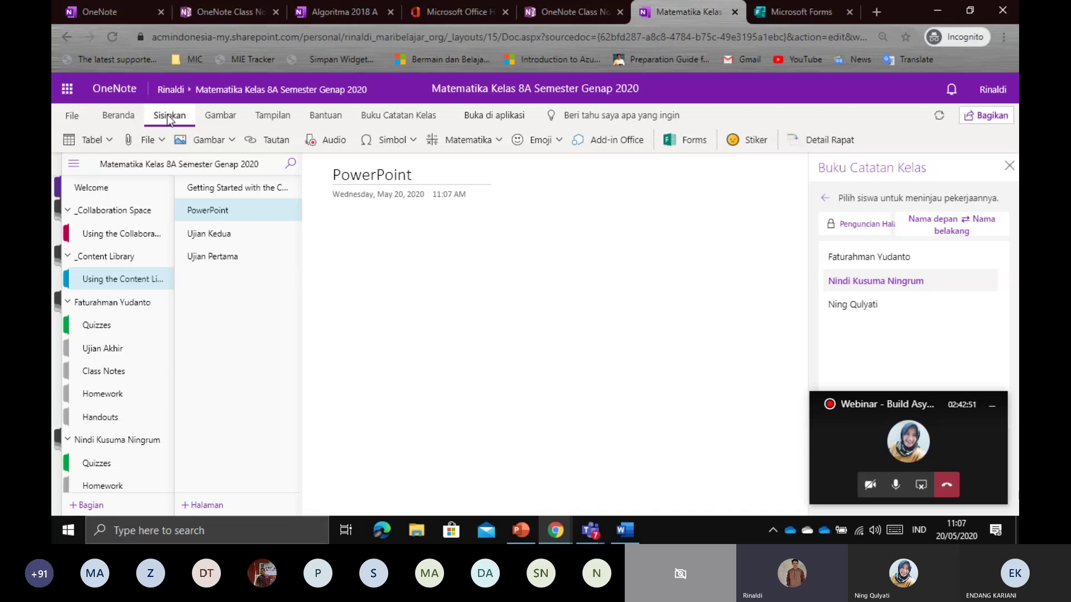
pyautogui.click(161, 140)
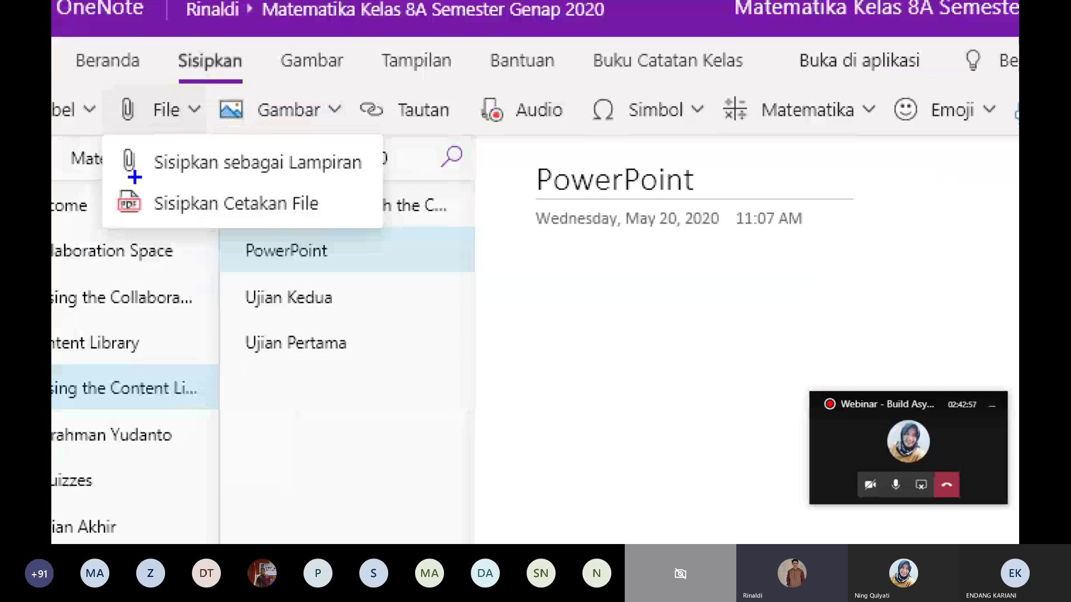
pyautogui.moveTo(131, 174); pyautogui.dragTo(248, 181)
pyautogui.moveTo(154, 225); pyautogui.dragTo(331, 240)
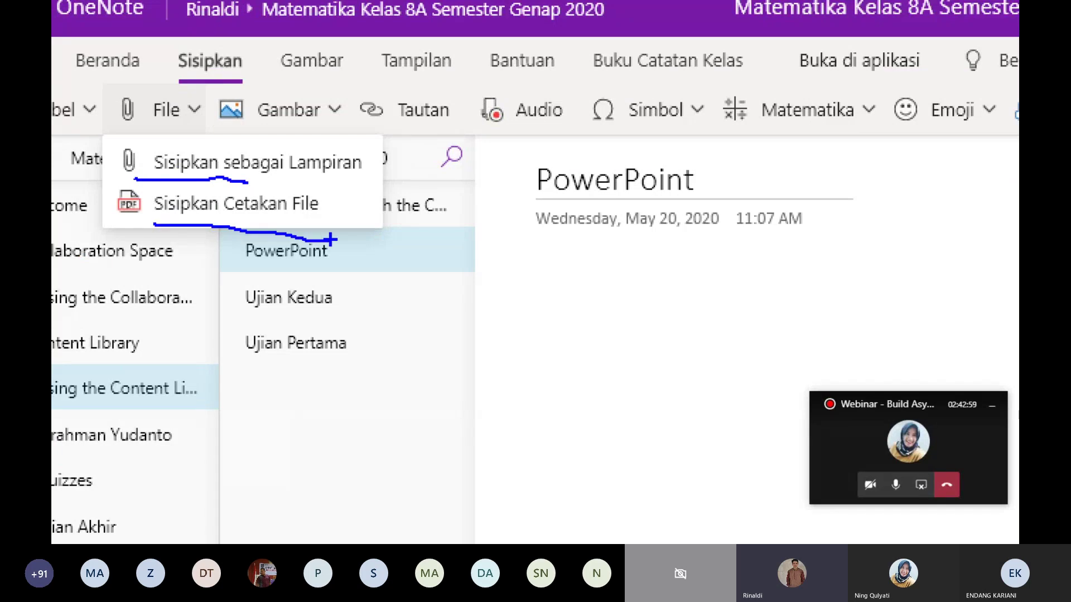
pyautogui.moveTo(369, 159); pyautogui.dragTo(425, 144)
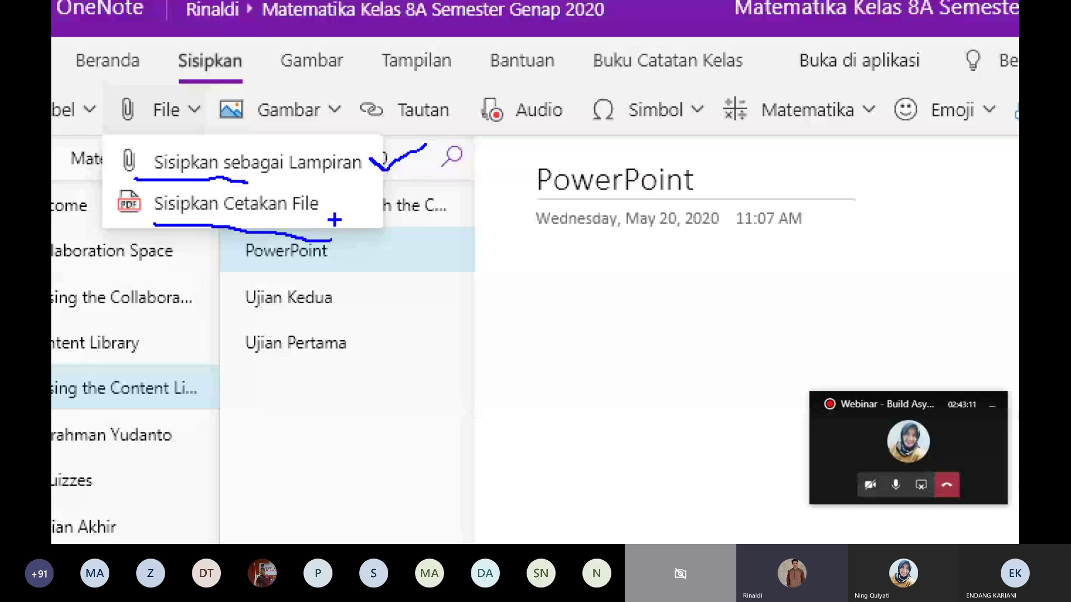
pyautogui.moveTo(336, 214); pyautogui.dragTo(394, 205)
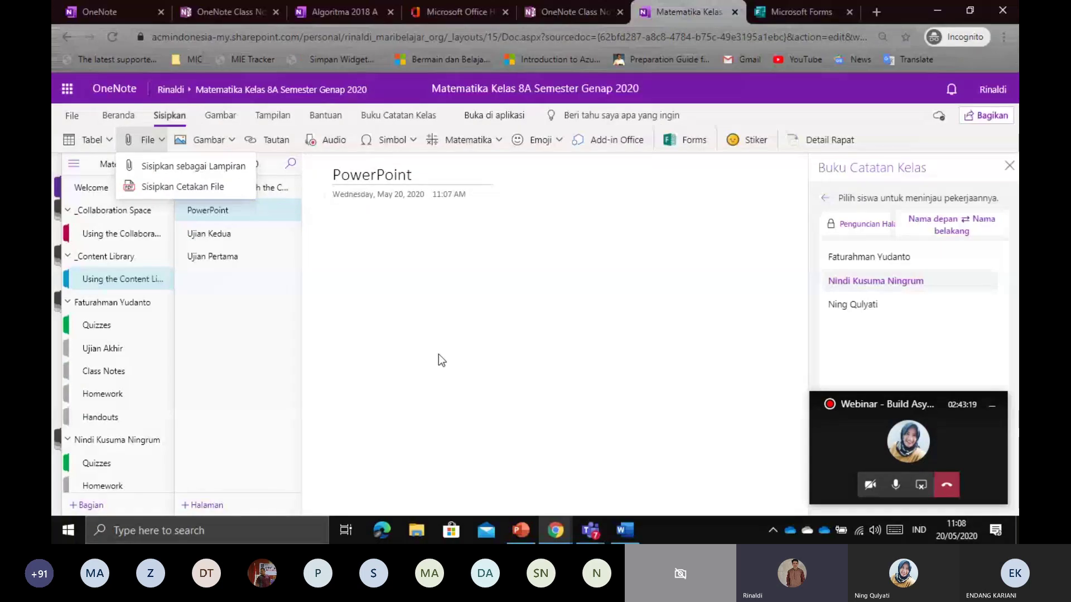
# Reopen the File insertion menu, then show the Beranda and Buku Catatan Kelas tools
pyautogui.click(166, 114)
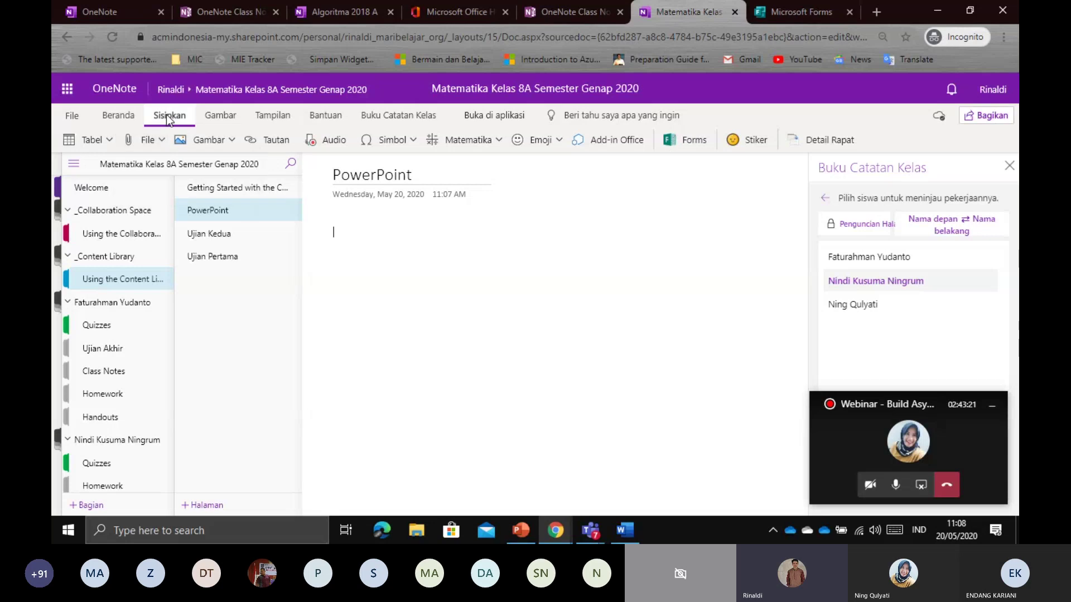
pyautogui.click(153, 142)
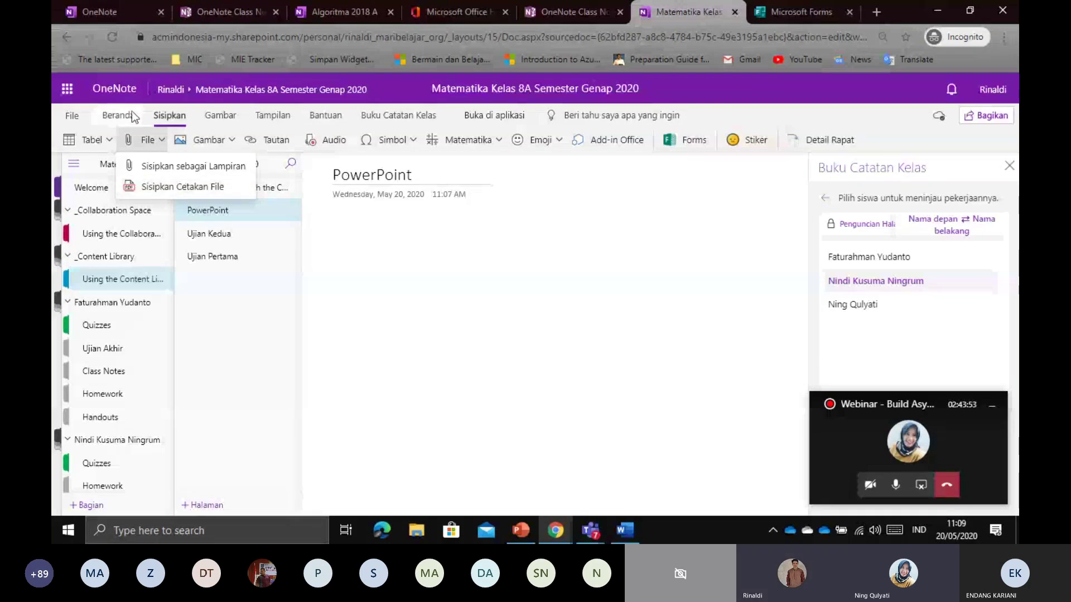
pyautogui.click(115, 108)
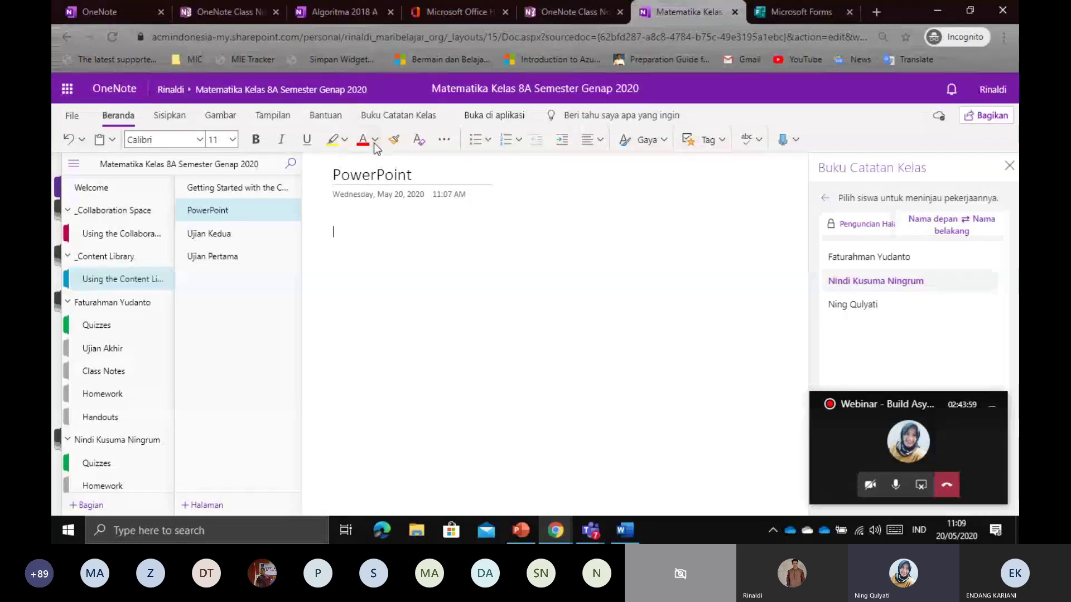
pyautogui.click(411, 117)
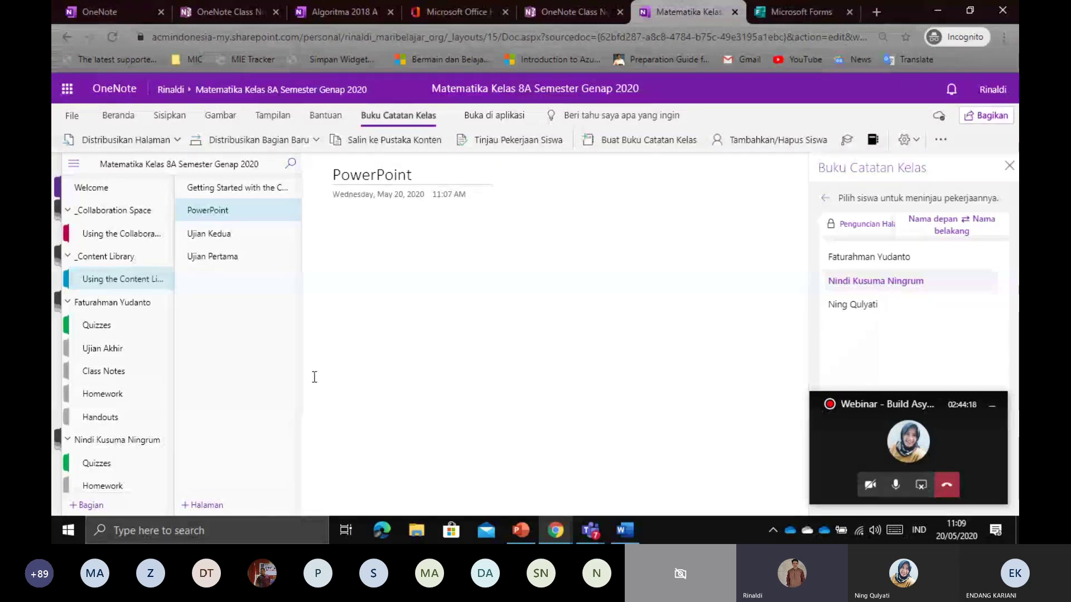
# Launch OneNote for Windows 10 from Start, minimize it, and start an empty note container on the PowerPoint page
pyautogui.press('super')
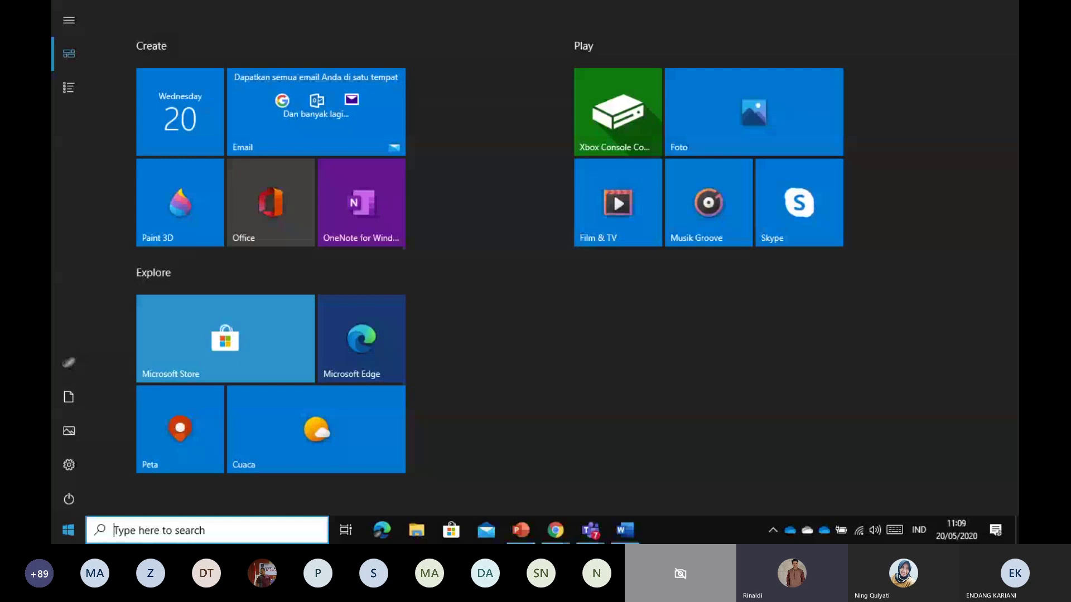
pyautogui.write('onen')
pyautogui.press('Return')
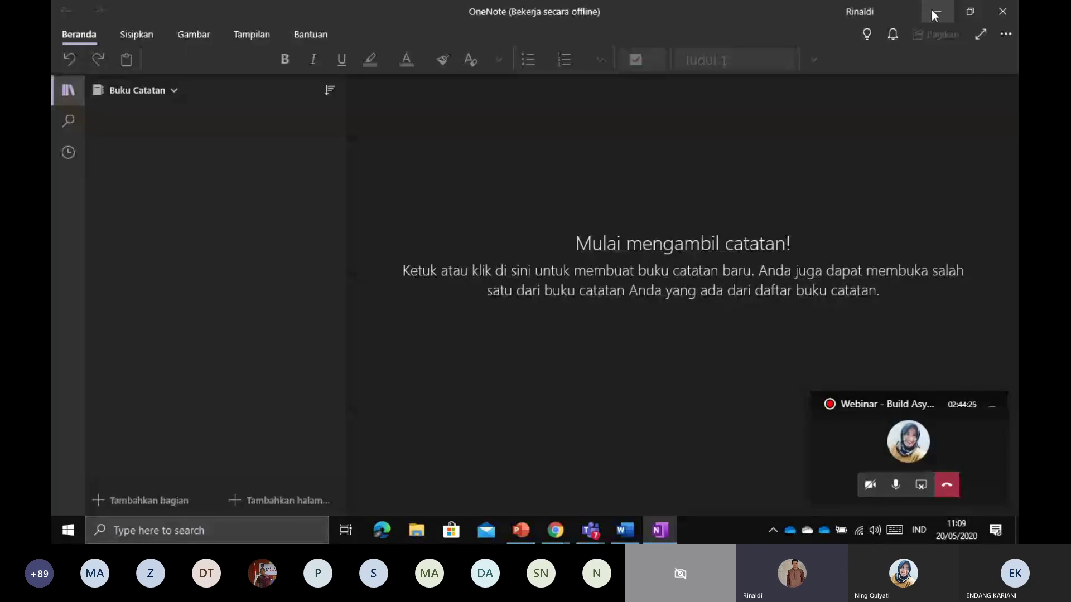
pyautogui.click(935, 13)
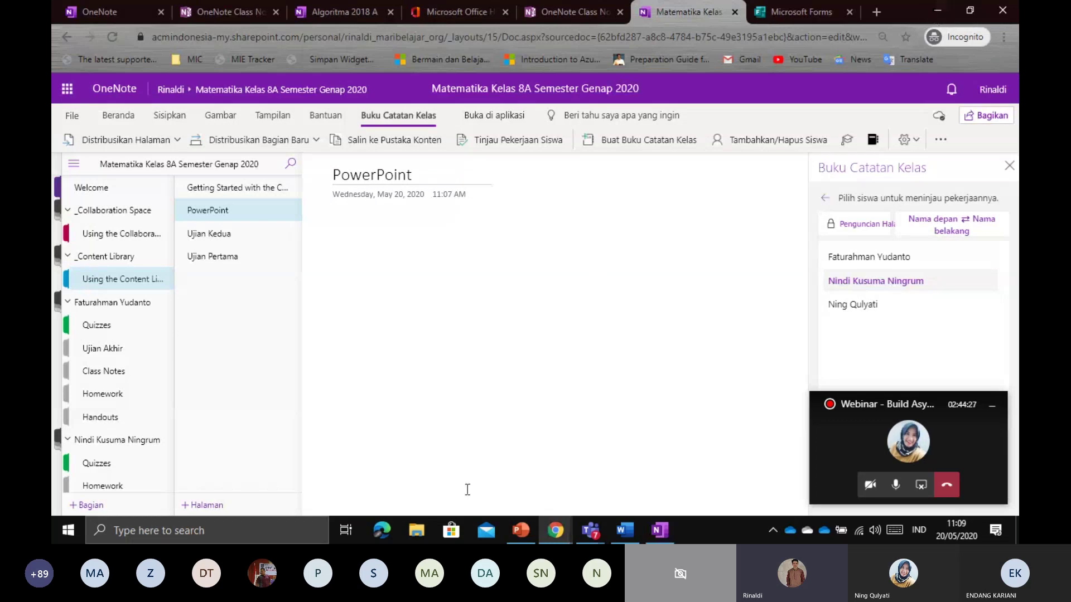
pyautogui.click(439, 335)
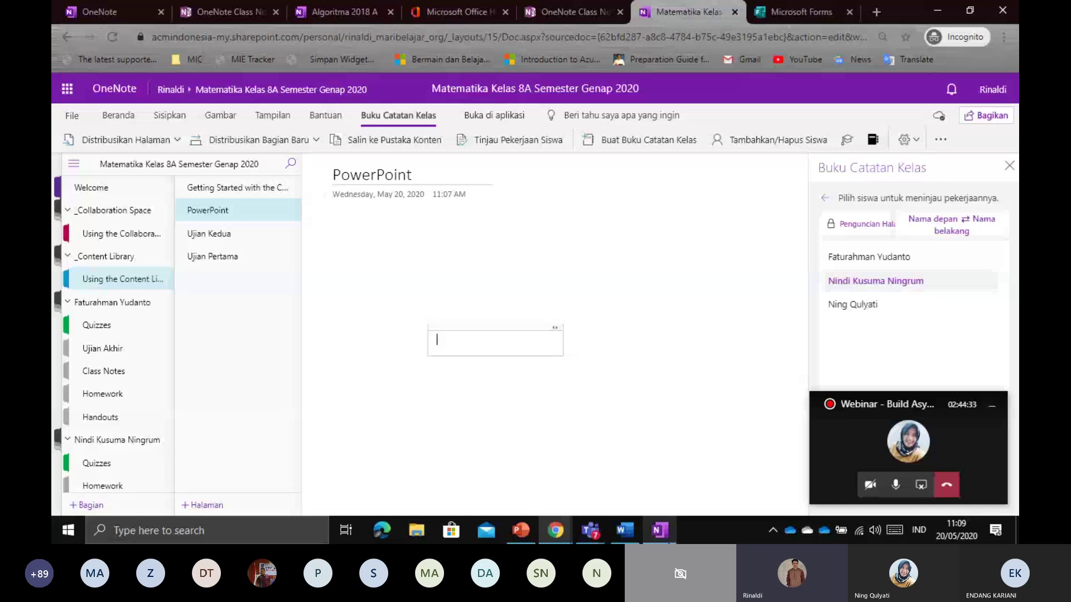
# Browse the desktop app's View, Help, Home, Insert and Draw ribbon tabs, then minimize it
pyautogui.click(660, 530)
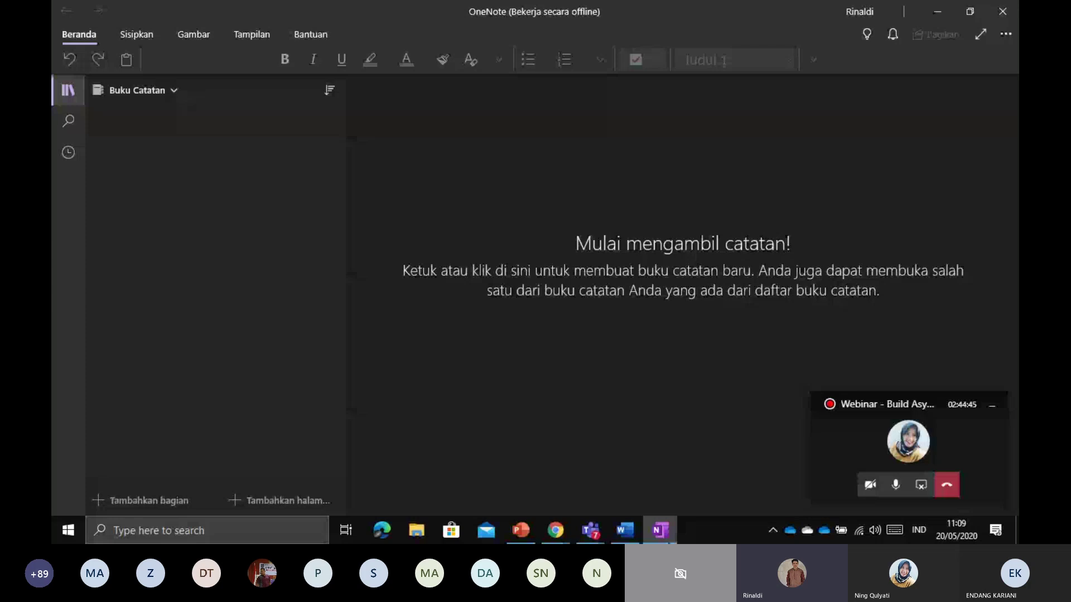
pyautogui.click(262, 32)
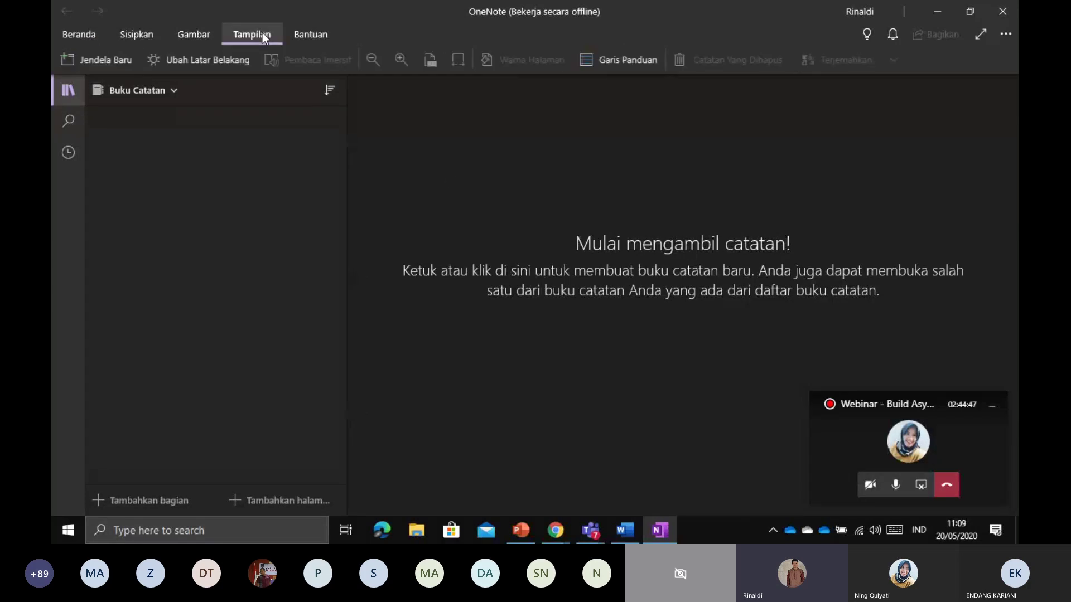
pyautogui.click(319, 32)
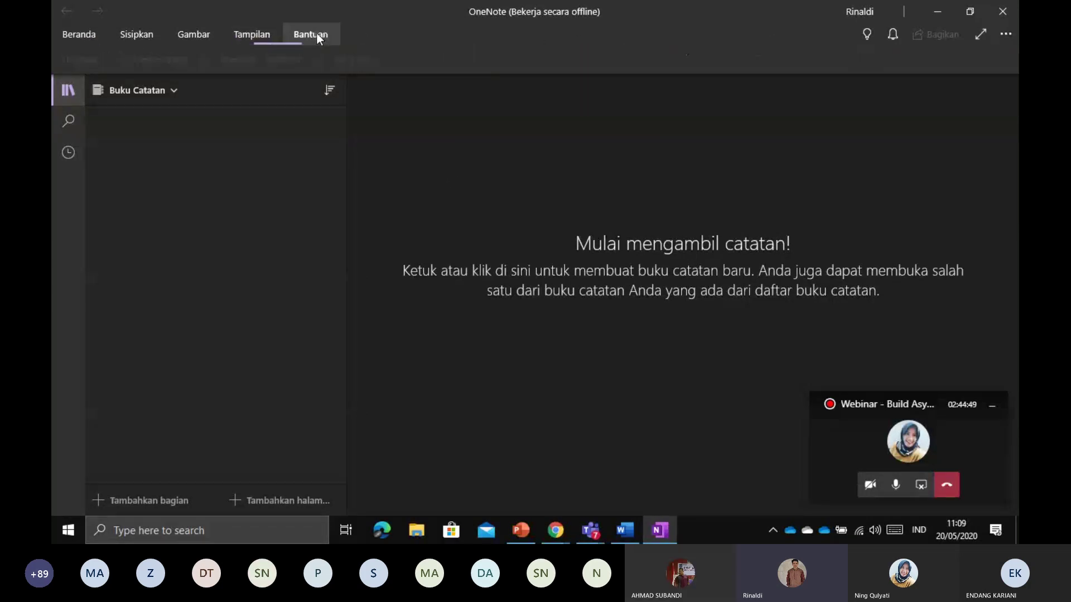
pyautogui.click(91, 32)
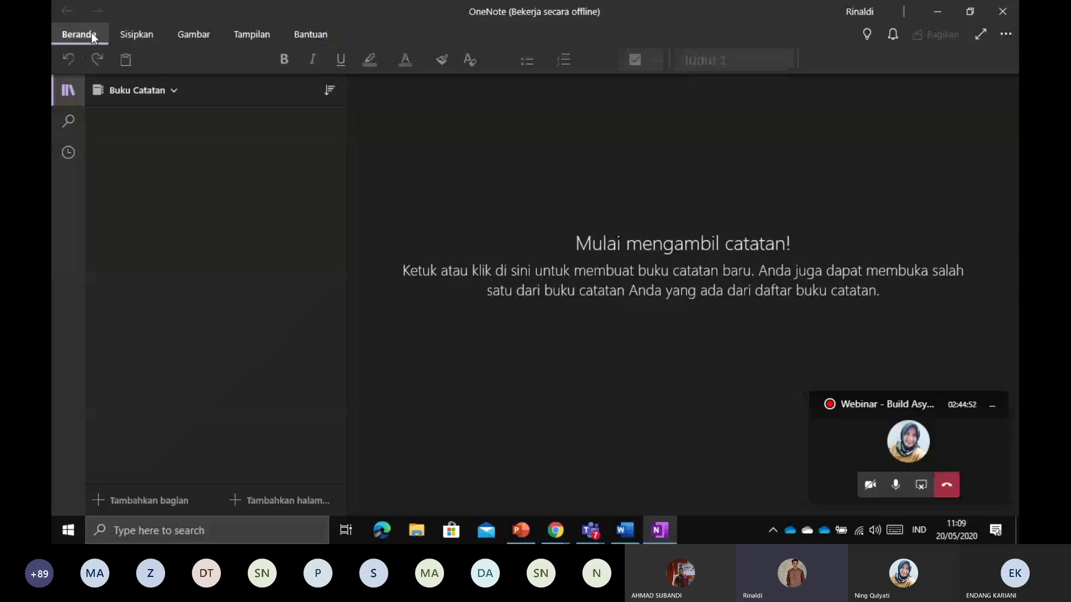
pyautogui.click(128, 35)
pyautogui.click(231, 29)
pyautogui.click(203, 32)
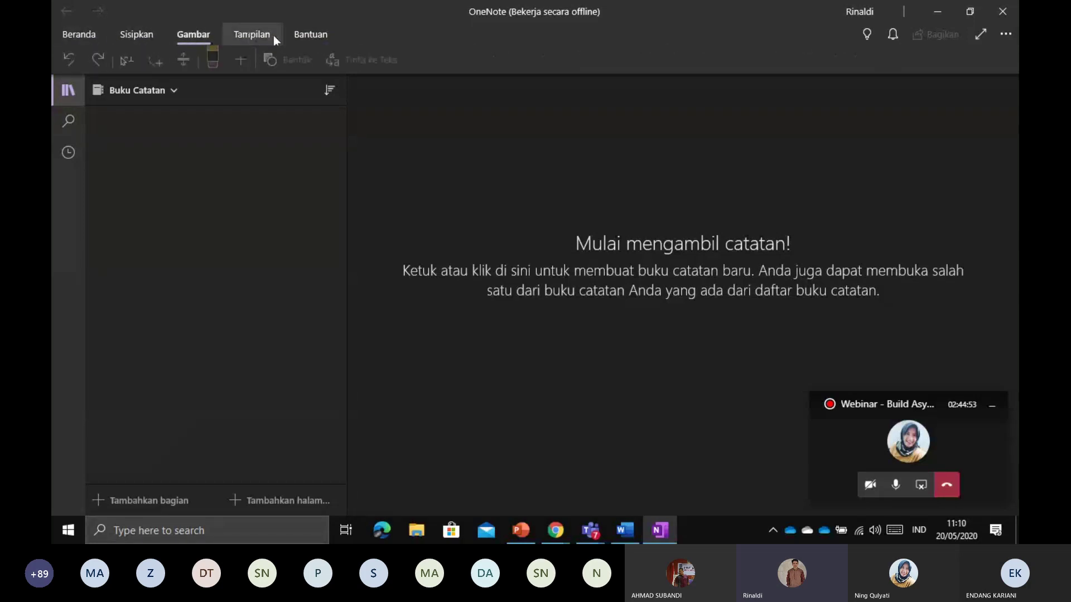
pyautogui.click(257, 33)
pyautogui.click(310, 32)
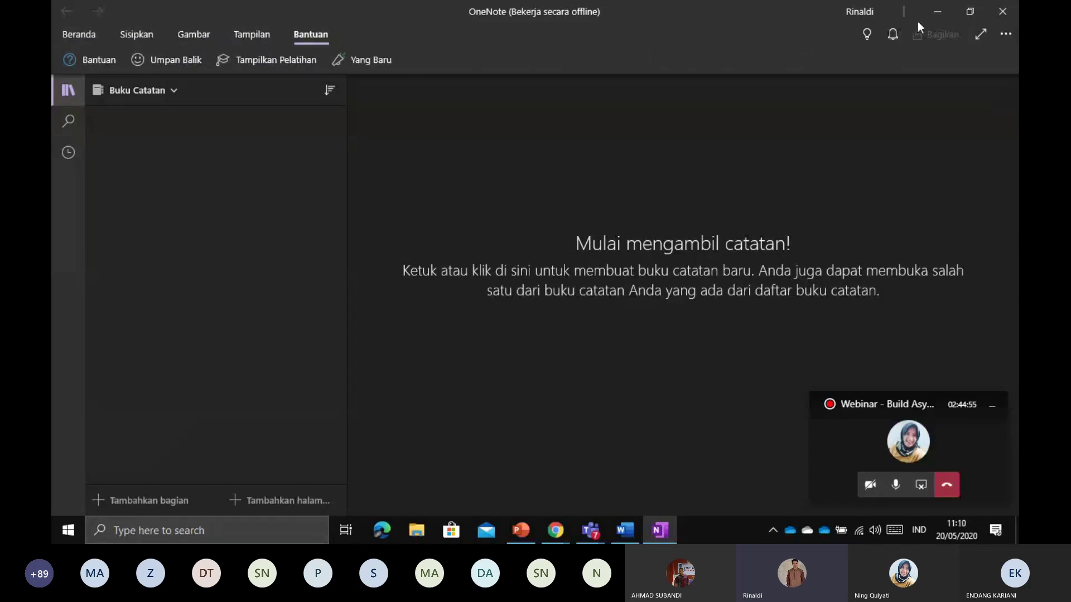
pyautogui.click(932, 14)
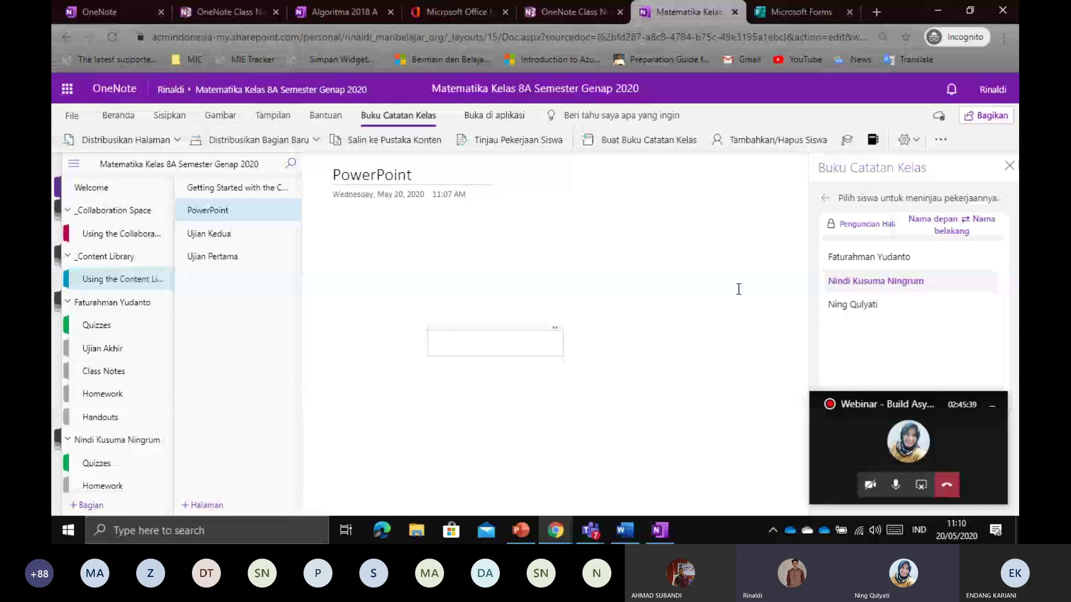
# Try opening Tambahkan/Hapus Siswa, dismissing the network notice and the session-expired message
pyautogui.click(763, 140)
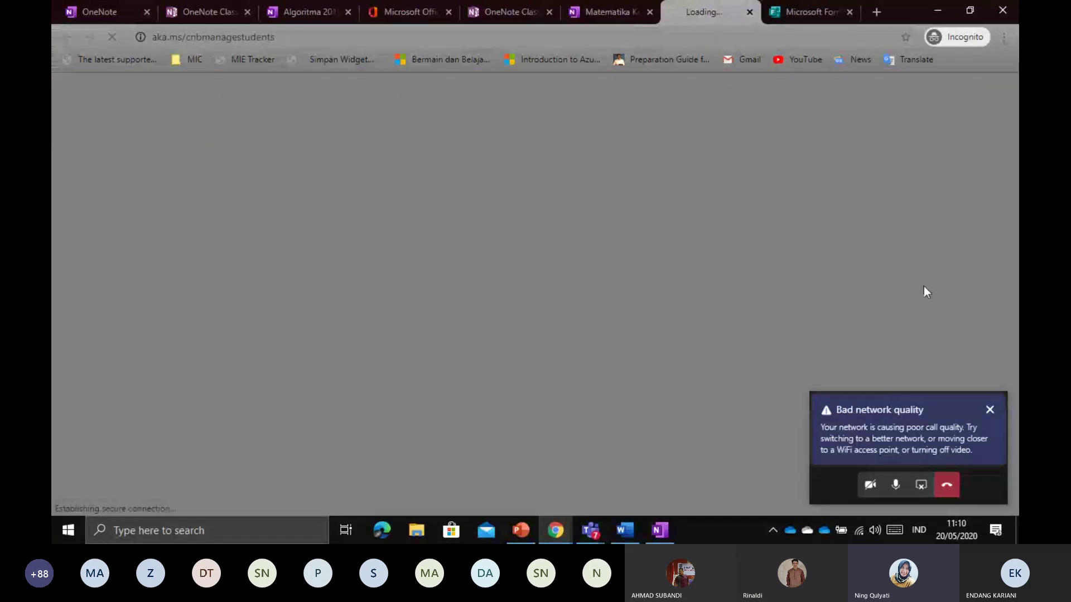
pyautogui.click(990, 409)
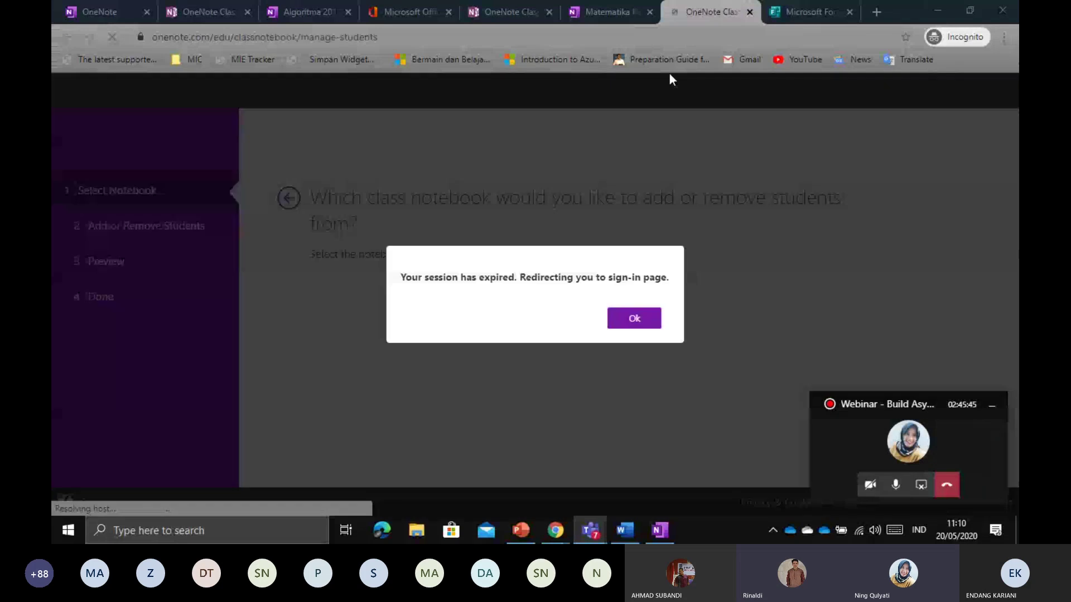
pyautogui.click(638, 327)
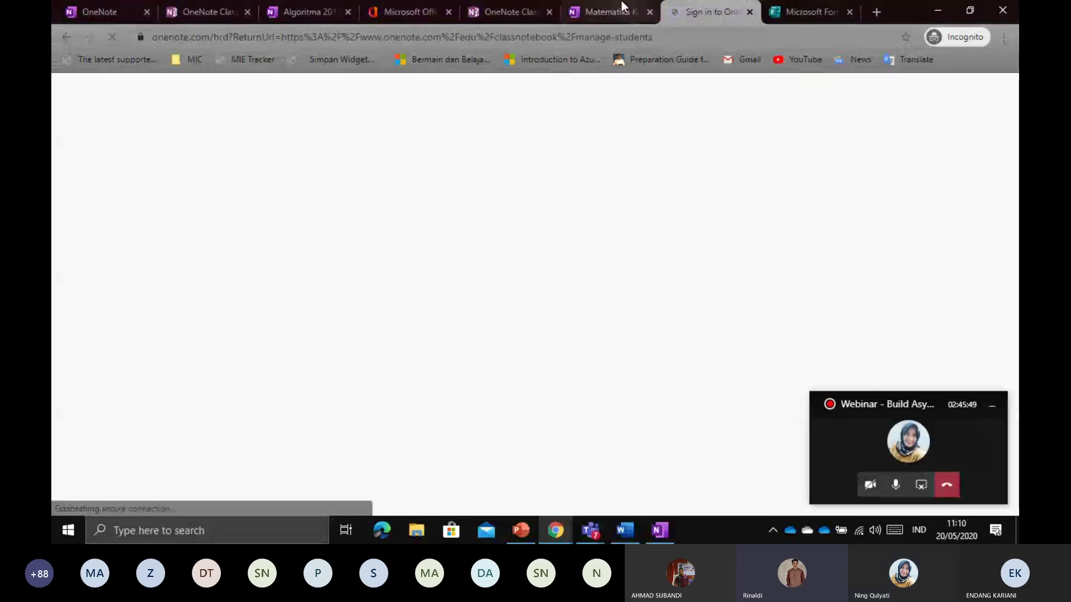
# Switch back and forth between the class notebook tab and the Microsoft sign-in tab
pyautogui.click(617, 4)
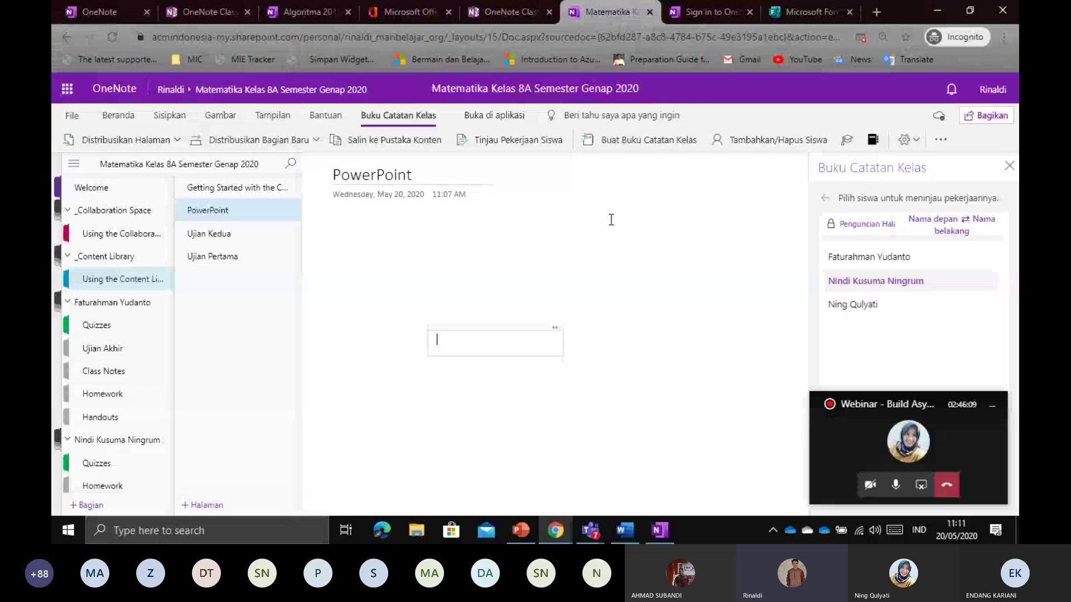
pyautogui.click(711, 9)
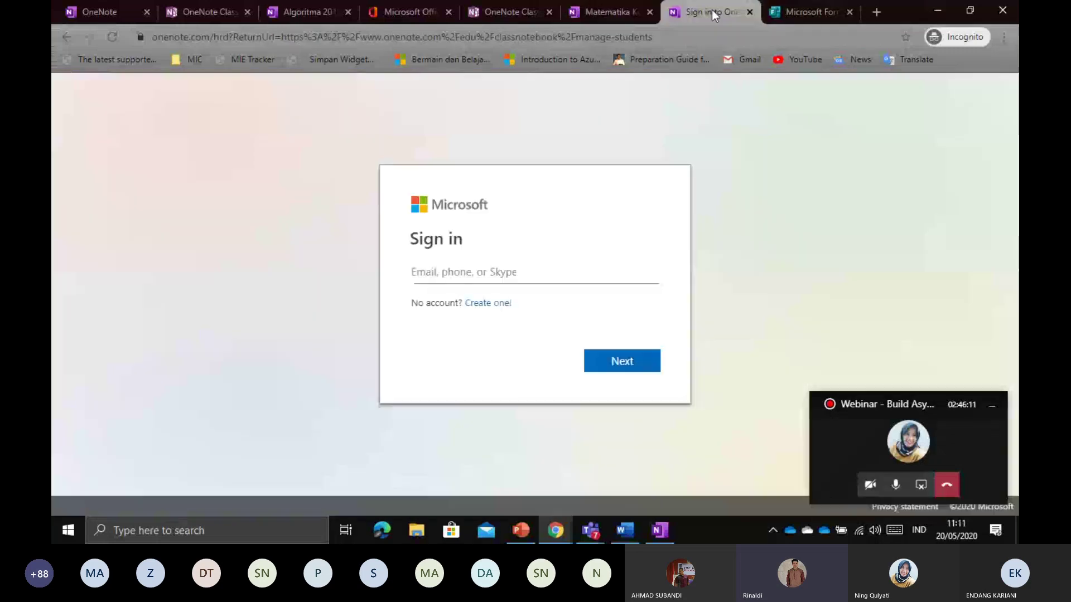
pyautogui.click(601, 9)
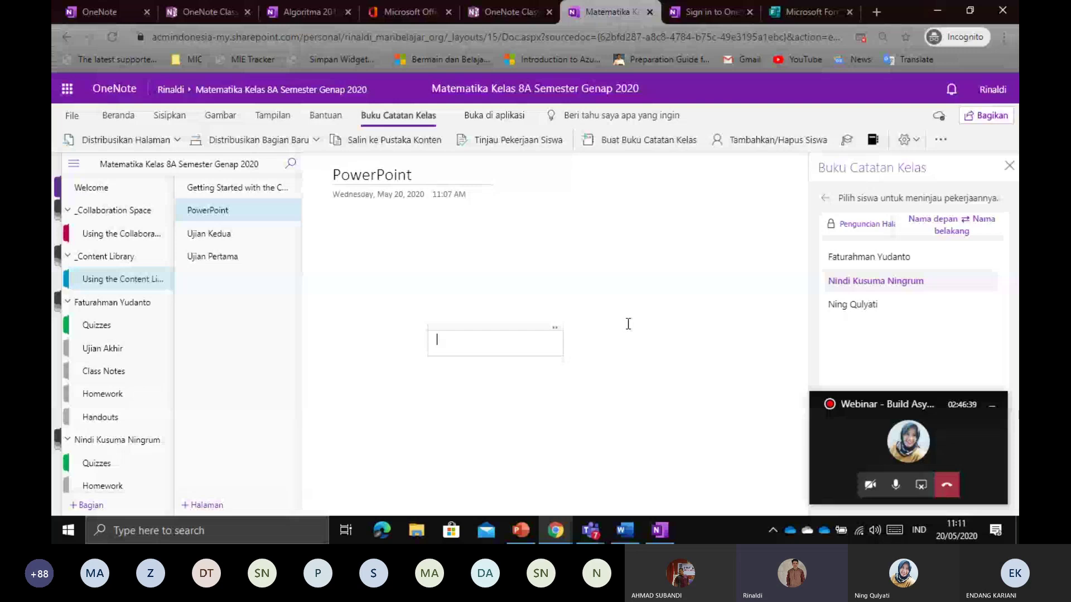
pyautogui.click(708, 14)
# Close the 'Sign in to OneNote' tab and move the empty note container to a new spot
pyautogui.click(750, 12)
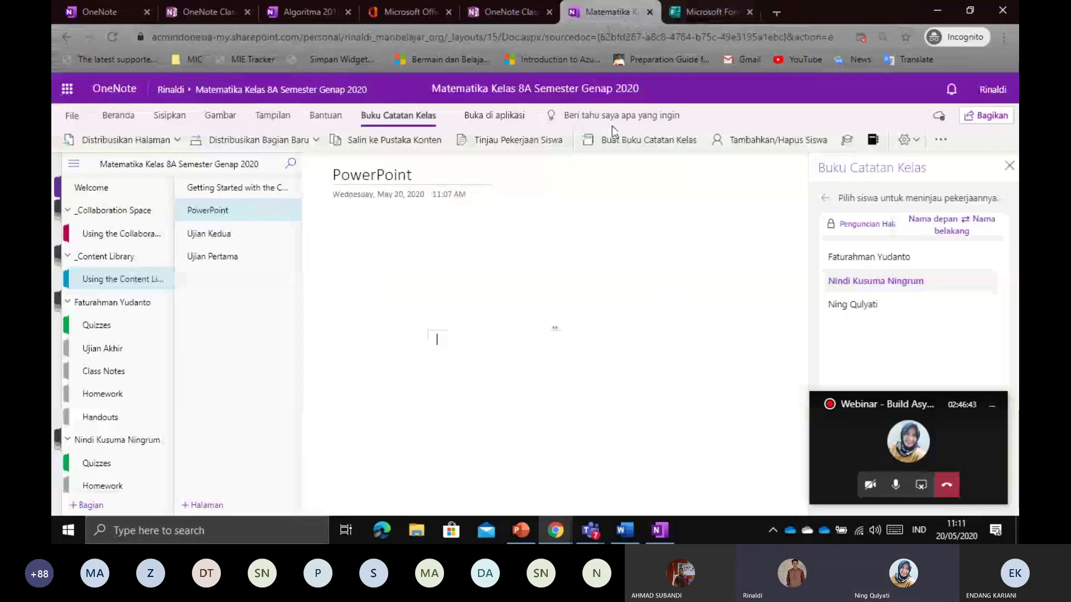
pyautogui.click(516, 286)
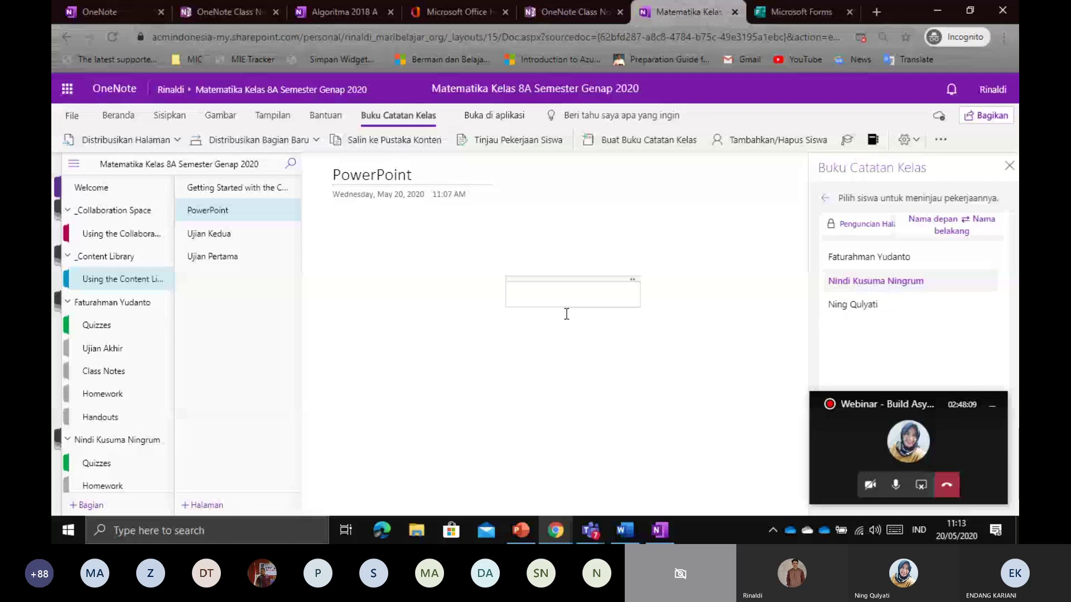
# Try placing and dragging the empty note container to several spots on the PowerPoint page
pyautogui.click(494, 222)
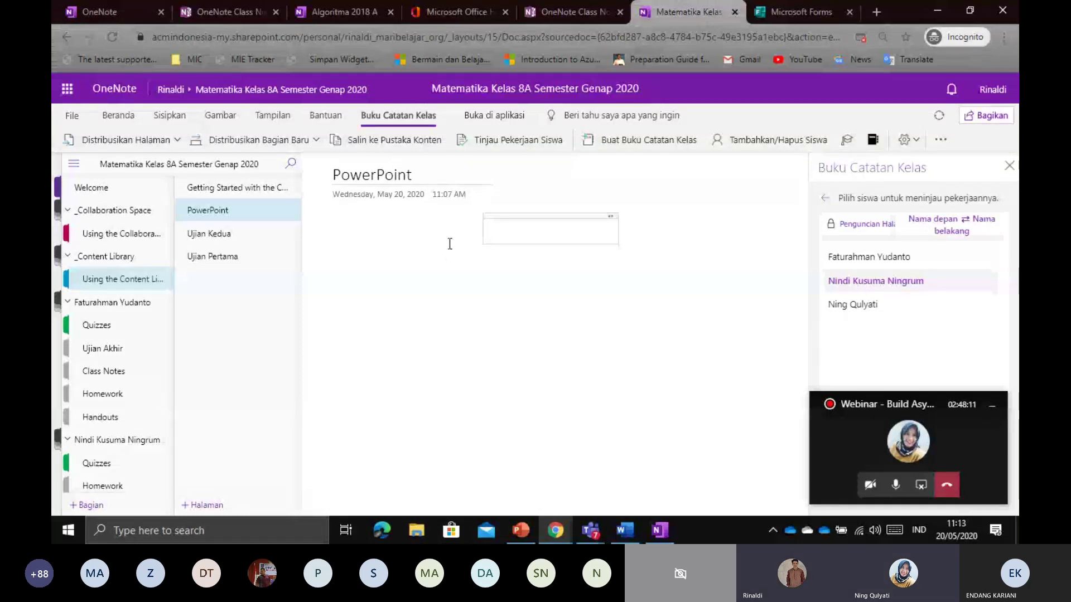
pyautogui.click(397, 231)
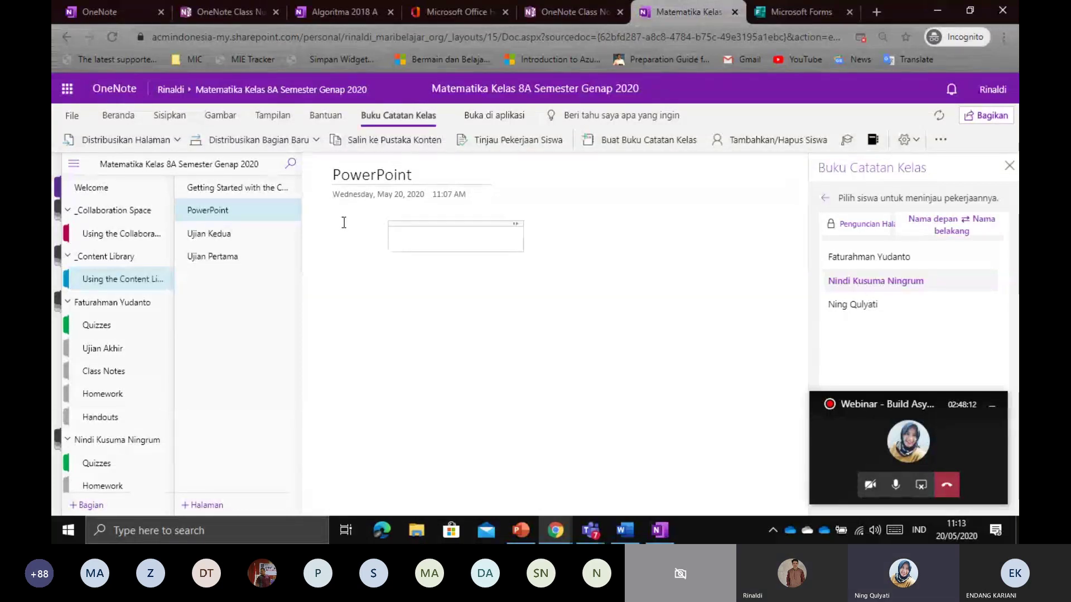
pyautogui.moveTo(365, 222); pyautogui.dragTo(481, 288)
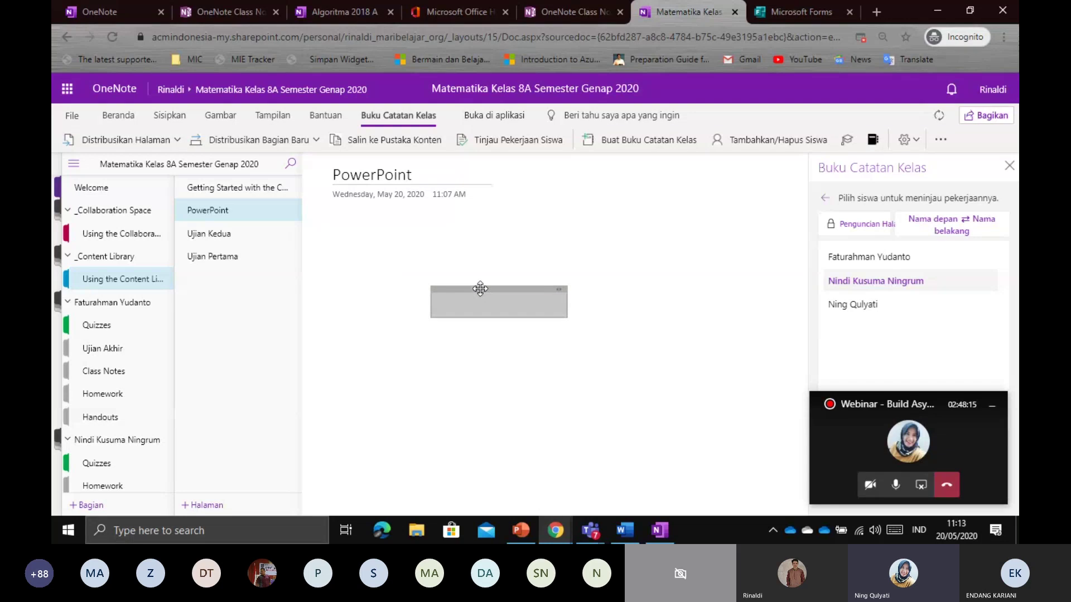
pyautogui.click(564, 249)
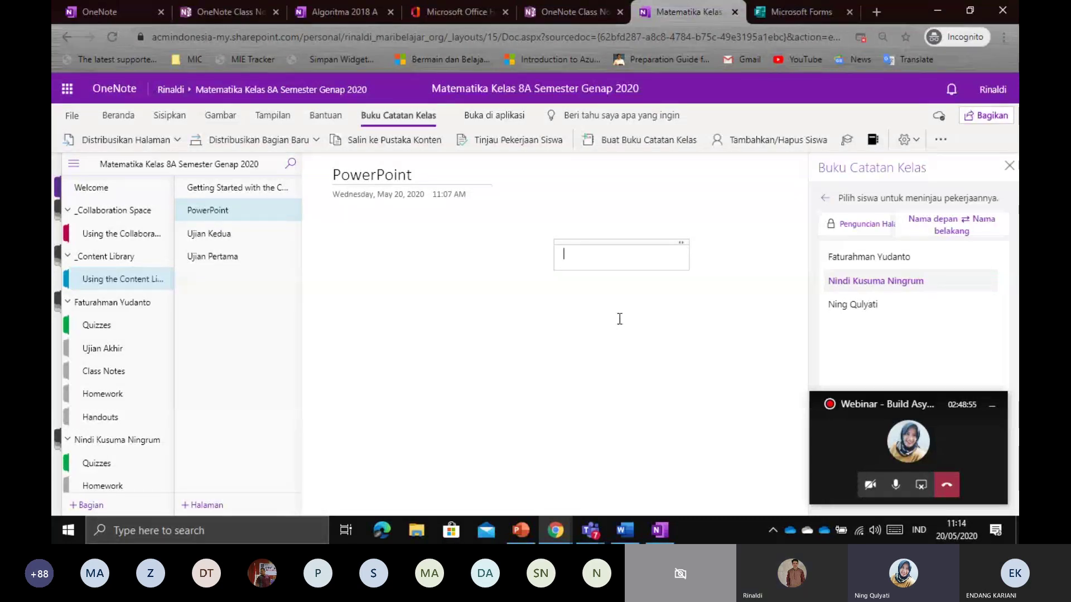
pyautogui.moveTo(616, 241); pyautogui.dragTo(402, 229)
# Widen and narrow the note container, then settle it on the page's right side
pyautogui.click(520, 222)
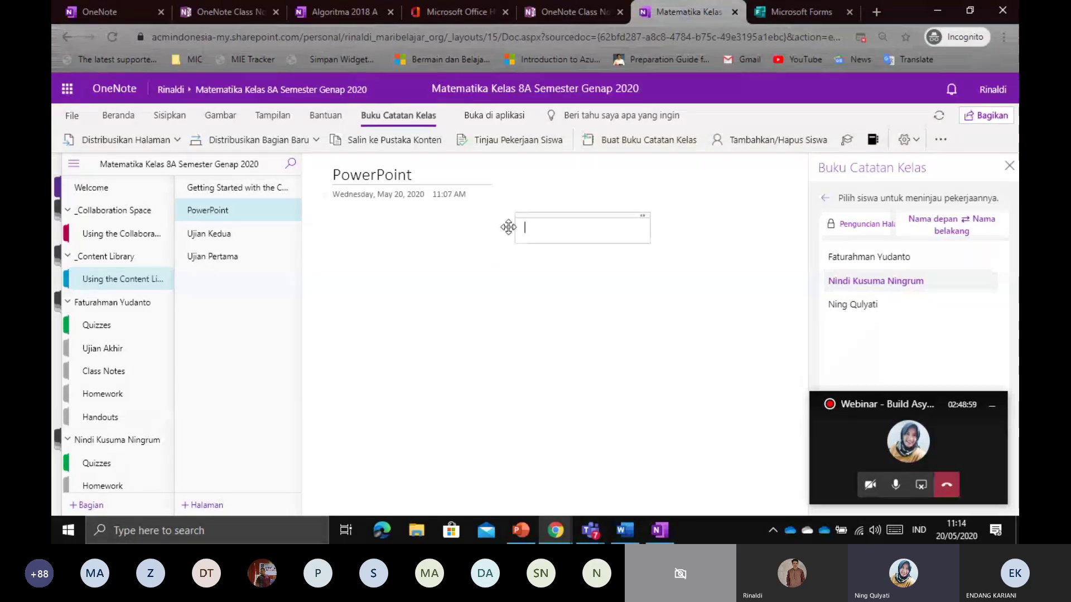
pyautogui.moveTo(641, 217); pyautogui.dragTo(641, 217)
pyautogui.moveTo(664, 217); pyautogui.dragTo(763, 217)
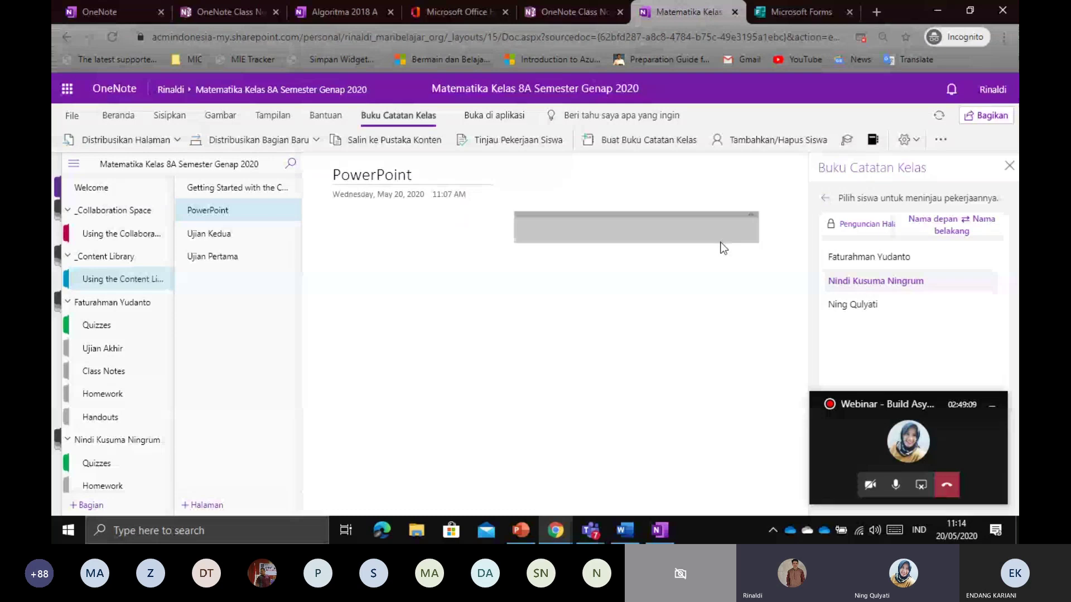
pyautogui.moveTo(748, 217); pyautogui.dragTo(447, 236)
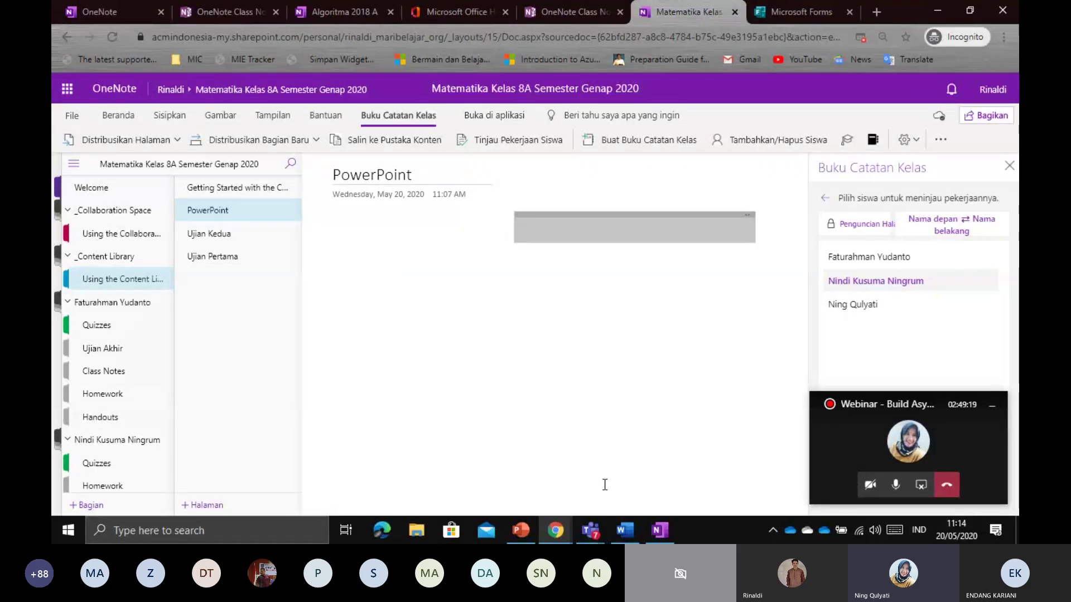
pyautogui.moveTo(590, 532)
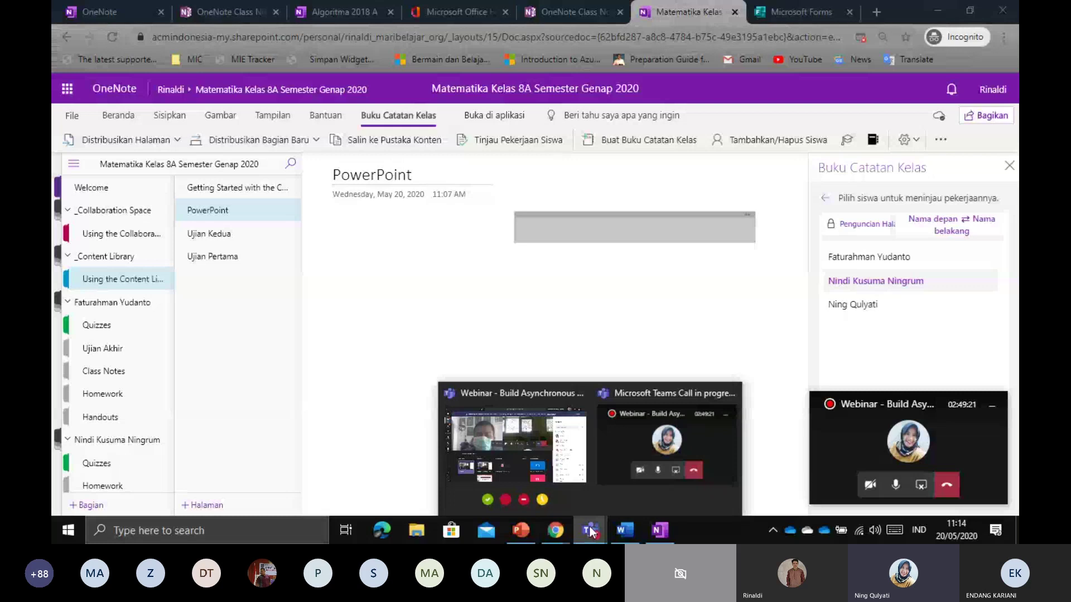
pyautogui.click(688, 320)
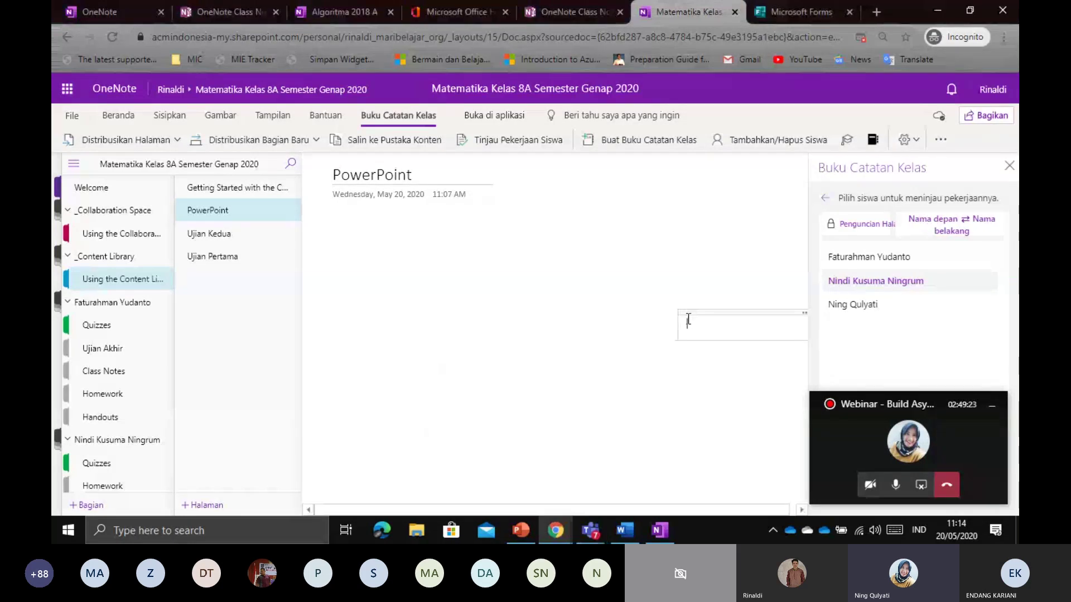
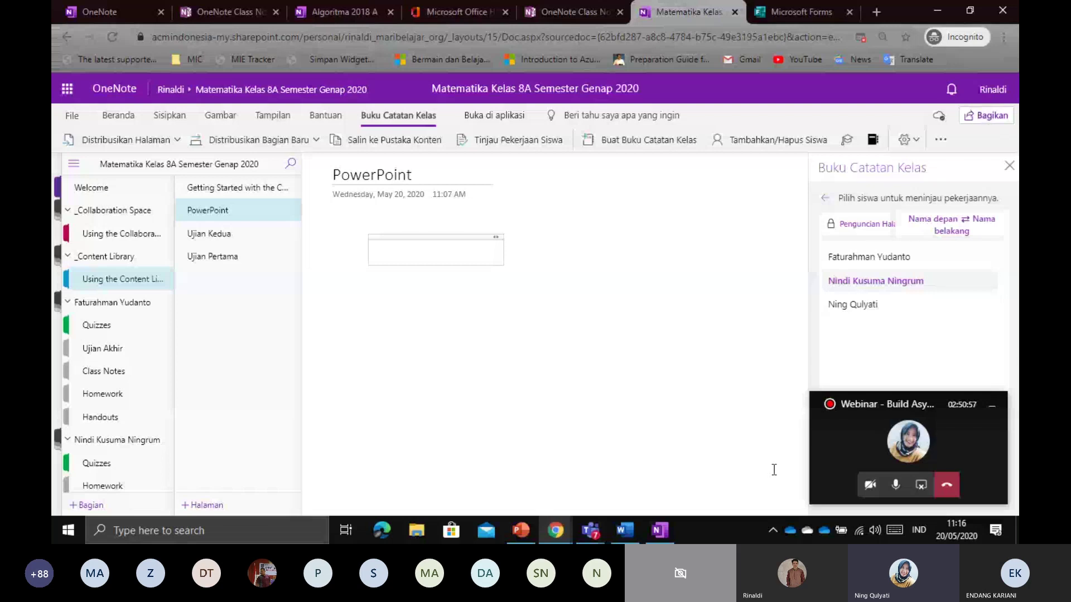
# Switch from the notebook to the Teams meeting window with its participant list
pyautogui.click(590, 530)
pyautogui.click(513, 446)
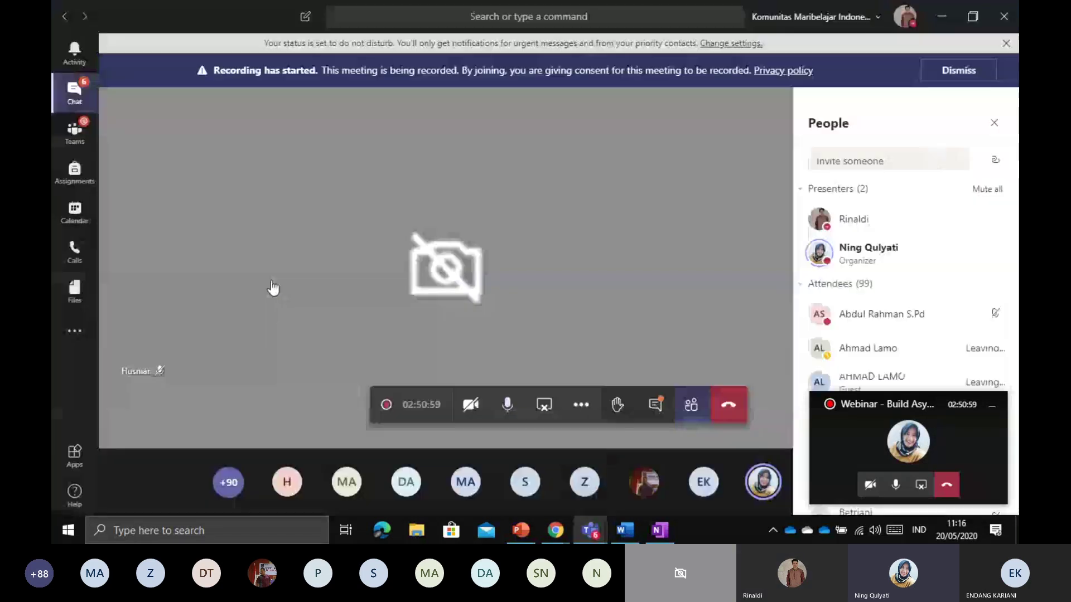
# Open the General channel of 02 - Remote Learning and show its Class Notebook tab
pyautogui.click(74, 146)
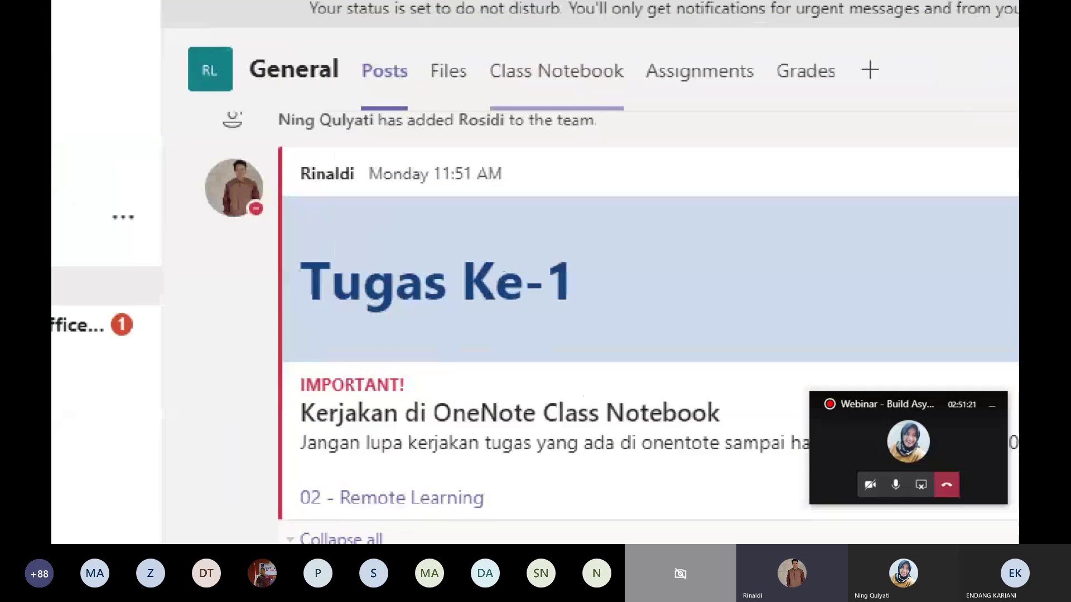
pyautogui.moveTo(496, 87)
pyautogui.mouseDown()
pyautogui.moveTo(553, 89)
pyautogui.moveTo(562, 56)
pyautogui.mouseUp()
pyautogui.moveTo(625, 36)
pyautogui.mouseDown()
pyautogui.moveTo(452, 53)
pyautogui.moveTo(511, 96)
pyautogui.mouseUp()
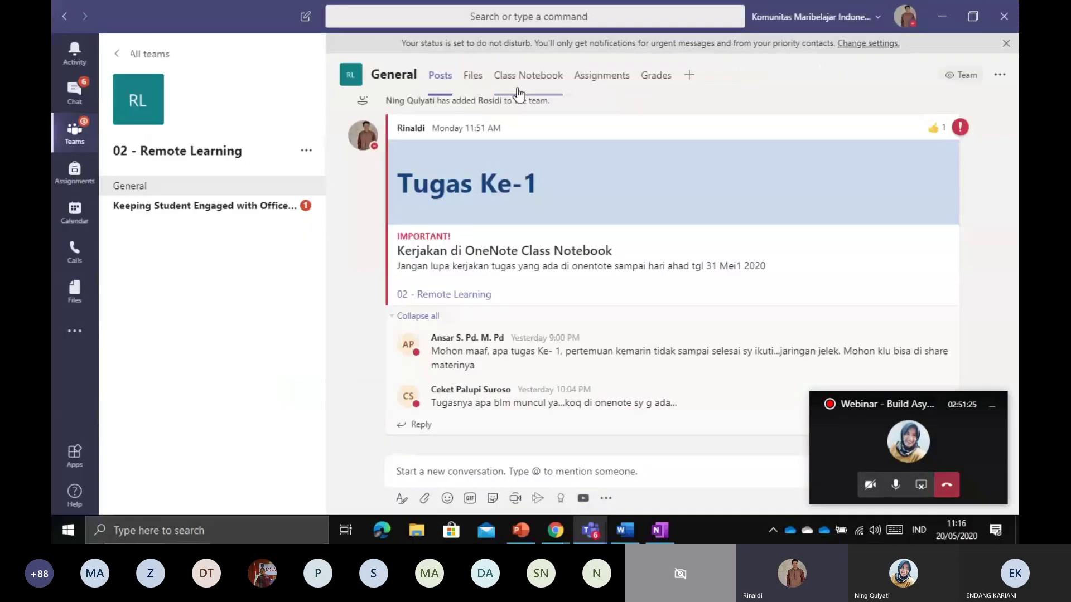
pyautogui.click(527, 78)
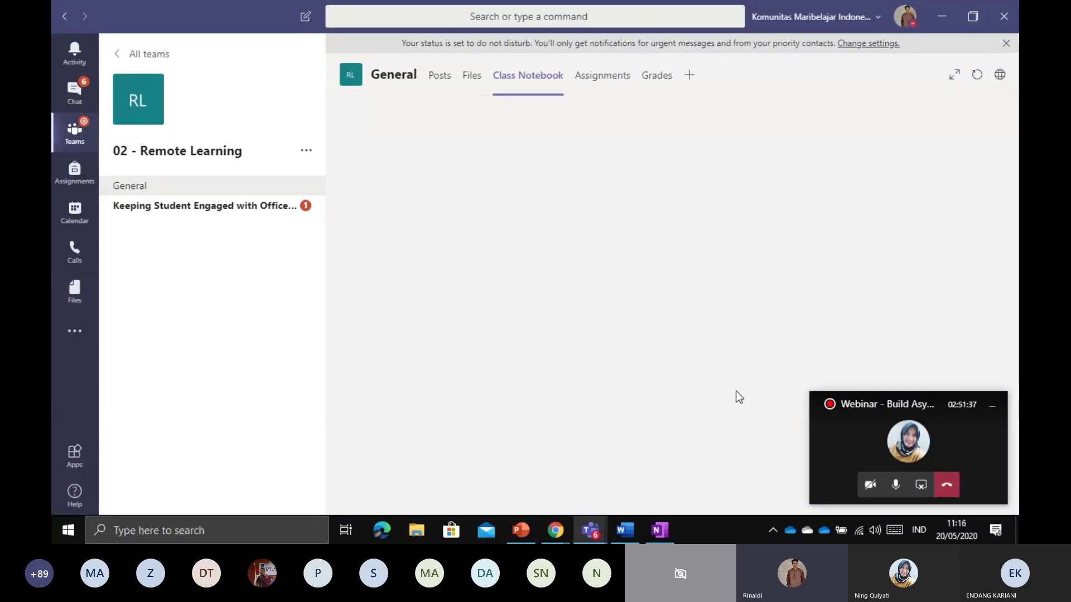
# Move between the browser notebook and the Remote Learning channel using the taskbar previews
pyautogui.moveTo(555, 529)
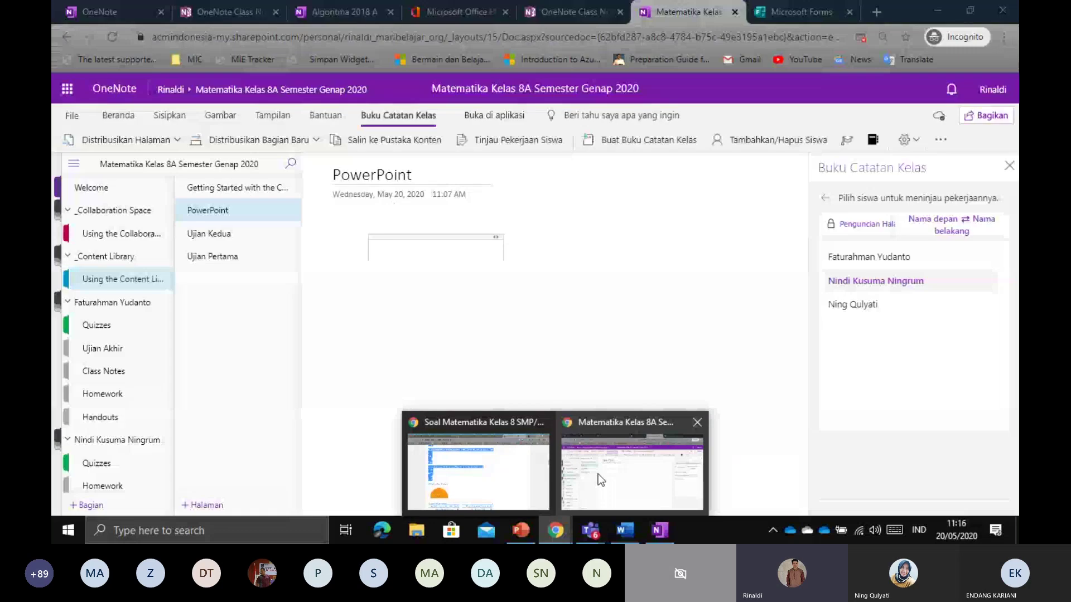
pyautogui.click(598, 474)
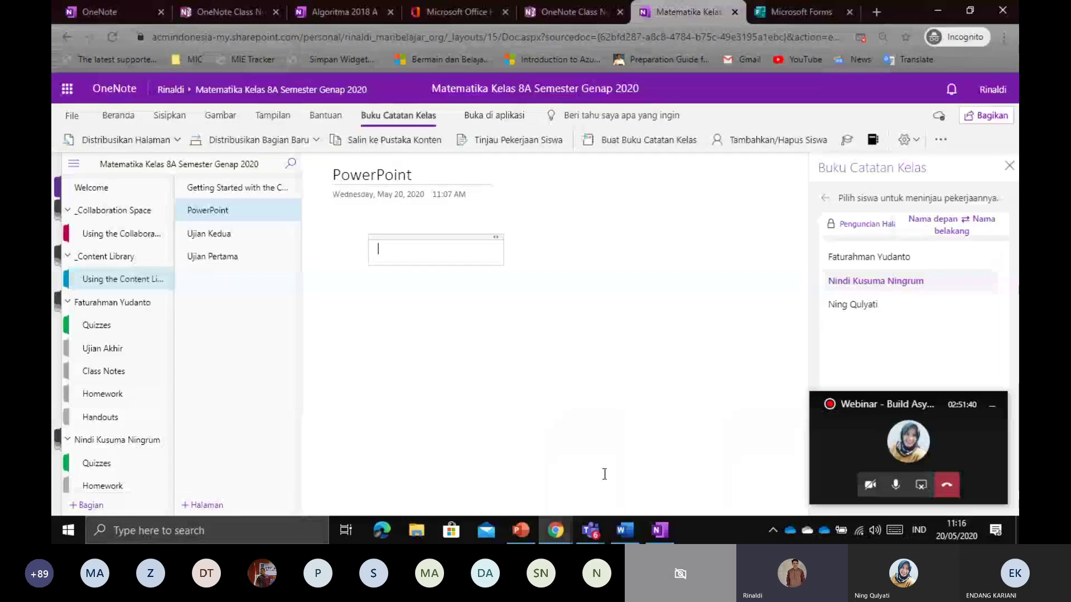
pyautogui.moveTo(600, 521)
pyautogui.click(558, 468)
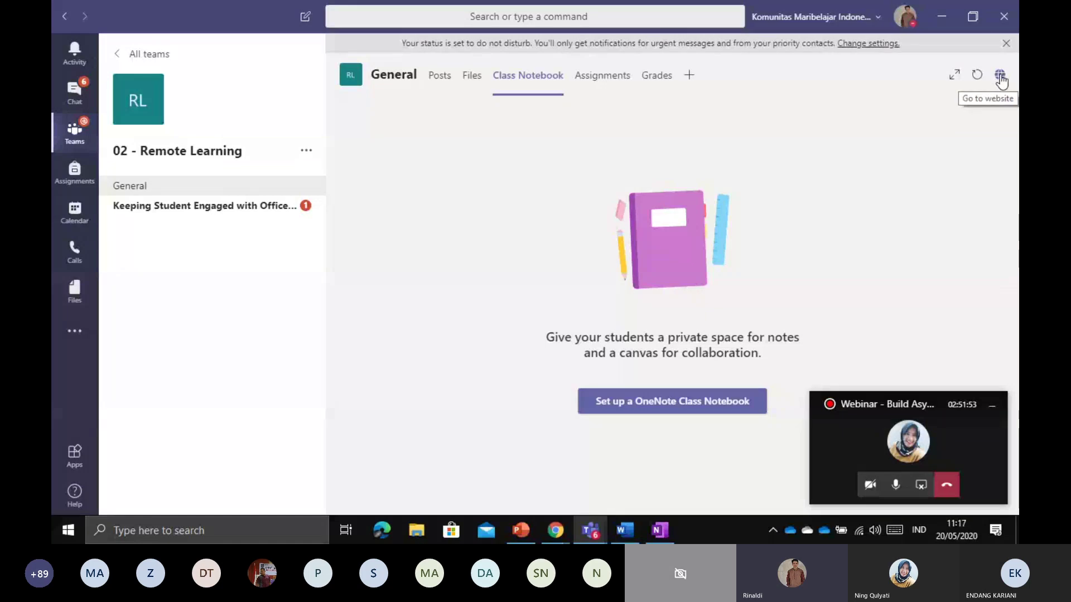
pyautogui.click(556, 531)
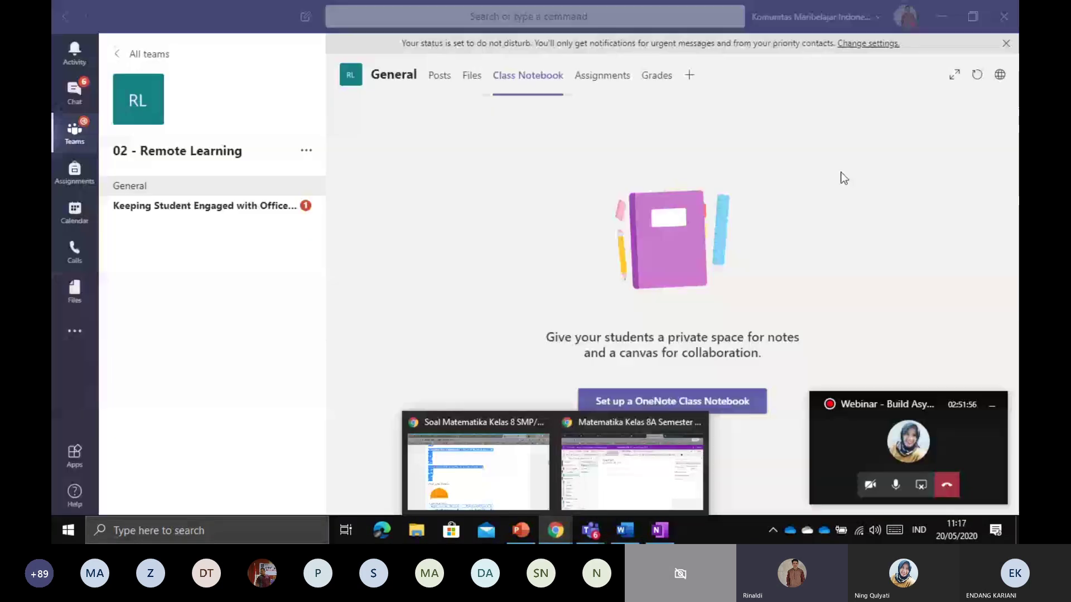
pyautogui.click(825, 250)
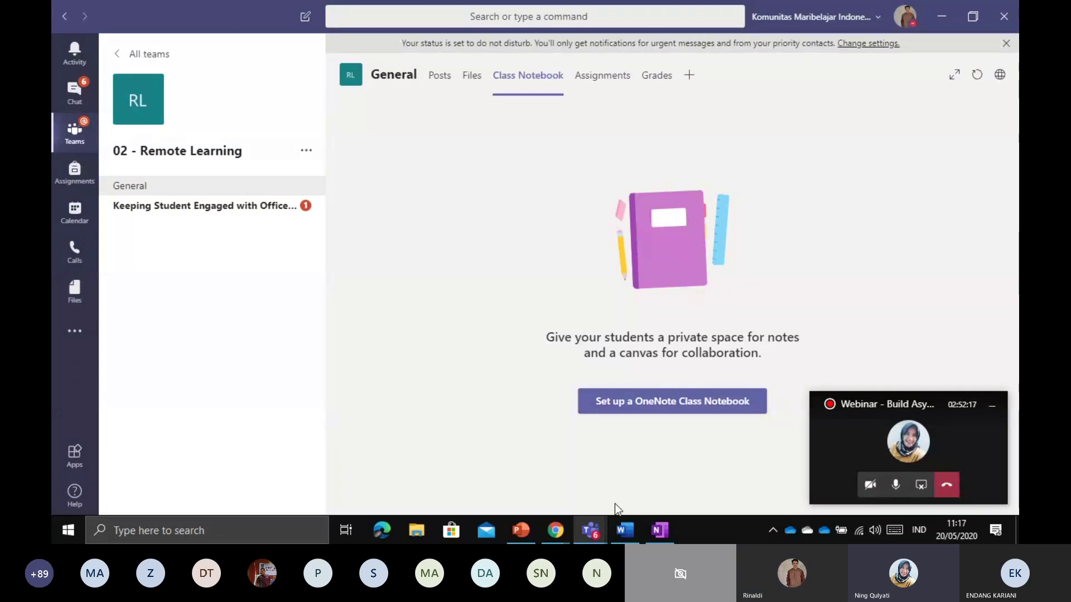
# Bring the notebook browser window forward and open the Ujian Pertama circle quiz page
pyautogui.moveTo(569, 539)
pyautogui.click(606, 466)
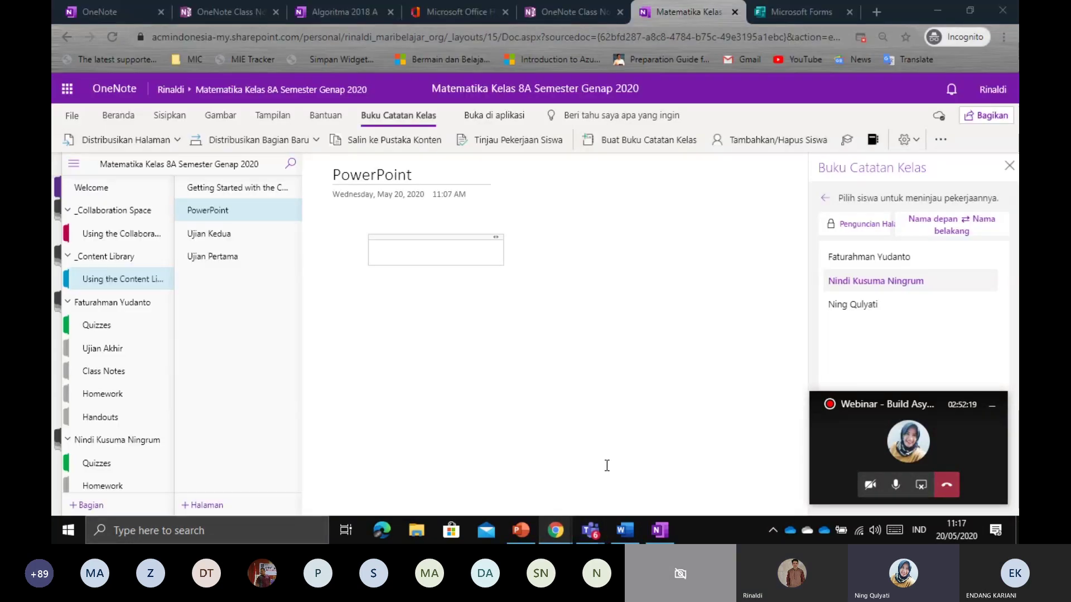
pyautogui.click(254, 255)
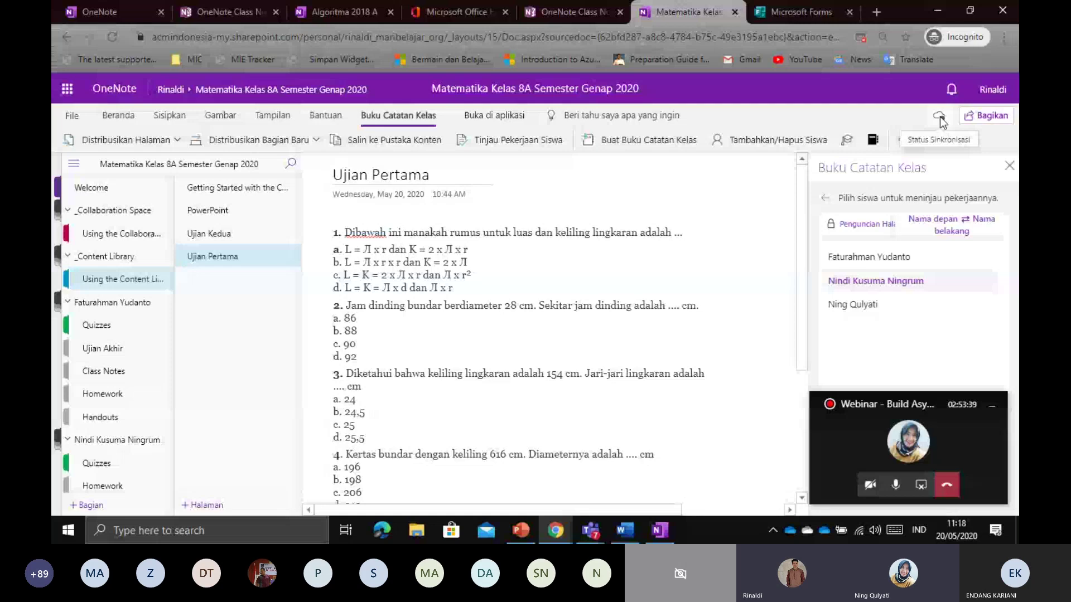
# Minimize the floating webinar call window and scroll down to the three students' sections
pyautogui.click(995, 412)
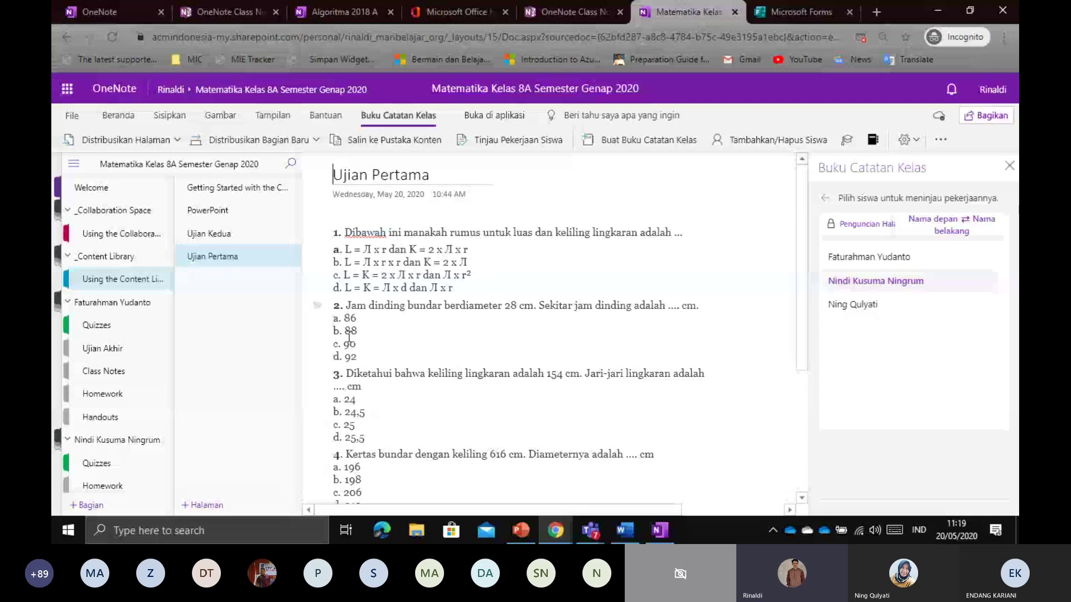
pyautogui.scroll(-3, 114, 370)
pyautogui.scroll(-2, 114, 371)
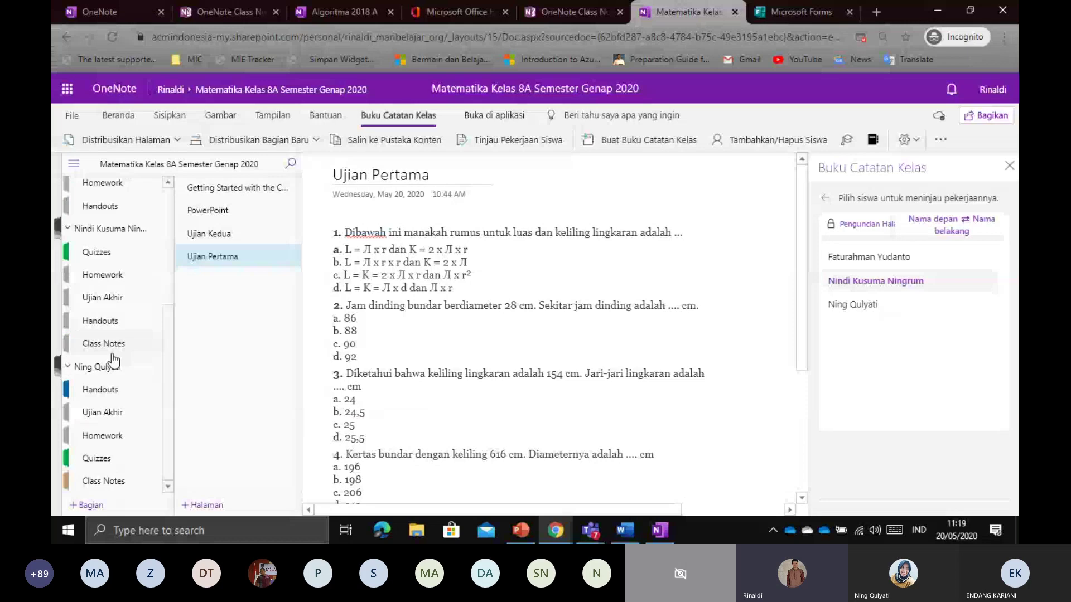
# Open the student's Quizzes section and their Ujian Pertama page
pyautogui.click(113, 257)
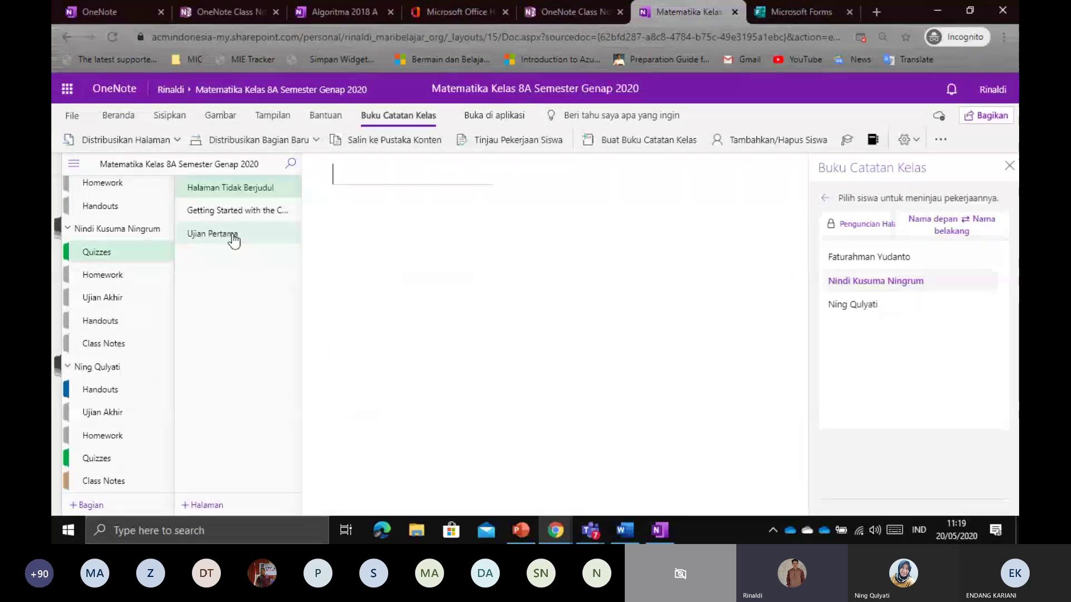
pyautogui.click(232, 238)
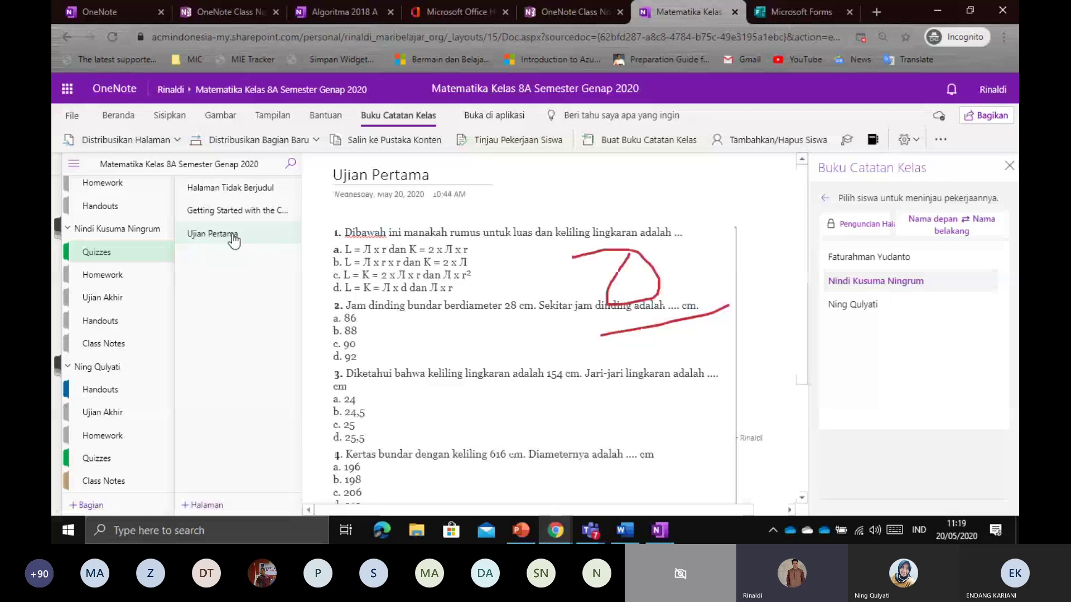
pyautogui.click(406, 217)
pyautogui.click(530, 202)
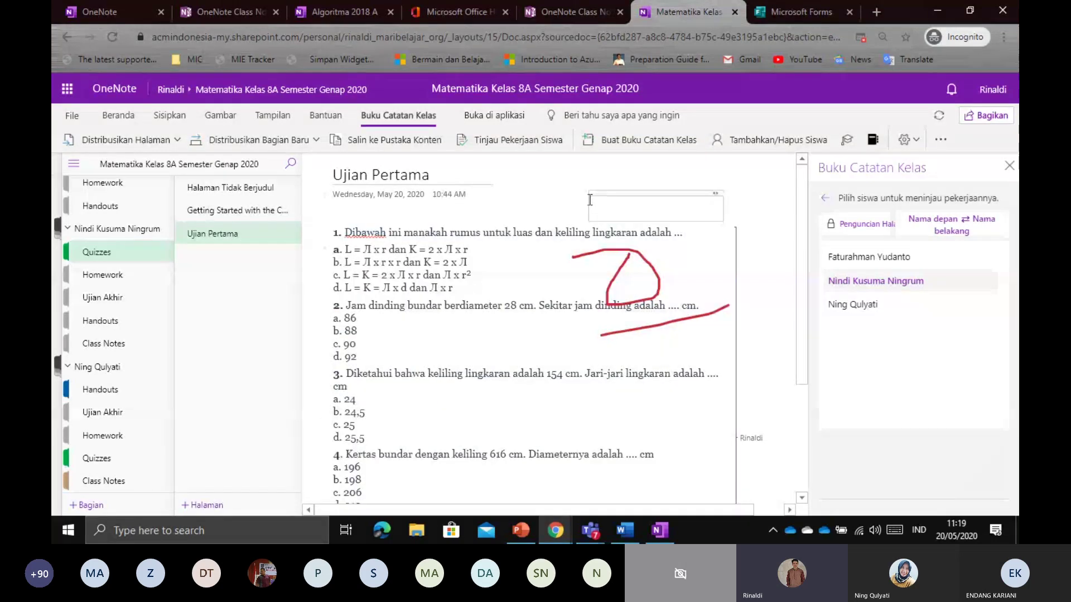
pyautogui.click(420, 269)
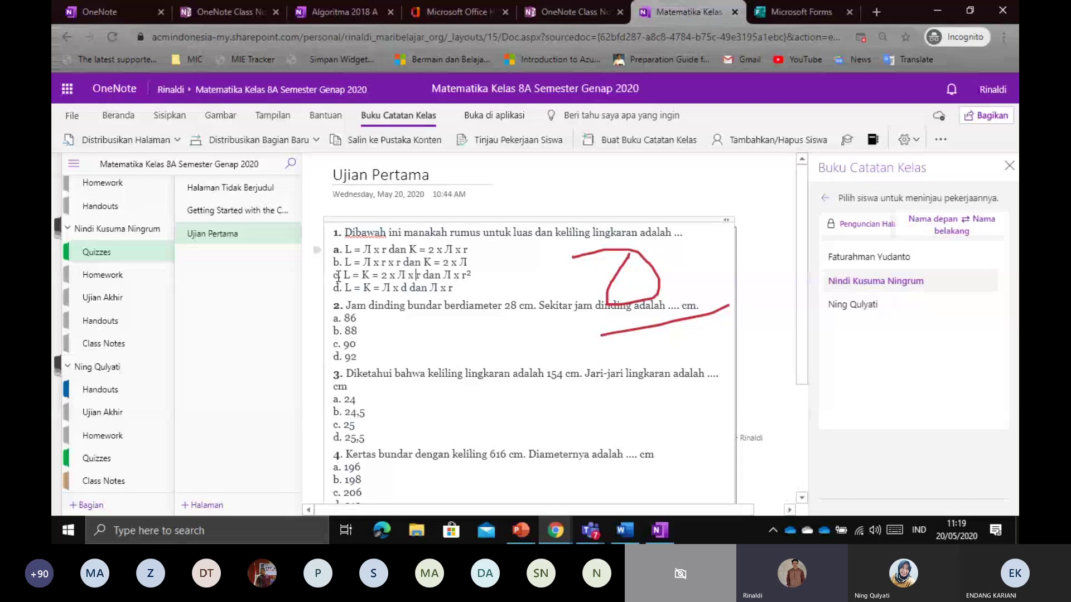
# Highlight answer c of question 1 and c. 90 of question 2 in yellow
pyautogui.moveTo(333, 275); pyautogui.dragTo(471, 275)
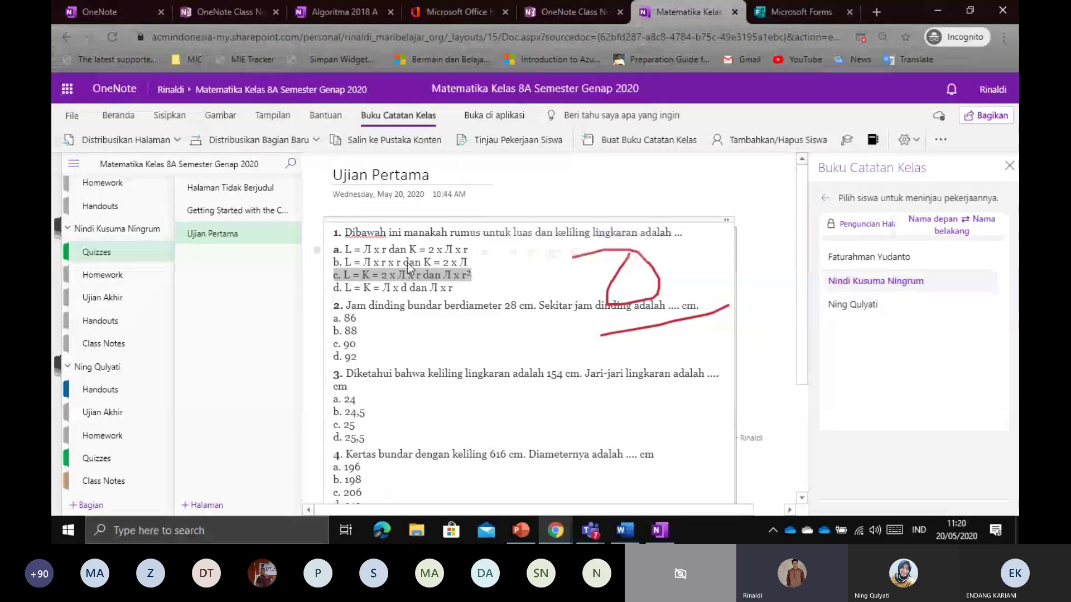
pyautogui.click(221, 117)
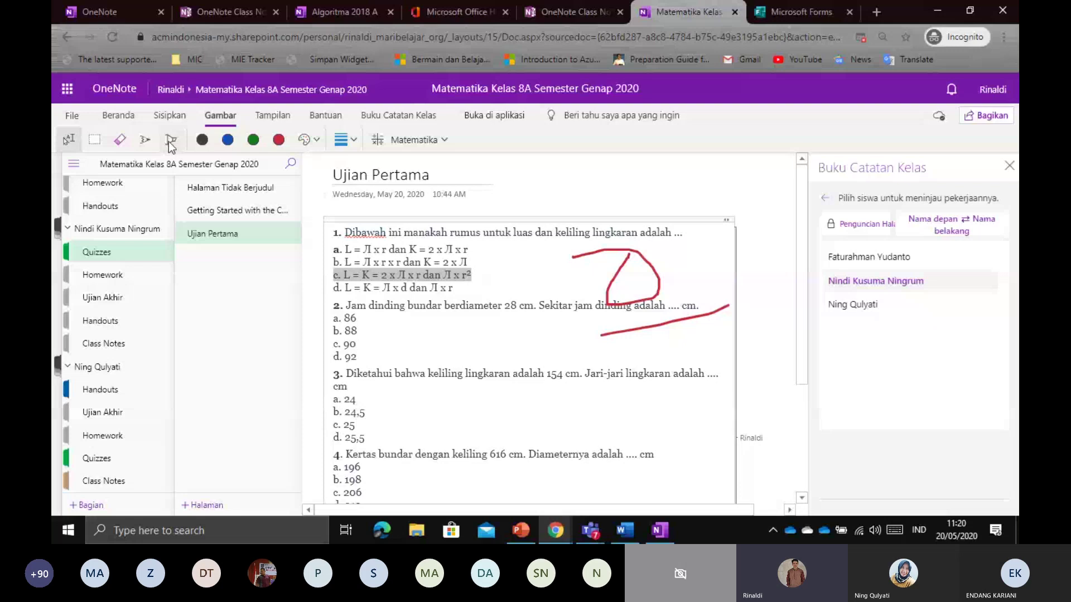
pyautogui.moveTo(329, 278); pyautogui.dragTo(467, 273)
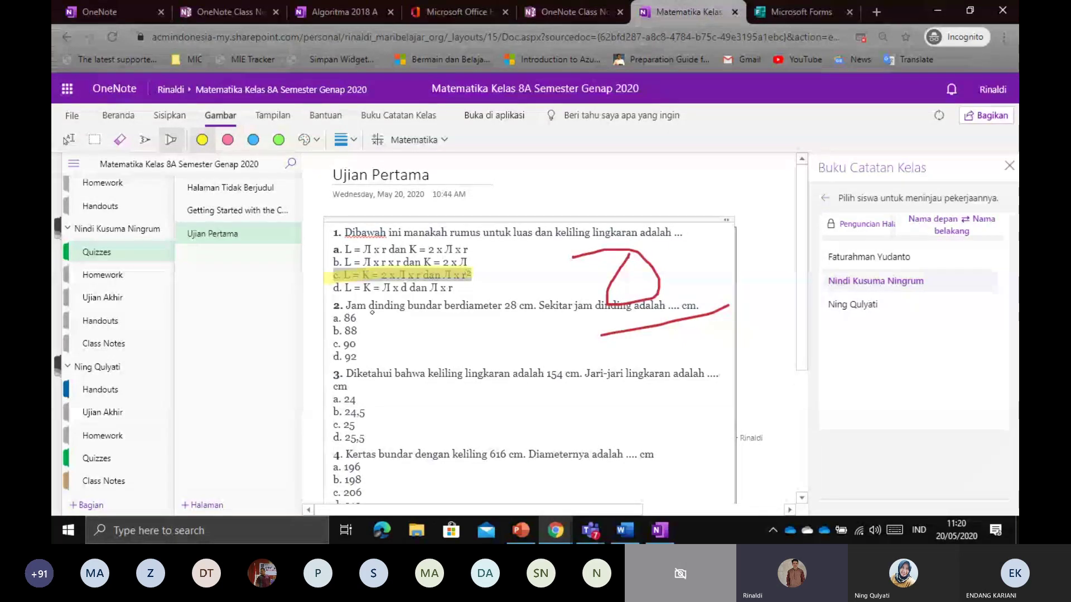
pyautogui.moveTo(328, 343); pyautogui.dragTo(401, 341)
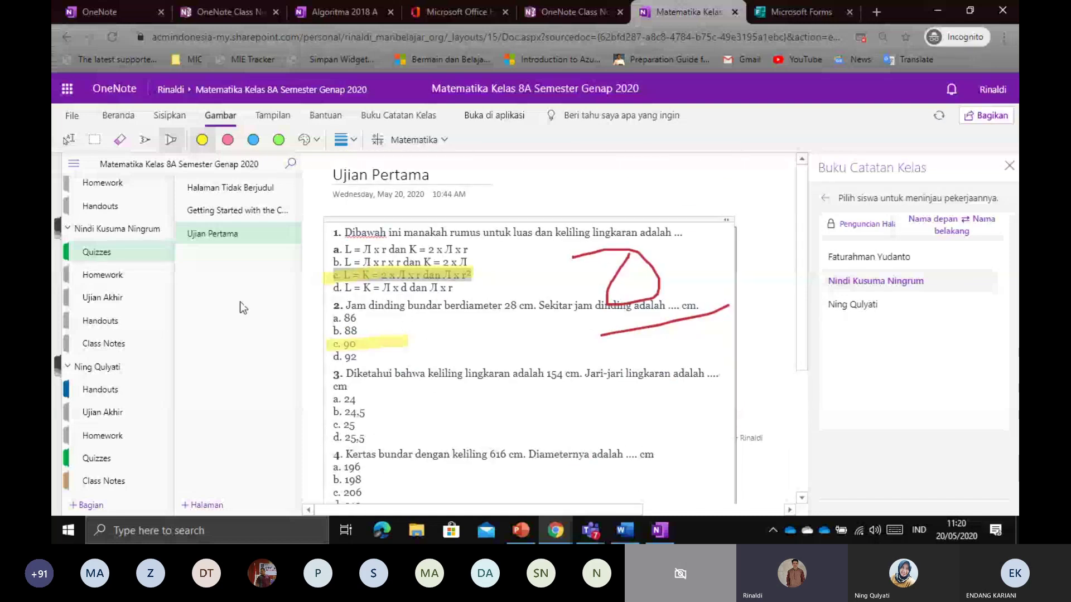
pyautogui.scroll(4, 108, 304)
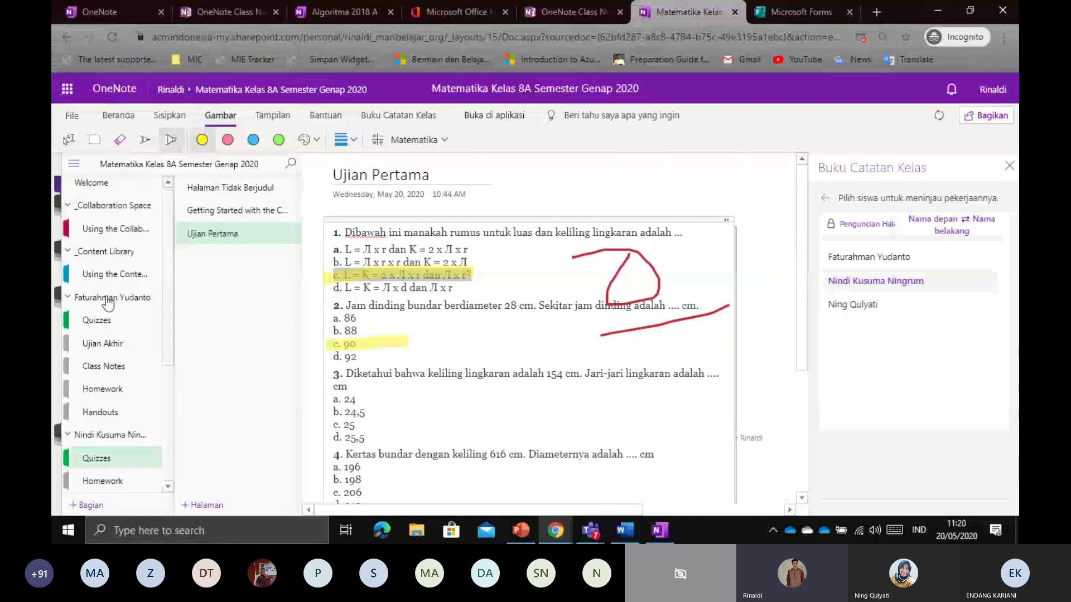
# Open Kolobarasi Menjawab Soal in the Collaboration Space and bring up the Bagikan link-sharing dialog
pyautogui.click(105, 234)
pyautogui.click(237, 209)
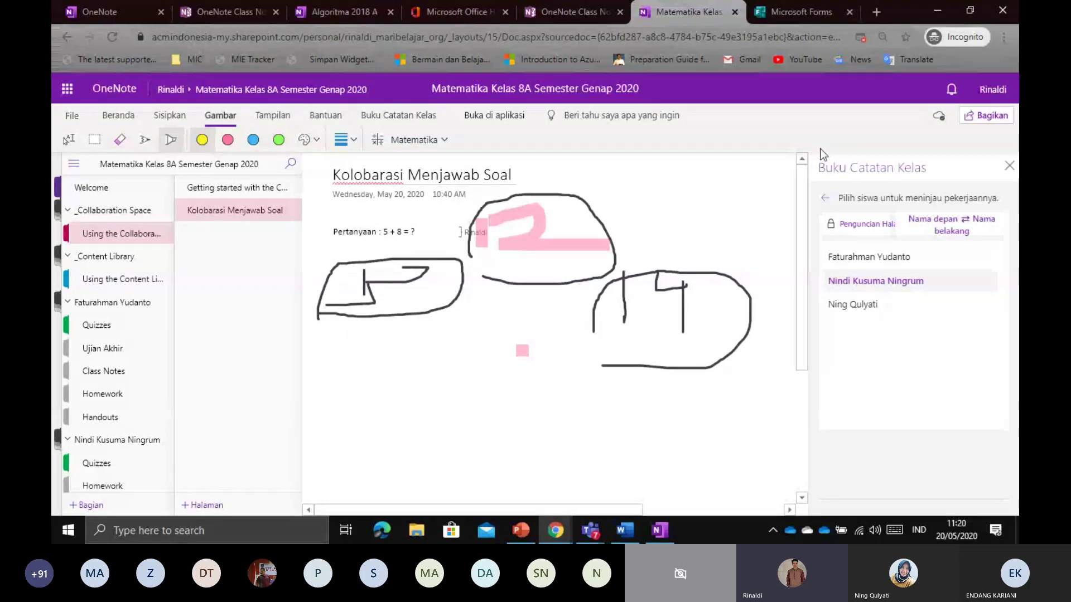
pyautogui.click(989, 115)
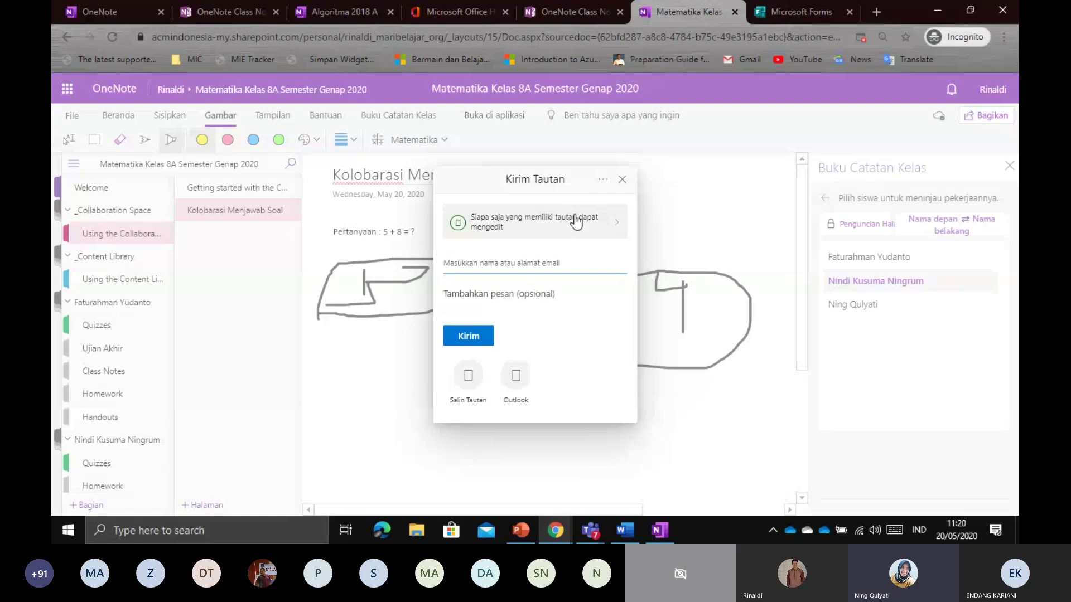
# Close the Kirim Tautan dialog to reveal the 5 + 8 question drawing page
pyautogui.click(621, 179)
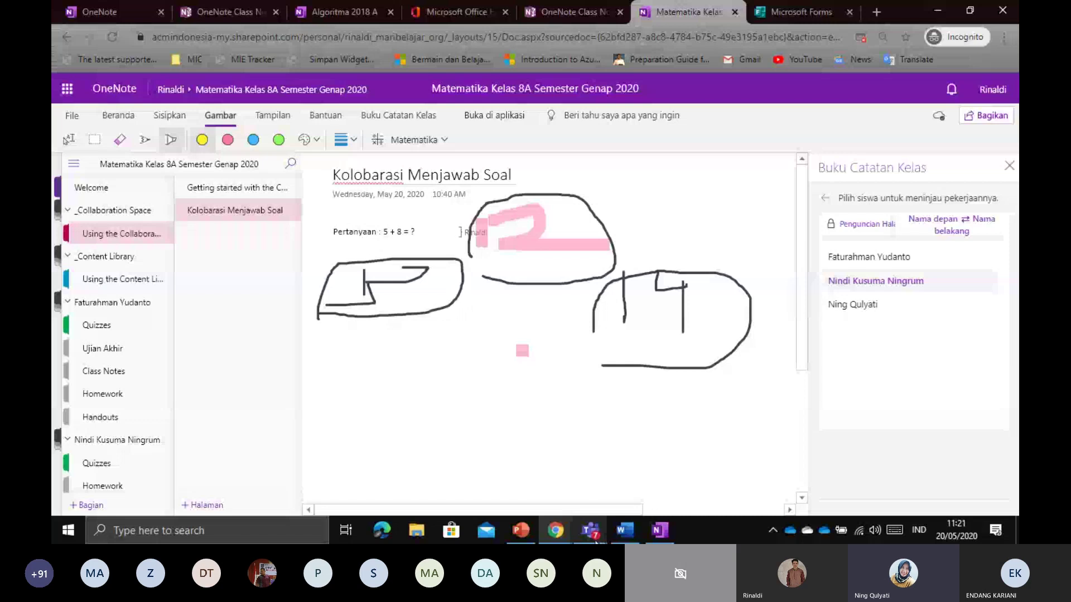
# Return to the Teams meeting and open its chat
pyautogui.moveTo(591, 532)
pyautogui.click(634, 451)
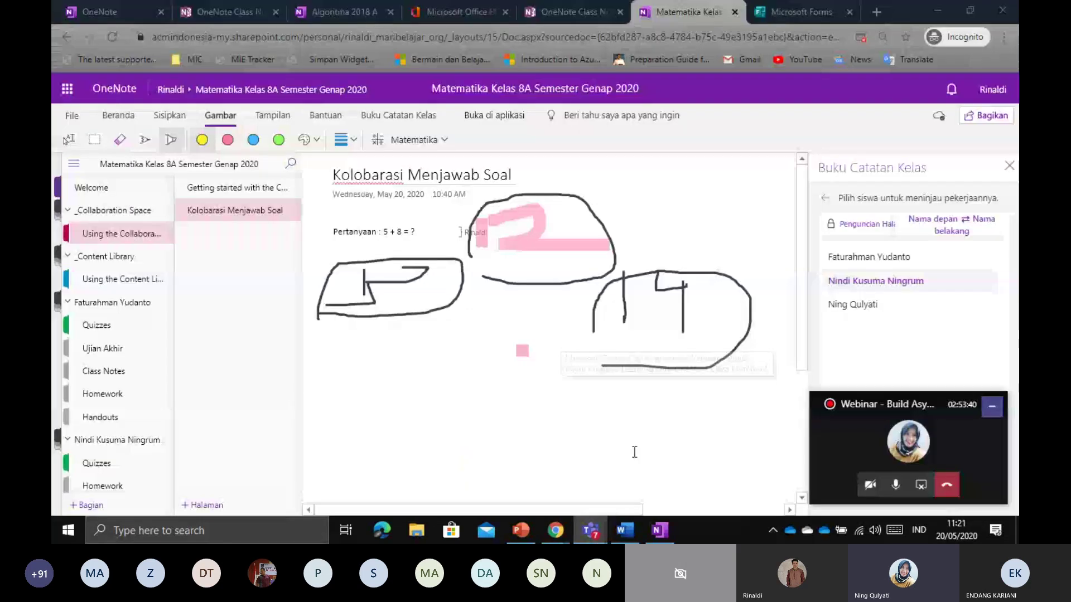
pyautogui.click(908, 441)
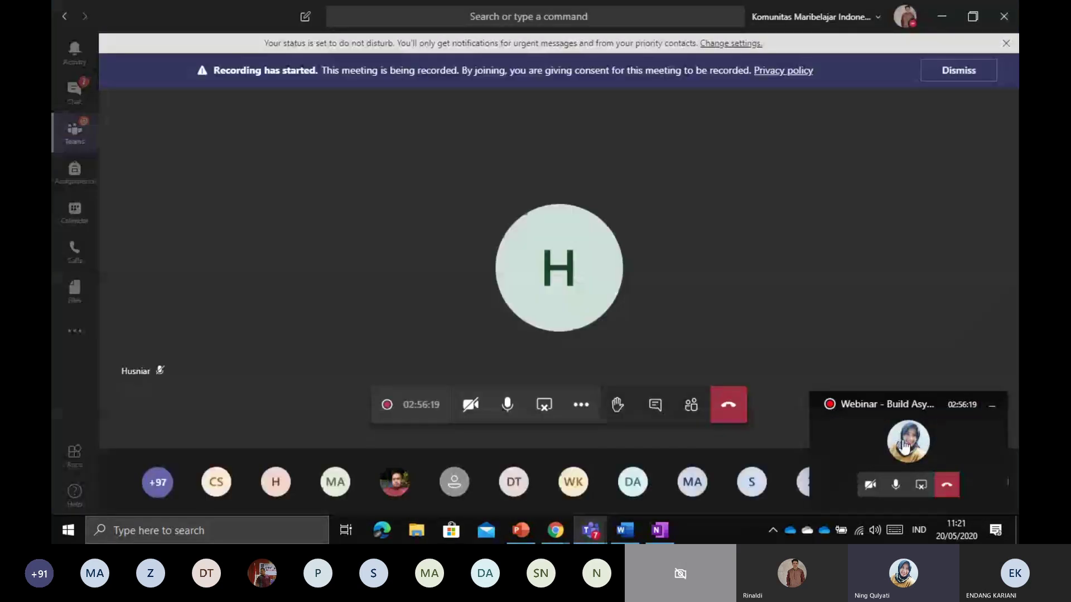
pyautogui.click(657, 410)
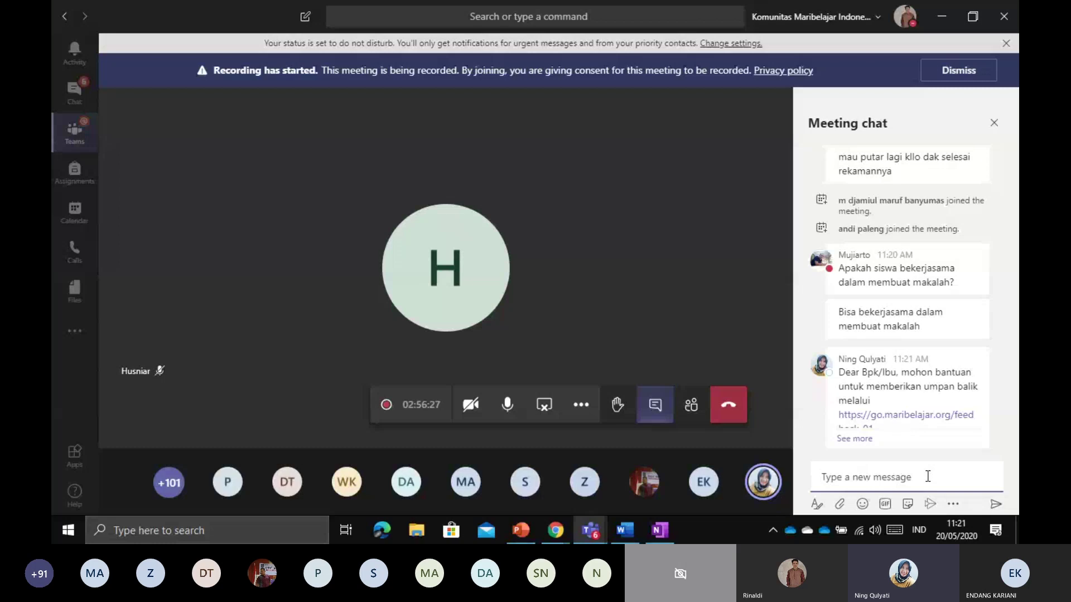
# Expand the chat message and select the entire feedback URL
pyautogui.click(843, 439)
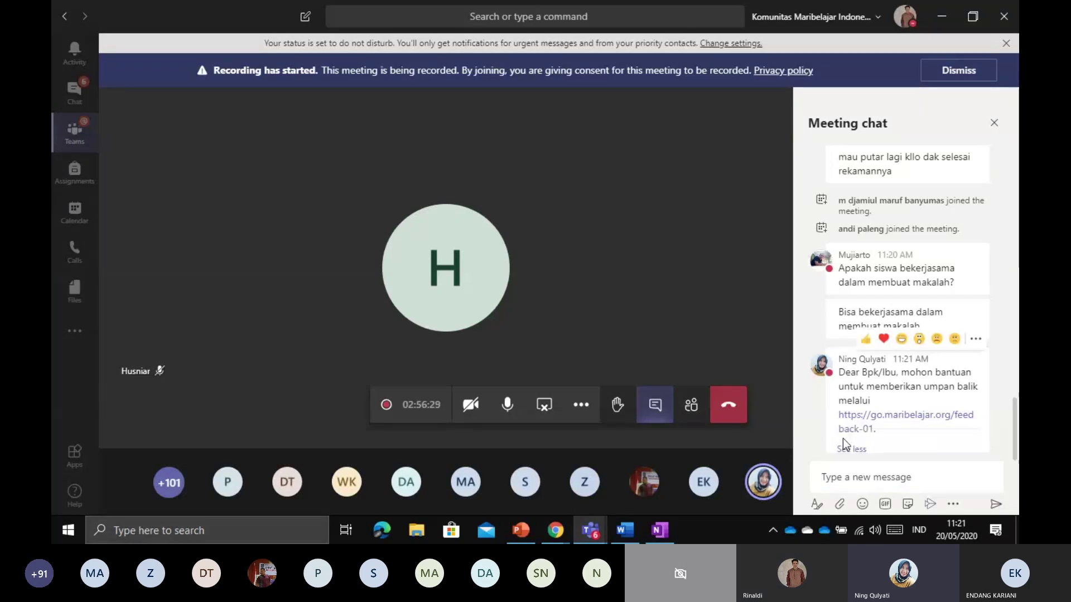
pyautogui.click(914, 480)
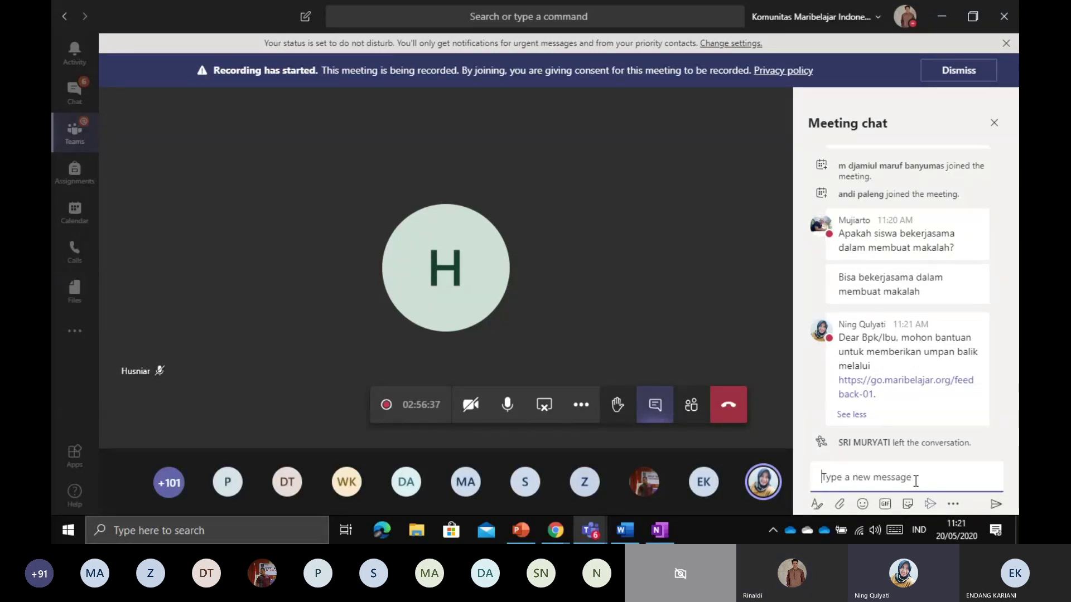
pyautogui.moveTo(892, 397); pyautogui.dragTo(836, 394)
pyautogui.click(917, 419)
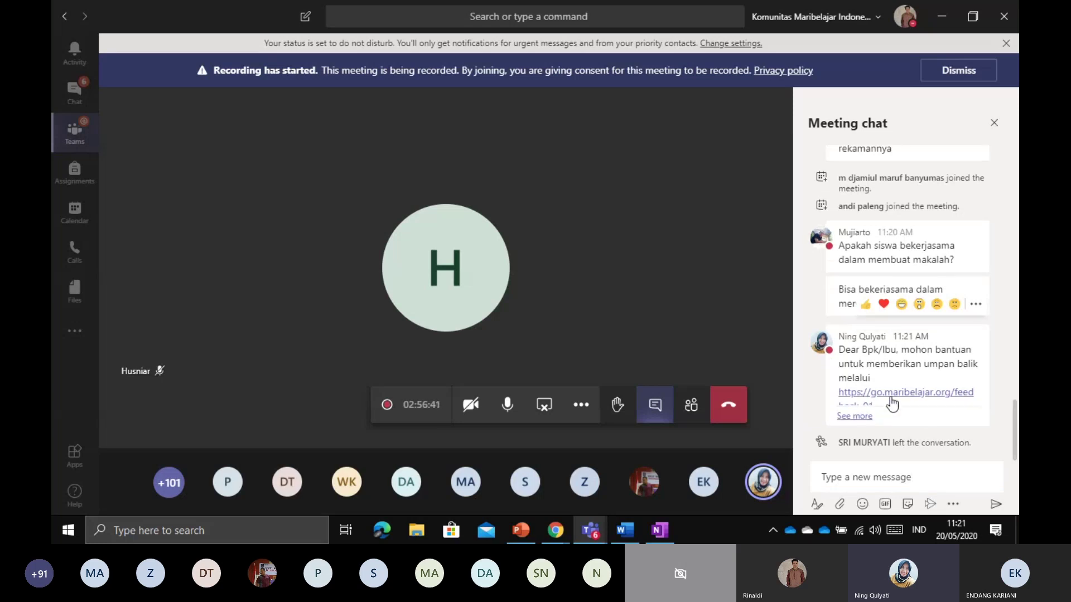
pyautogui.moveTo(881, 398); pyautogui.dragTo(837, 385)
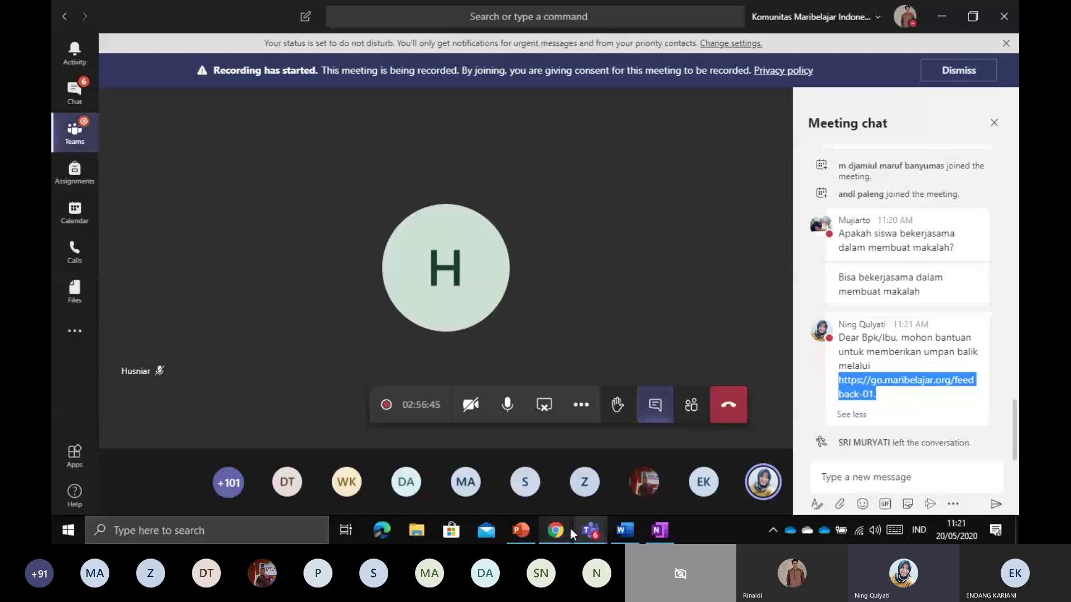
# Return to the notebook and add a new page to the Collaboration Space
pyautogui.moveTo(570, 528)
pyautogui.click(590, 484)
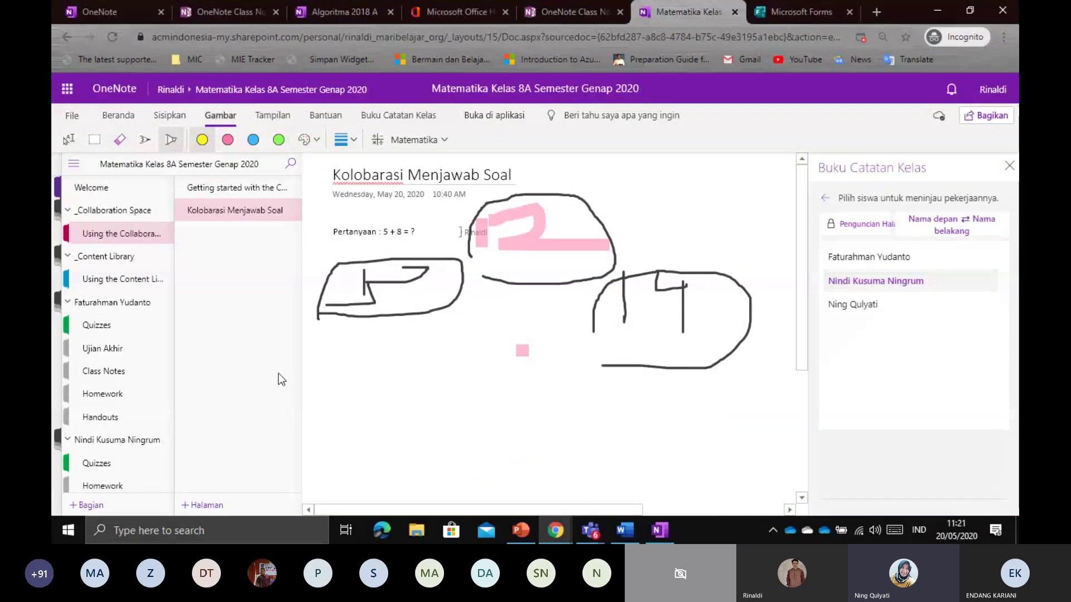
pyautogui.click(241, 503)
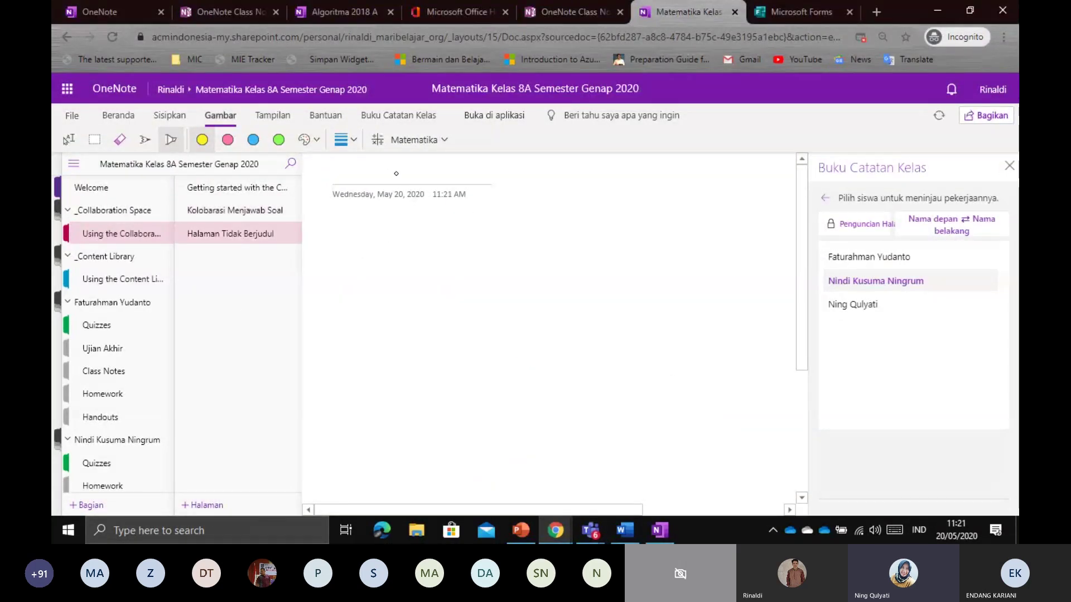
pyautogui.click(68, 138)
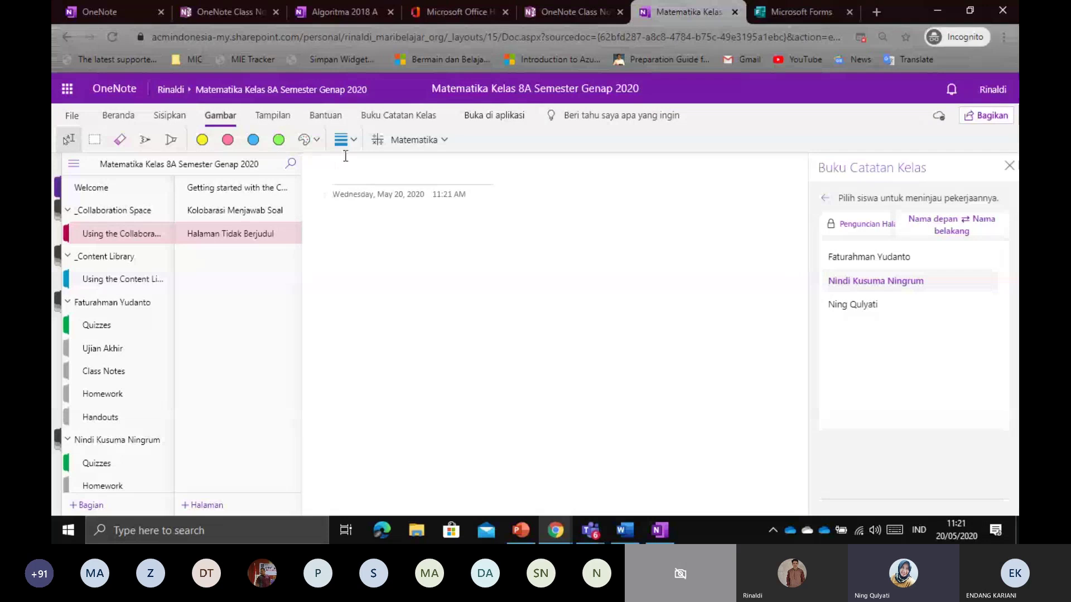
pyautogui.press('BackSpace')
pyautogui.press('BackSpace')
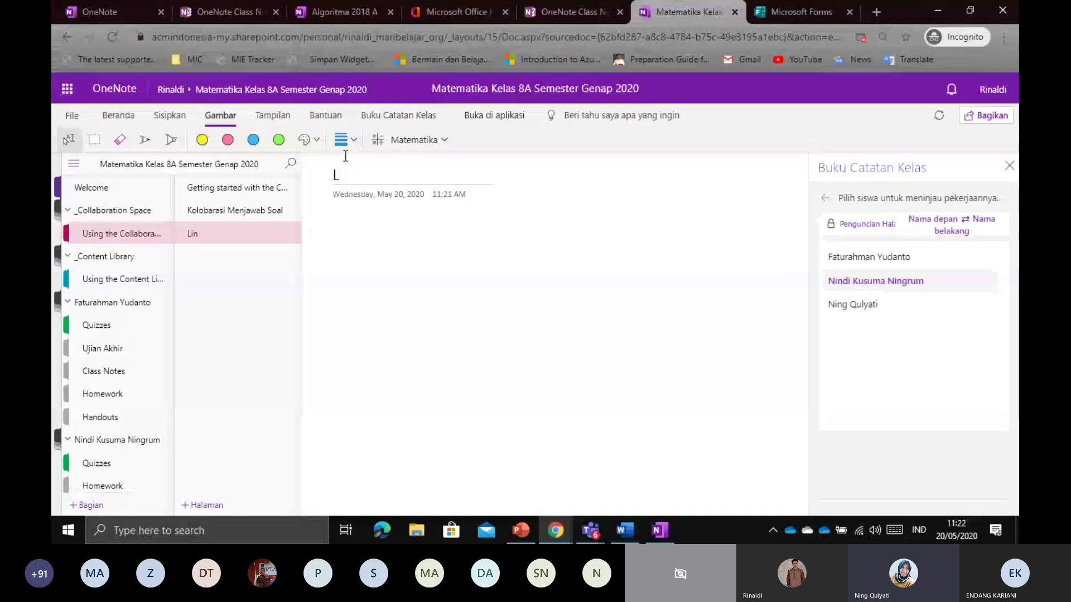
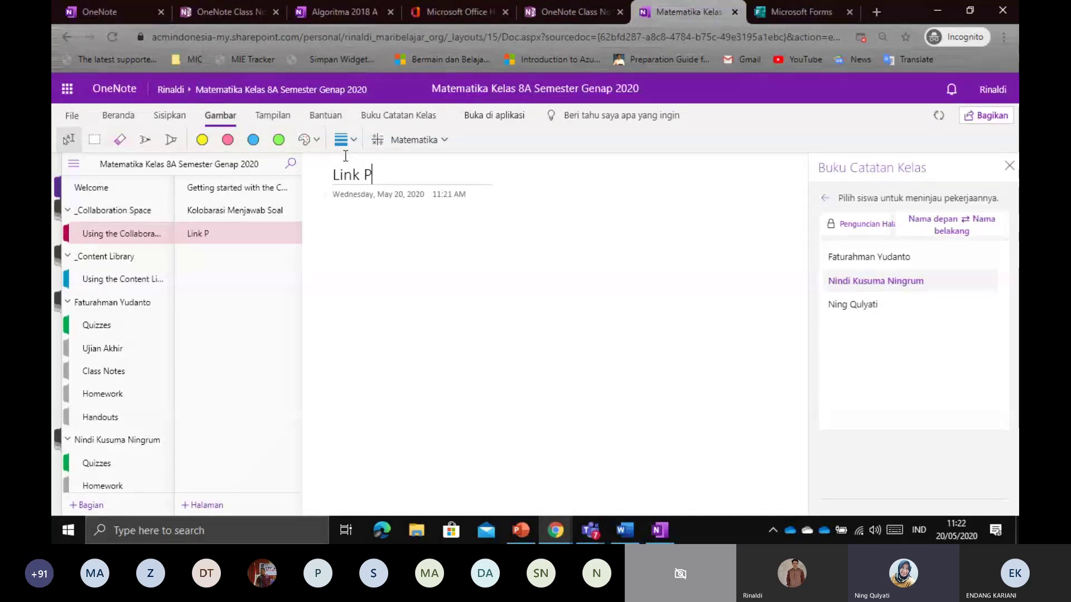
pyautogui.press('BackSpace')
pyautogui.press('BackSpace')
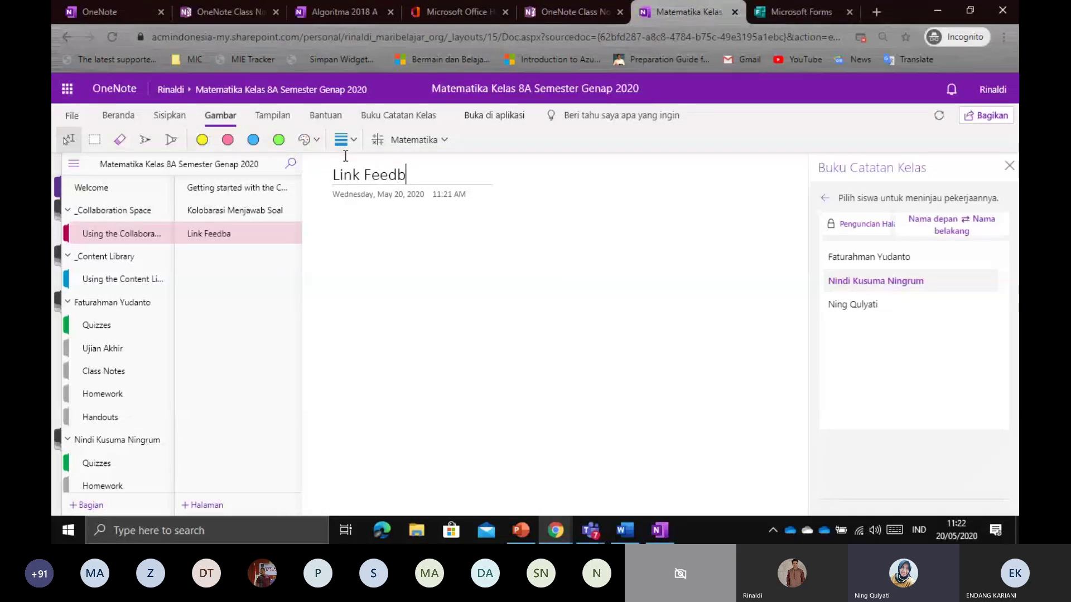
pyautogui.press('BackSpace')
pyautogui.press('Return')
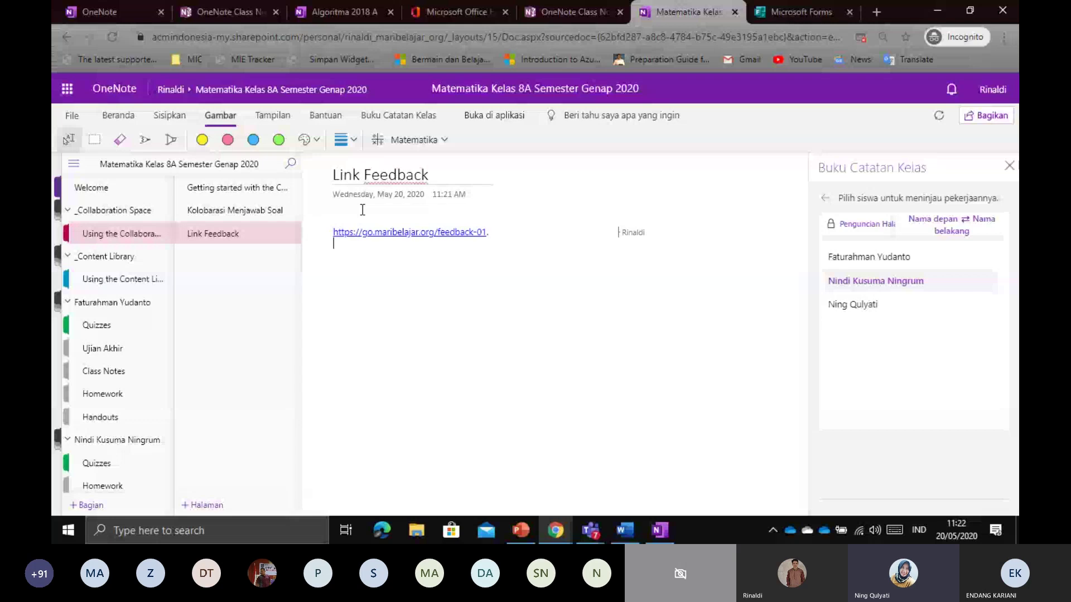
# Make the pasted link 36 pt, close the Class Notebook panel and test the link
pyautogui.moveTo(333, 232); pyautogui.dragTo(491, 232)
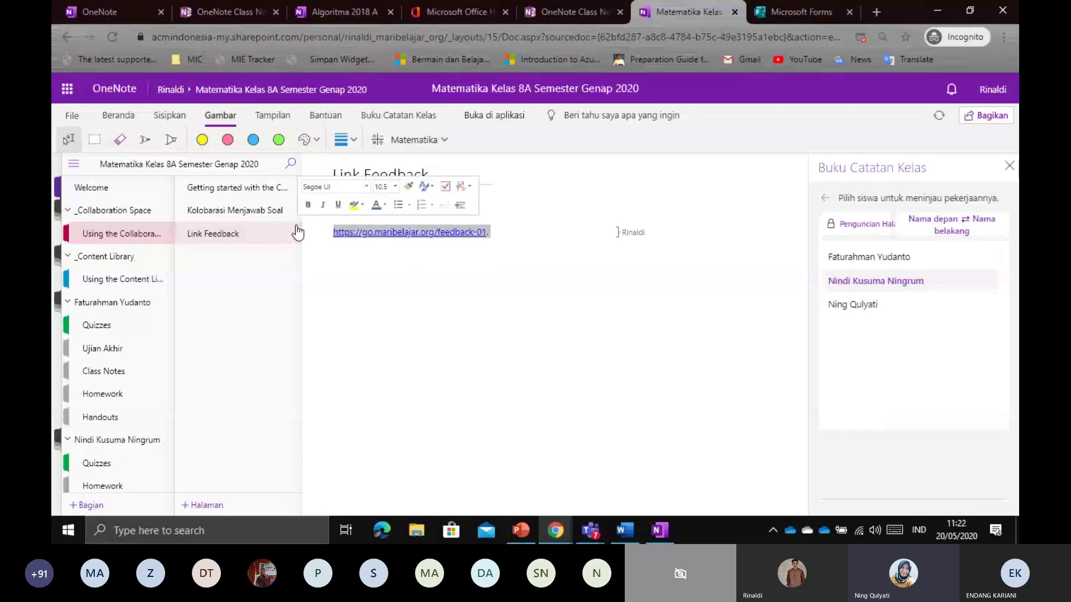
pyautogui.click(118, 115)
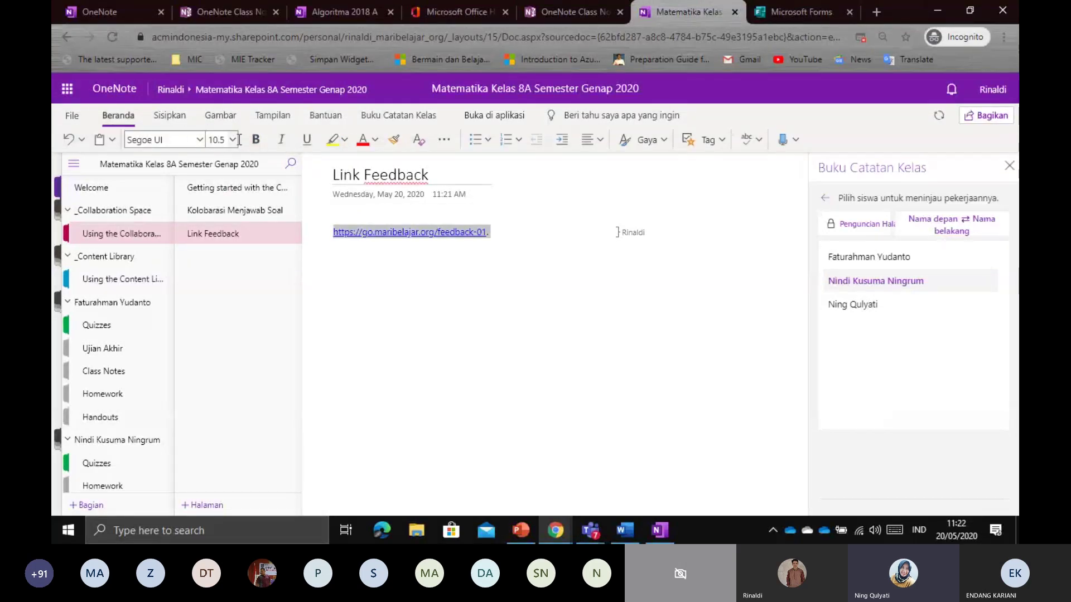
pyautogui.click(233, 139)
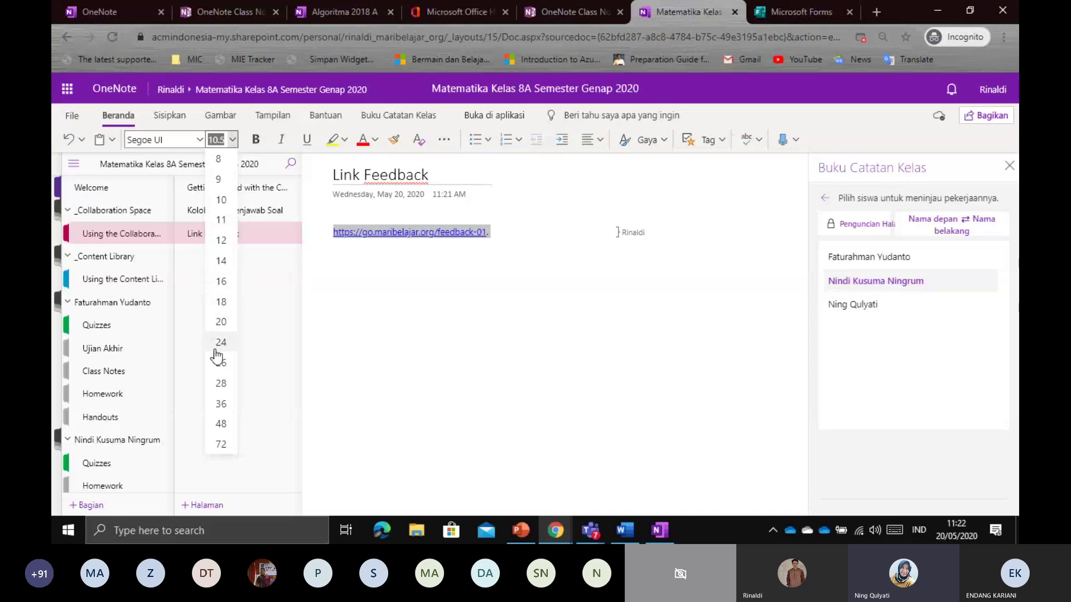
pyautogui.click(222, 404)
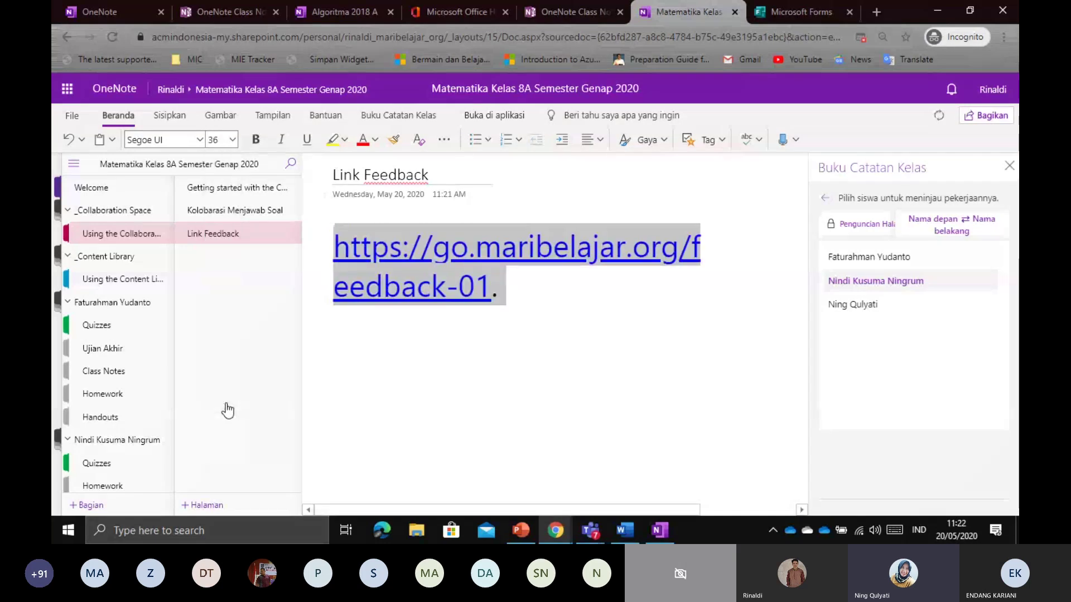
pyautogui.click(1009, 167)
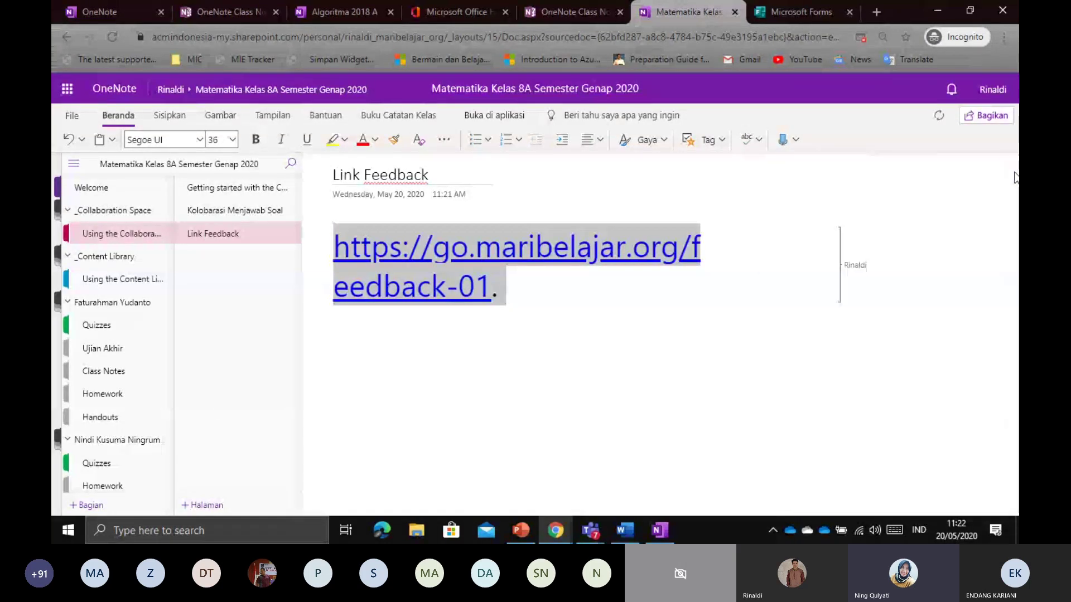
pyautogui.click(340, 288)
pyautogui.click(748, 12)
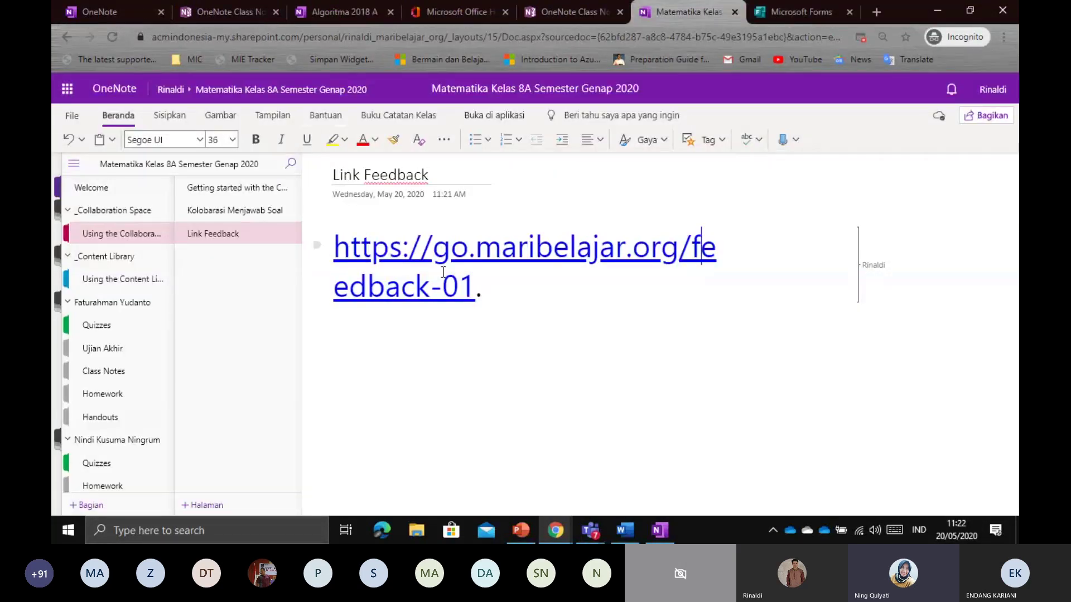
# Shrink the link to 26 pt, delete its trailing period and set zoom to 110%
pyautogui.moveTo(489, 290); pyautogui.dragTo(229, 170)
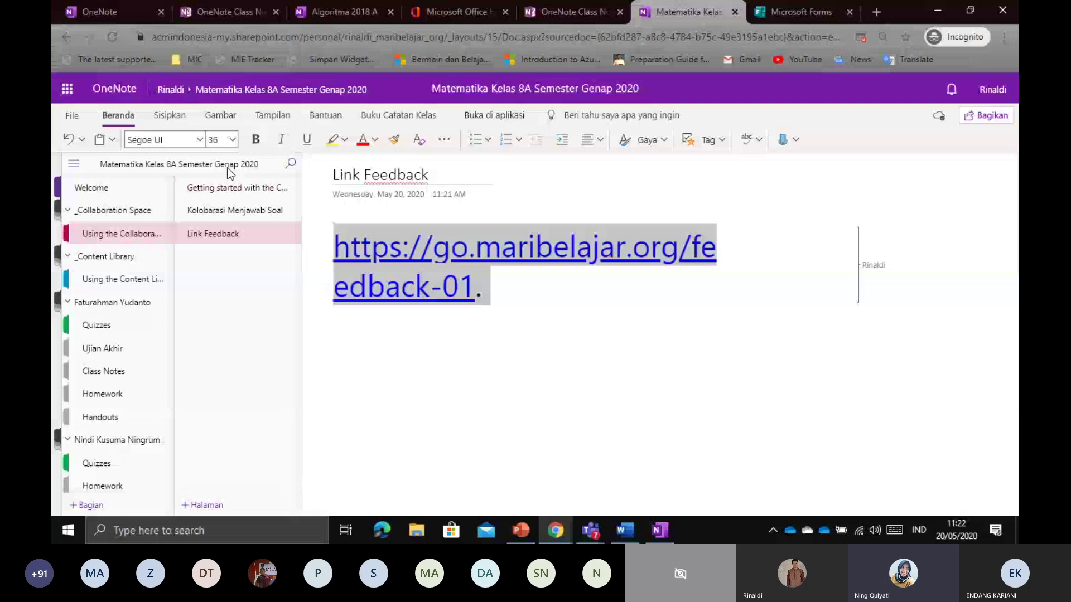
pyautogui.click(232, 140)
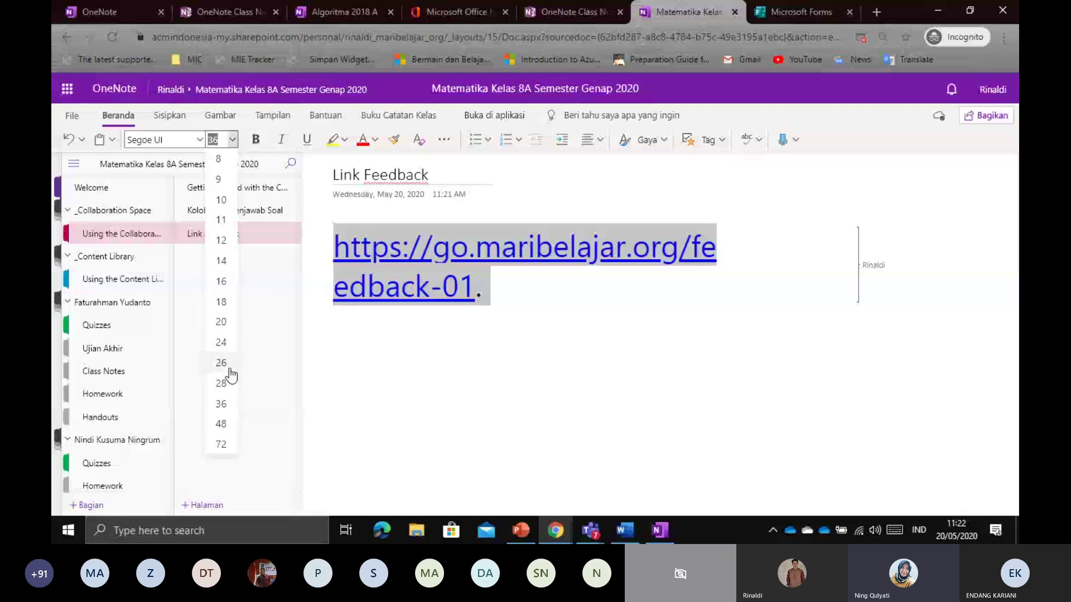
pyautogui.click(229, 363)
pyautogui.click(731, 243)
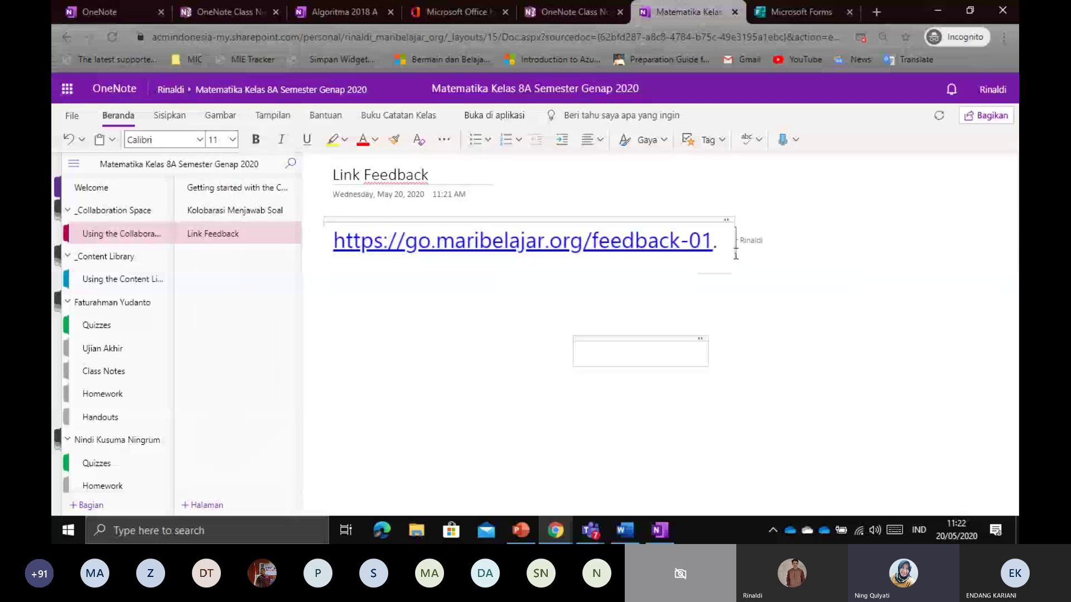
pyautogui.press('BackSpace')
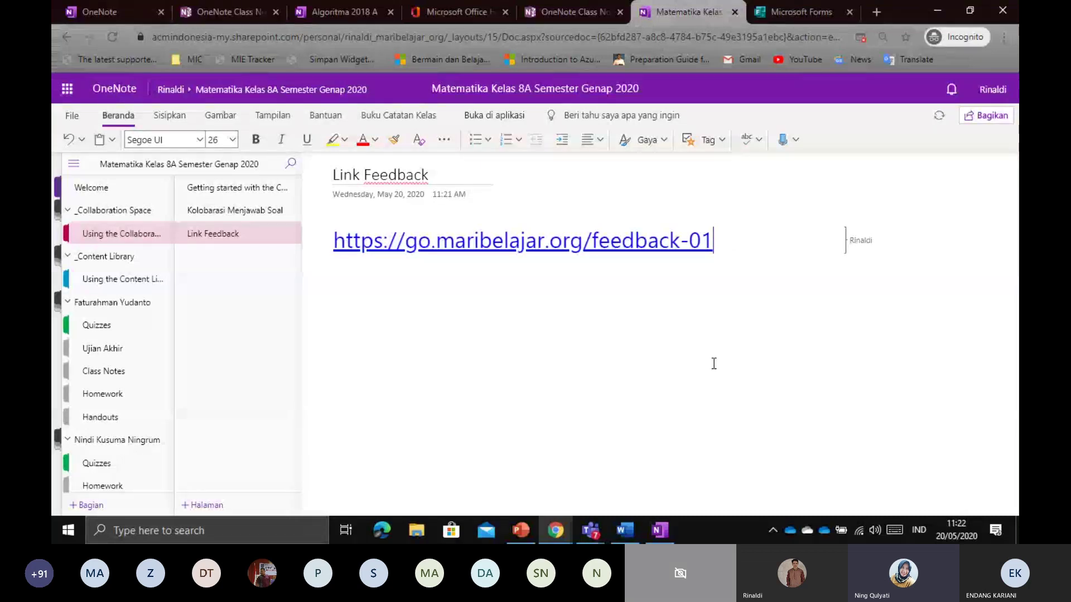
pyautogui.hotkey('ctrl', '+')
pyautogui.hotkey('ctrl', '+')
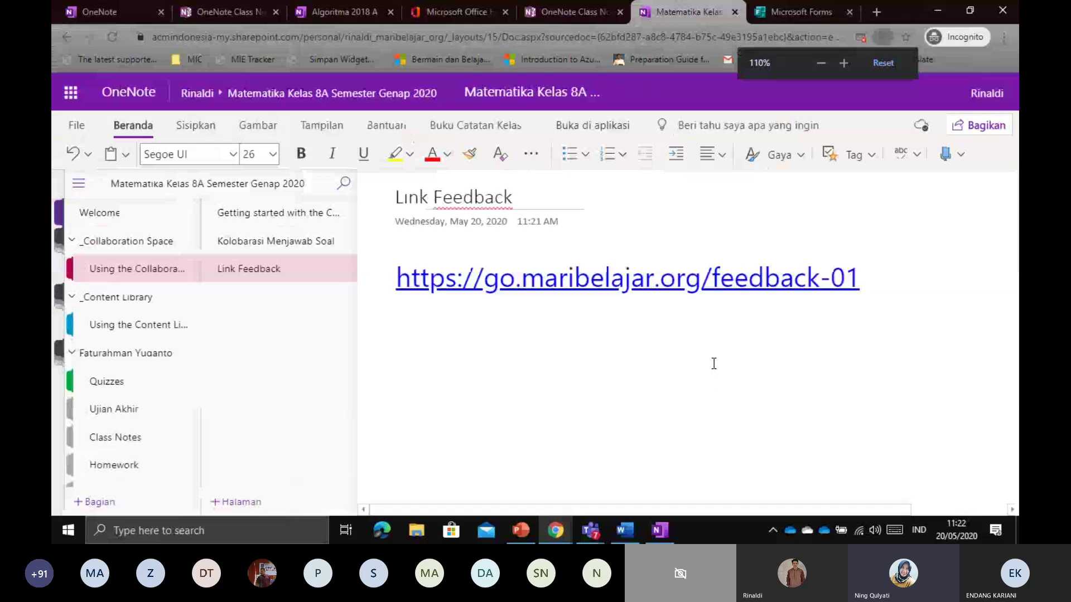
pyautogui.hotkey('ctrl', '+')
pyautogui.hotkey('ctrl', '-')
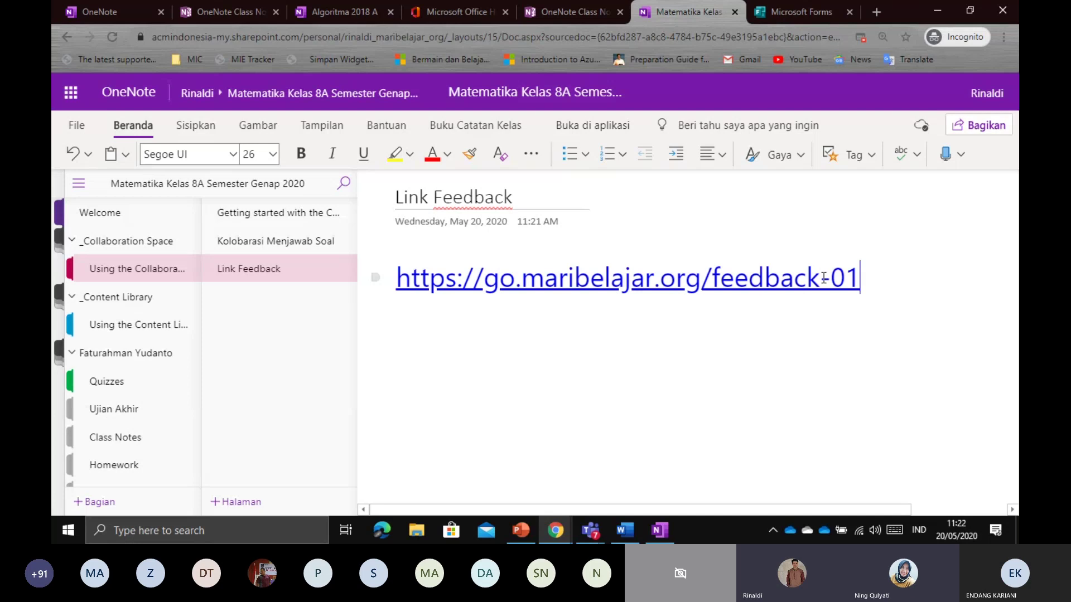
# On a new line below the feedback link, type the address start 'bit.ly/office365-', correcting typos
pyautogui.press('Return')
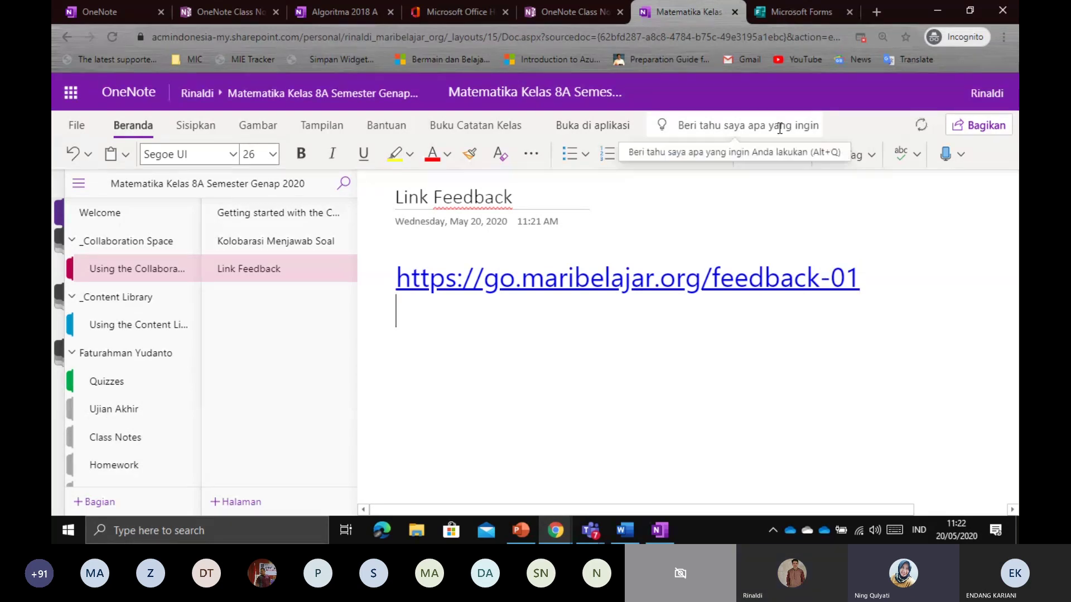
pyautogui.press('Return')
pyautogui.write('bi')
pyautogui.press('BackSpace')
pyautogui.press('BackSpace')
pyautogui.write('bit.ly')
pyautogui.press('BackSpace')
pyautogui.press('BackSpace')
pyautogui.press('BackSpace')
pyautogui.press('BackSpace')
pyautogui.press('BackSpace')
pyautogui.press('BackSpace')
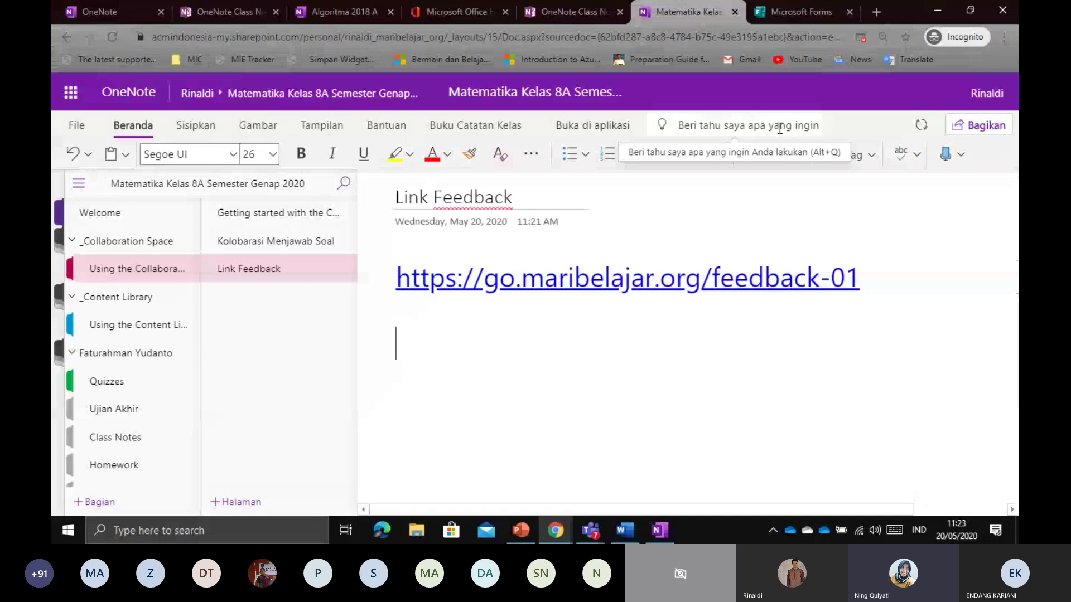
pyautogui.write('bit.l')
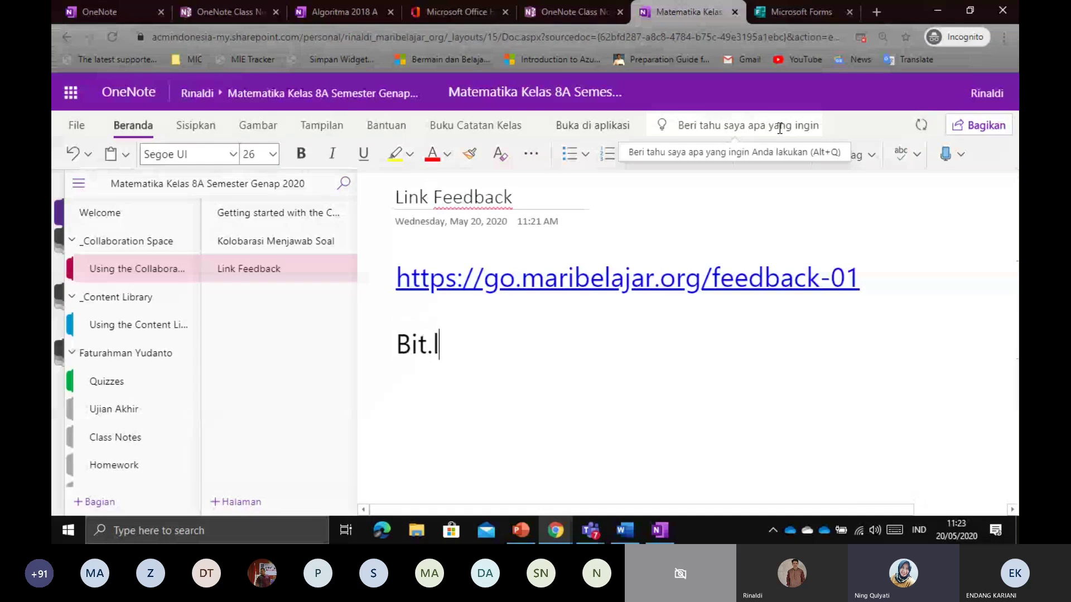
pyautogui.write('y/a')
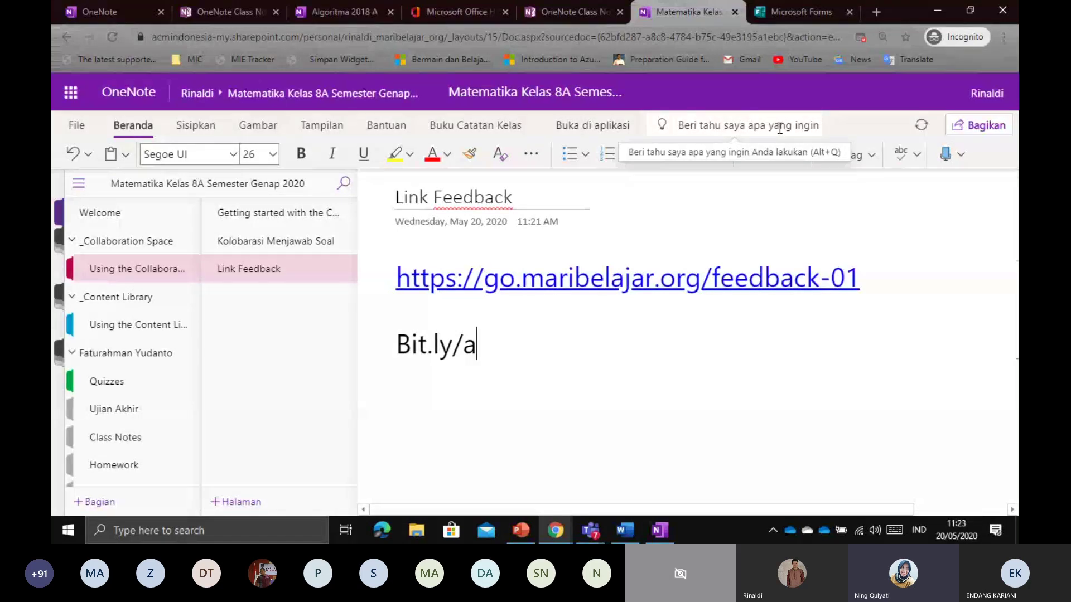
pyautogui.press('BackSpace')
pyautogui.write('o')
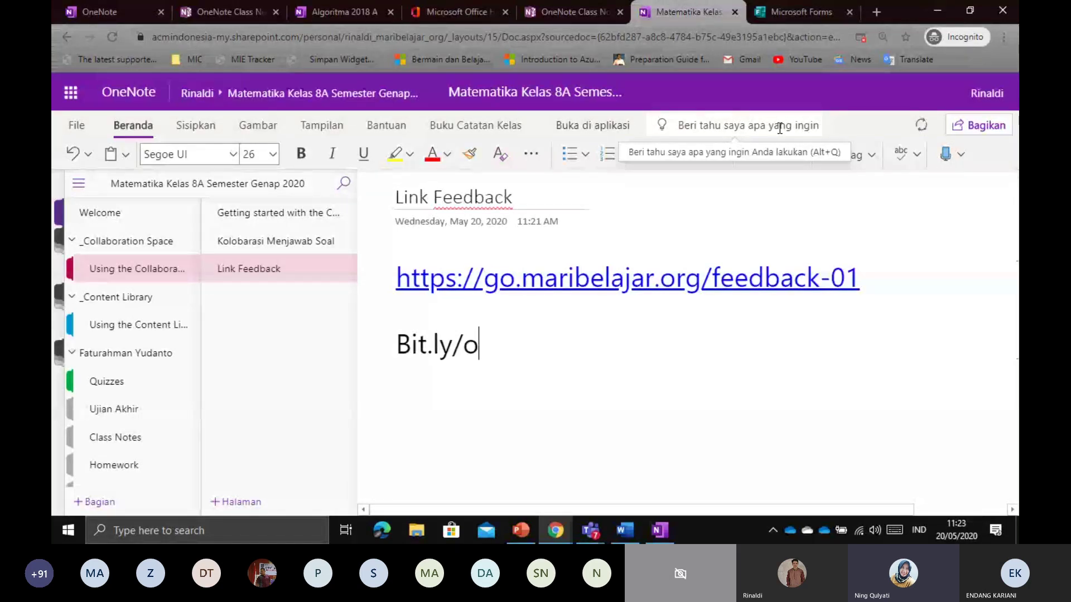
pyautogui.write('ffce')
pyautogui.press('BackSpace')
pyautogui.press('BackSpace')
pyautogui.write('i')
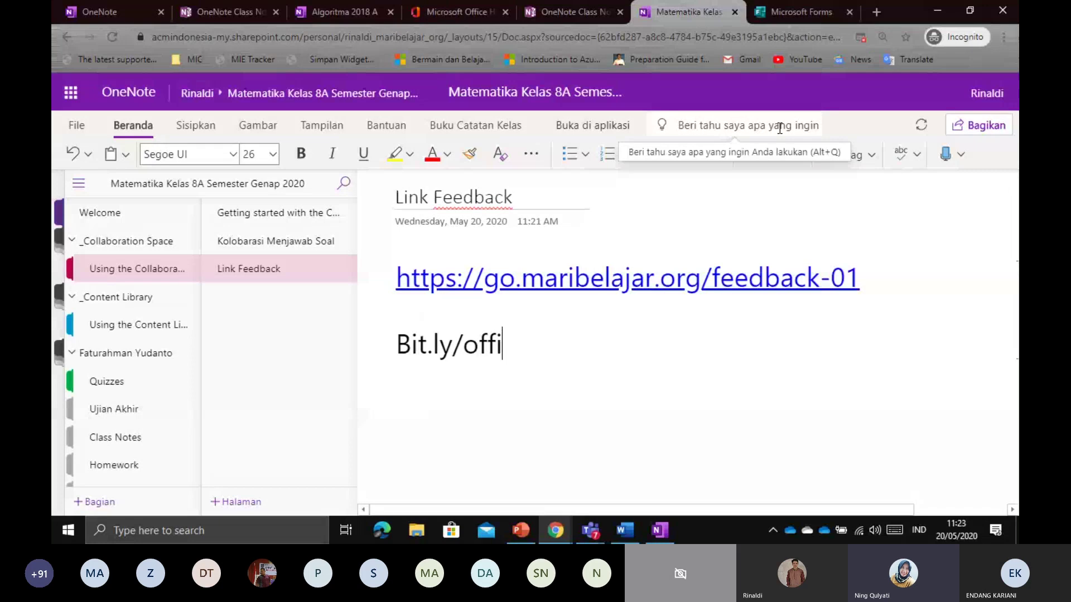
pyautogui.write('ce')
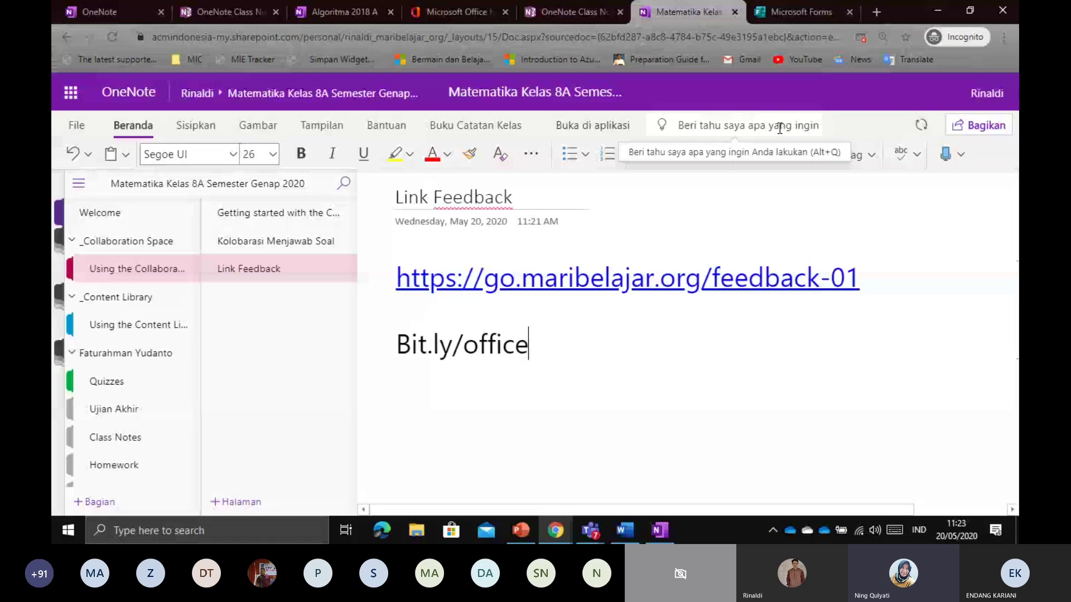
pyautogui.write('365-')
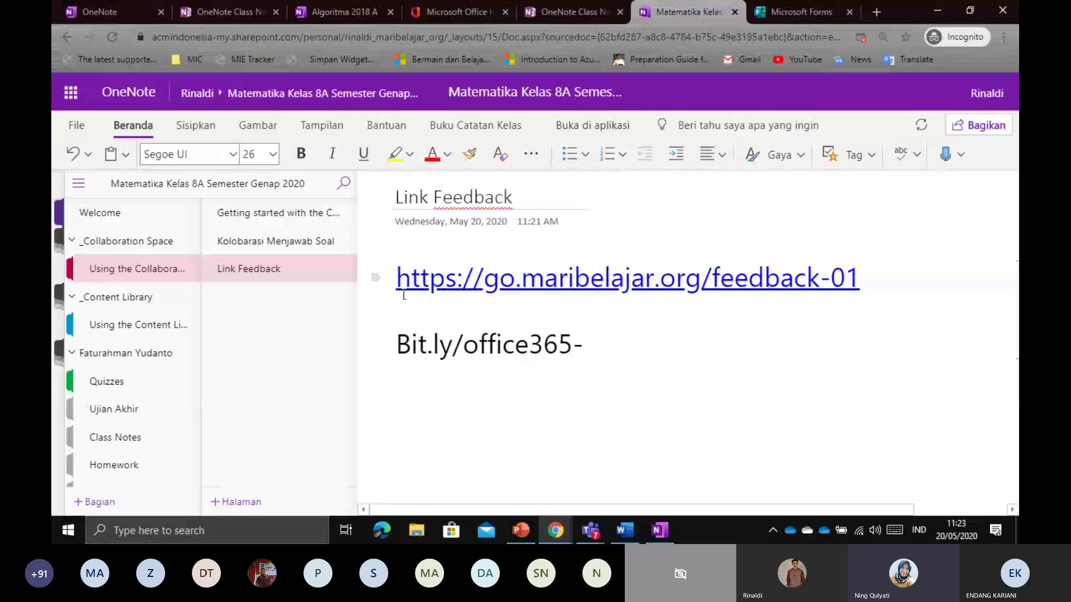
# Lowercase the capital B and finish the address as bit.ly/office365-for-education
pyautogui.click(411, 344)
pyautogui.press('BackSpace')
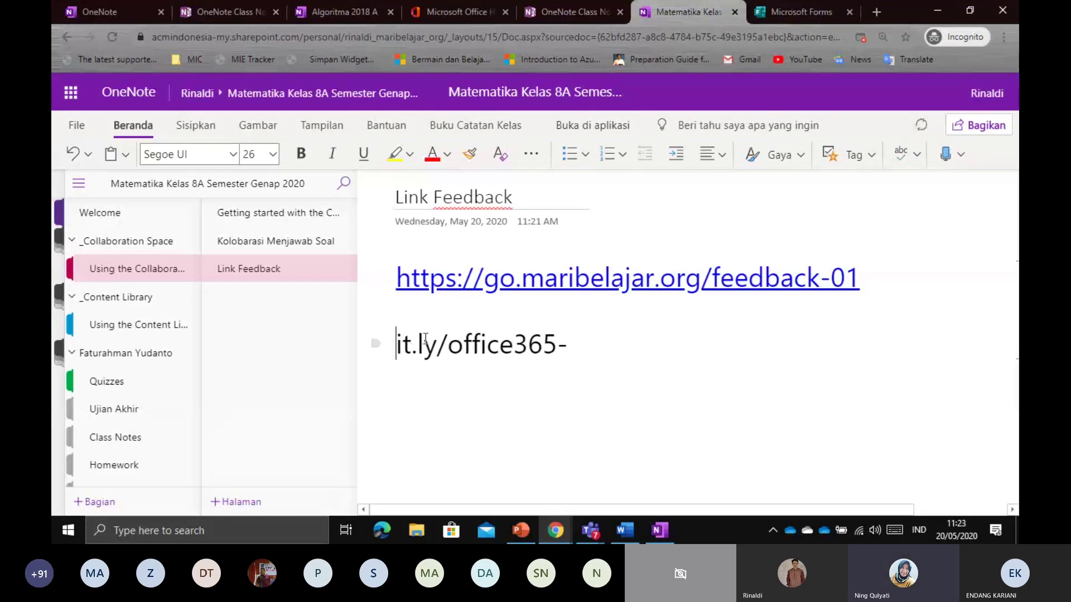
pyautogui.write('b')
pyautogui.click(681, 332)
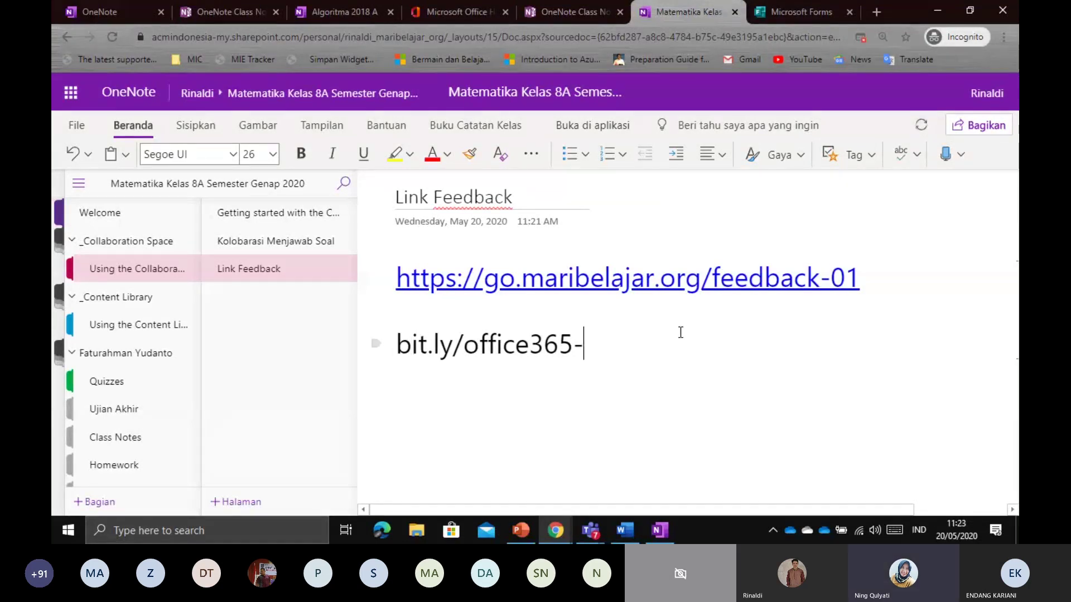
pyautogui.write('for-education')
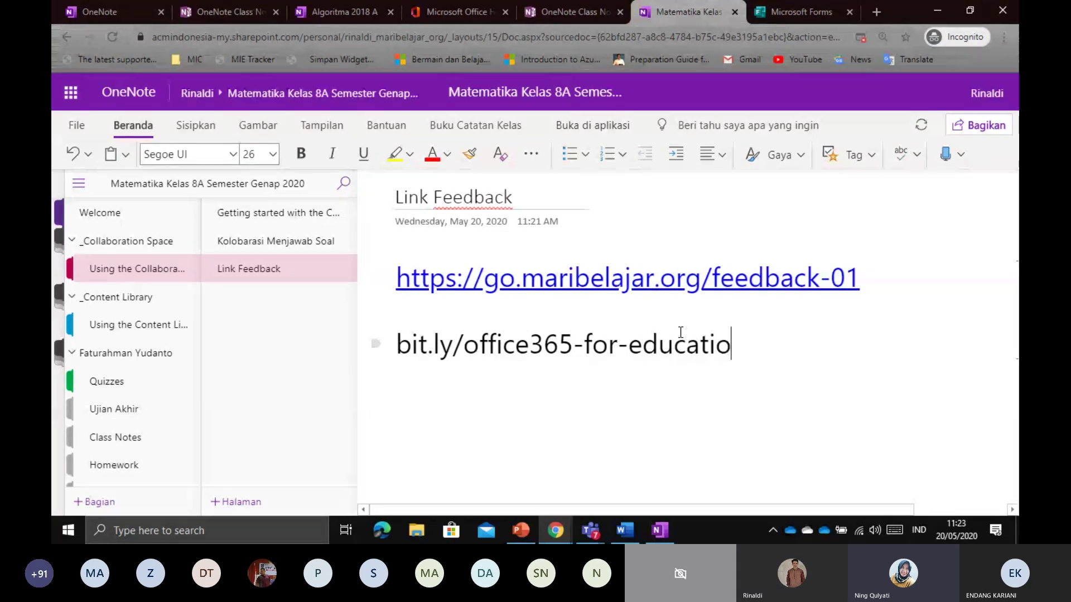
# Put the label 'untuk mendaftarkan sekolah di Office 365 =' in front of the bit.ly link
pyautogui.click(405, 341)
pyautogui.write('untuk mend')
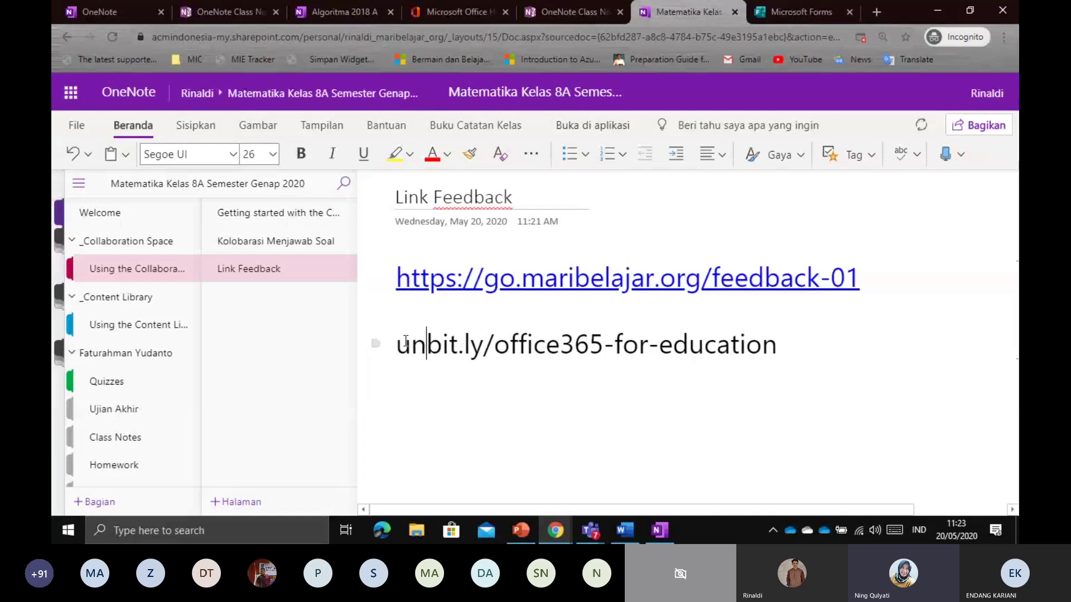
pyautogui.write('aftarka')
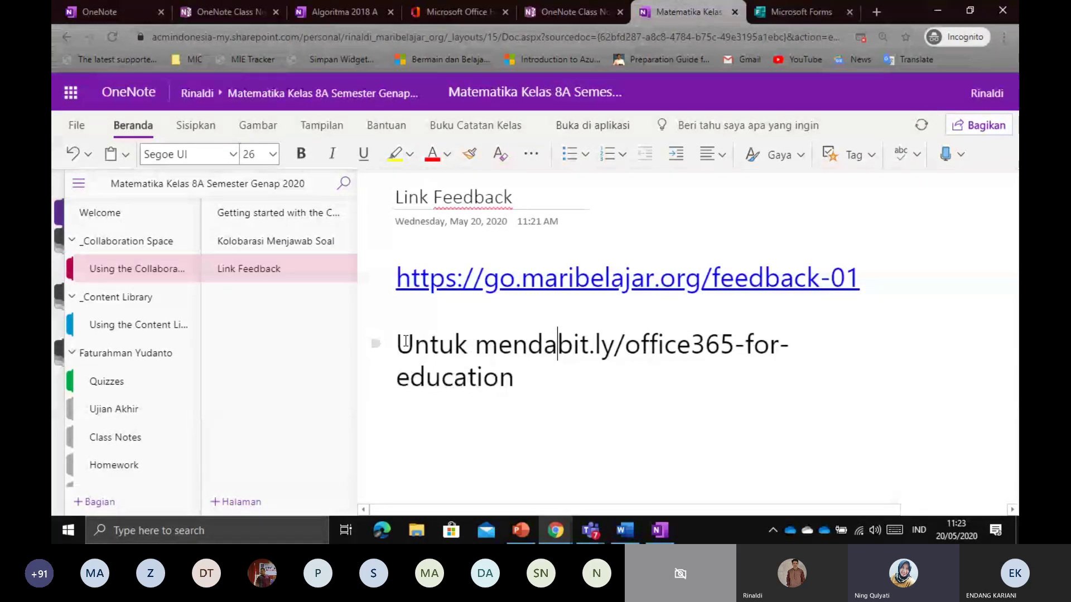
pyautogui.write('n sekolah di ')
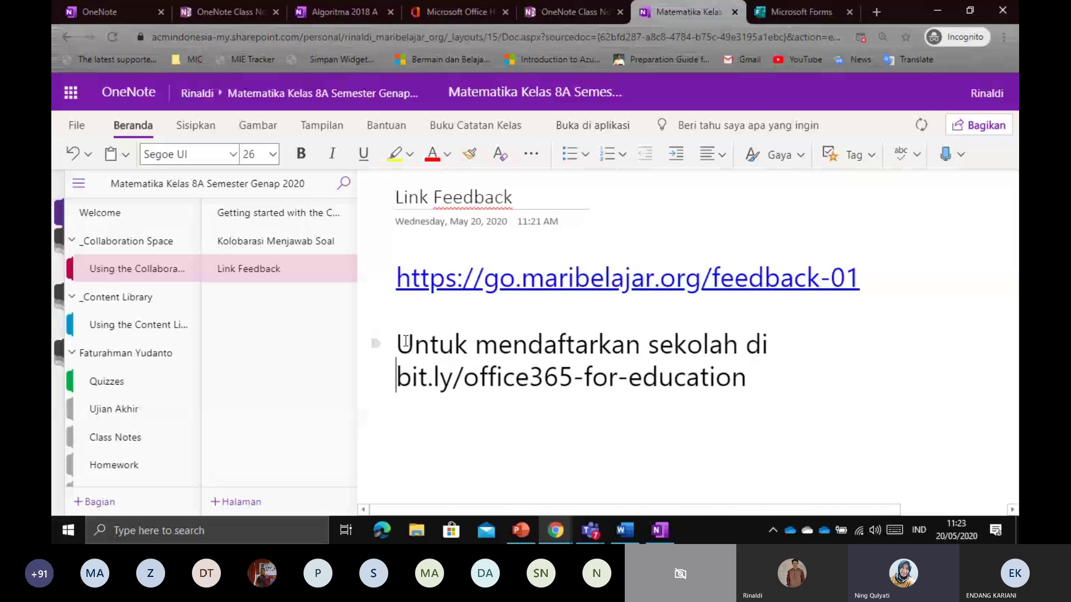
pyautogui.write('Offc')
pyautogui.press('BackSpace')
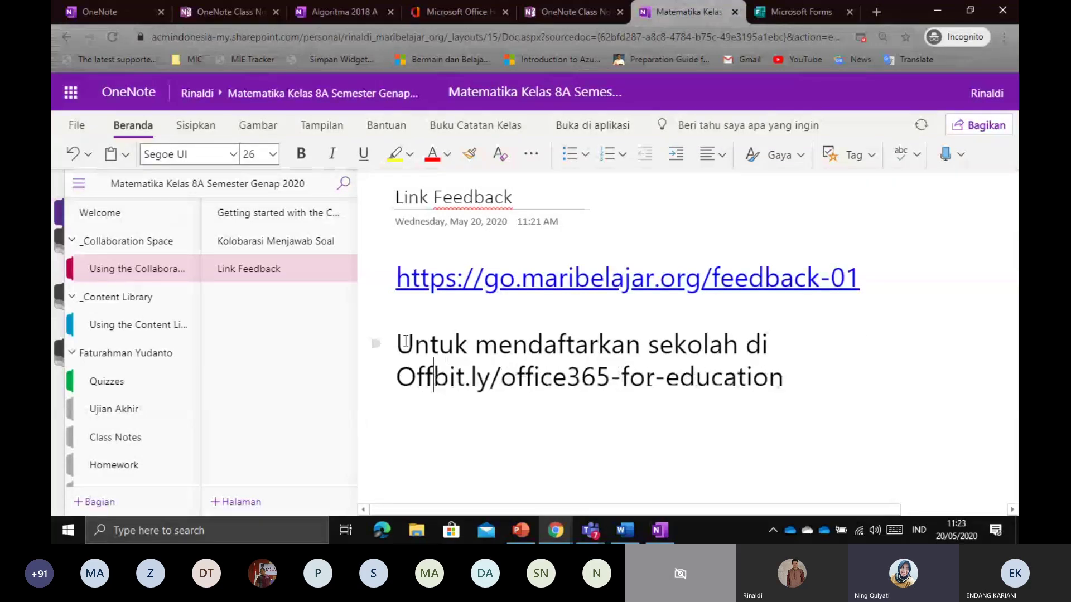
pyautogui.write('ice 365')
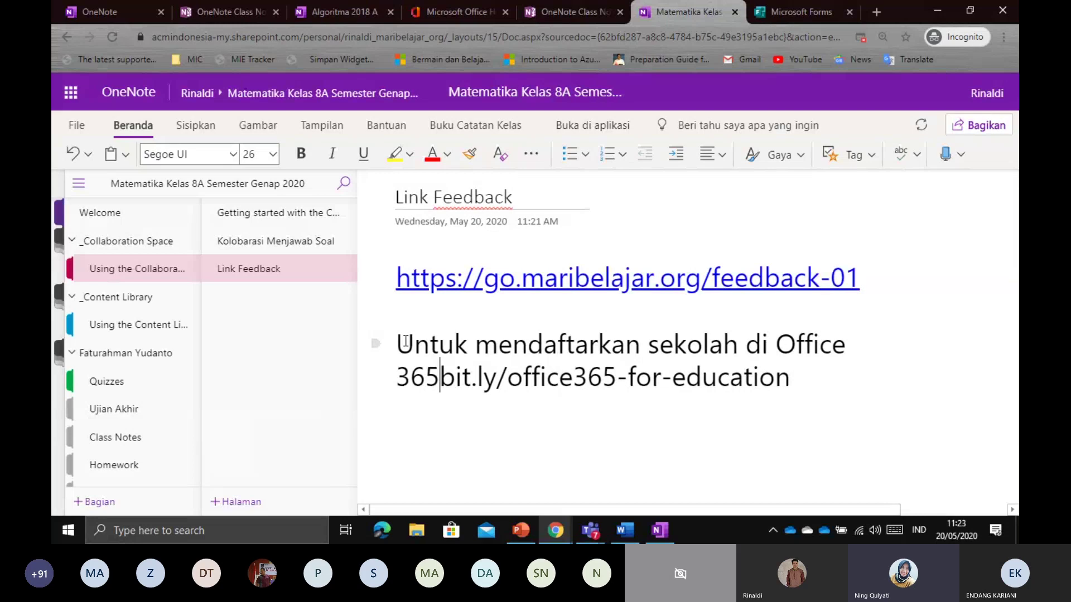
pyautogui.write(' =')
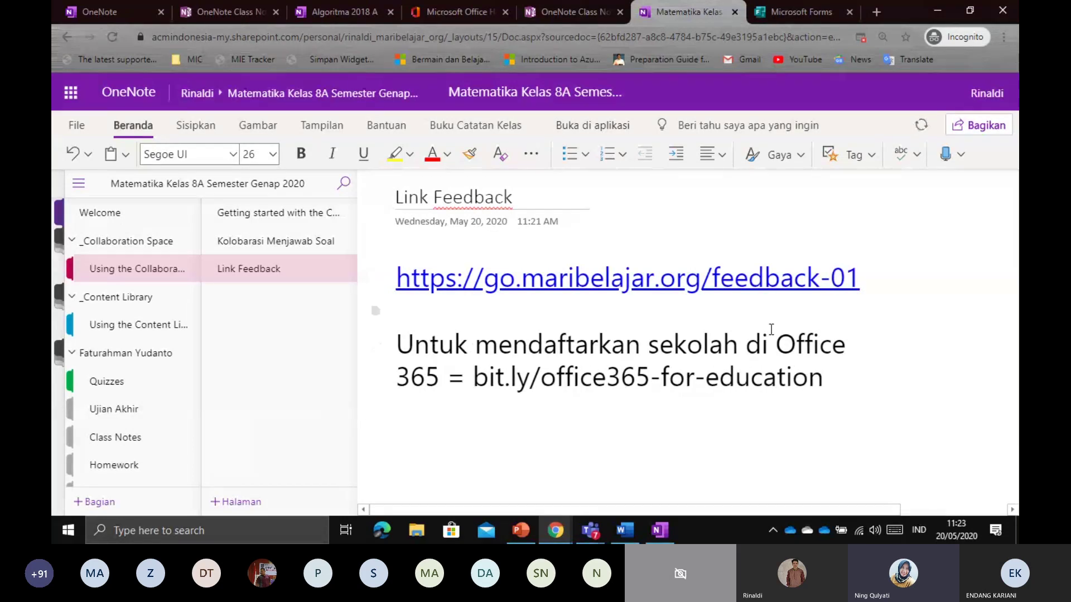
pyautogui.click(821, 379)
# Colour the whole bit.ly/office365-for-education address blue with Font Color
pyautogui.moveTo(472, 371); pyautogui.dragTo(606, 377)
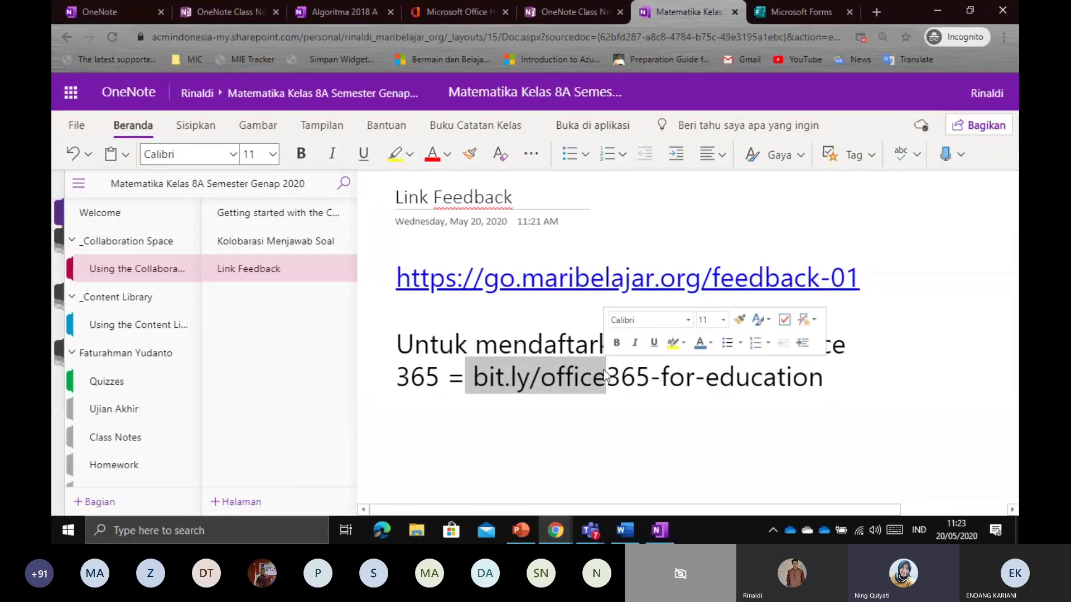
pyautogui.click(606, 376)
pyautogui.moveTo(474, 372); pyautogui.dragTo(828, 373)
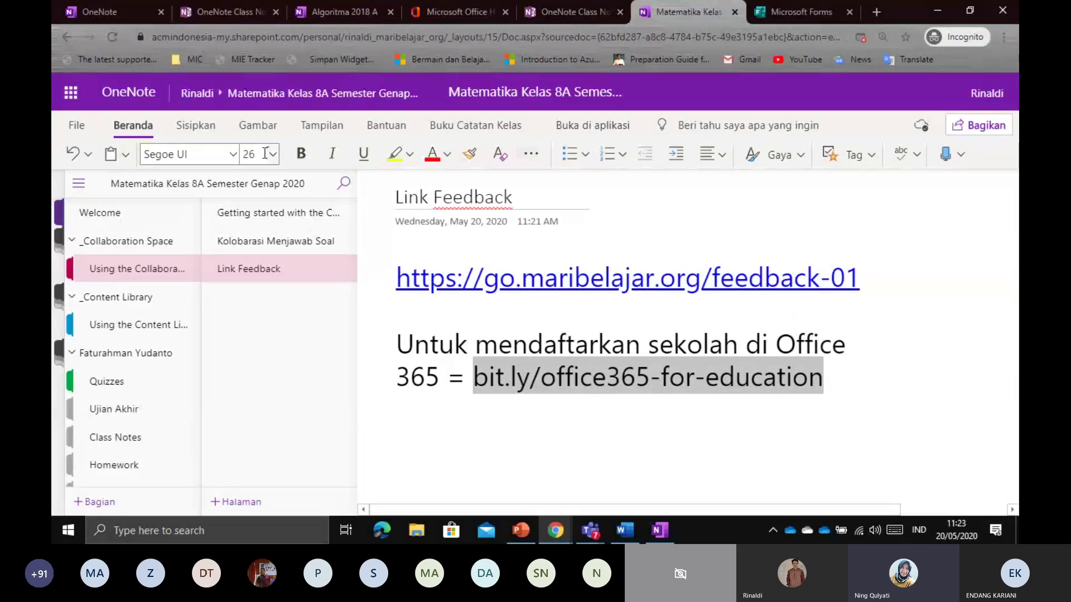
pyautogui.click(446, 154)
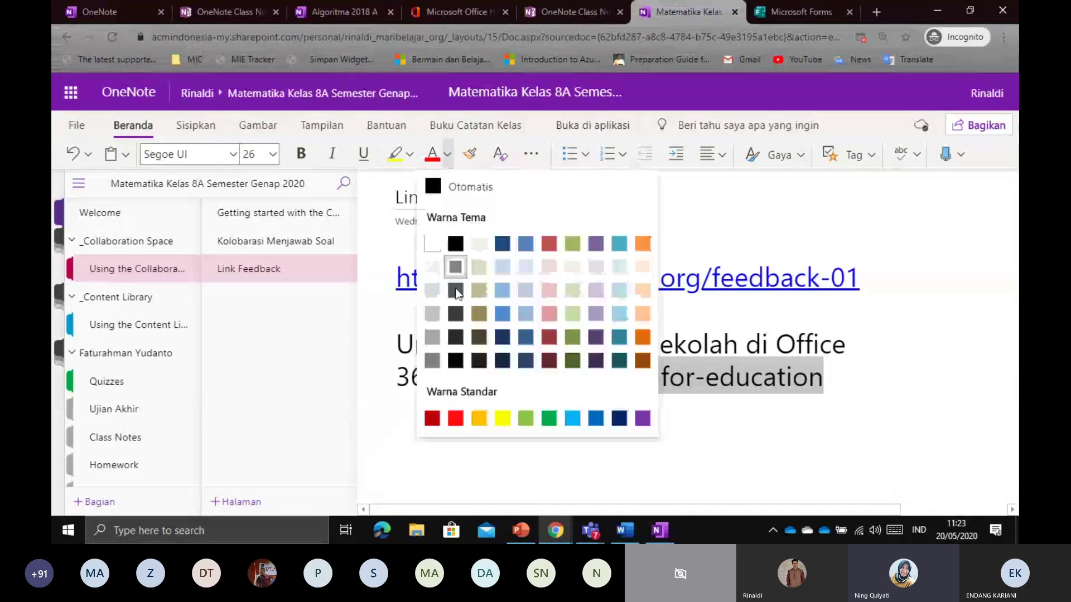
pyautogui.click(594, 418)
pyautogui.click(823, 391)
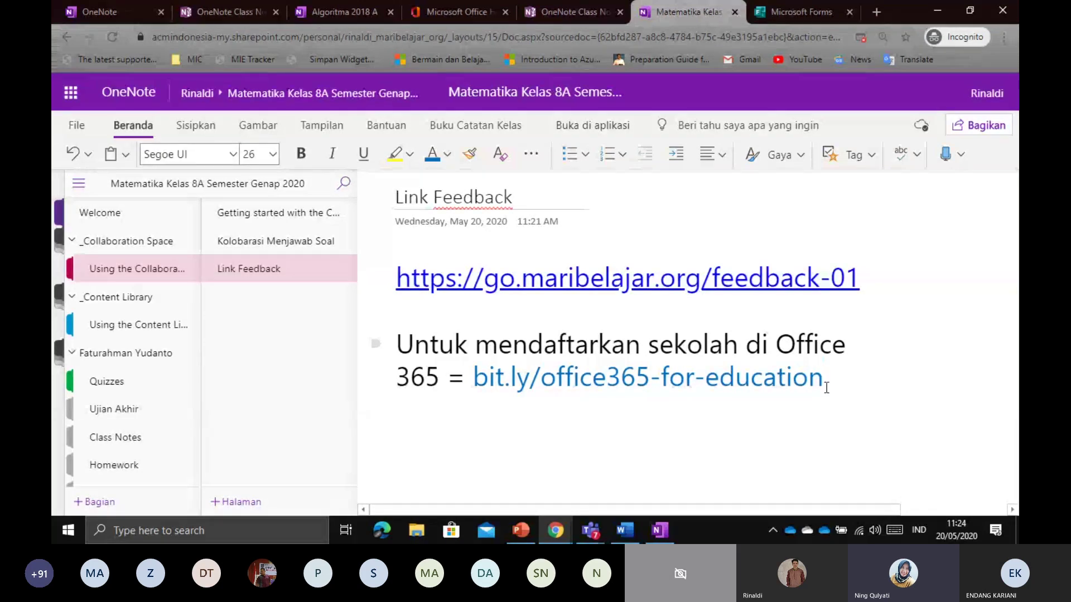
# Add an empty line below the address and bring up the open Teams windows
pyautogui.moveTo(603, 542)
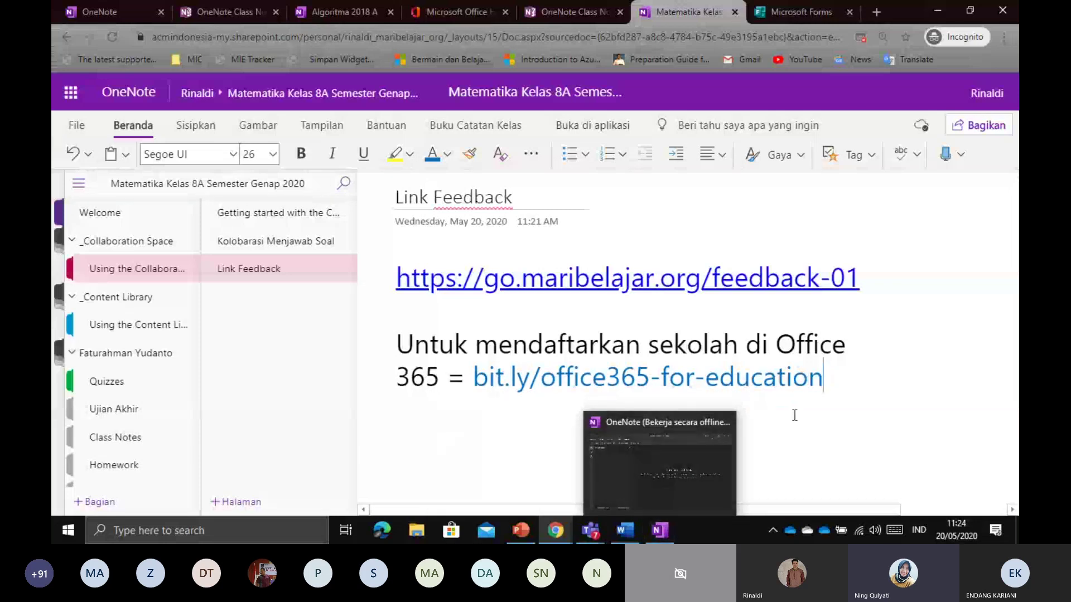
pyautogui.press('Return')
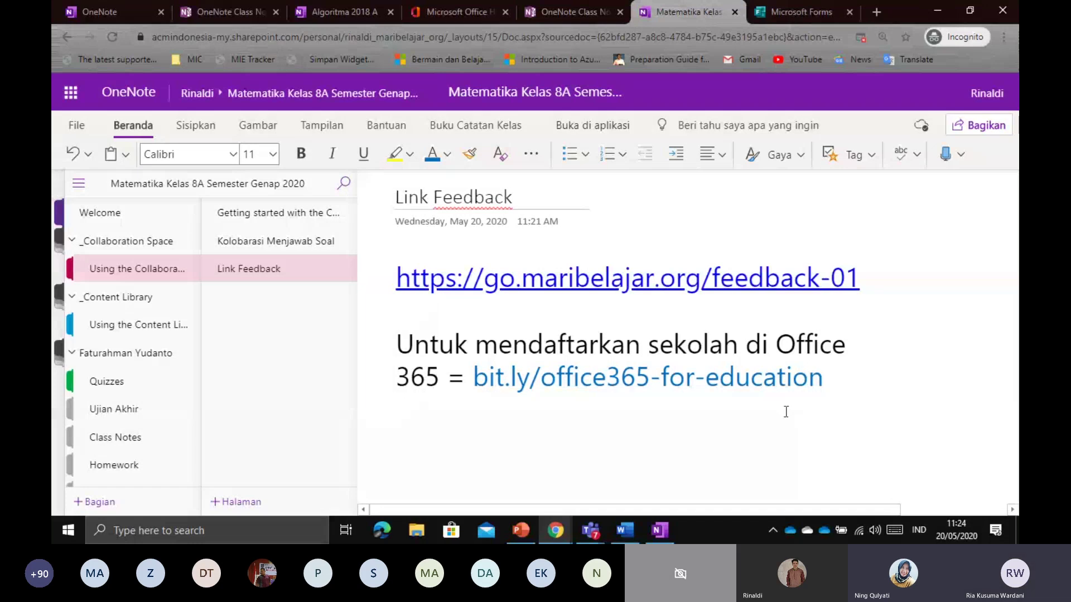
pyautogui.click(919, 379)
pyautogui.click(597, 529)
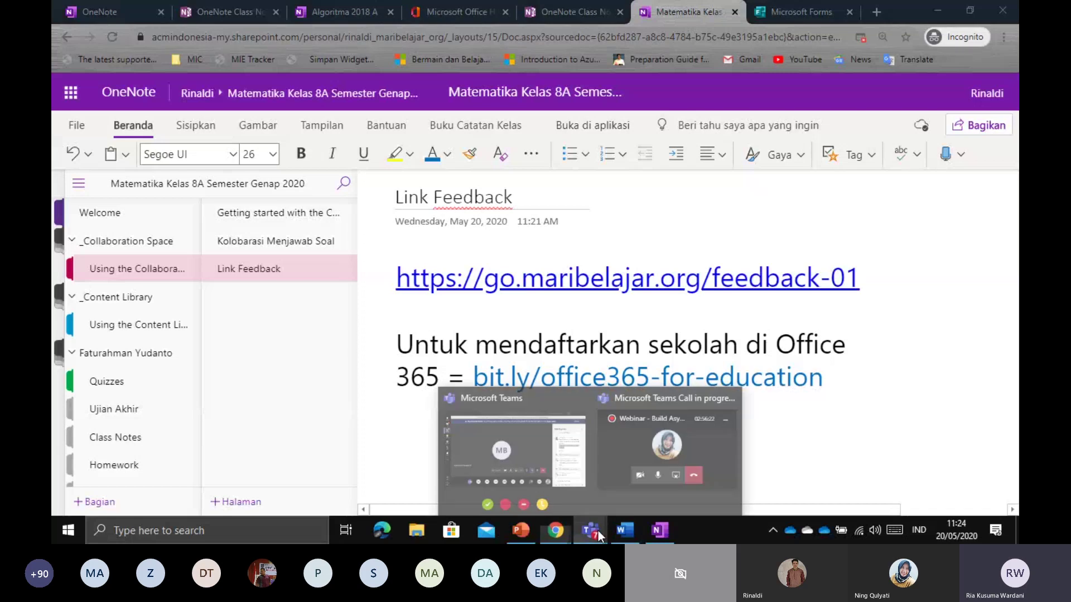
# In the Teams meeting, mute everyone from the participant list
pyautogui.click(609, 486)
pyautogui.click(692, 405)
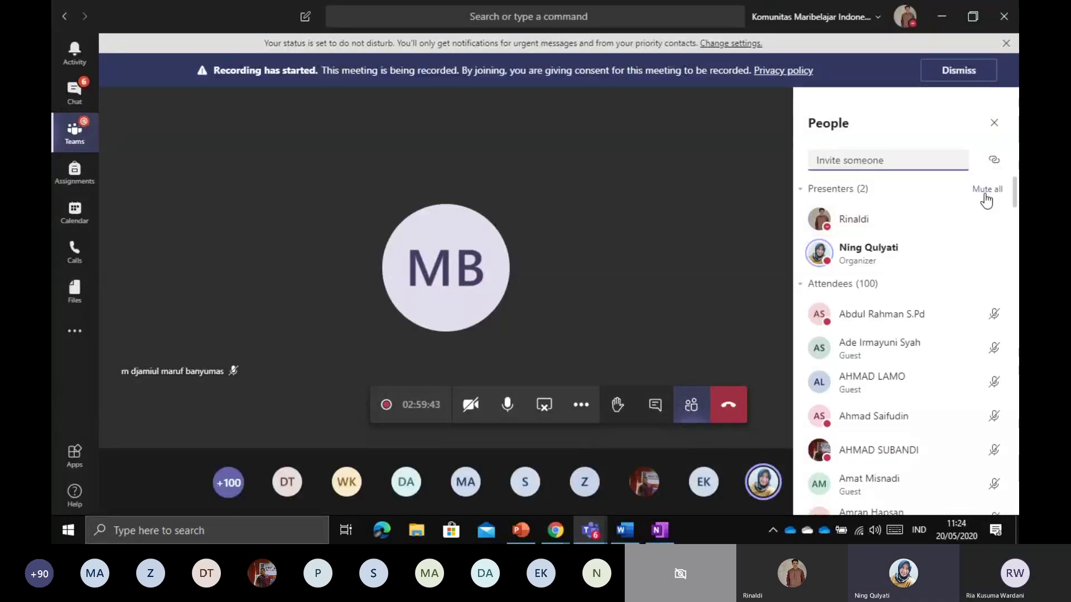
pyautogui.click(986, 193)
pyautogui.click(647, 288)
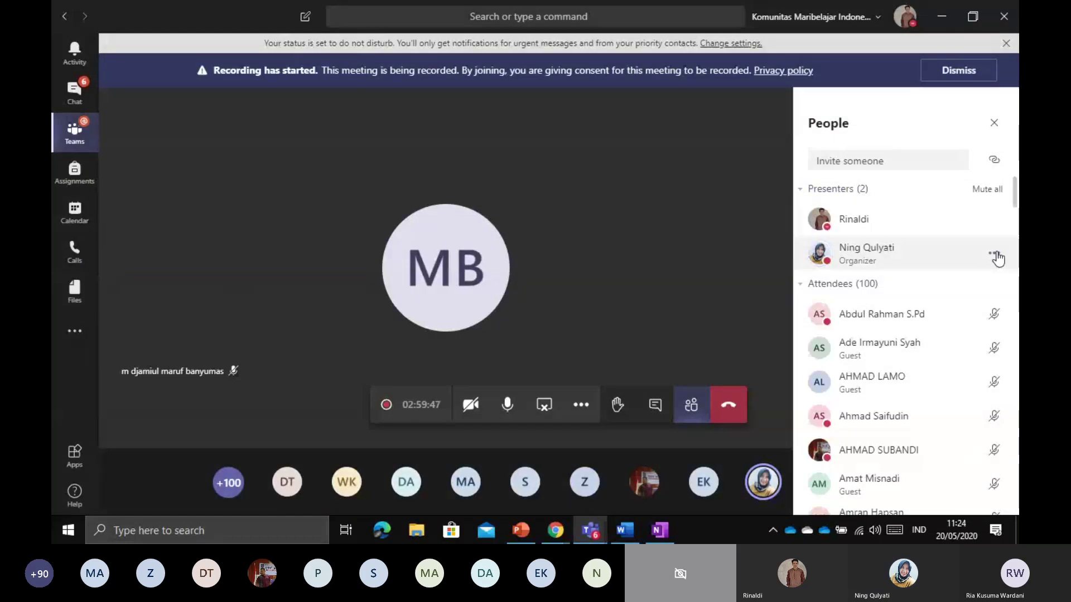
# Open and close the organizer's participant options without changing anything
pyautogui.click(981, 253)
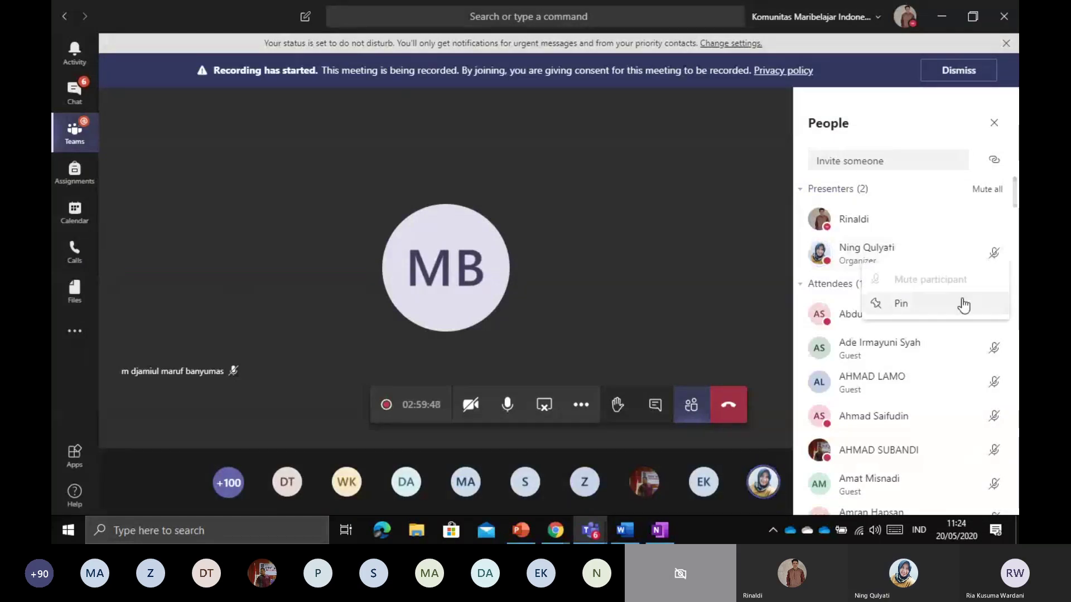
pyautogui.click(693, 319)
pyautogui.click(973, 288)
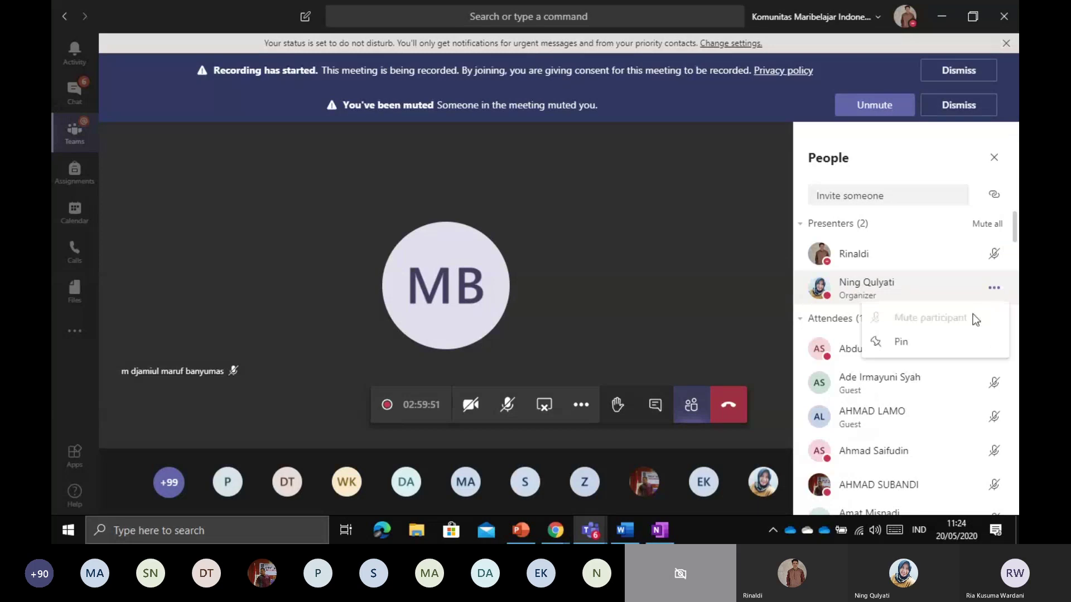
pyautogui.click(706, 330)
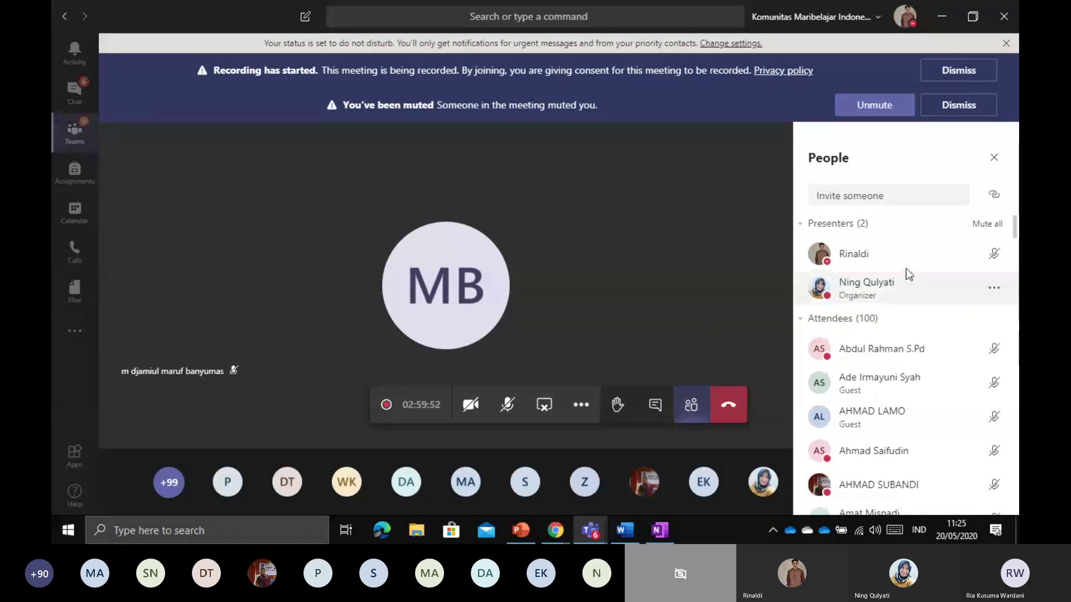
pyautogui.rightClick(905, 268)
pyautogui.click(647, 306)
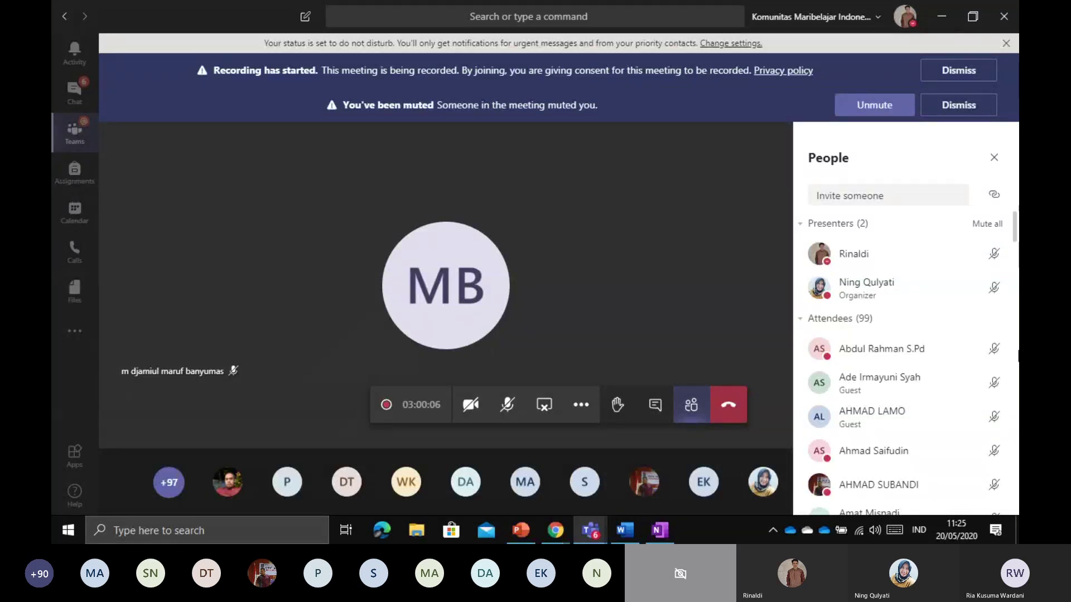
# Dismiss the 'You've been muted' notice and minimize the Teams meeting window
pyautogui.click(507, 404)
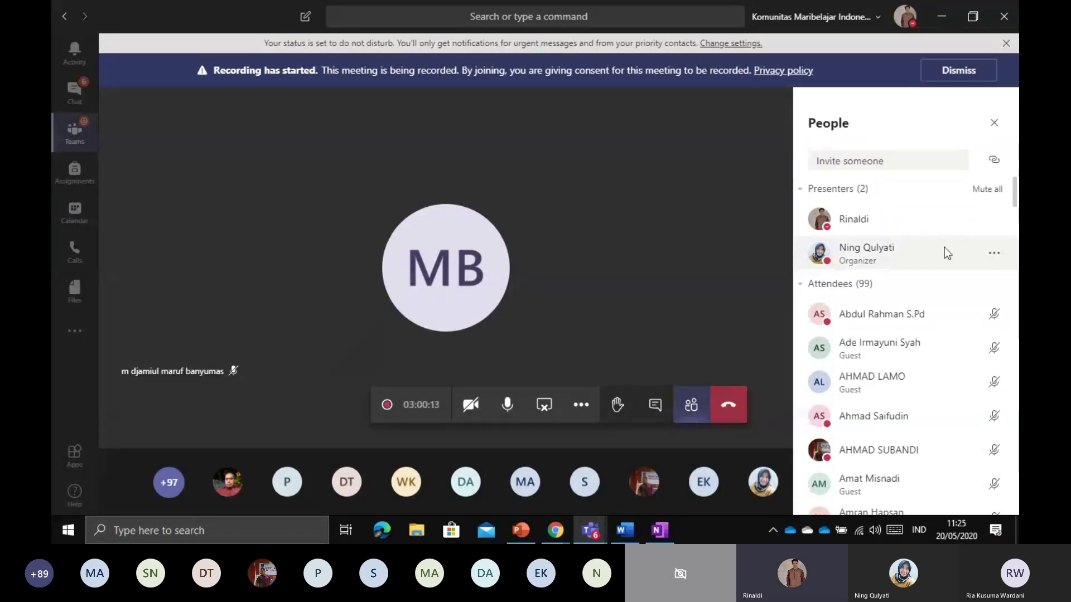
pyautogui.click(999, 258)
pyautogui.click(999, 259)
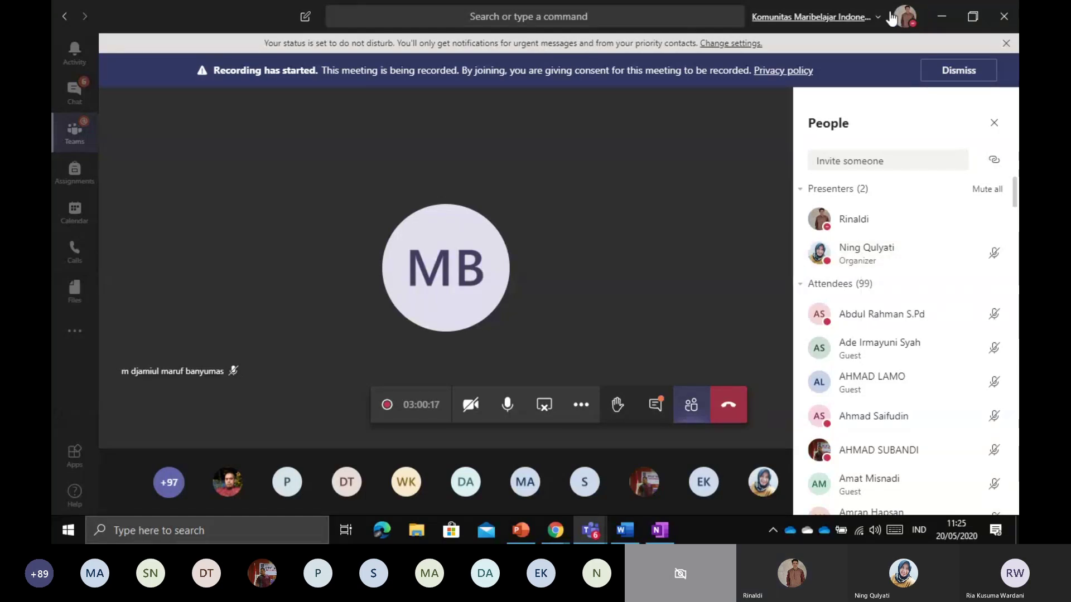
pyautogui.click(941, 21)
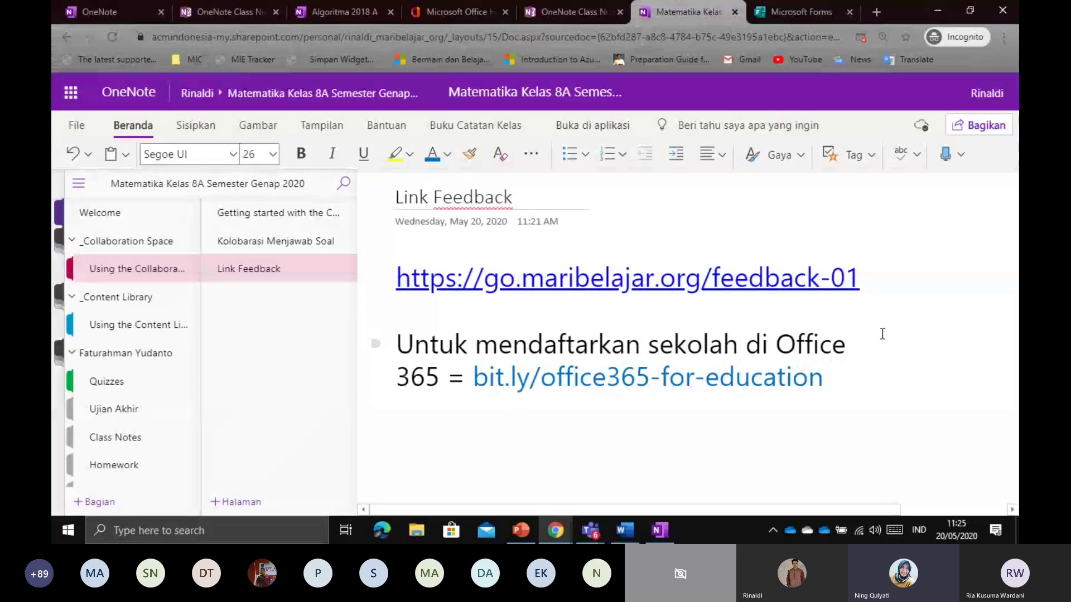
# Type 'Untuk bantuan = ' followed by the support e-mail address, correcting its mistyped domain
pyautogui.press('Return')
pyautogui.press('Return')
pyautogui.press('Return')
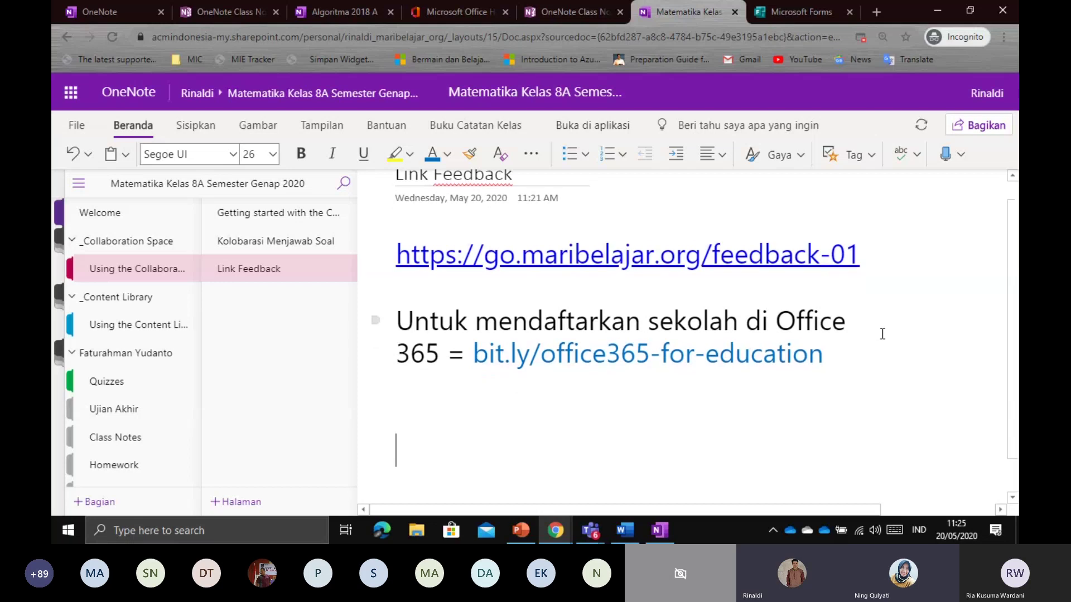
pyautogui.press('BackSpace')
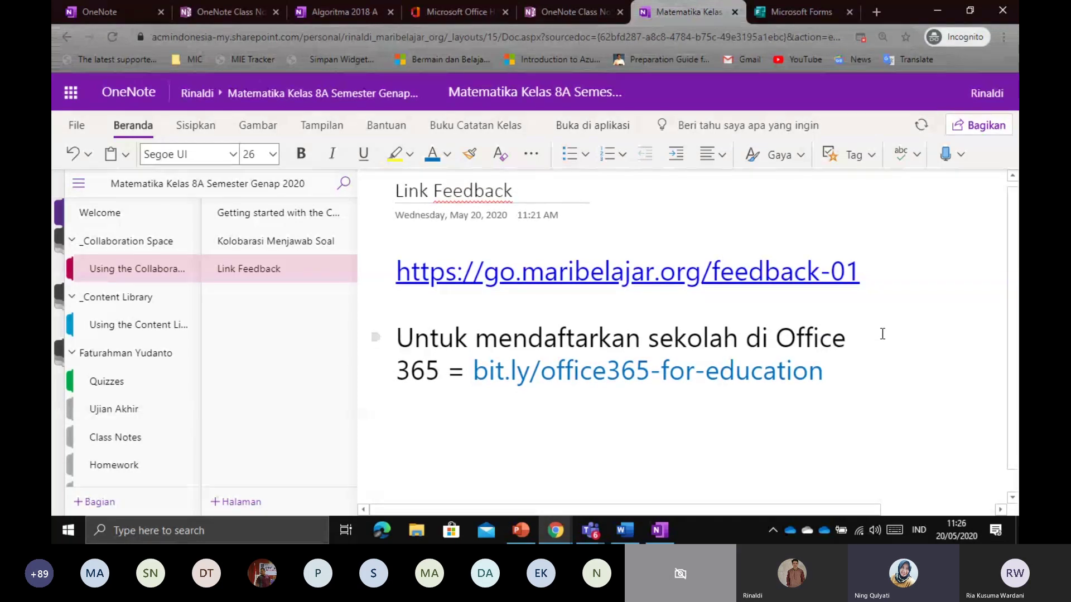
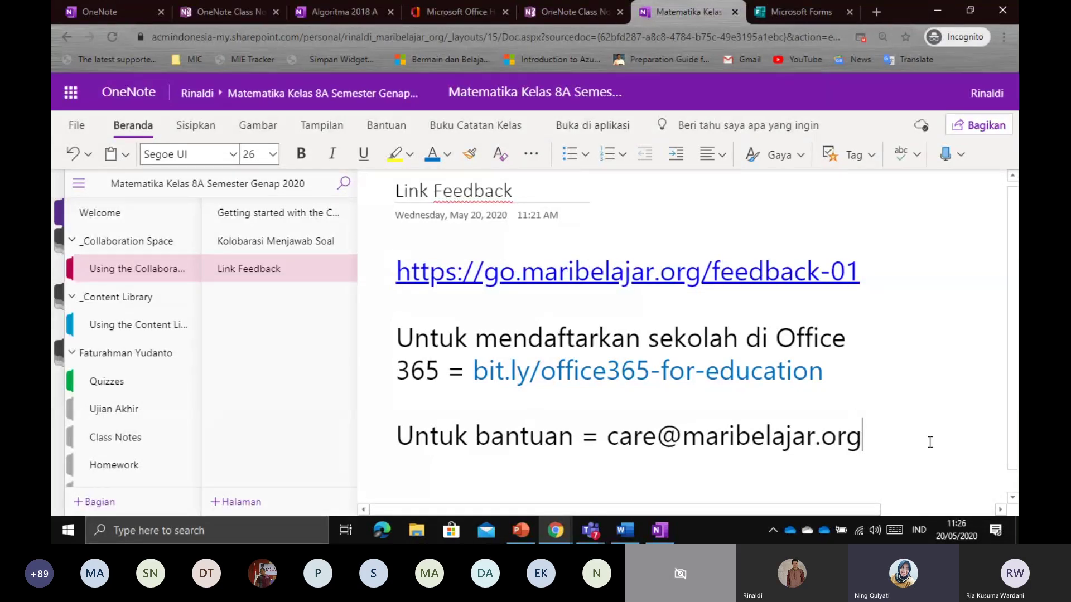
# Label the feedback URL 'Link Feed back :' and bring the Teams call back into view
pyautogui.click(397, 279)
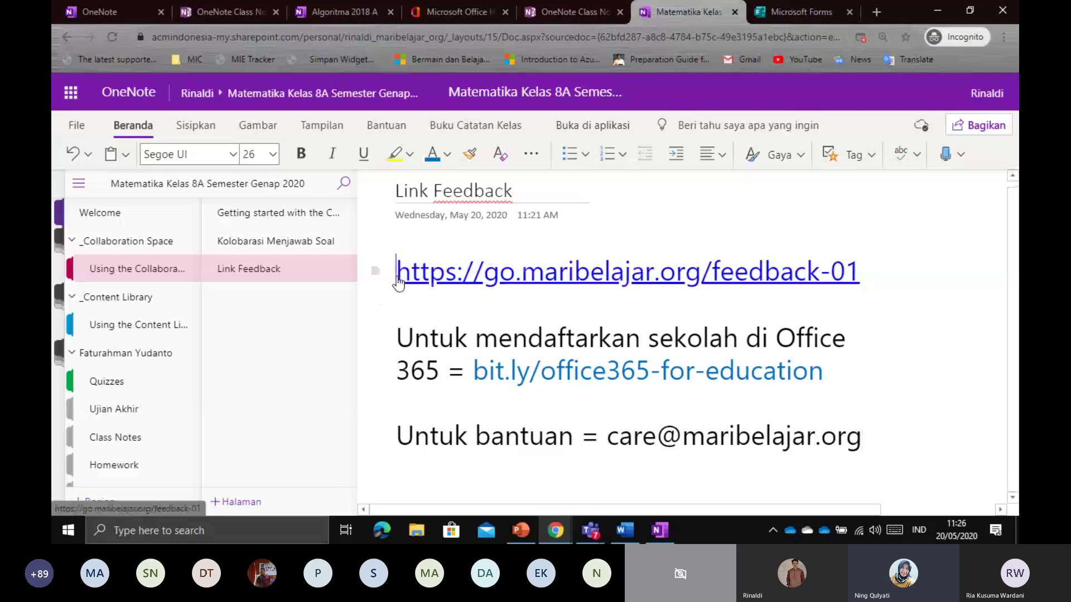
pyautogui.write('Li')
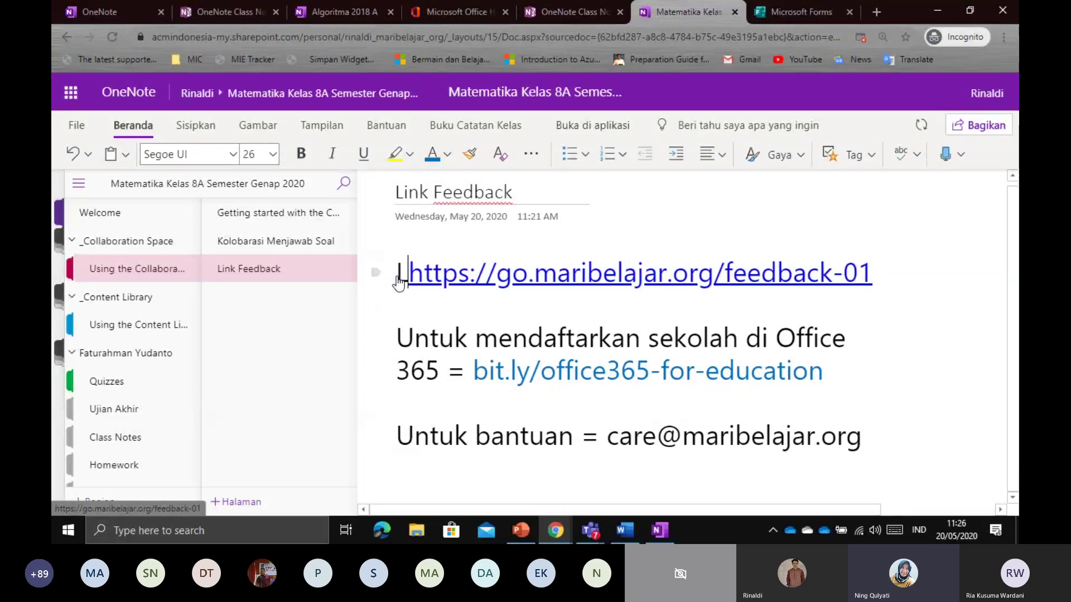
pyautogui.write('nk ')
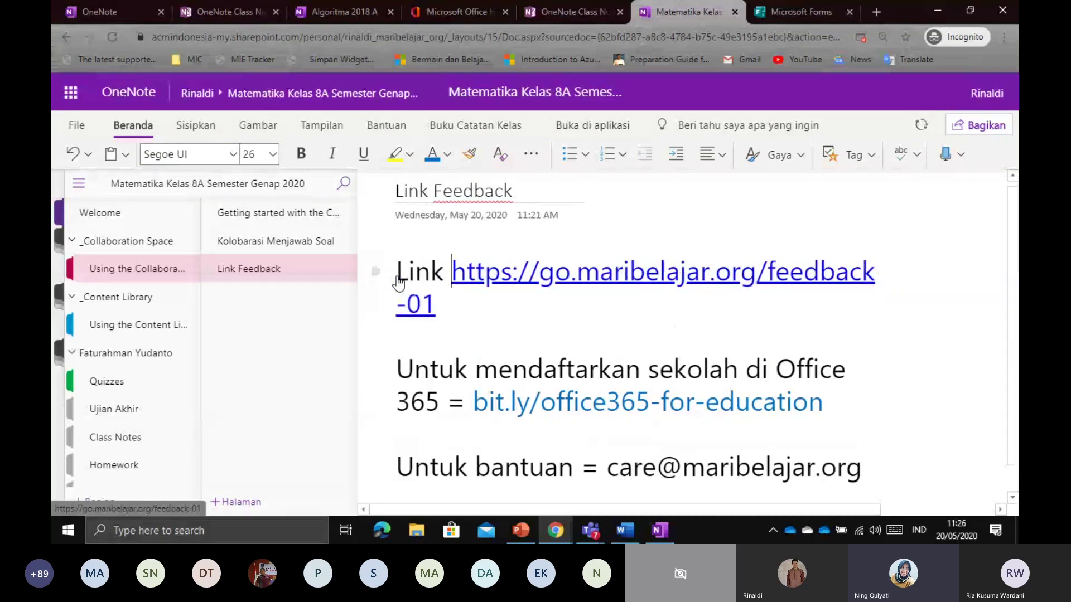
pyautogui.write('Feed bac')
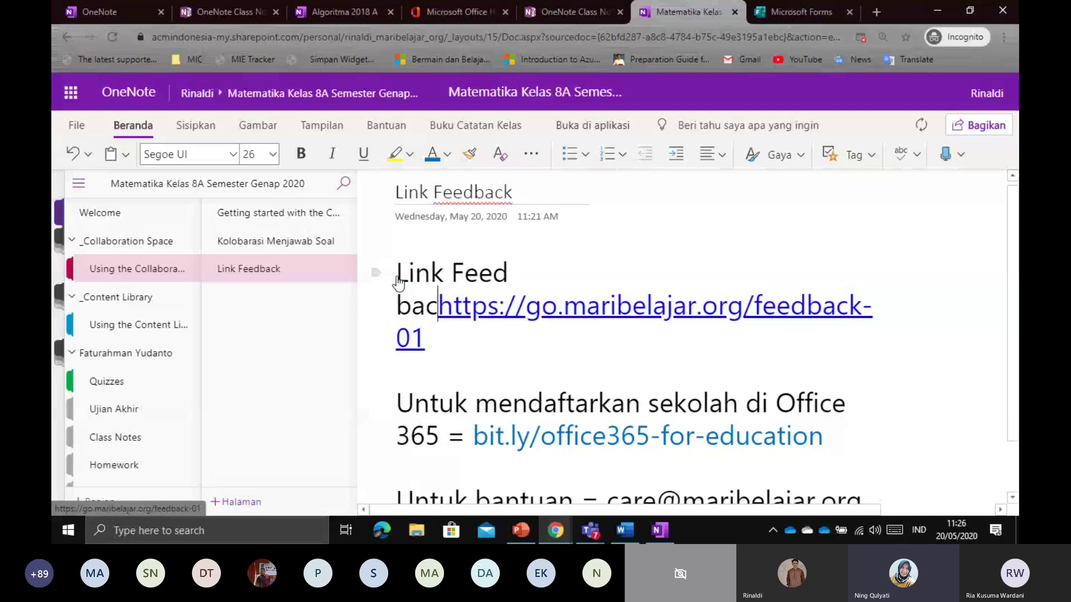
pyautogui.write('k')
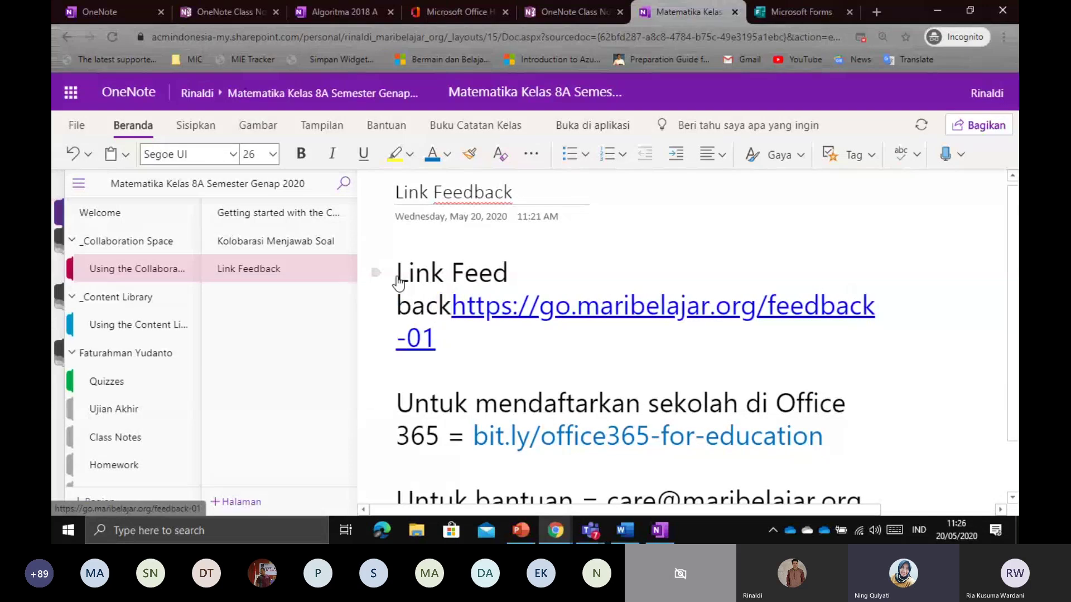
pyautogui.write(' :')
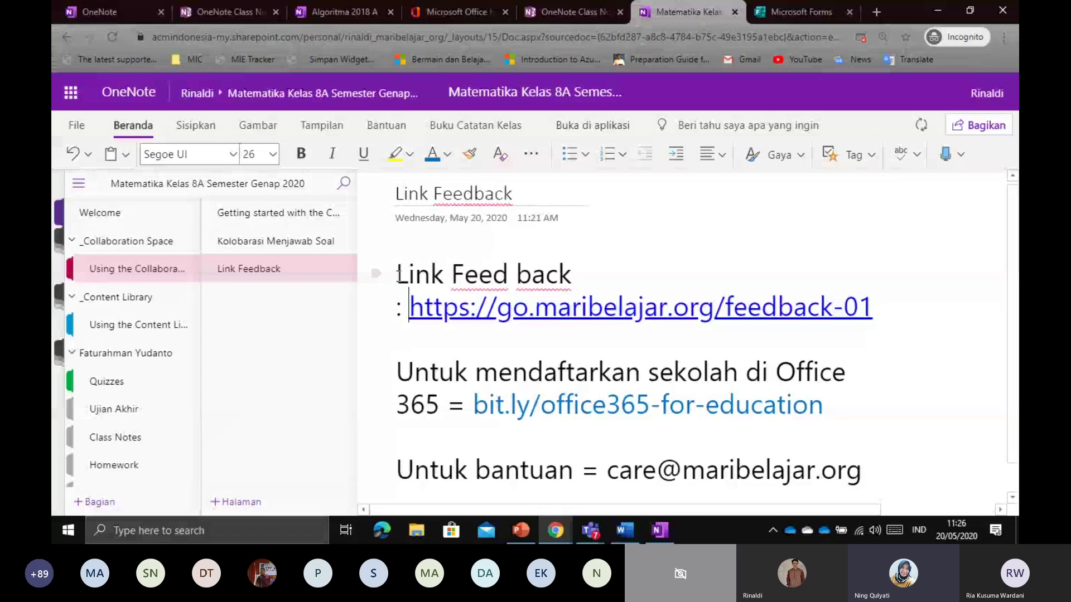
pyautogui.scroll(-1, 505, 368)
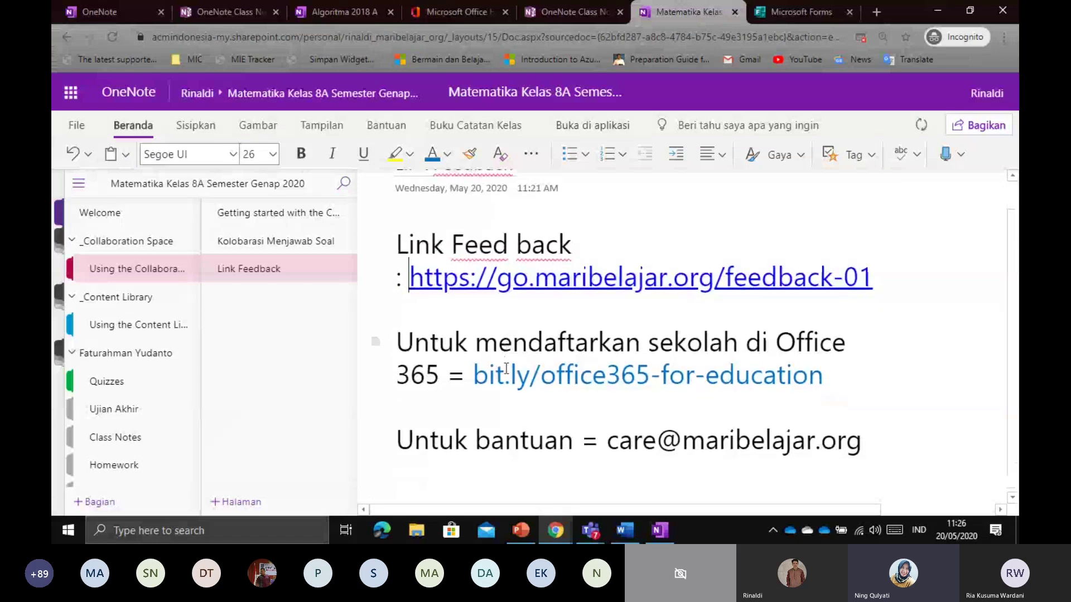
pyautogui.scroll(-1, 927, 436)
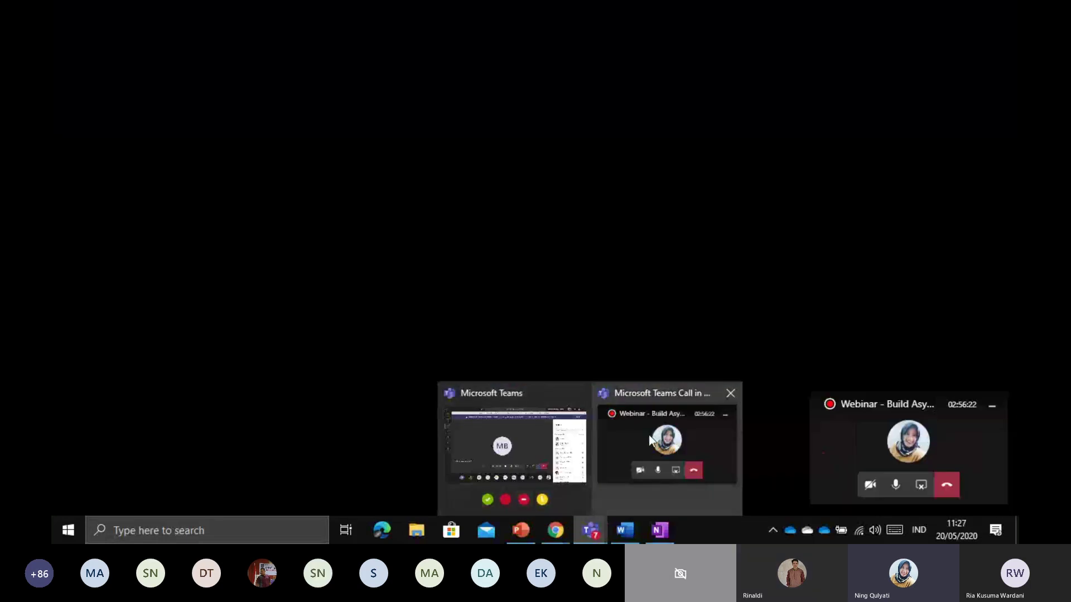
pyautogui.click(648, 435)
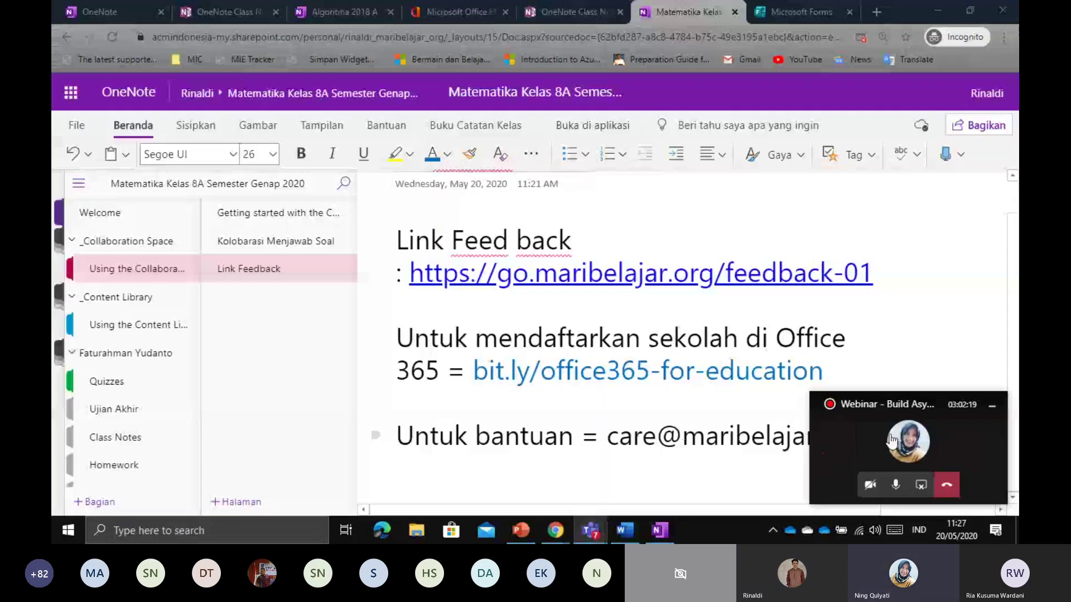